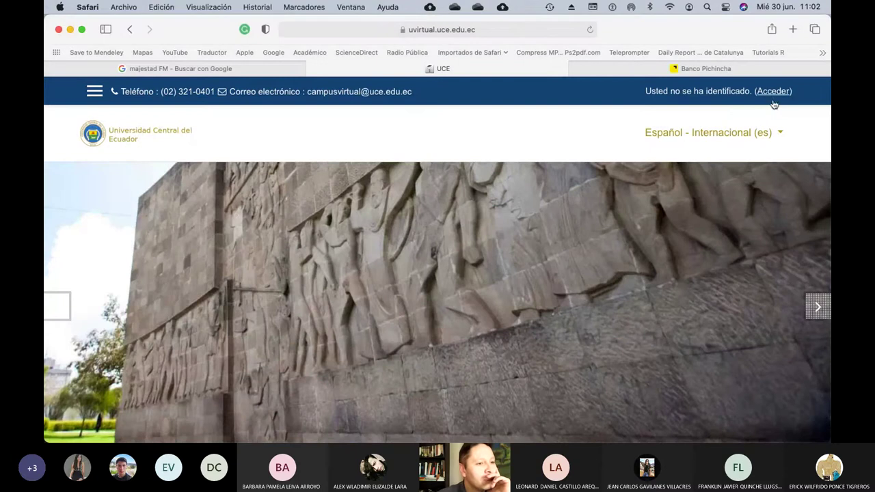
Sign in to the UCE virtual campus using the saved login.
click(775, 96)
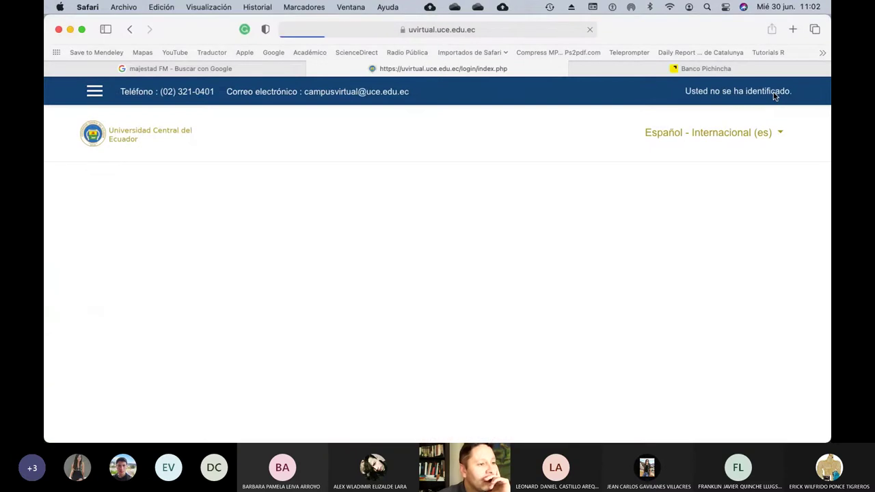
click(348, 270)
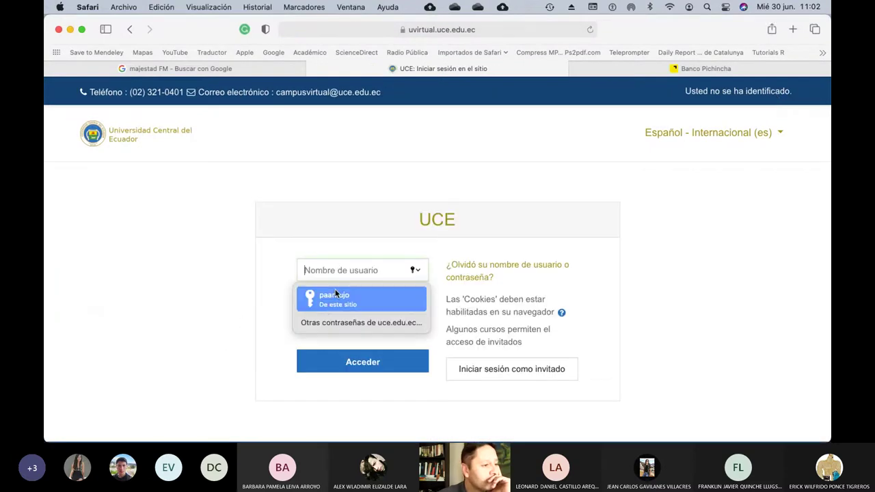
click(335, 298)
click(355, 369)
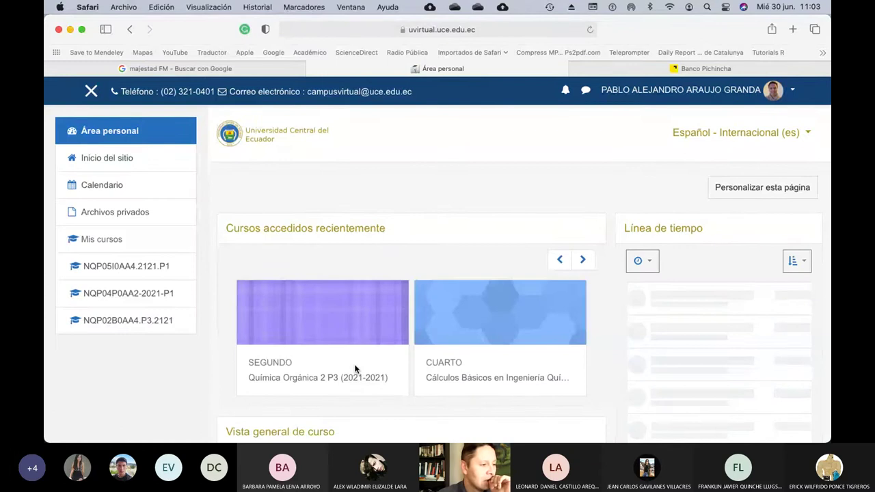
Open the Metodología de la Investigación P1 course and its Asistencia (2021-2021) attendance sessions.
scroll(354, 370, down, 10)
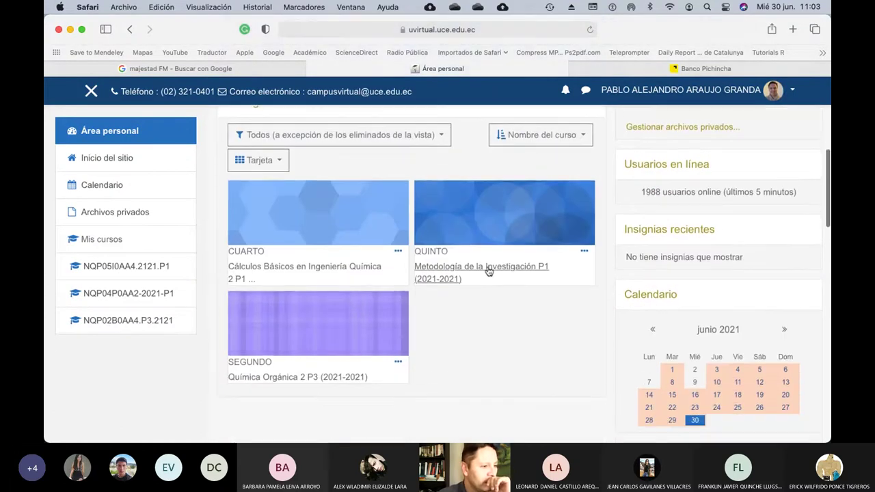
click(489, 270)
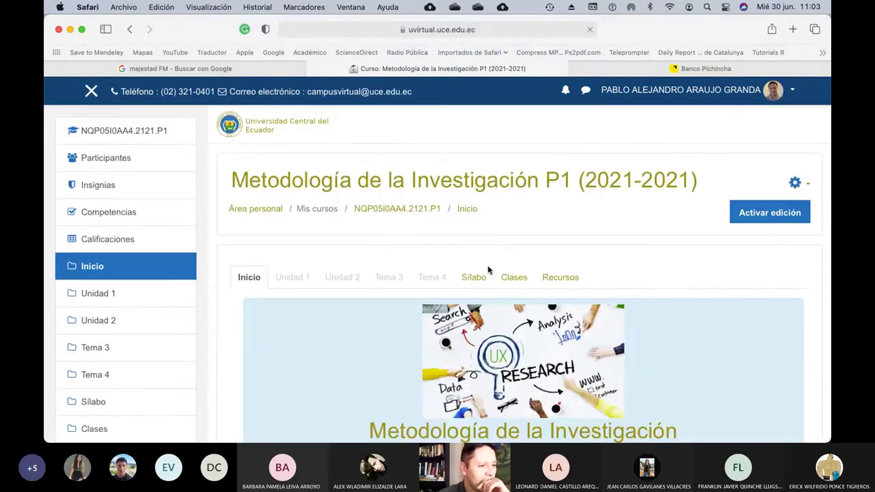
scroll(489, 269, down, 6)
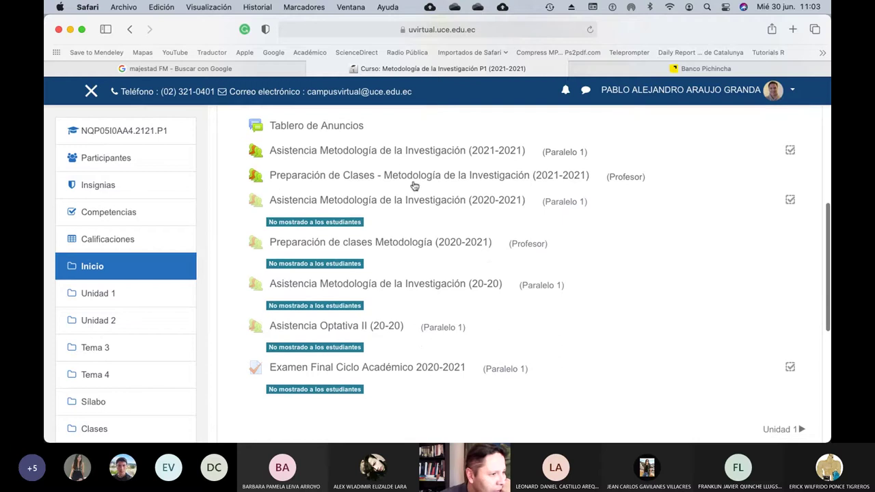
click(386, 152)
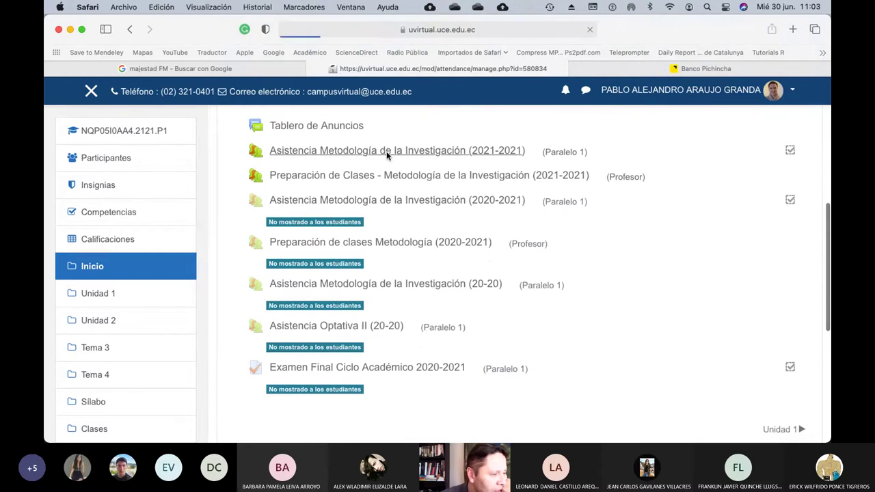
scroll(454, 258, down, 5)
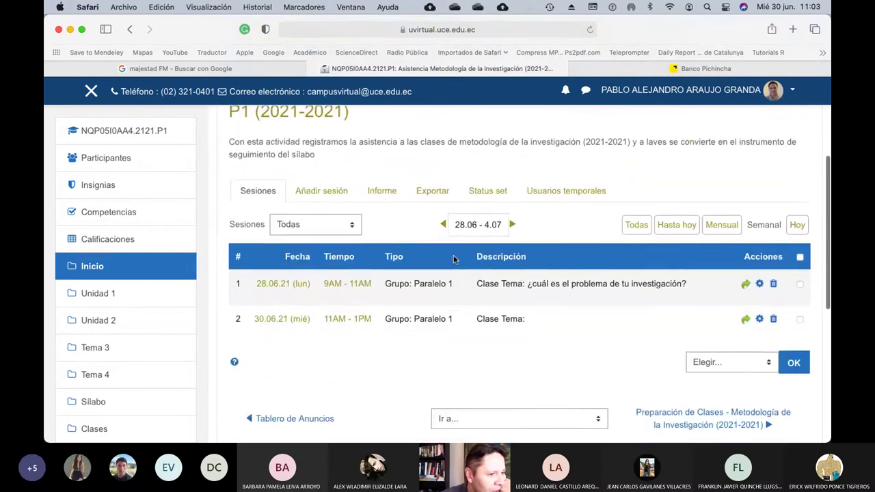
scroll(700, 295, down, 2)
Set the 30.06.21 session description to 'Clase Tema: ¿qué tal está la redacción de los problemas de investigación?' and save.
click(761, 275)
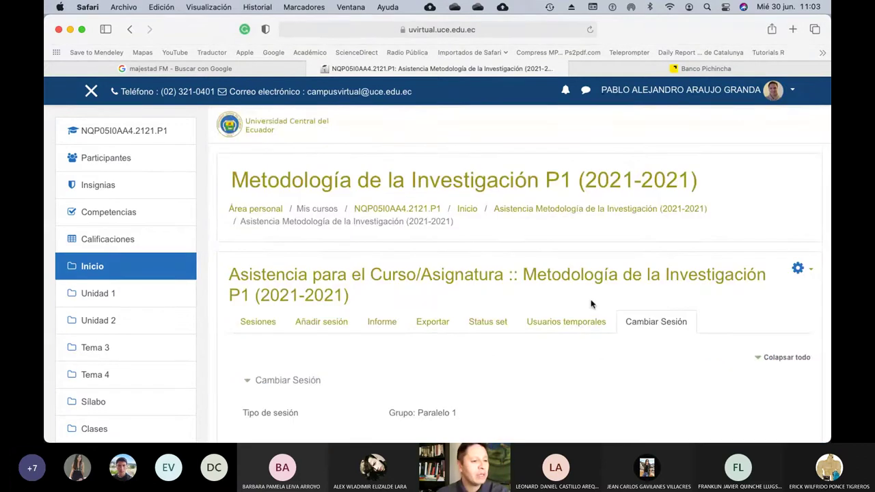
scroll(592, 304, down, 10)
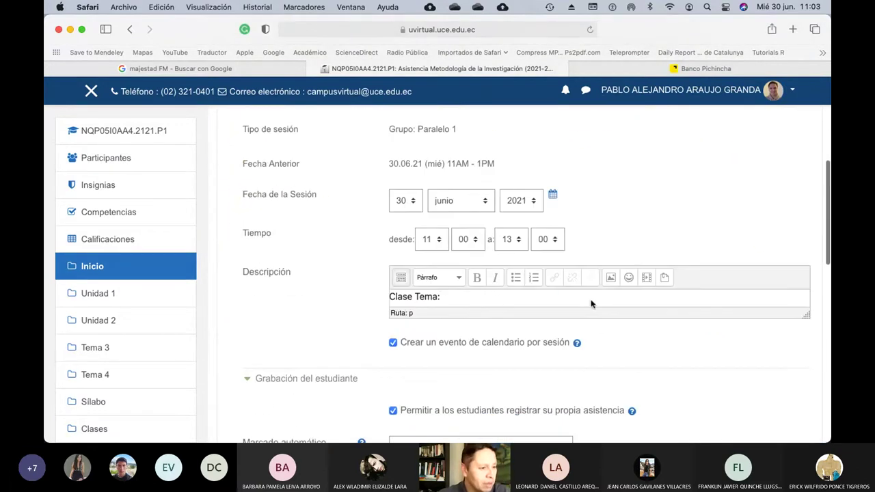
click(487, 301)
text(¿)
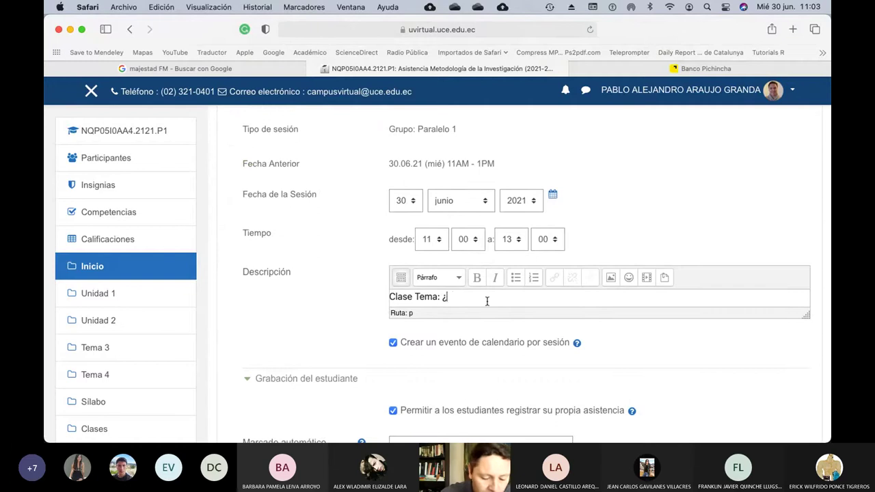
text(qué t)
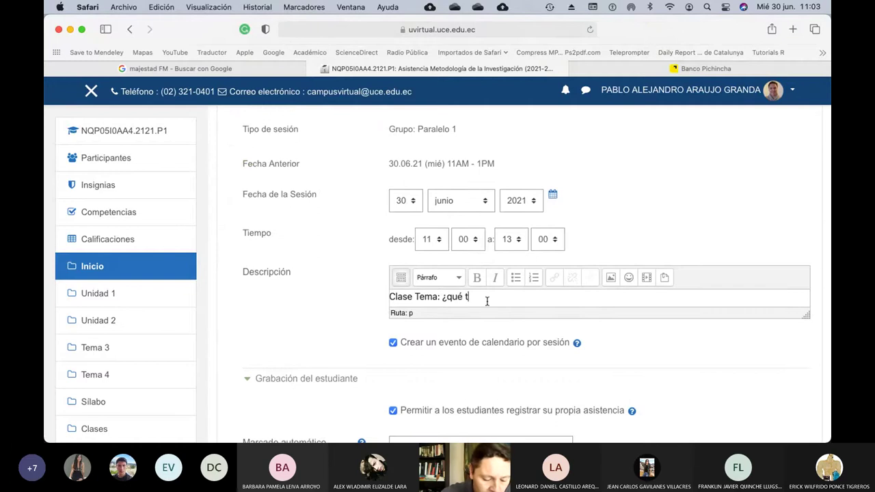
text(al estuvo)
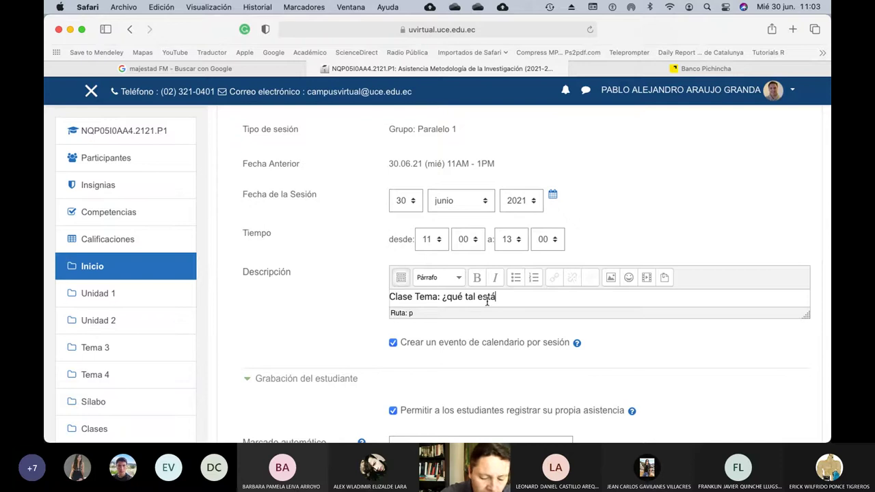
text(redacción de l)
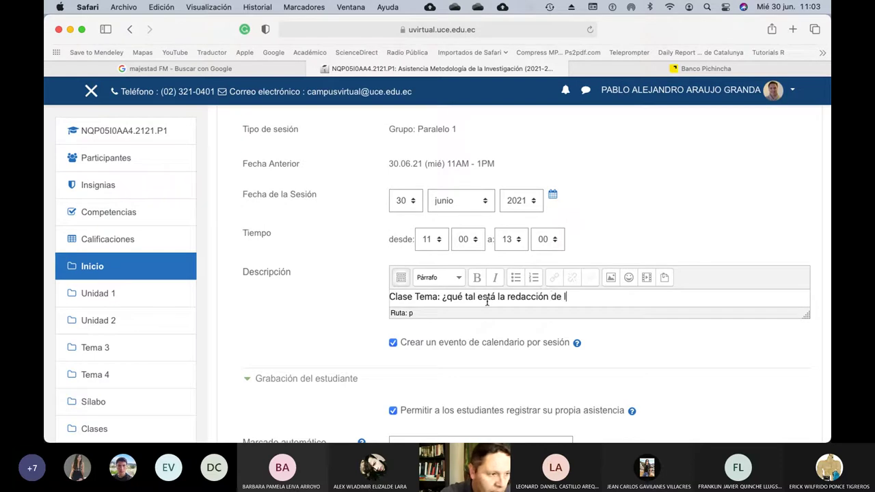
text(os problemas)
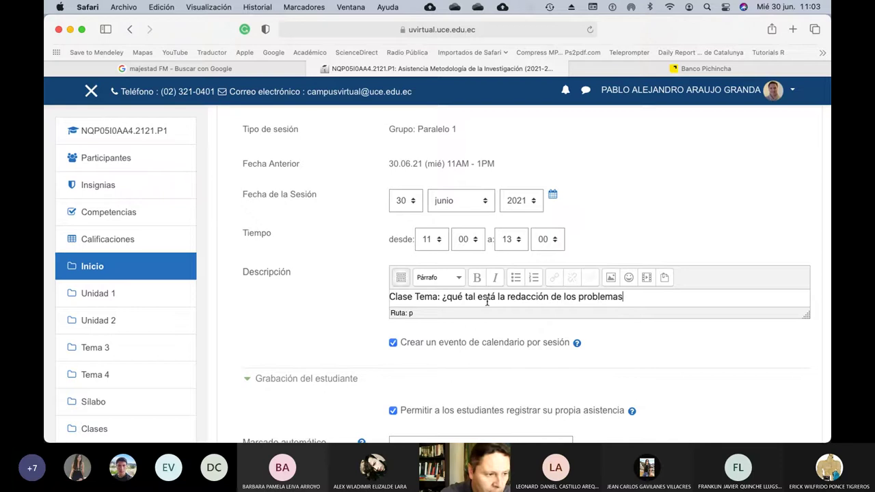
text( de investi)
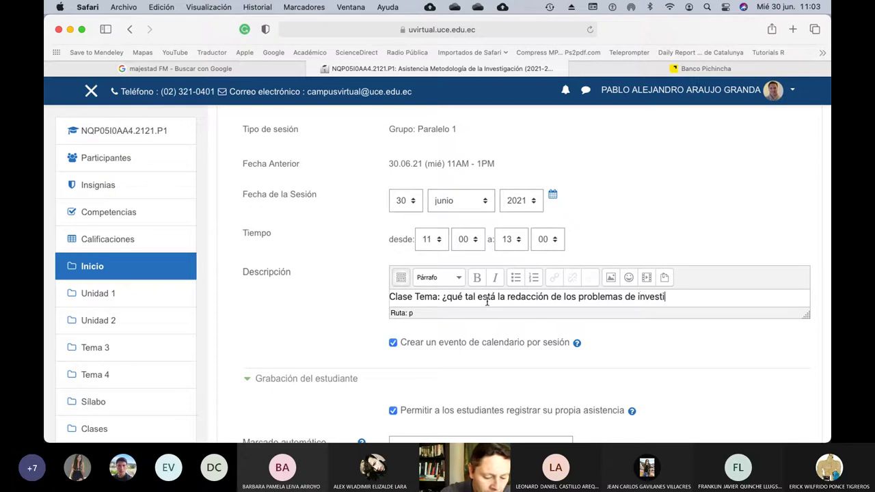
text(gación?)
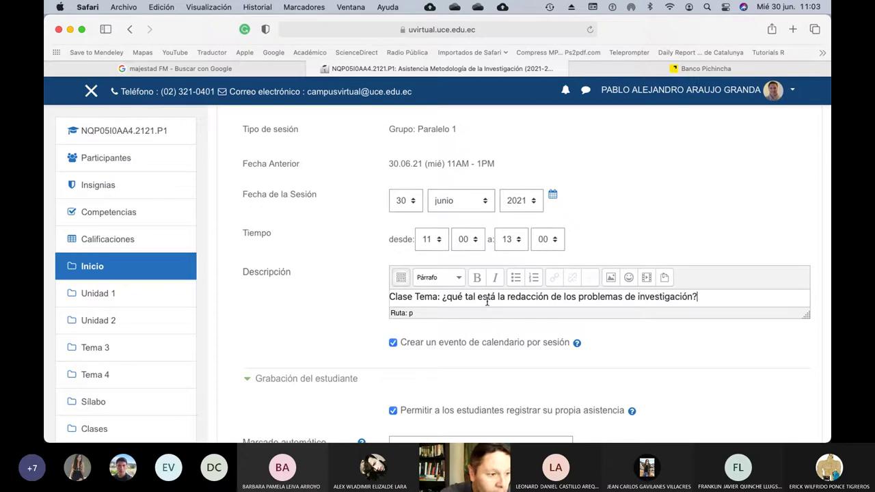
scroll(545, 308, down, 5)
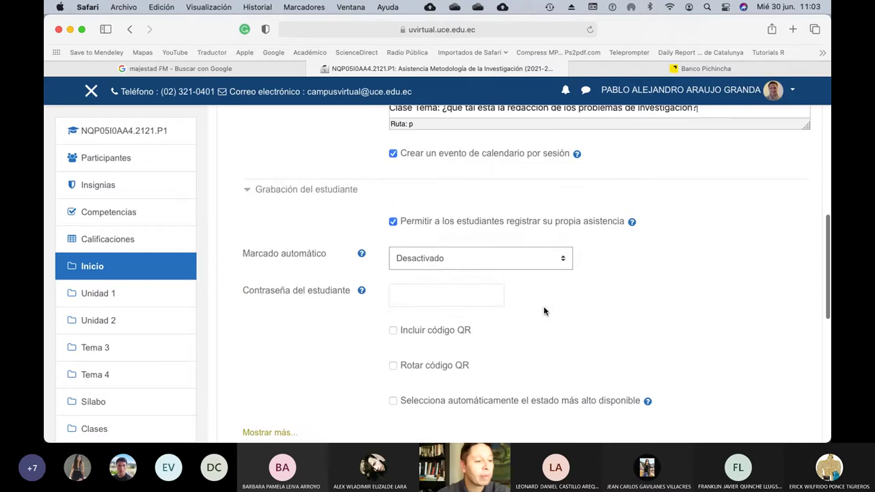
click(462, 334)
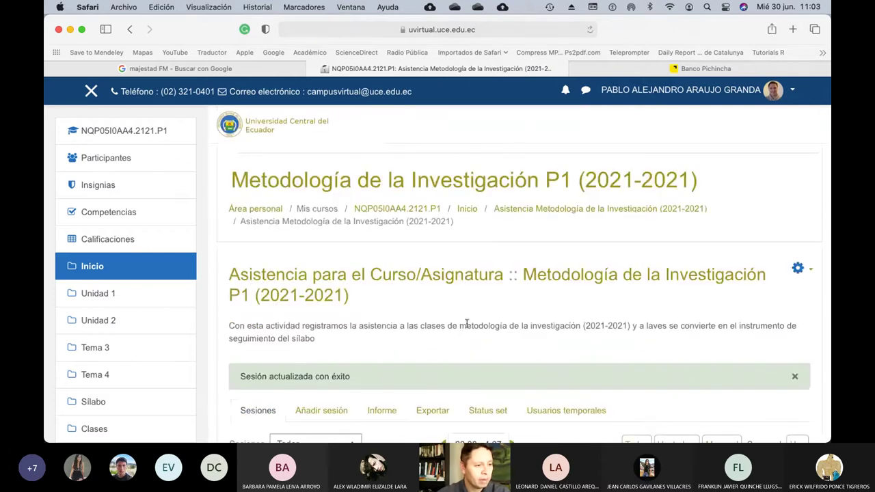
scroll(465, 329, down, 3)
scroll(481, 321, up, 2)
scroll(481, 321, up, 1)
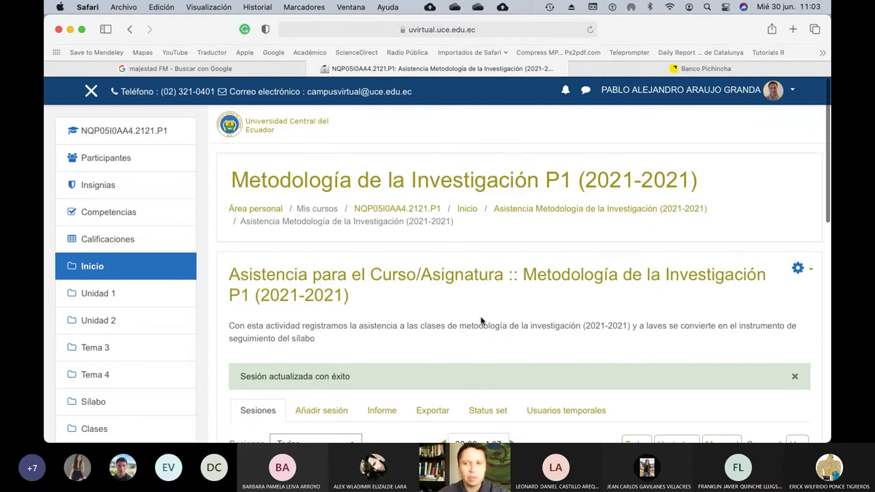
scroll(480, 320, up, 1)
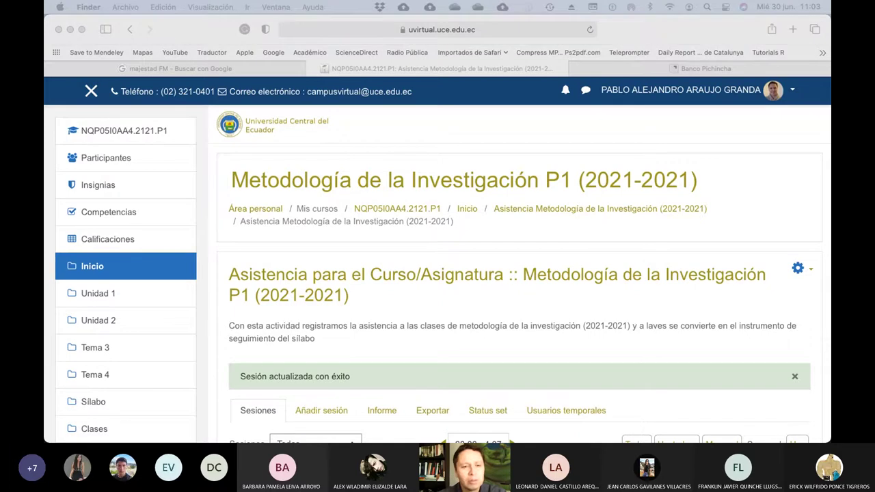
In a new Finder window, browse Google Drive into the UCE folder.
key(super+n)
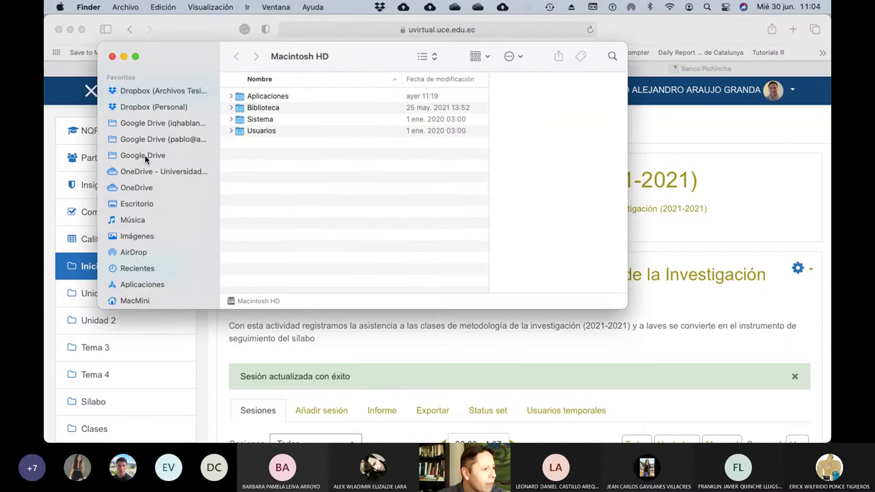
click(146, 155)
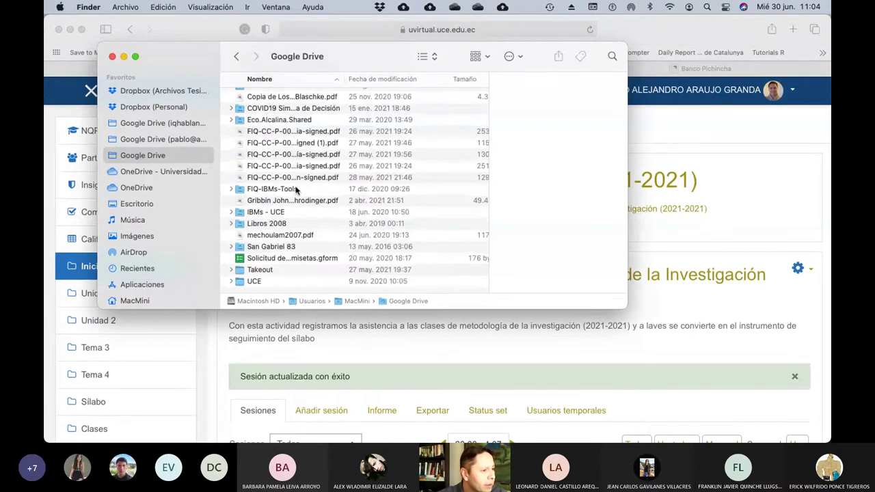
scroll(290, 191, down, 1)
click(260, 281)
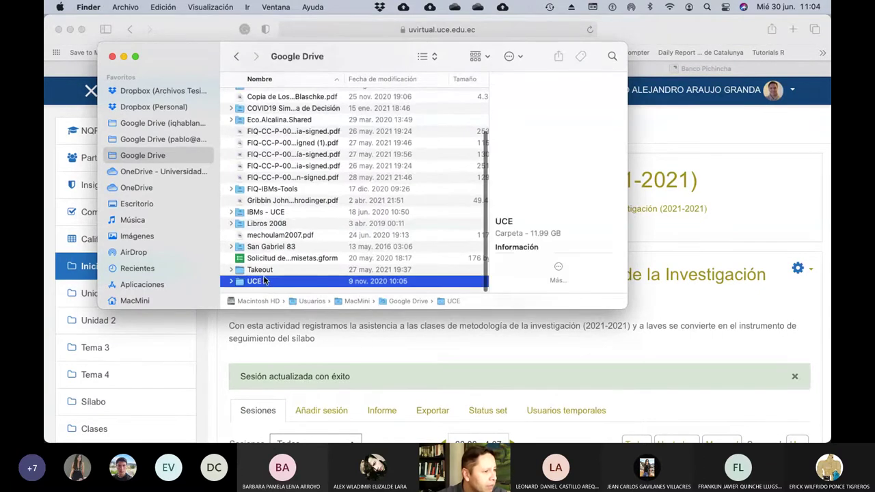
double_click(260, 281)
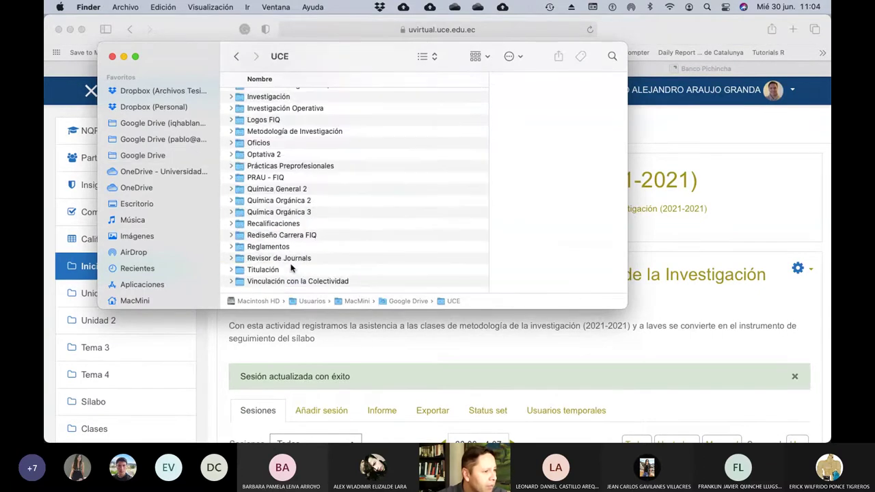
Open Metodología de Investigación and select '1. El problema de Investigación - Unidad 1.pptx'.
click(298, 133)
double_click(298, 133)
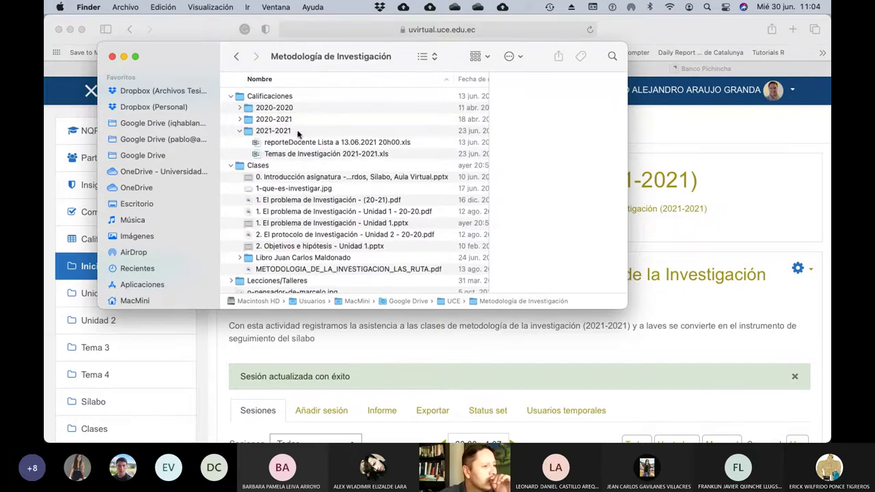
click(310, 224)
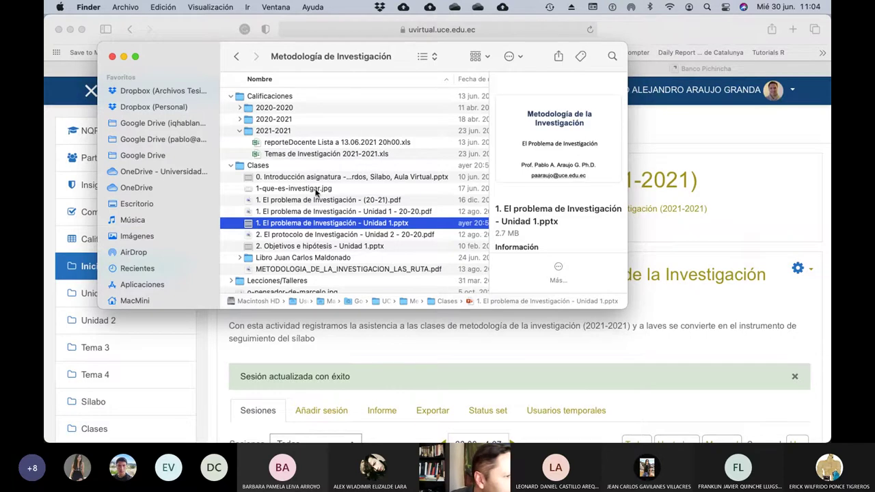
scroll(314, 198, down, 3)
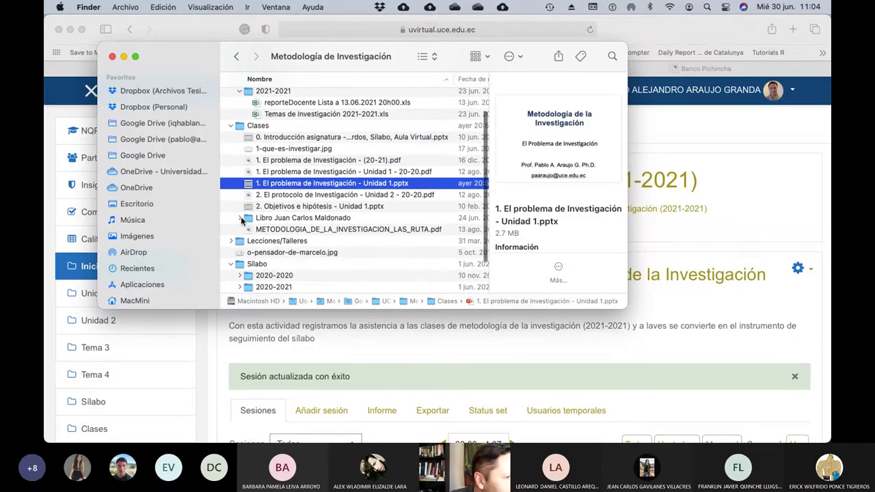
scroll(311, 226, down, 3)
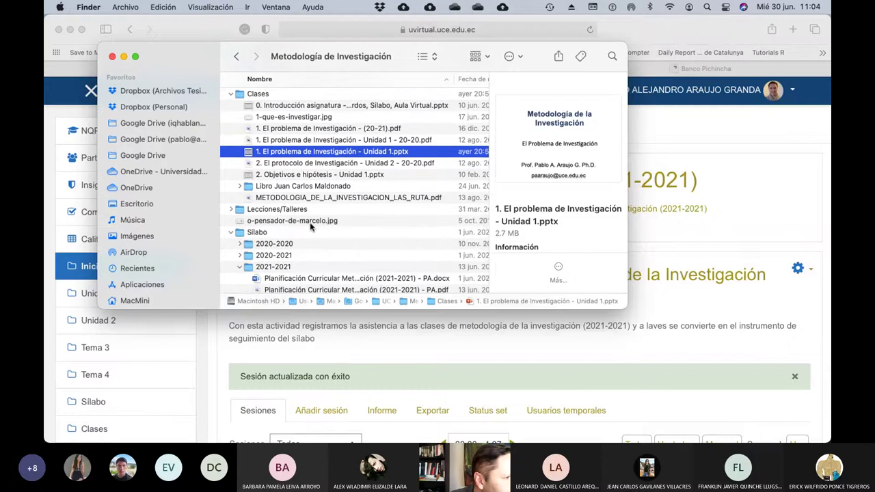
scroll(301, 226, down, 1)
scroll(328, 225, up, 5)
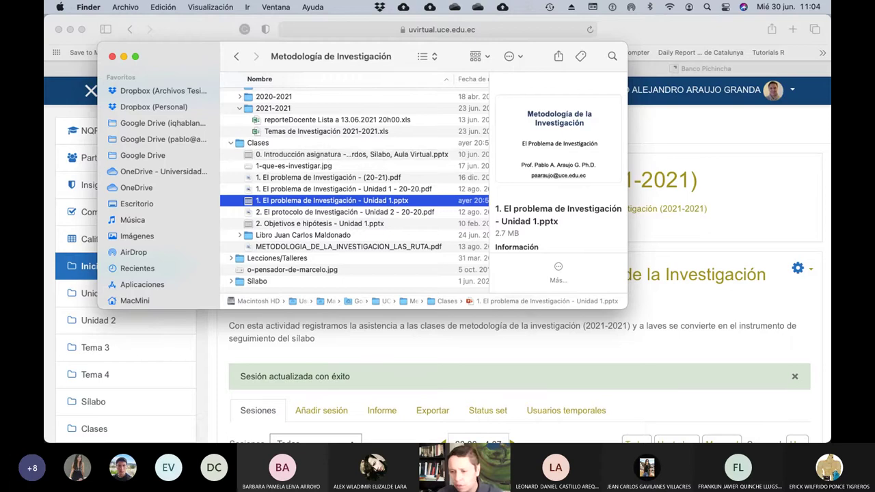
Return to Safari and review the course's Calificaciones grader report for all 18 participants.
click(169, 28)
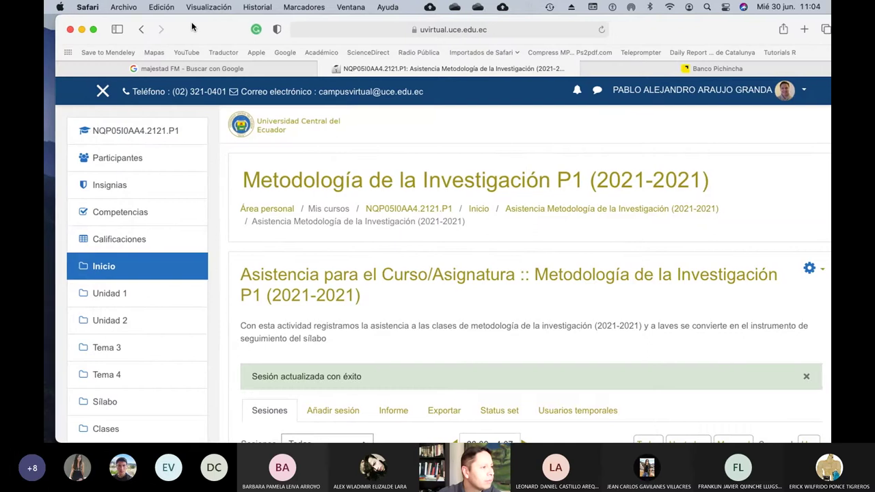
click(117, 236)
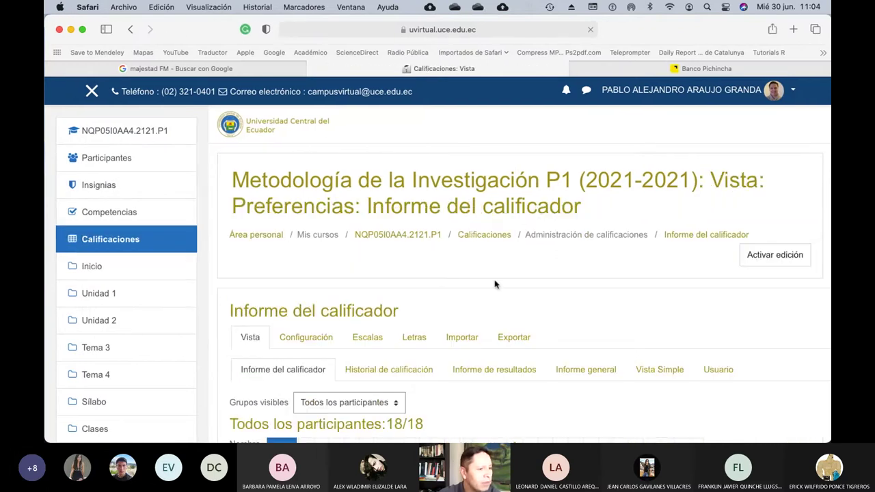
scroll(495, 285, down, 5)
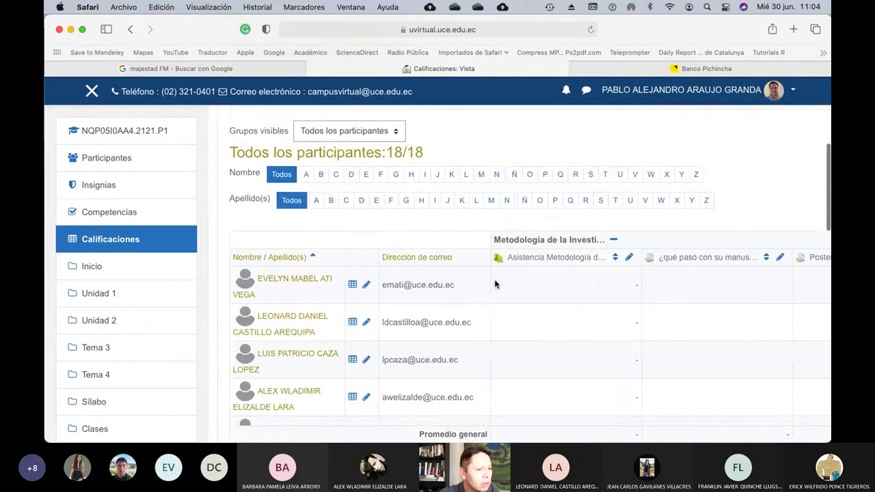
scroll(496, 285, right, 10)
scroll(495, 285, left, 10)
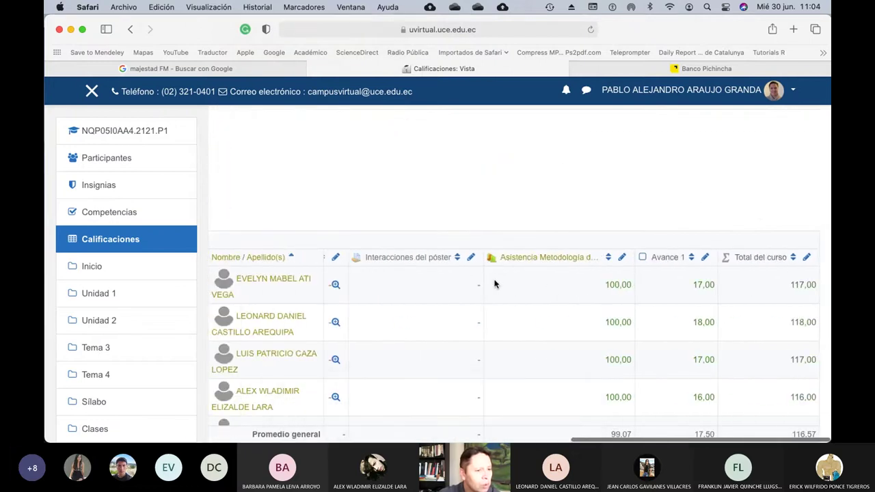
scroll(700, 331, down, 5)
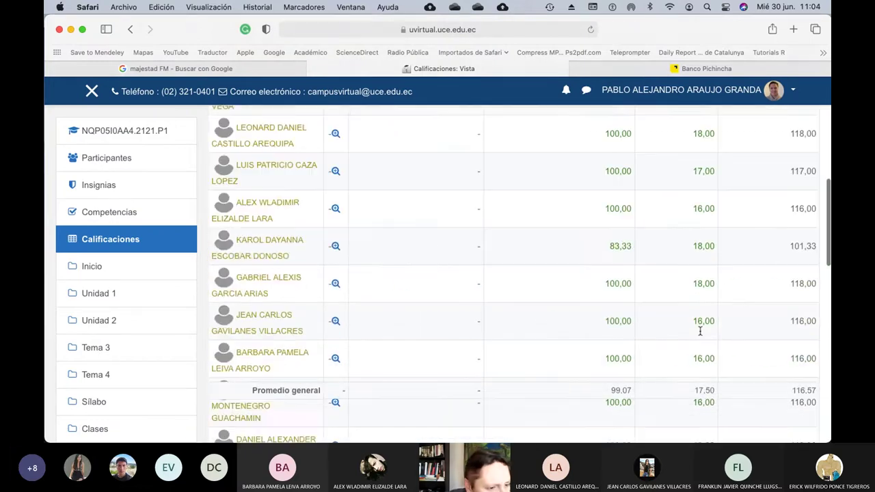
scroll(700, 331, down, 5)
scroll(700, 331, up, 10)
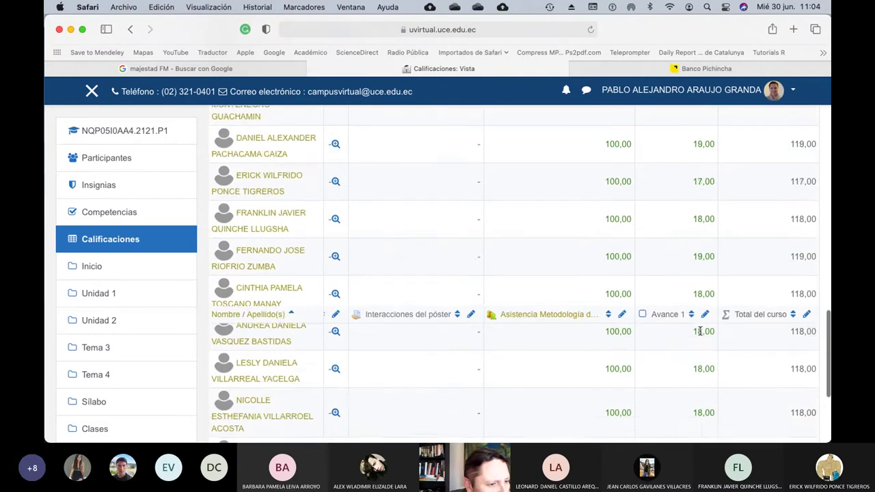
scroll(700, 330, up, 3)
scroll(700, 331, left, 5)
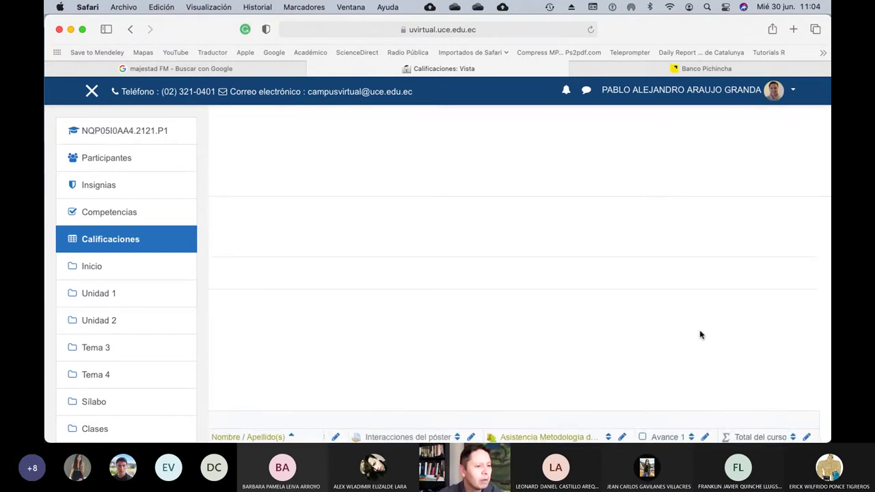
scroll(700, 335, up, 5)
scroll(684, 328, left, 2)
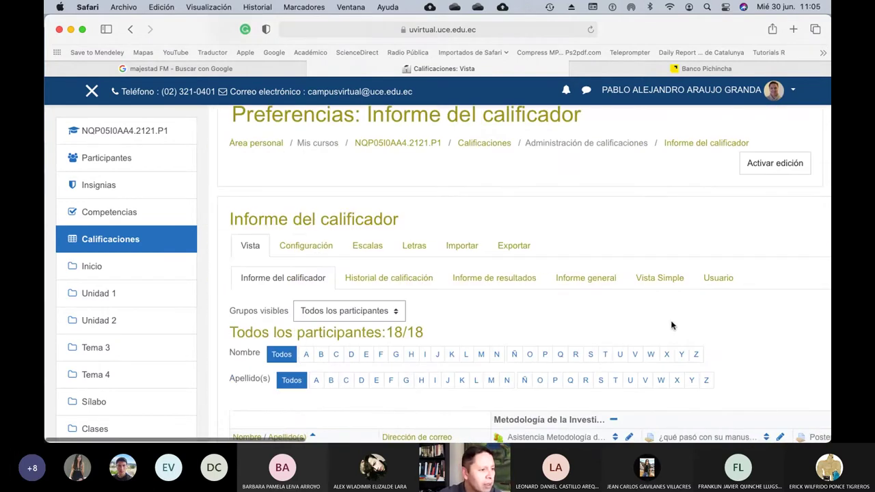
From the grade setup page, add a new grade item named 'El problema'.
click(311, 247)
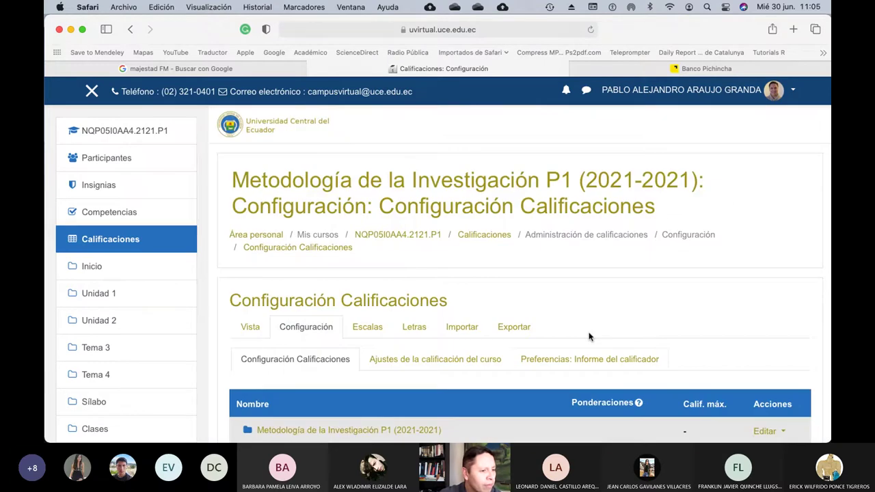
scroll(568, 328, down, 15)
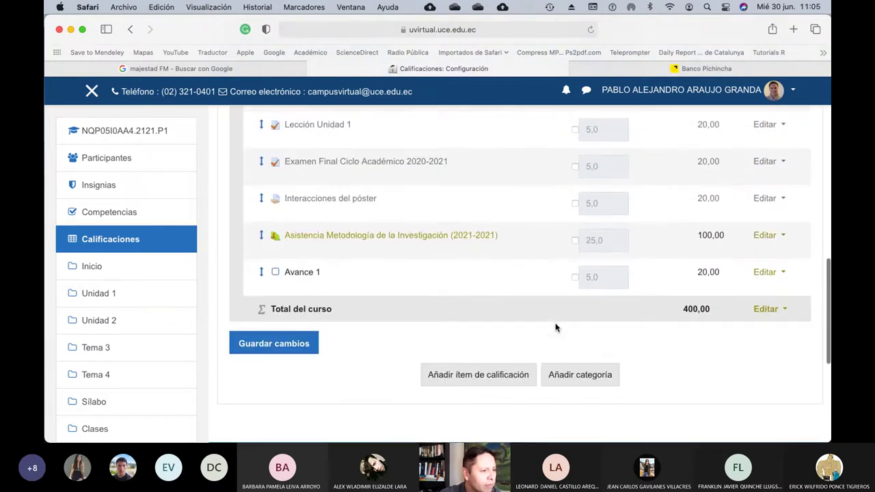
click(503, 378)
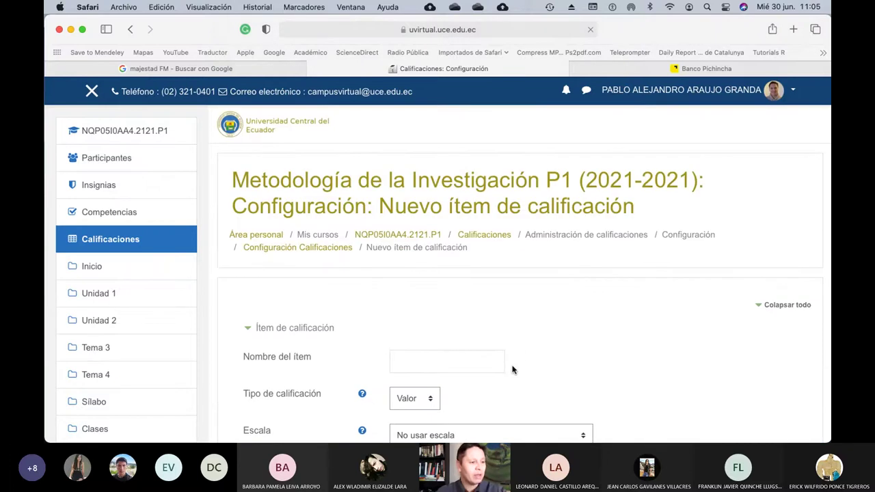
scroll(484, 336, down, 3)
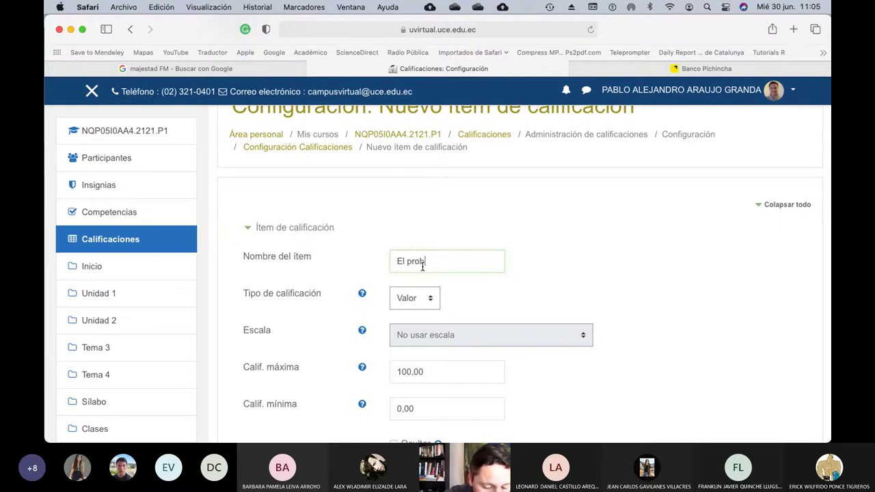
text(lema)
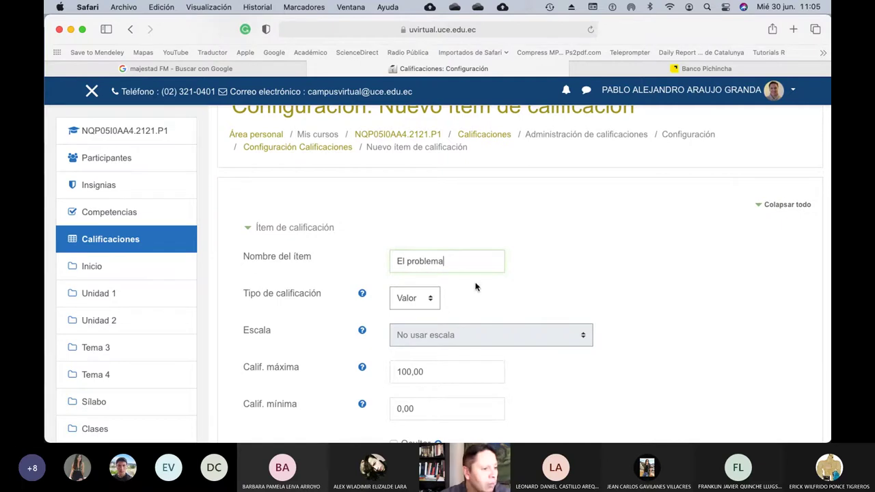
Give the item maximum grade 20, minimum grade 1 and passing grade 14.
scroll(643, 273, down, 3)
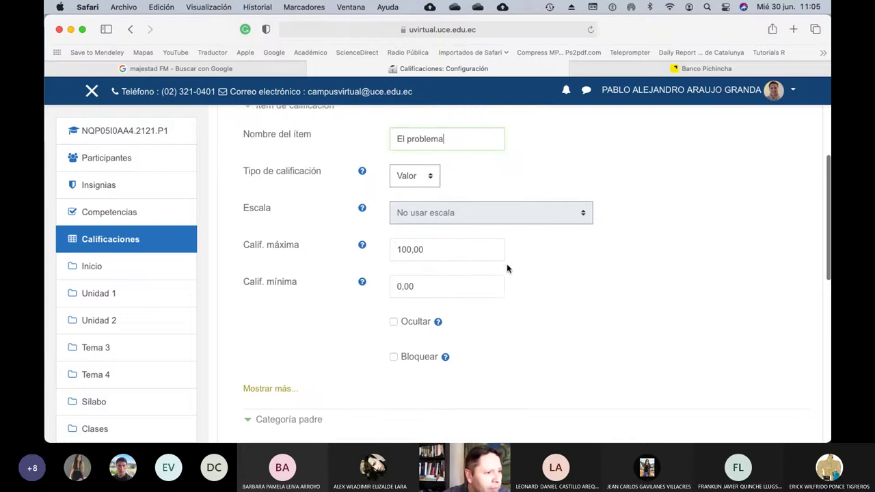
drag(438, 250, 383, 245)
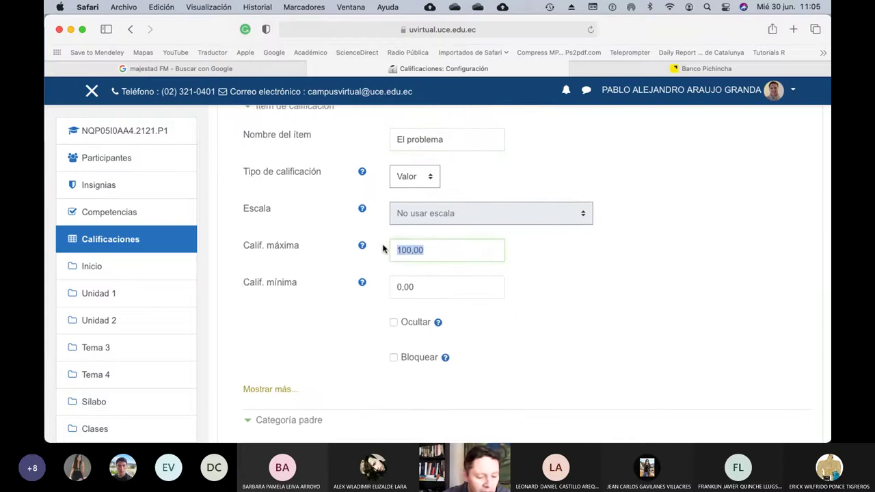
text(20)
drag(415, 287, 391, 286)
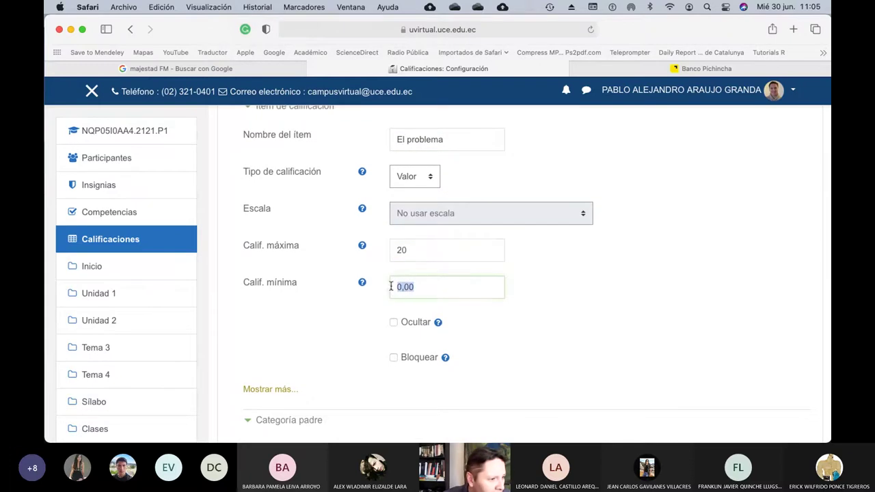
text(1)
click(287, 390)
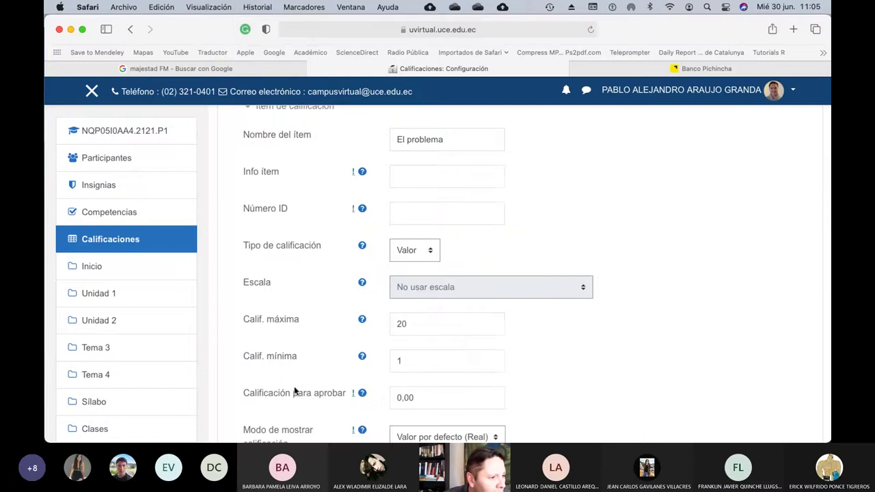
scroll(453, 351, down, 2)
drag(432, 347, 382, 346)
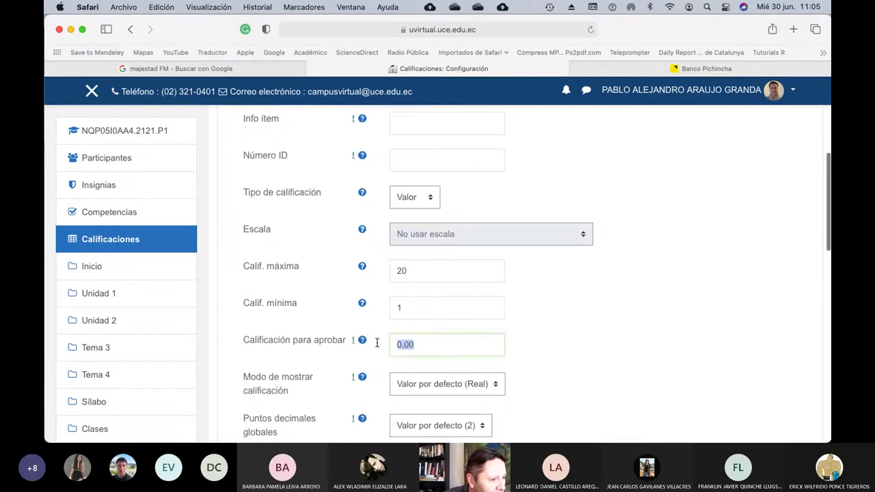
text(14)
Save the El problema grade item and continue after weights recalculate to 100.
scroll(455, 338, down, 10)
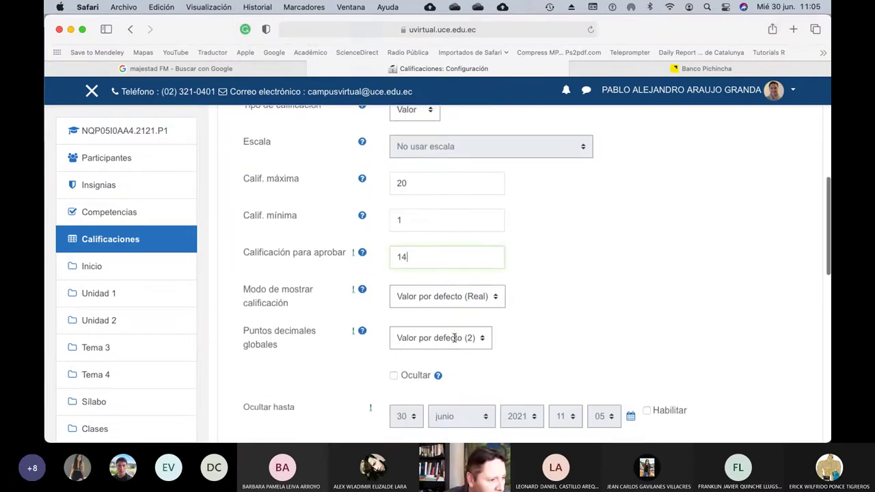
scroll(455, 341, down, 4)
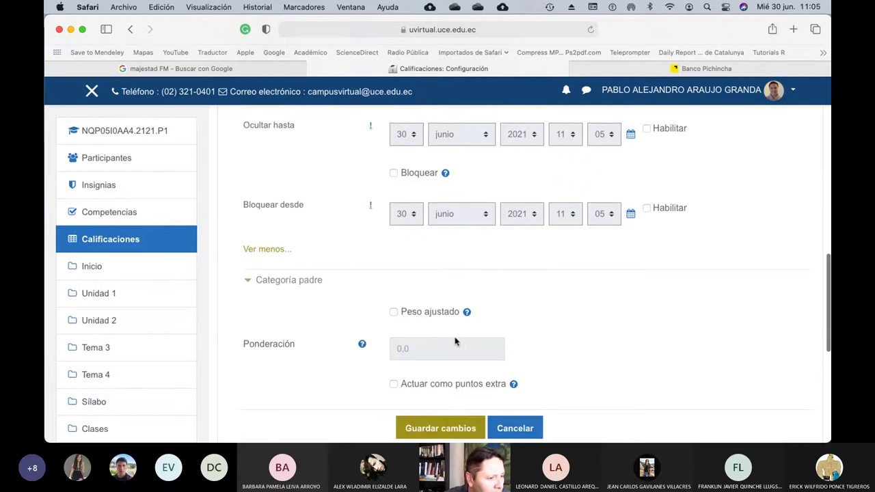
click(447, 355)
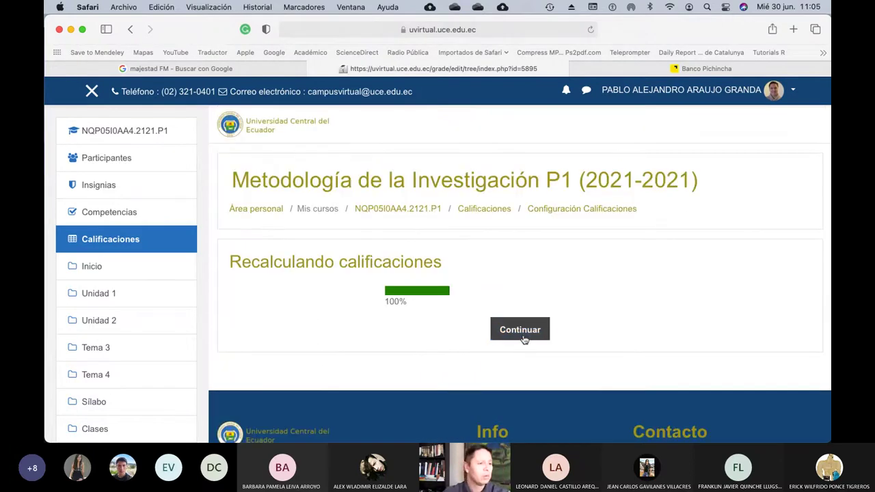
click(523, 335)
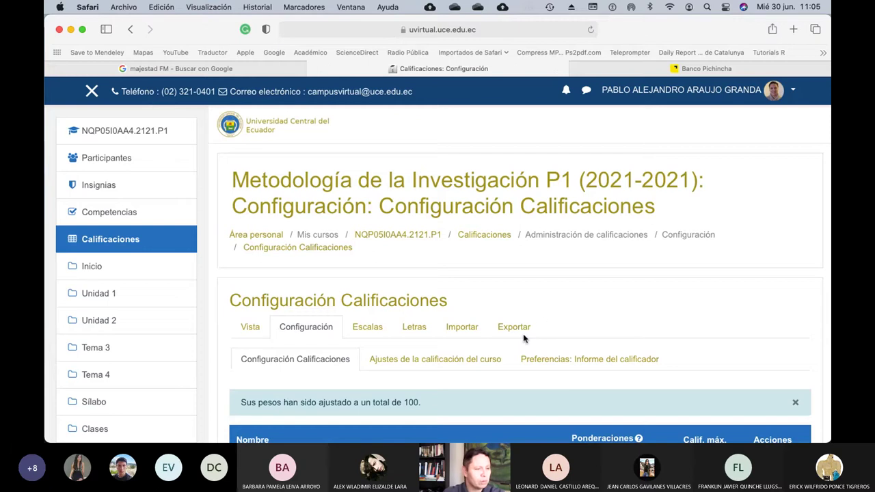
Page through the Unidad 1 presentation from slide 6 to slide 21, then return to Finder.
key(super+Tab)
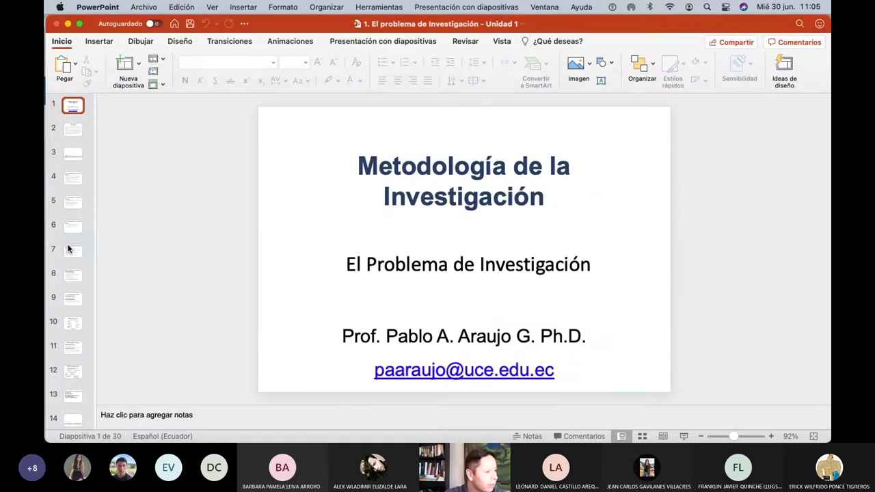
click(73, 226)
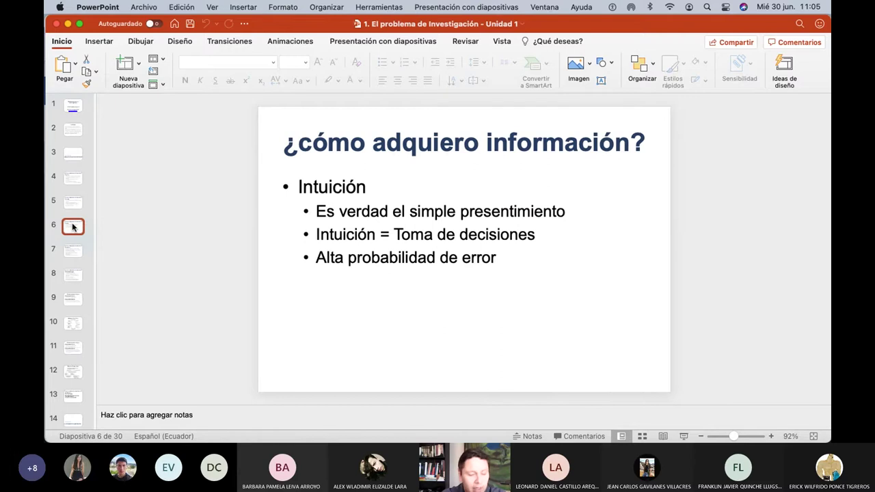
key(Down)
key(Down)
key(Down)
key(Down)
key(Down)
key(Down)
key(Down)
key(Down)
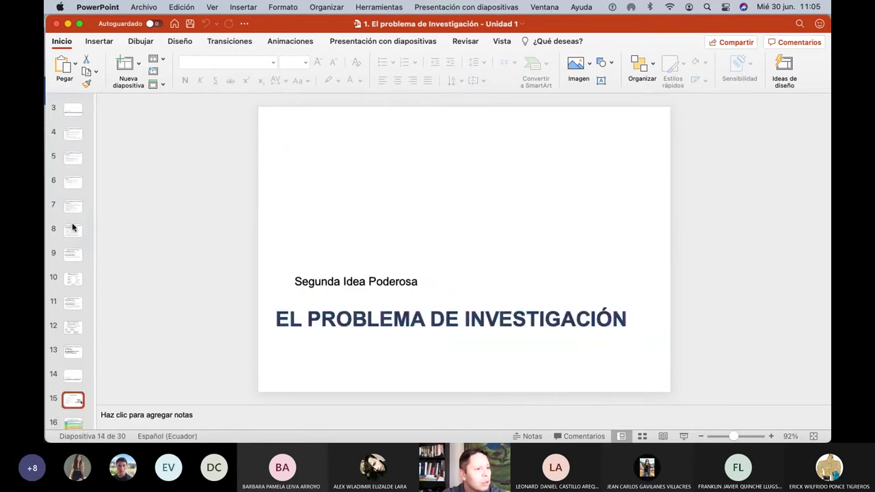
key(Down)
key(Down)
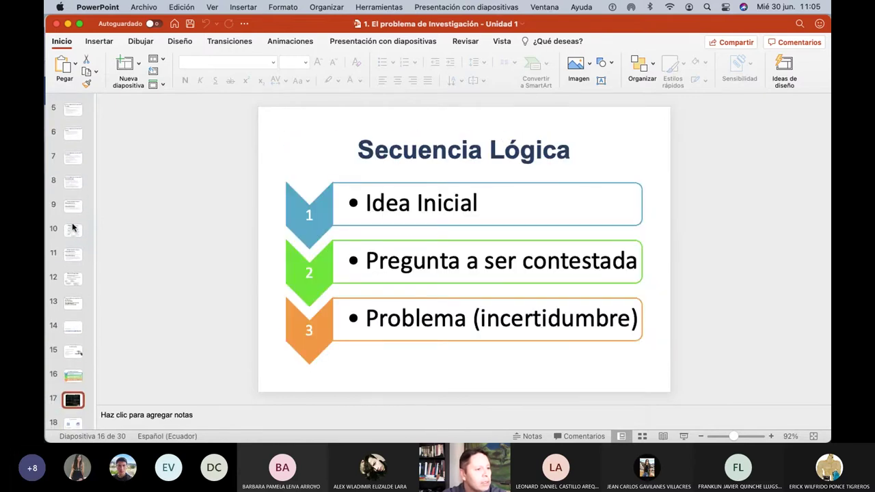
key(Down)
key(Down)
key(Down)
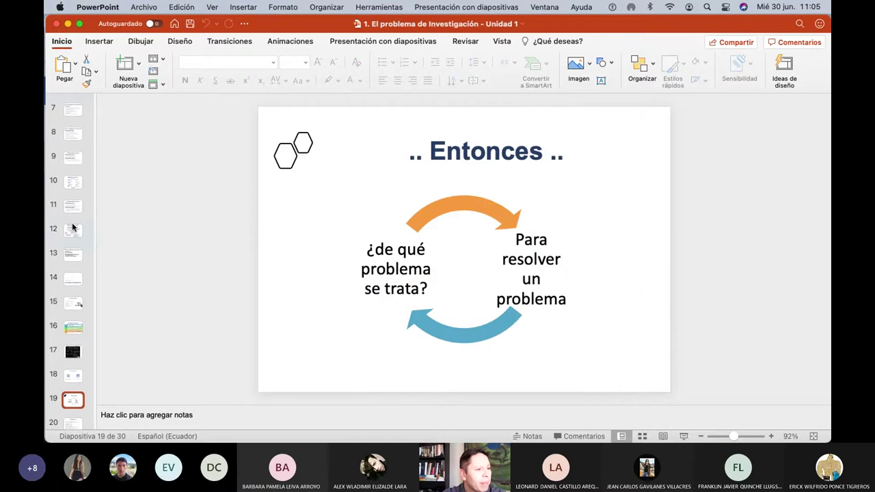
key(Down)
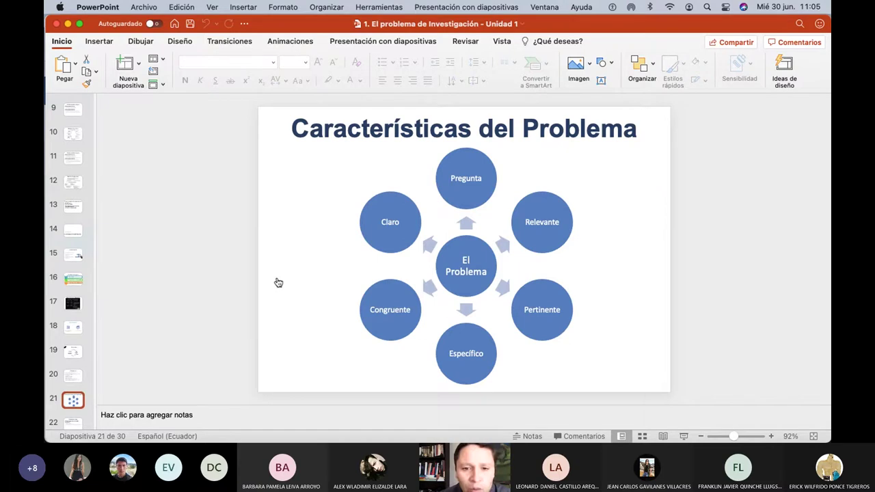
key(super+Tab)
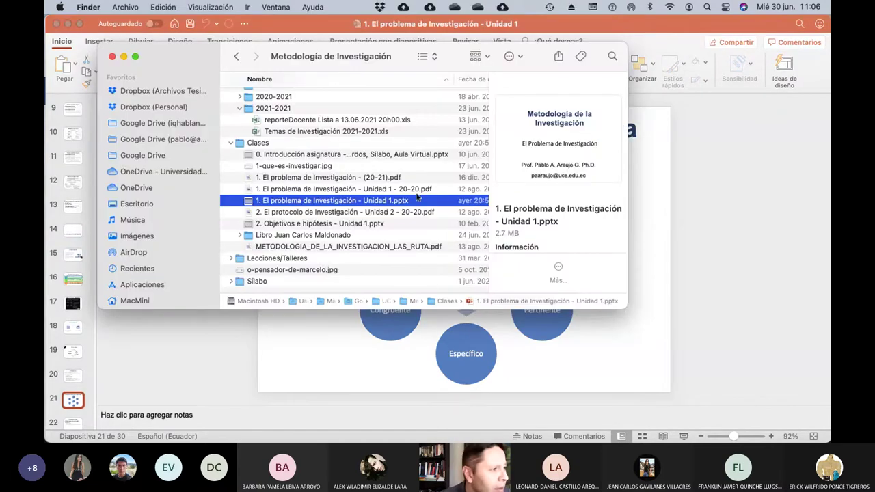
Quick Look 'Exposiciones 03.08.2020.xlsx' in Química Orgánica 3 > Calificaciones > 2020-2020.
click(235, 56)
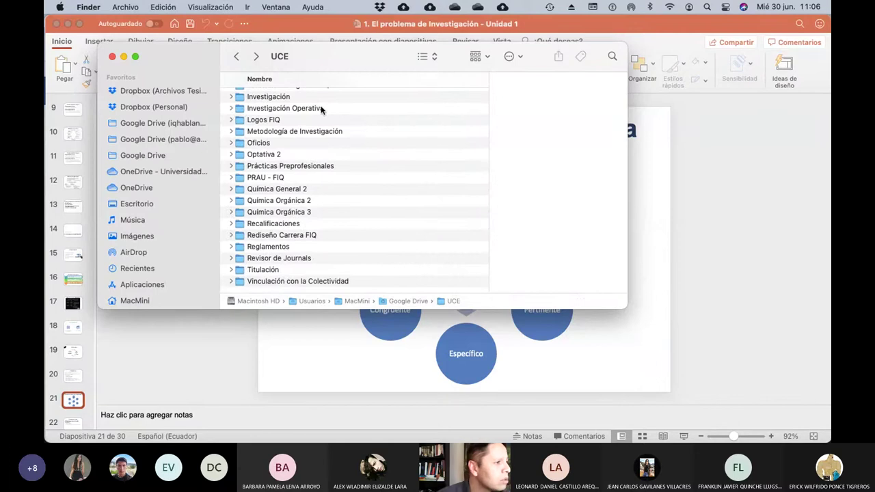
click(284, 213)
double_click(300, 214)
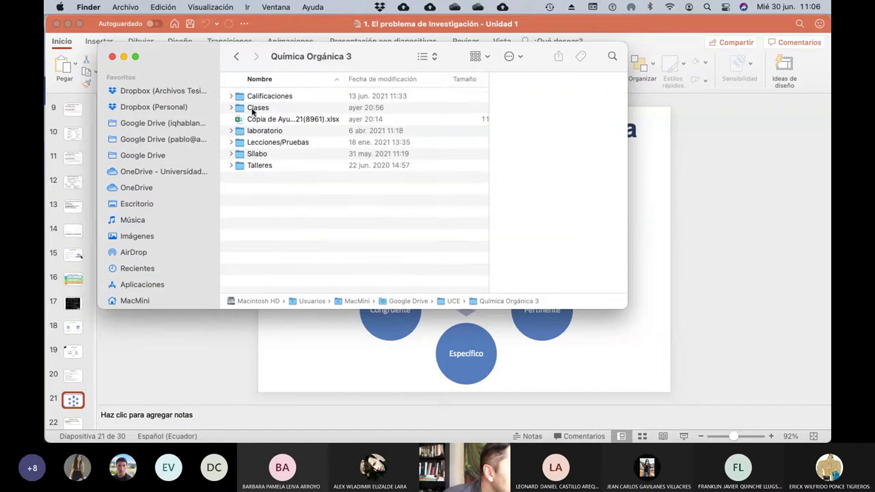
click(231, 97)
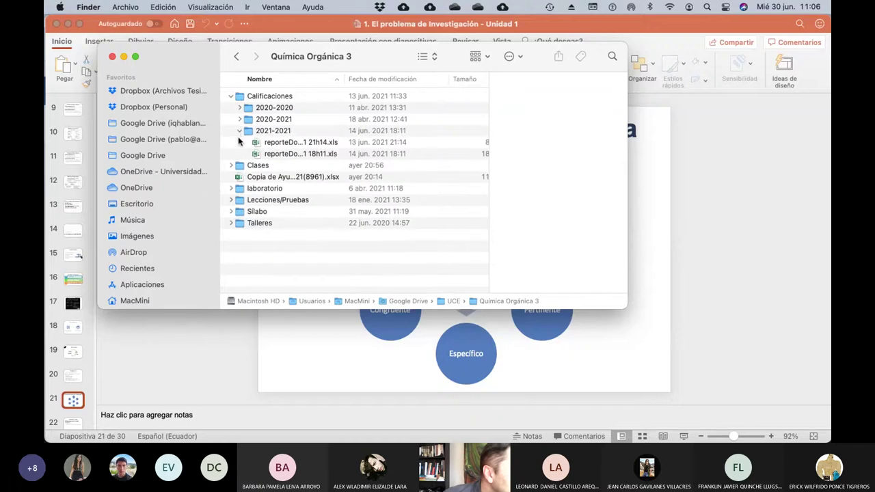
click(239, 130)
click(239, 108)
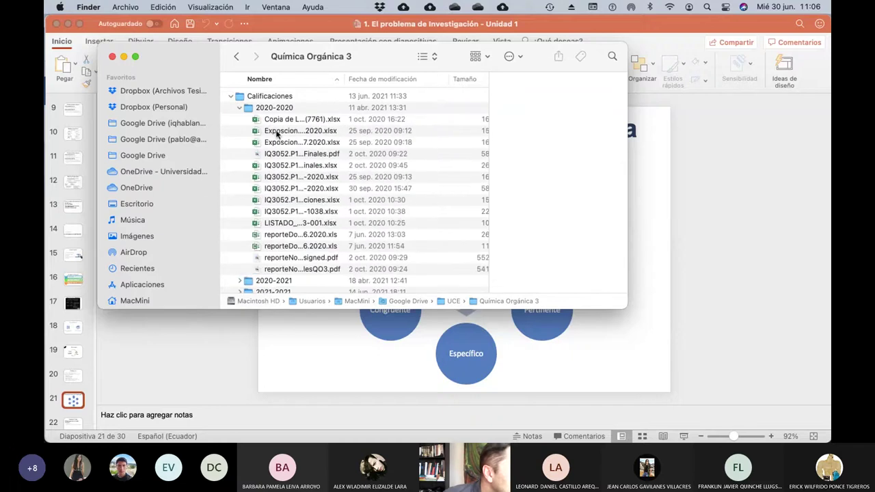
click(308, 132)
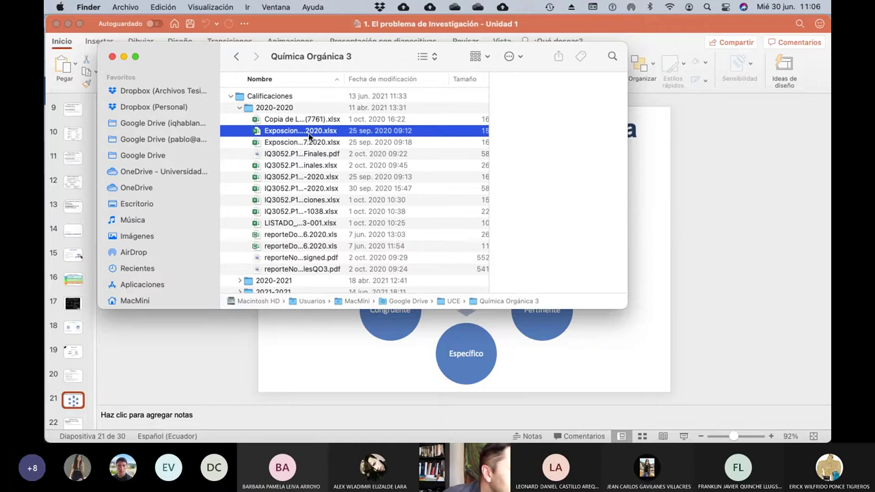
key(space)
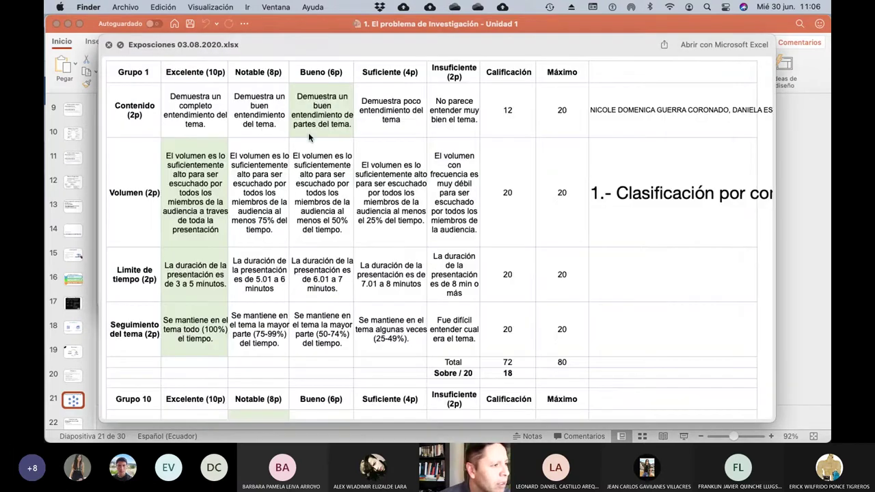
Close the rubric's Quick Look preview.
key(space)
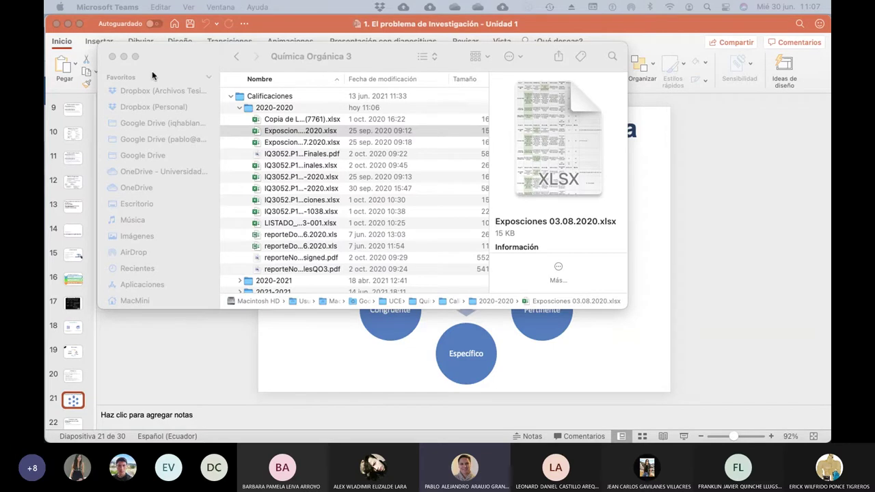
Move Finder to Escritorio 15 and the browser to another desktop, then bring up the Exposiciones workbook in Excel.
click(175, 56)
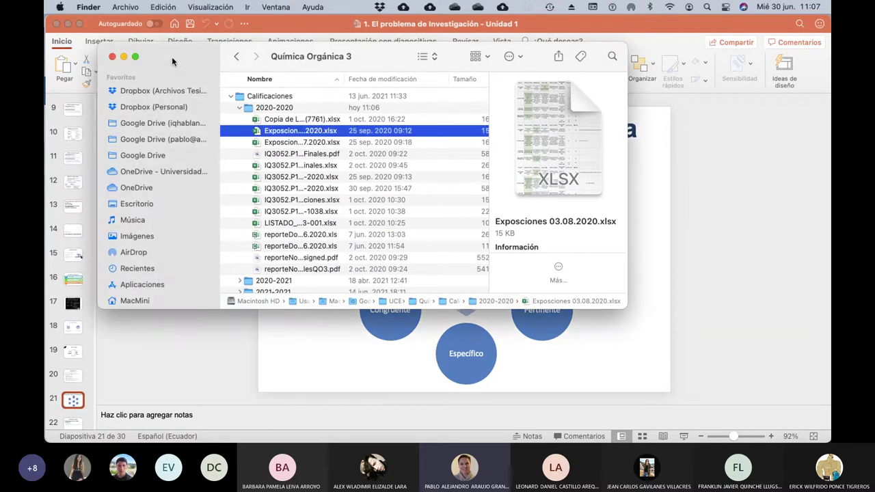
key(ctrl+Up)
drag(191, 125, 430, 43)
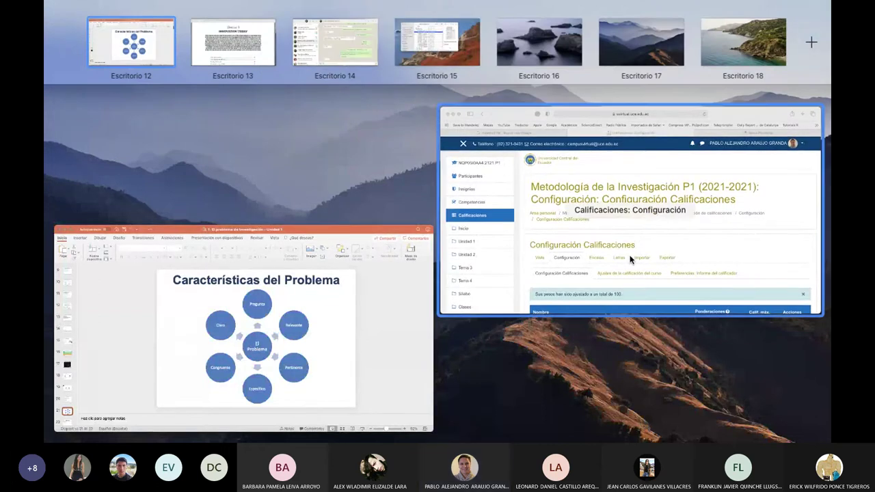
drag(630, 259, 529, 72)
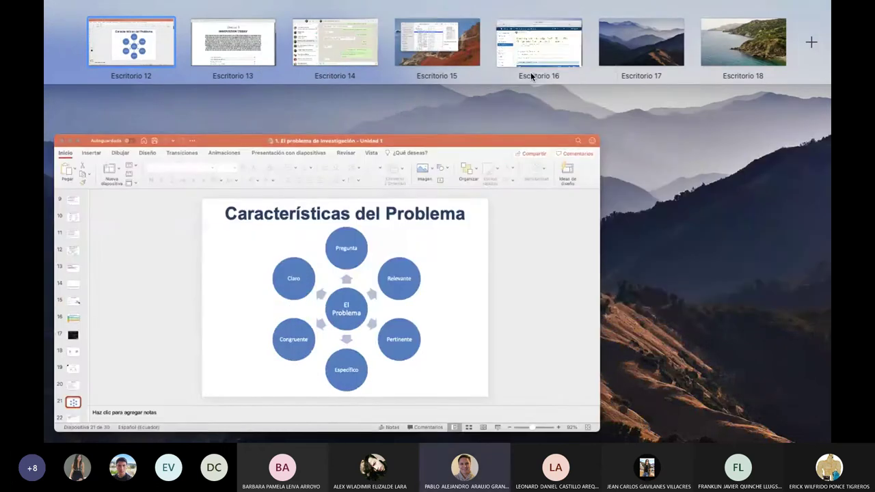
click(547, 247)
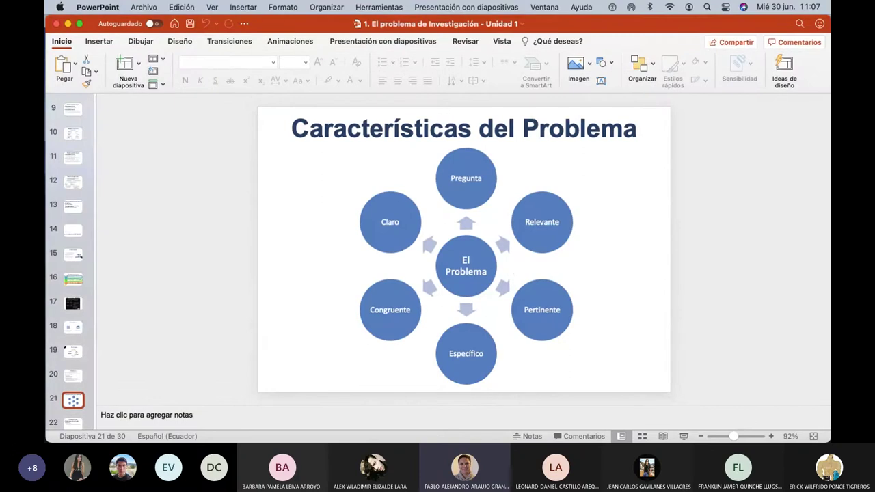
key(super+Tab)
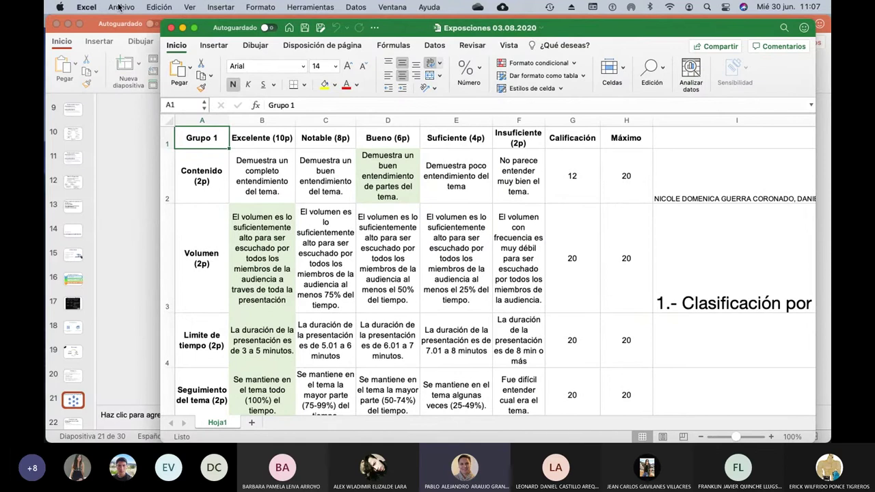
Save a copy of the workbook into UCE > Metodología de Investigación > Calificaciones > 2021-2021.
click(121, 7)
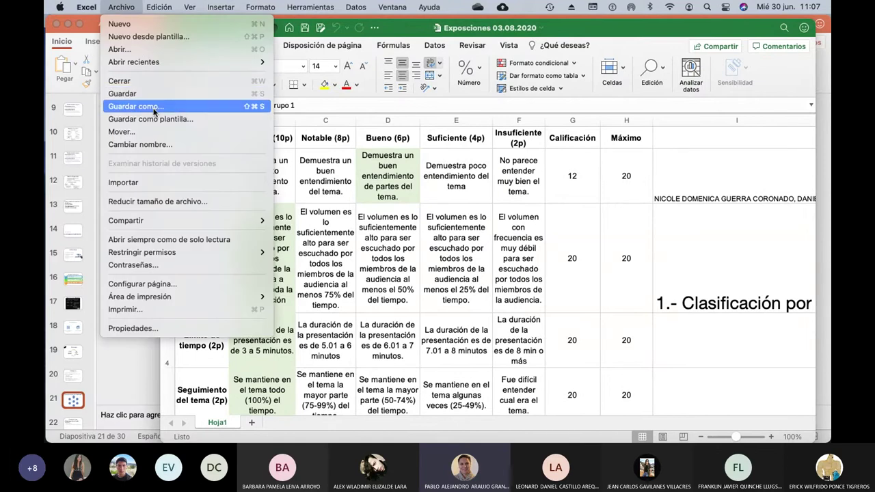
click(156, 109)
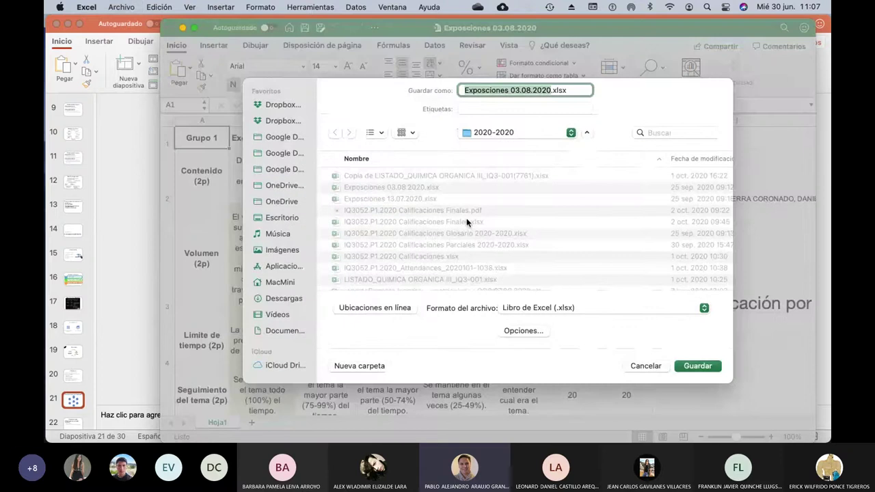
click(570, 131)
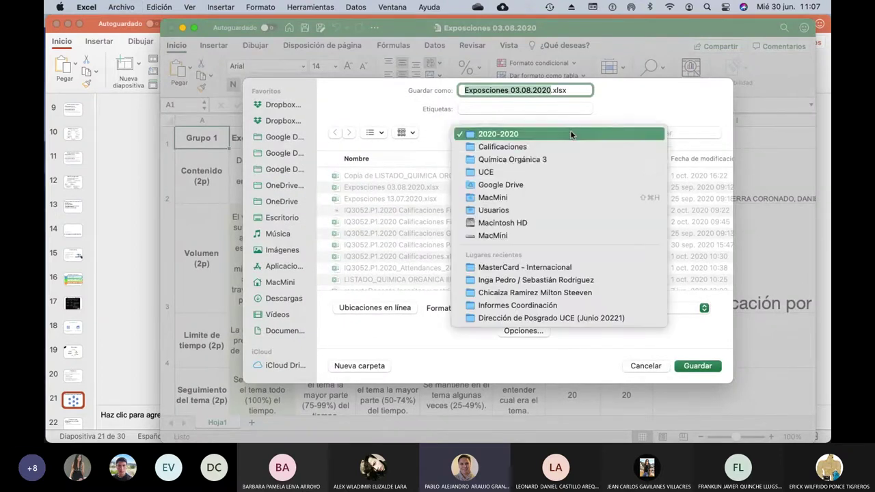
click(489, 172)
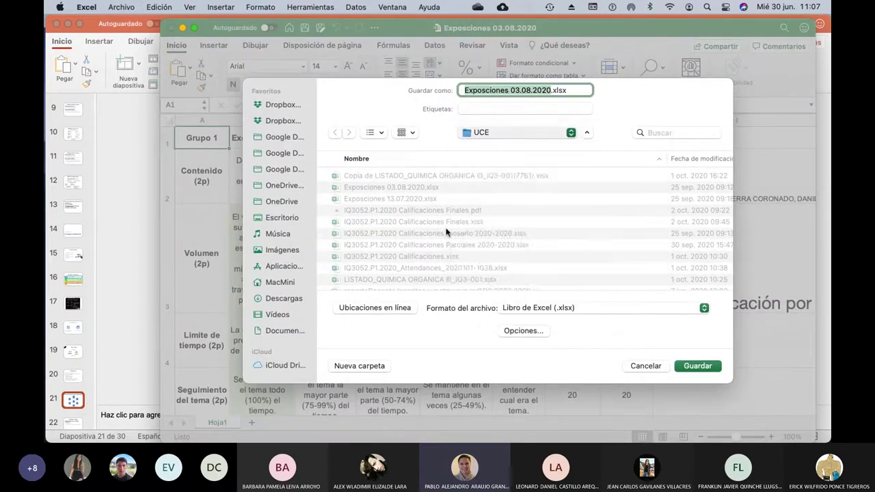
scroll(379, 233, down, 5)
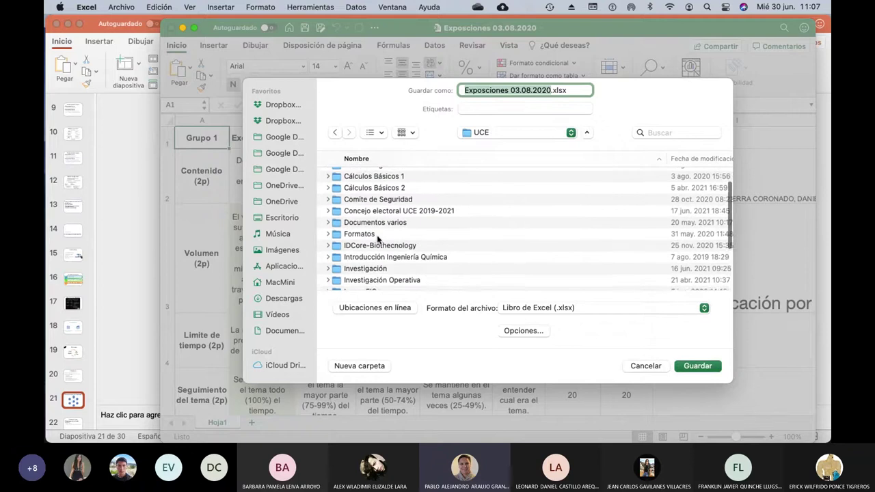
double_click(381, 227)
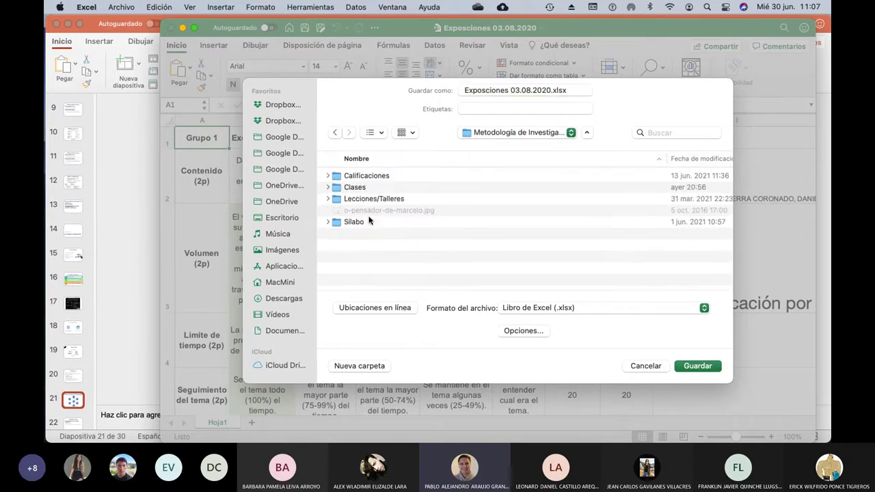
click(355, 179)
double_click(355, 179)
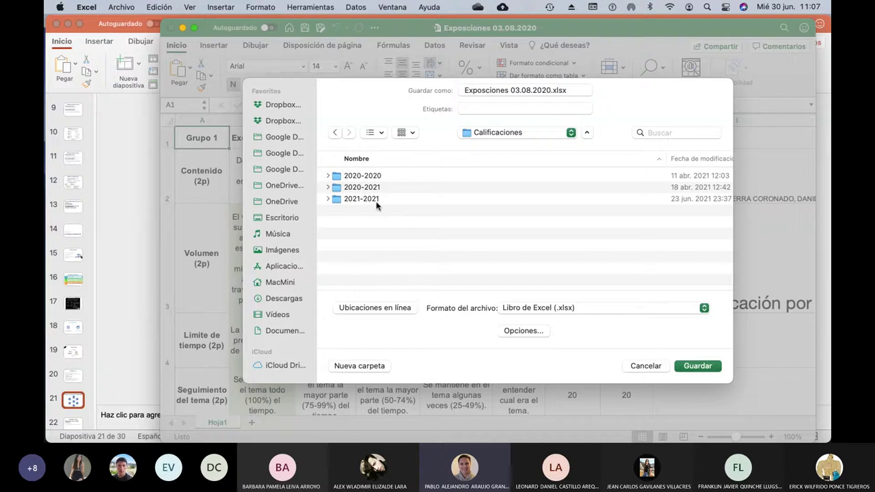
click(369, 199)
double_click(369, 199)
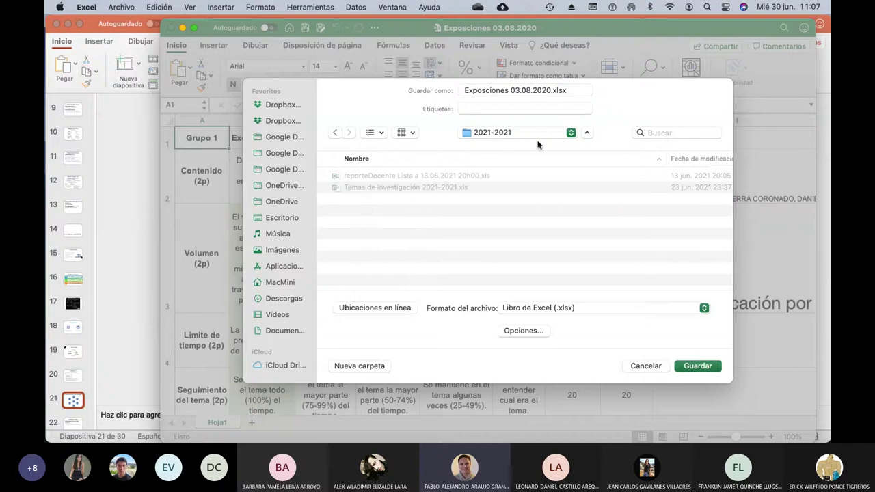
Name the copy 'Rúbrica El Problema' and save it.
click(550, 91)
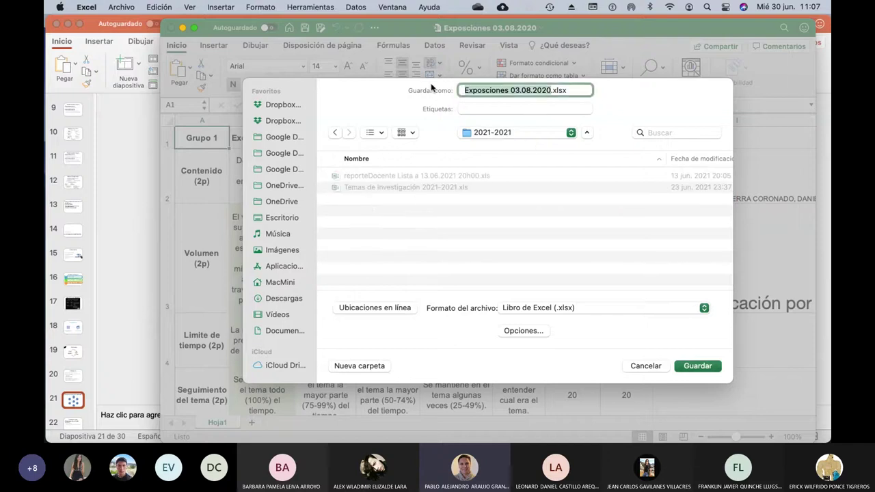
text(Rúbrica )
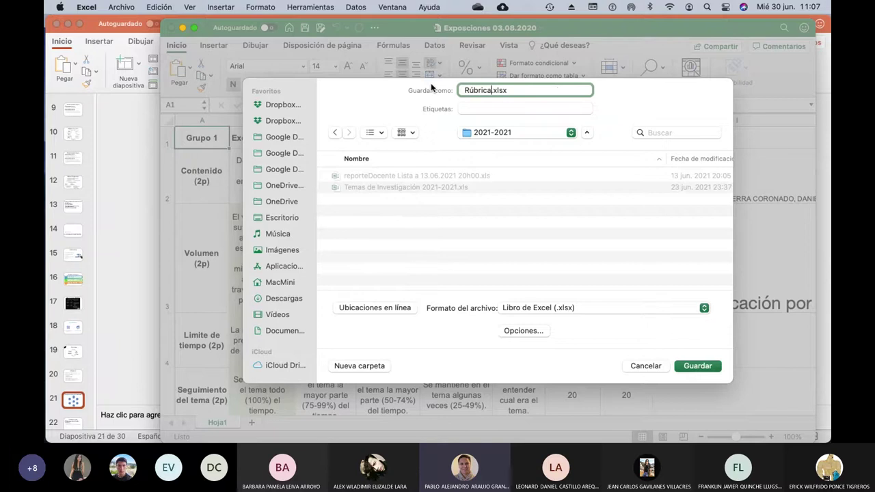
text(El Problema)
click(695, 365)
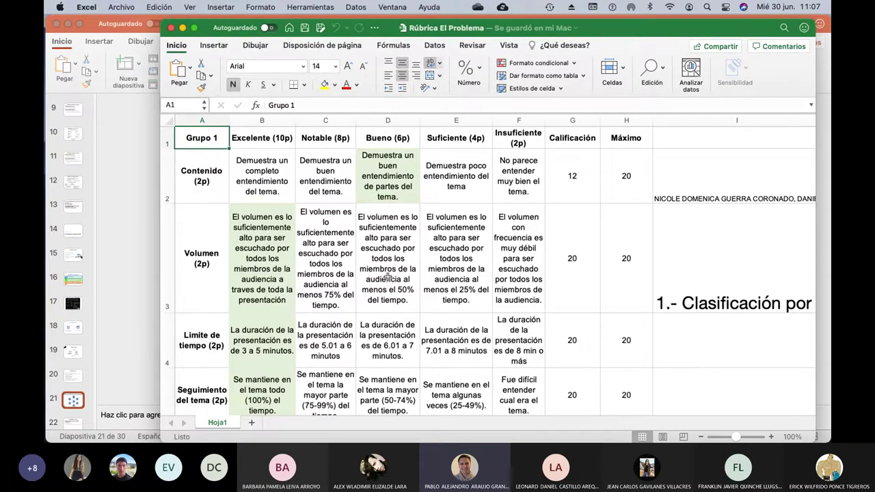
Remove the green fill from every cell in the rubric sheet, setting all cells to Sin relleno.
click(166, 121)
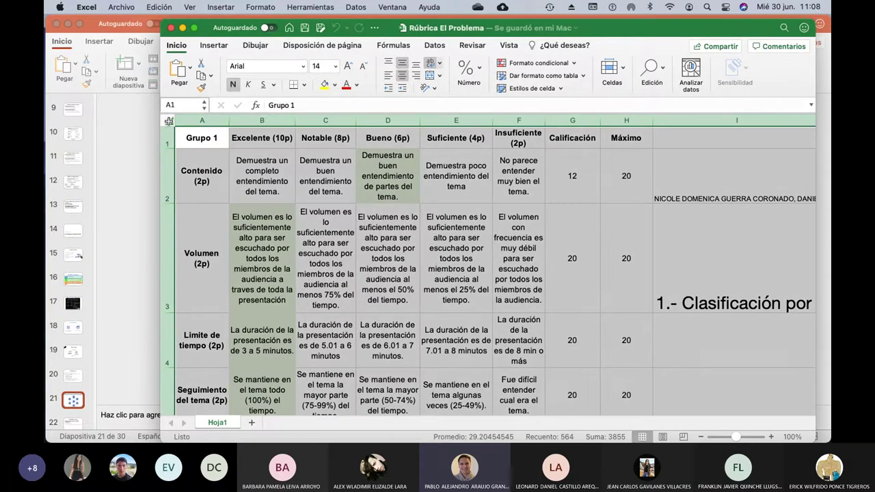
click(336, 85)
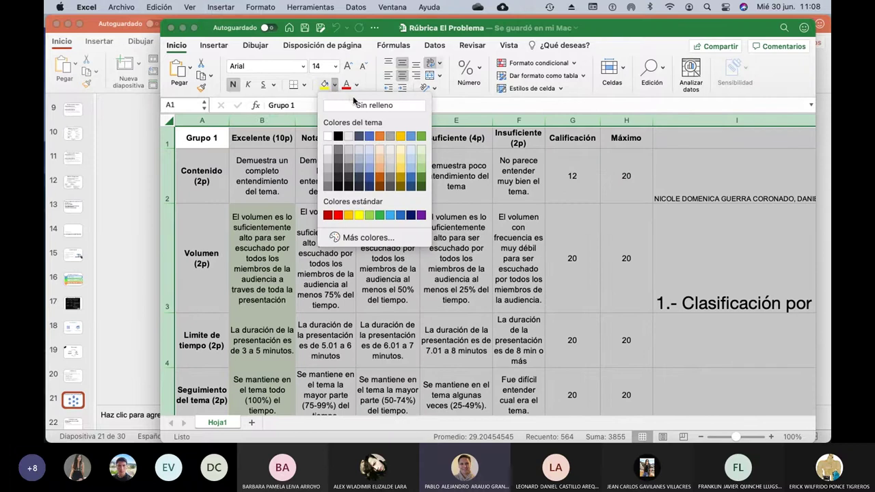
click(356, 102)
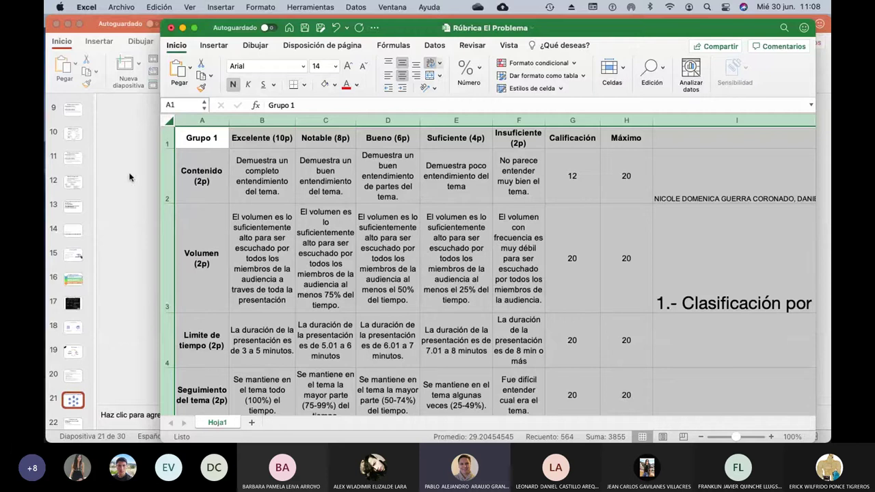
click(205, 142)
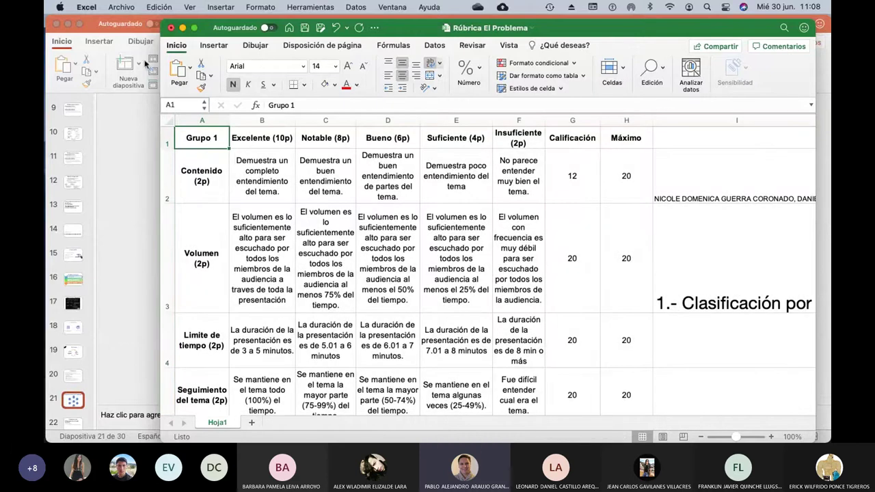
Snap Excel to the right half of the screen with the PowerPoint slide on the left.
mouse_move(195, 28)
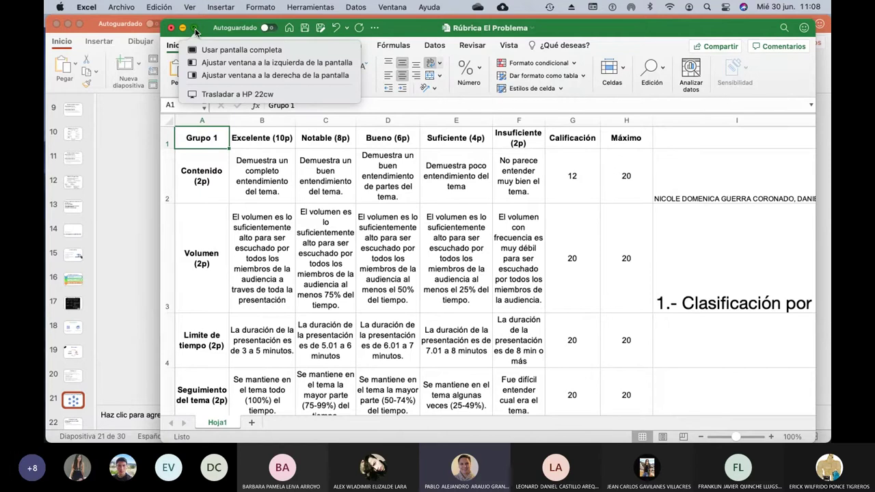
click(223, 74)
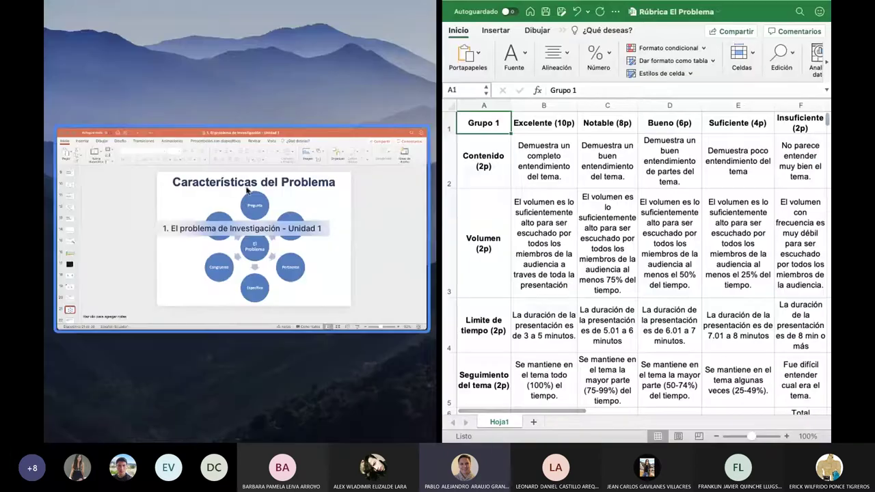
click(247, 191)
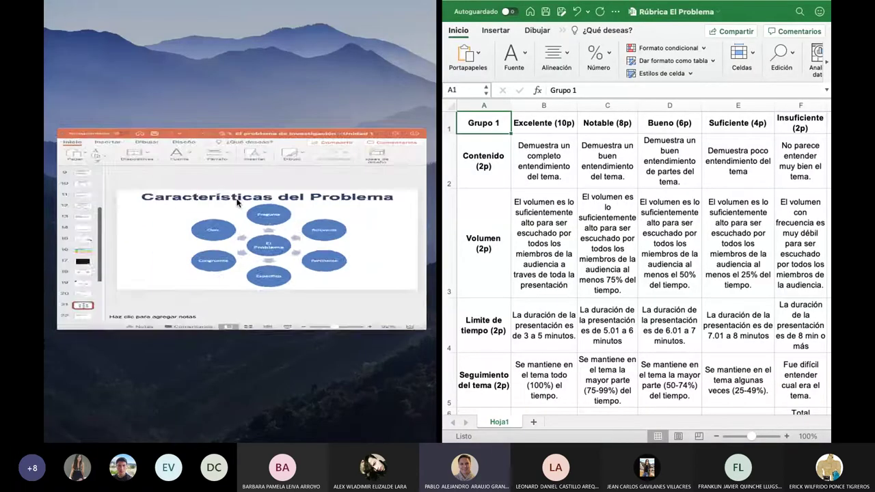
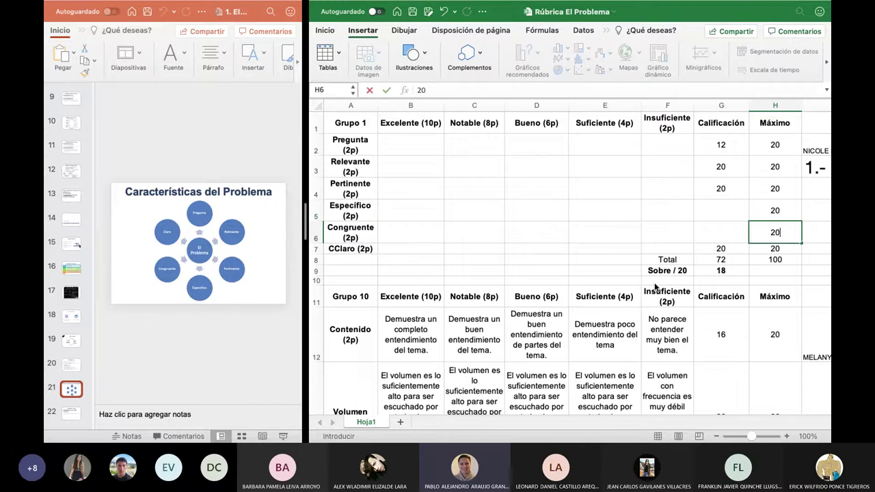
Confirm 20 as the Congruente maximum in H6 and clear the Calificación scores in G2:G7.
key(Return)
key(Return)
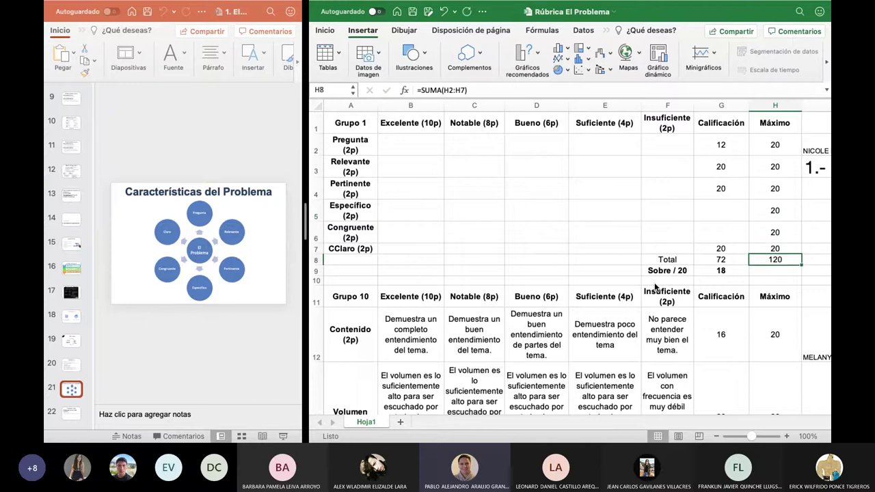
key(Left)
key(Up)
key(Up)
key(Up)
key(Up)
key(Up)
key(Up)
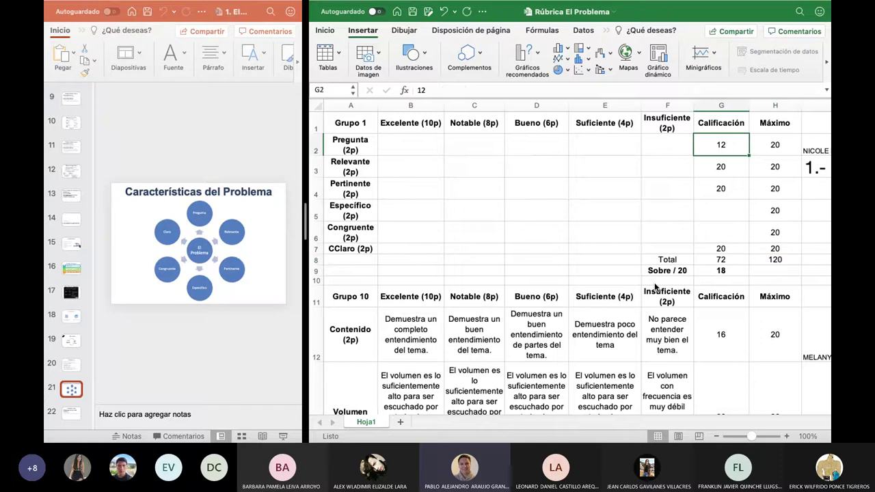
key(Delete)
key(Down)
key(Delete)
key(Down)
key(Delete)
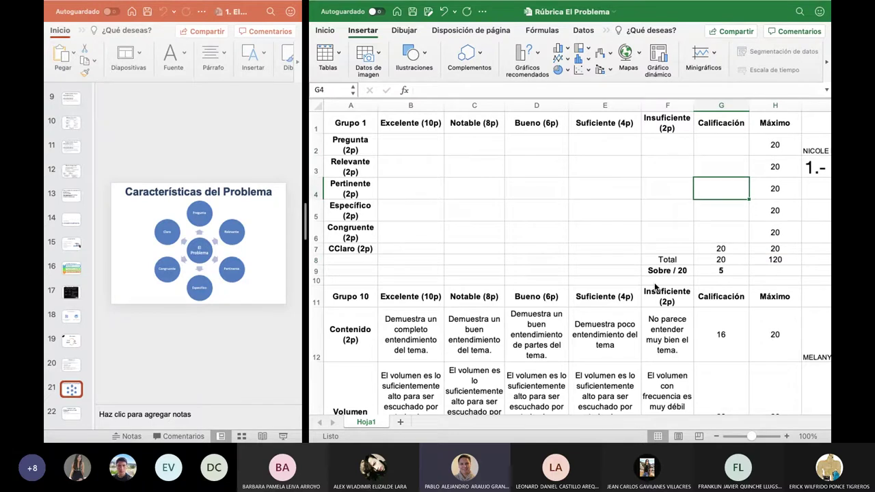
key(Down)
key(Down)
key(Down)
key(Delete)
key(Down)
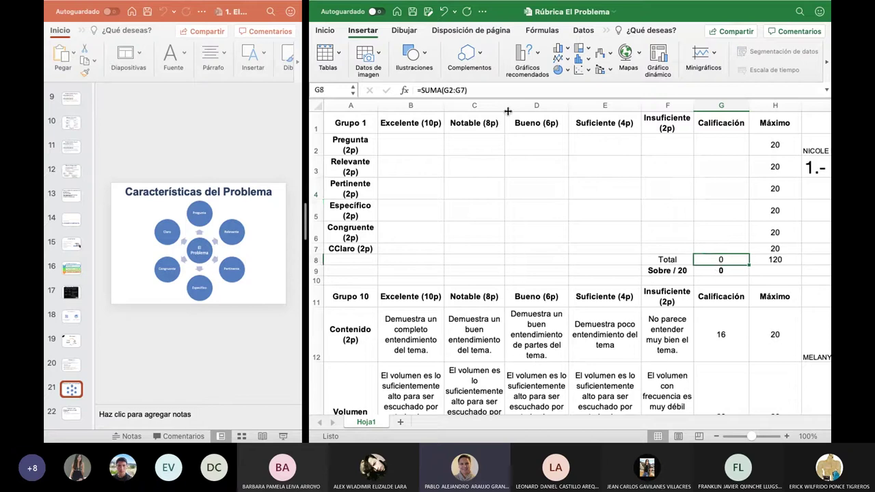
Re-confirm the SUMA totals so Calificación reads 0 and Máximo reads 120.
click(477, 89)
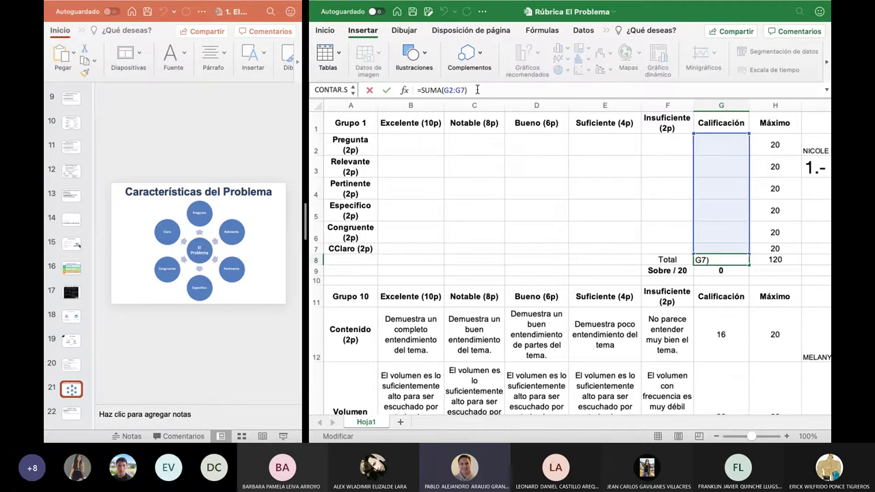
key(Return)
key(Up)
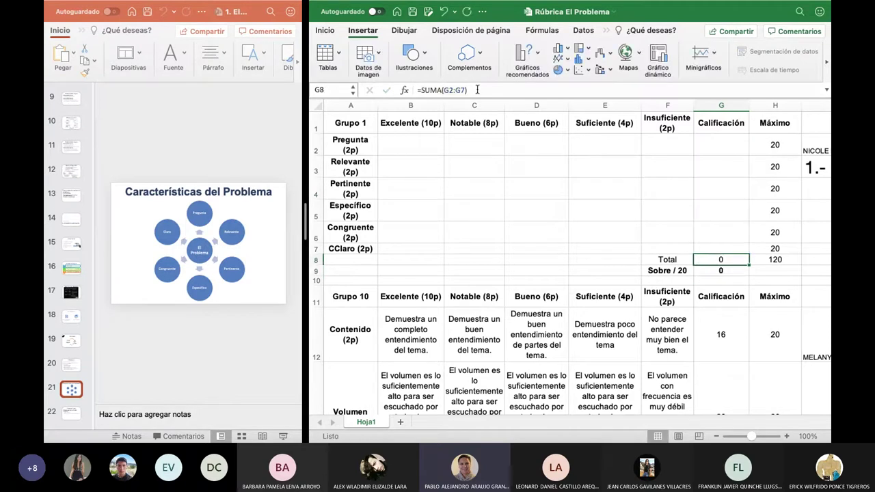
key(Right)
click(478, 89)
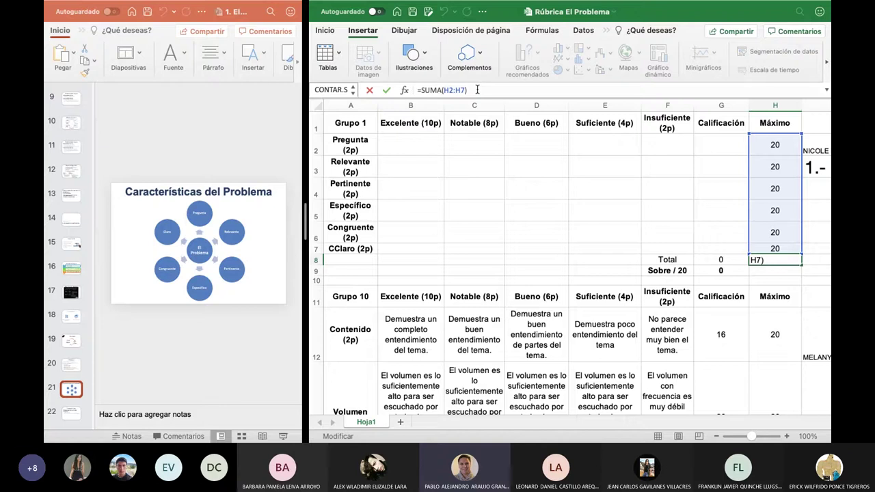
key(Return)
key(Left)
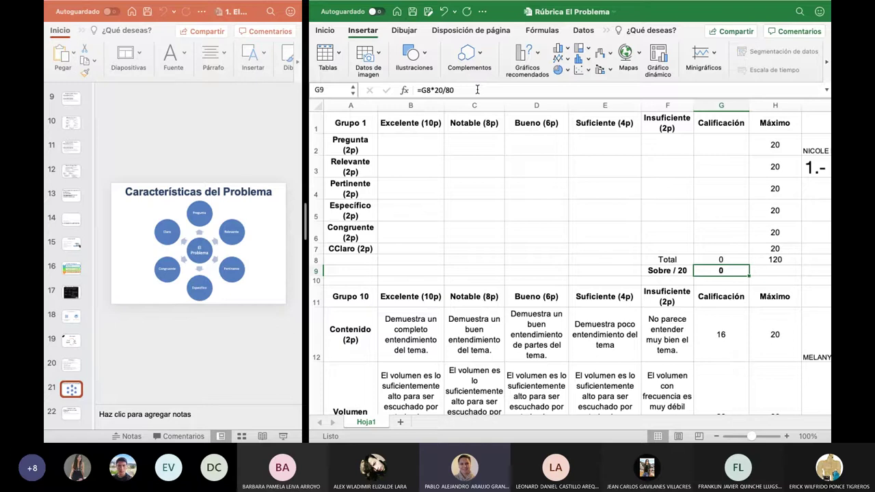
Change the Sobre / 20 formula in G9 to =G8*20/120.
click(477, 90)
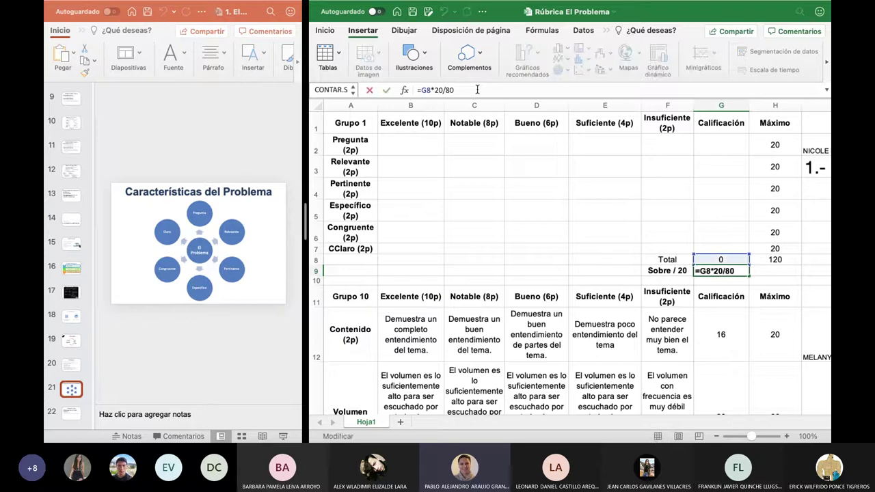
key(BackSpace)
key(BackSpace)
text(120)
key(Return)
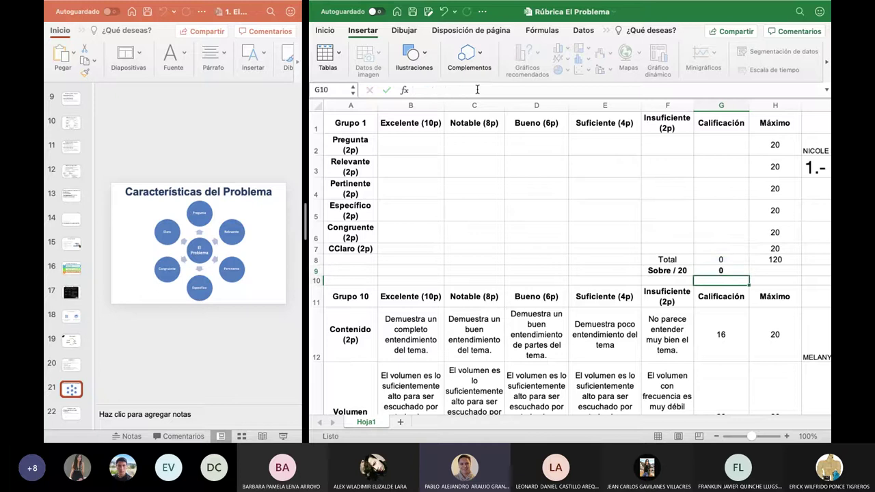
Enter a test score of 20 in each of the six Calificación cells G2:G7.
key(Up)
key(Up)
key(Up)
key(Up)
key(Up)
key(Up)
key(Up)
key(Up)
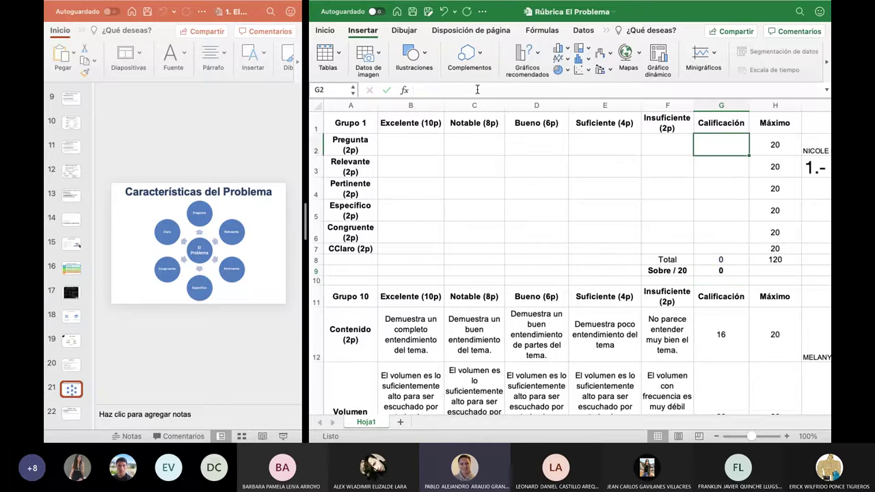
text(20)
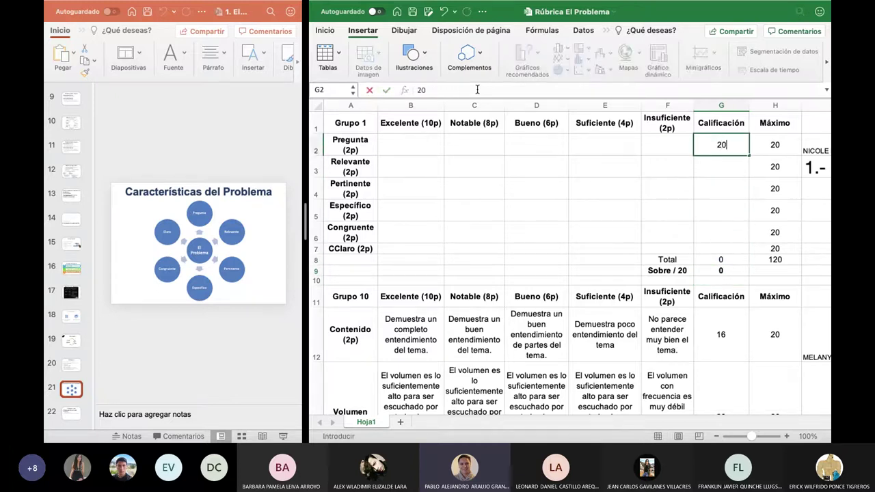
key(Return)
text(20)
key(Return)
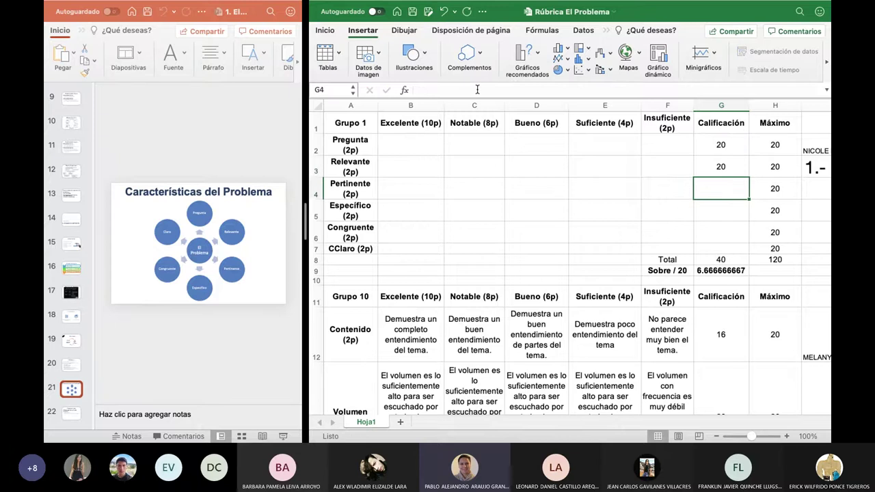
text(20)
key(Return)
text(20)
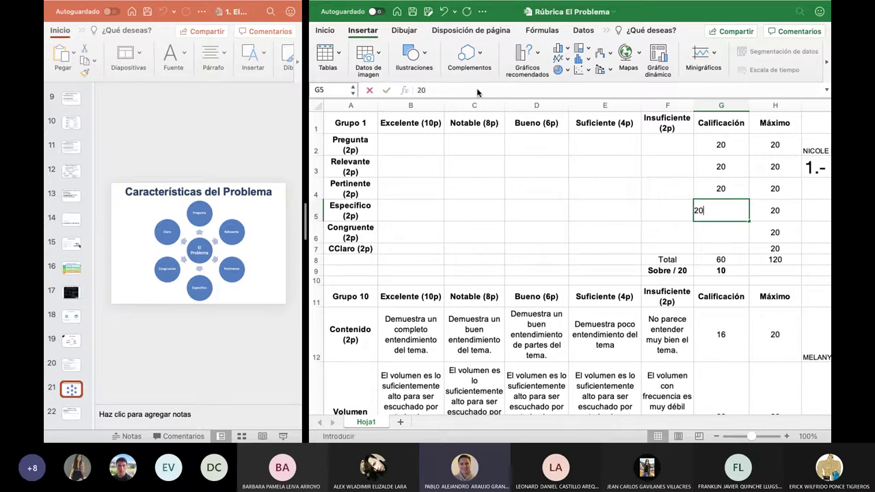
key(Return)
text(20)
key(Return)
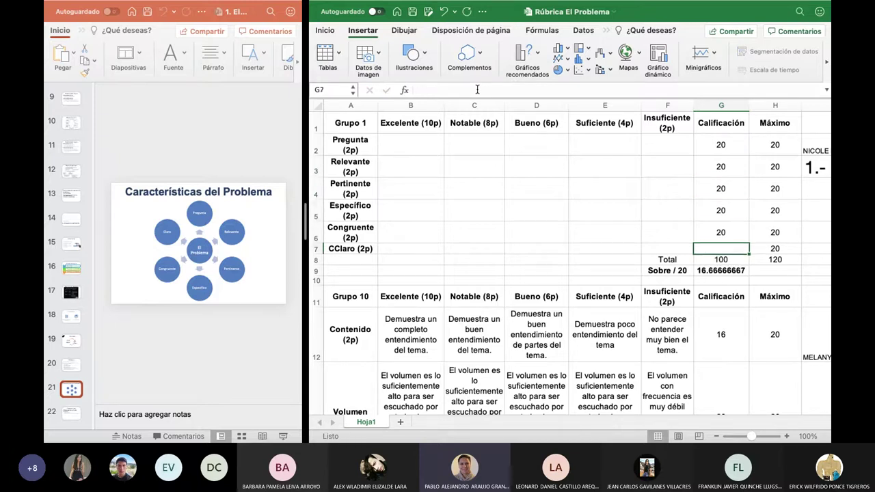
text(20)
key(Return)
Delete the six test scores so the Calificación column is empty again.
key(Up)
key(Delete)
key(Up)
key(Delete)
key(Up)
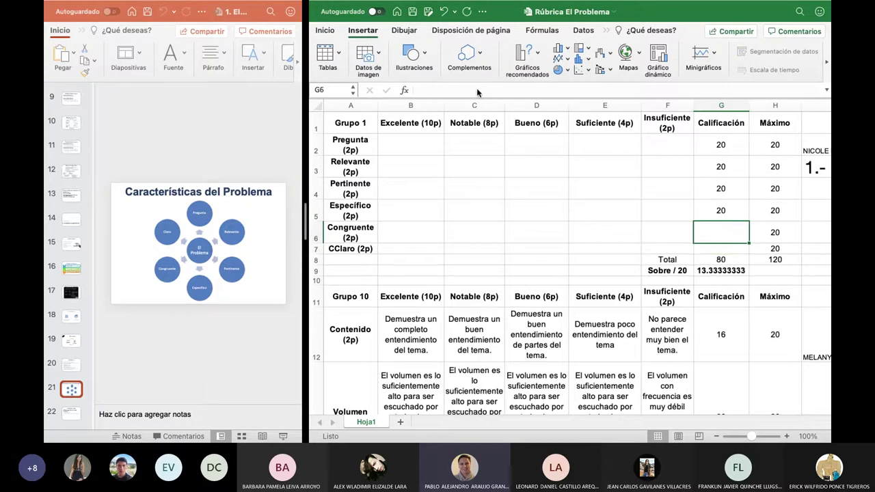
key(Delete)
key(Up)
key(Delete)
key(Up)
key(Delete)
key(Up)
key(Delete)
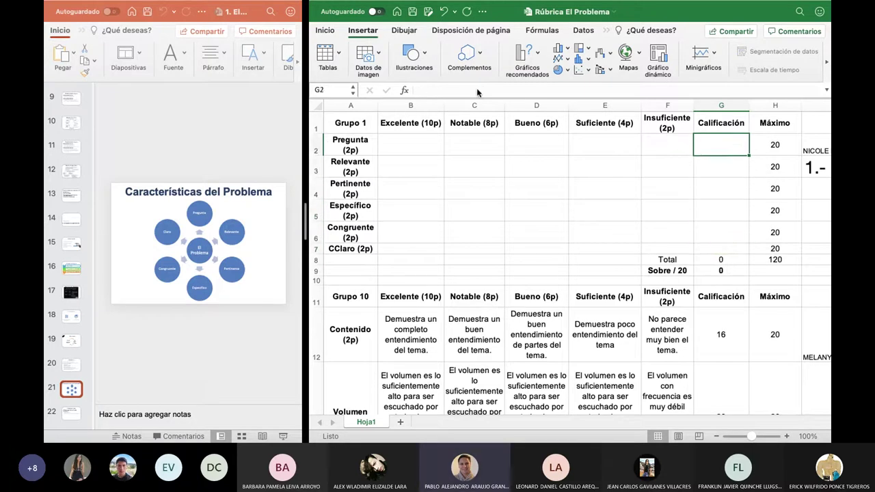
key(Down)
key(Left)
key(Left)
key(Left)
key(Left)
key(Left)
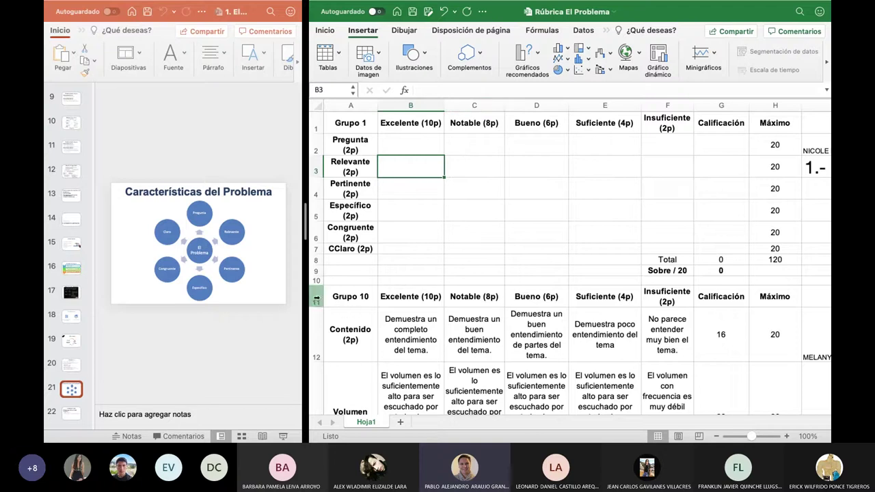
Delete the Grupo 10 rows and everything below the Grupo 1 rubric.
drag(316, 298, 414, 352)
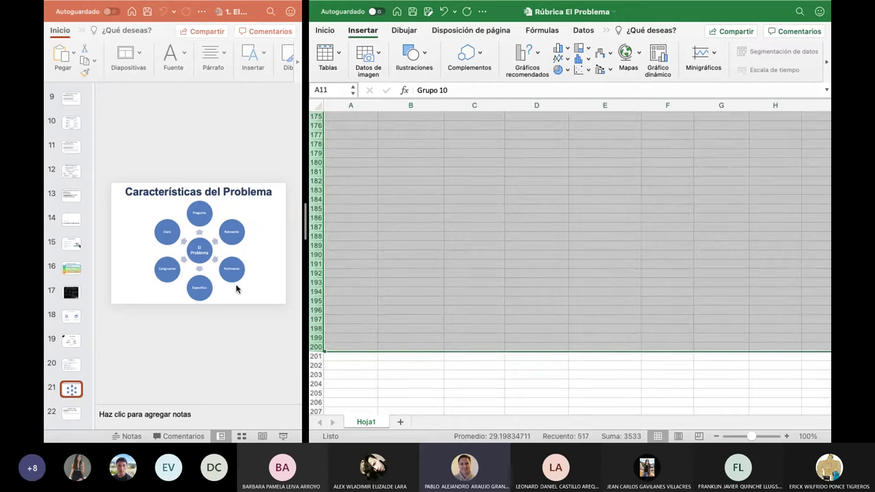
right_click(320, 172)
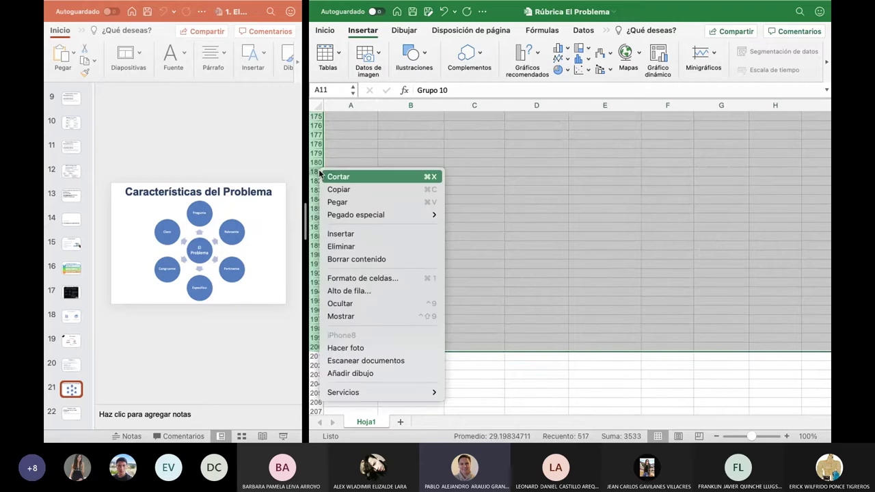
click(357, 247)
Delete the extra group-notes columns from I onward and return to column A.
scroll(513, 260, right, 2)
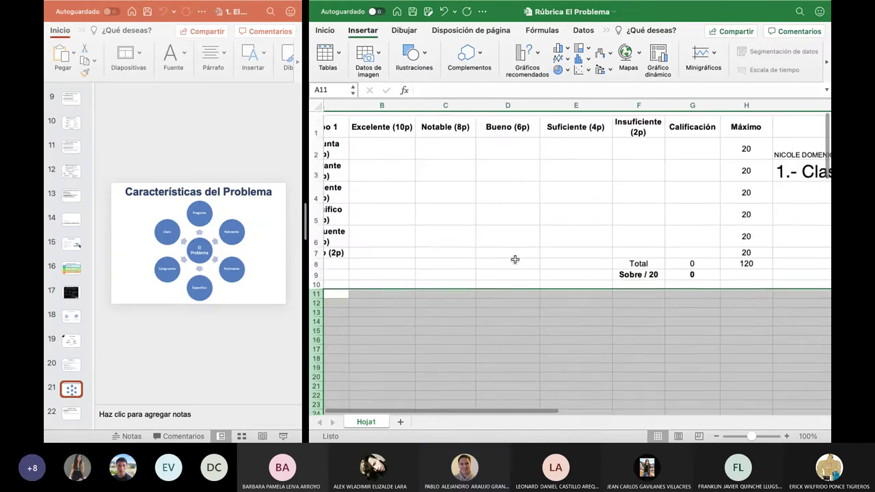
scroll(515, 260, right, 6)
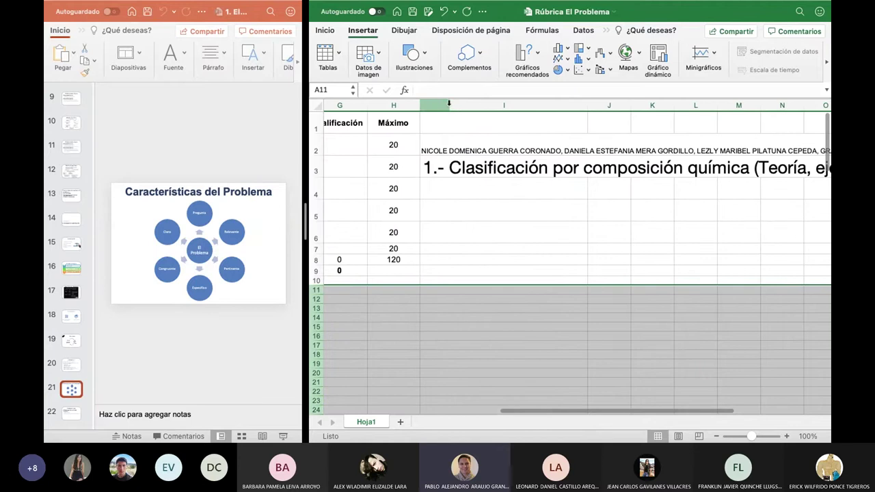
drag(448, 103, 697, 95)
right_click(619, 106)
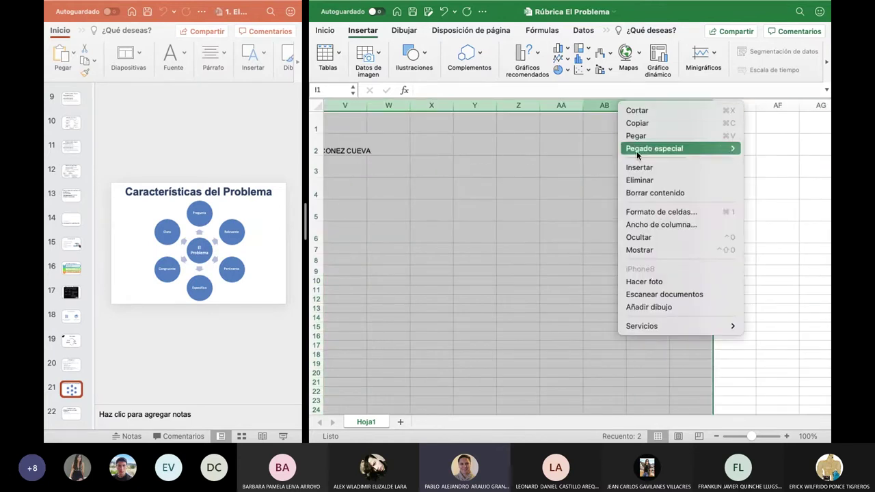
click(656, 177)
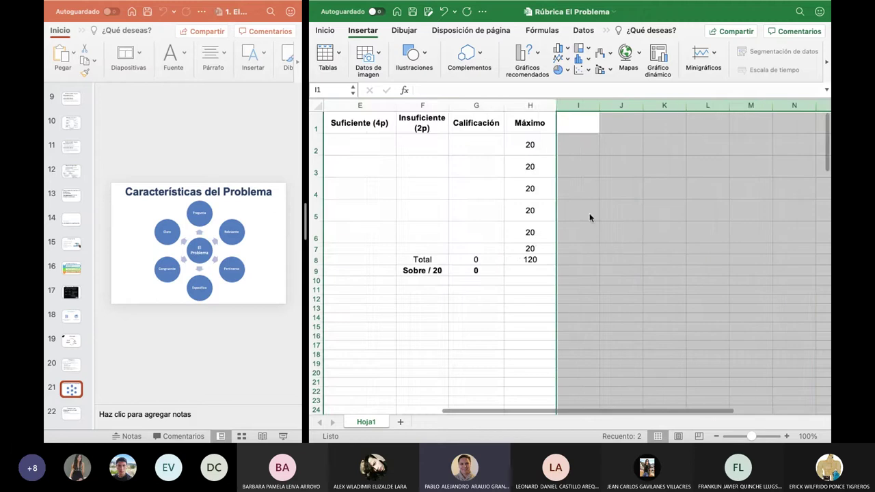
scroll(636, 216, left, 5)
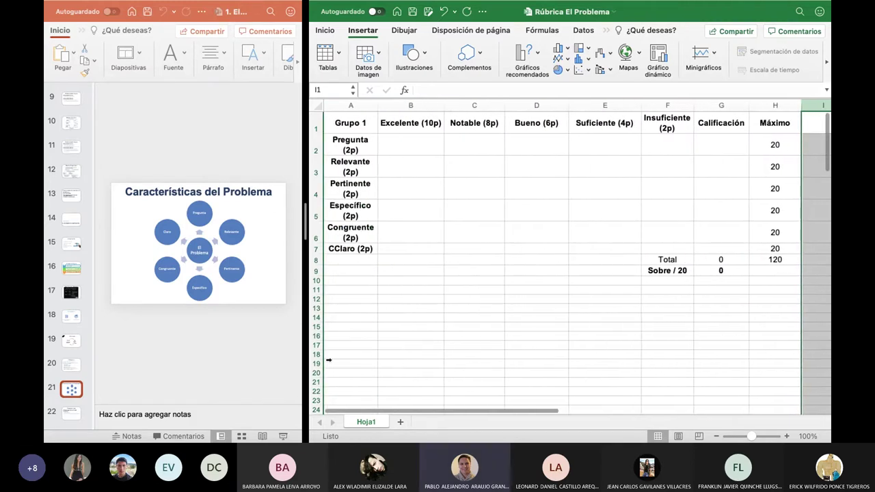
click(424, 333)
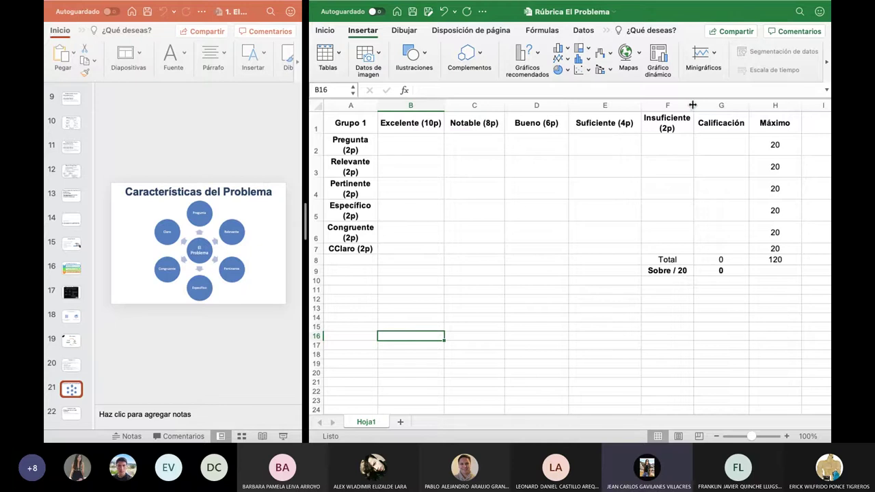
Widen column F so the Insuficiente (2p) header fits on one line.
drag(693, 104, 714, 103)
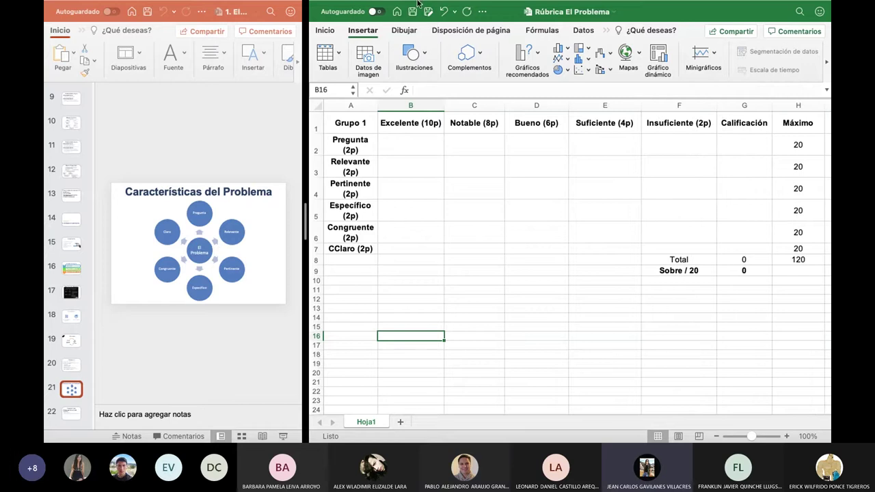
mouse_move(417, 4)
click(342, 26)
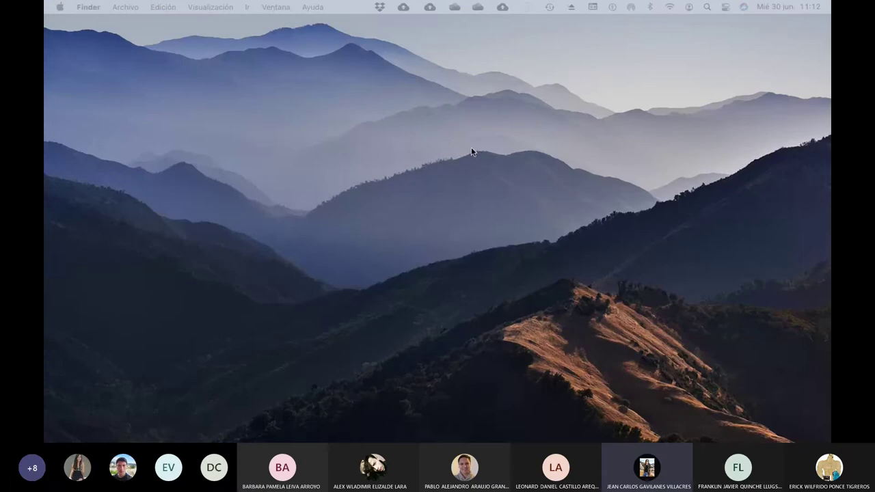
key(ctrl+Right)
click(471, 152)
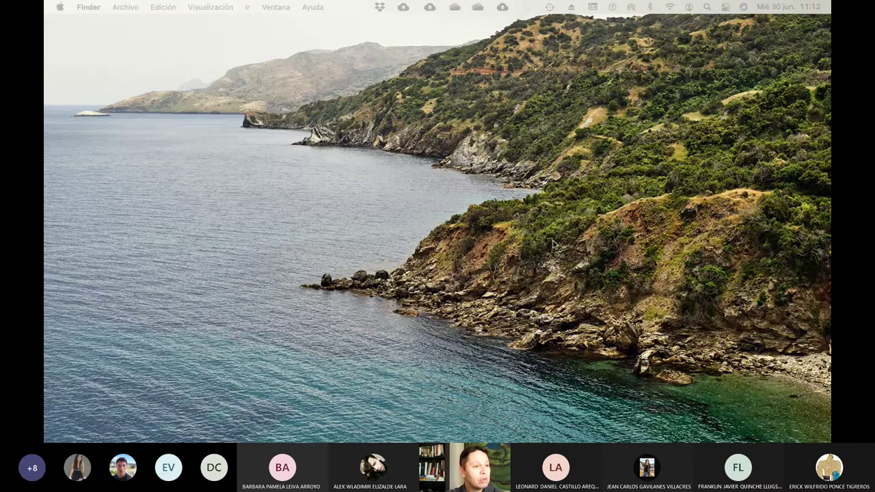
key(ctrl+Left)
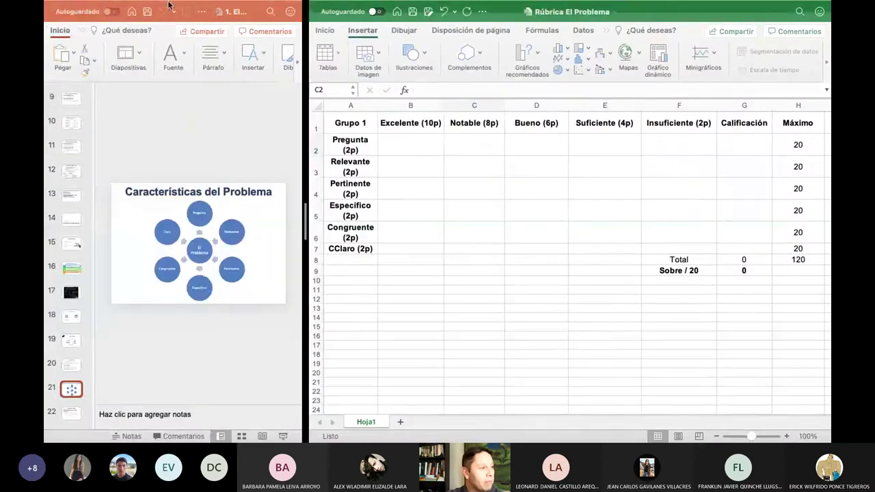
Close PowerPoint, take Excel out of full screen, and move and widen its window.
mouse_move(74, 3)
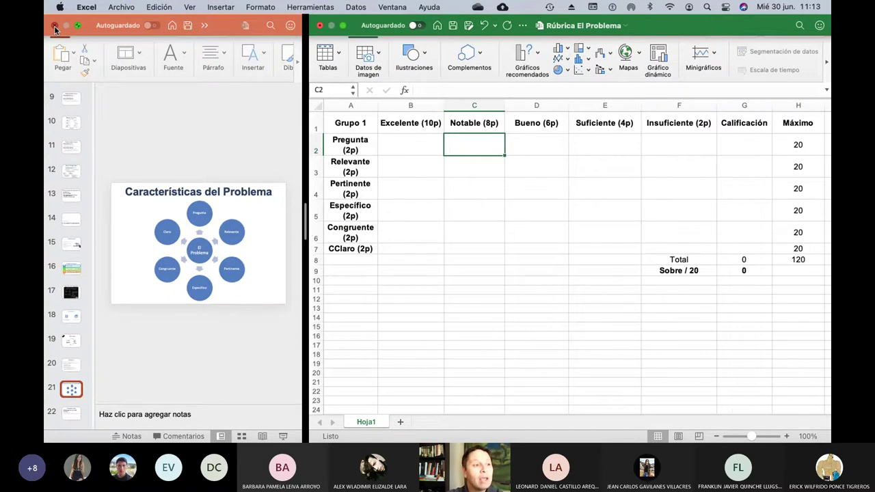
click(54, 26)
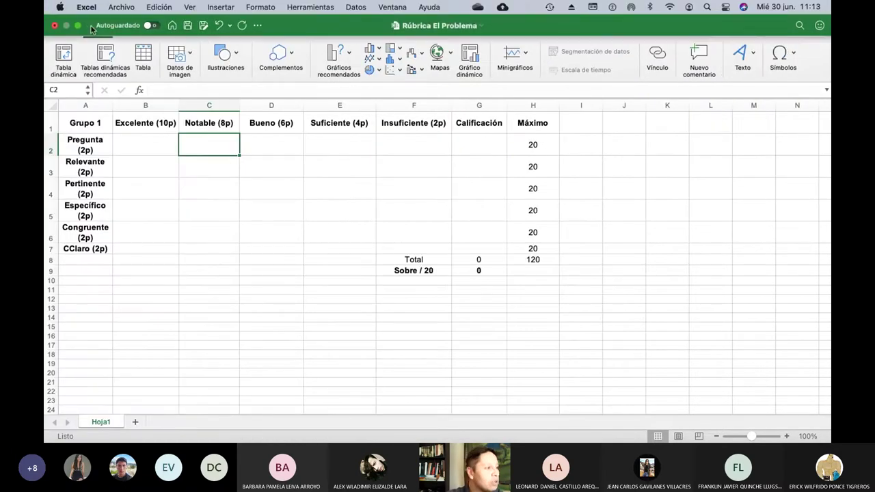
click(78, 26)
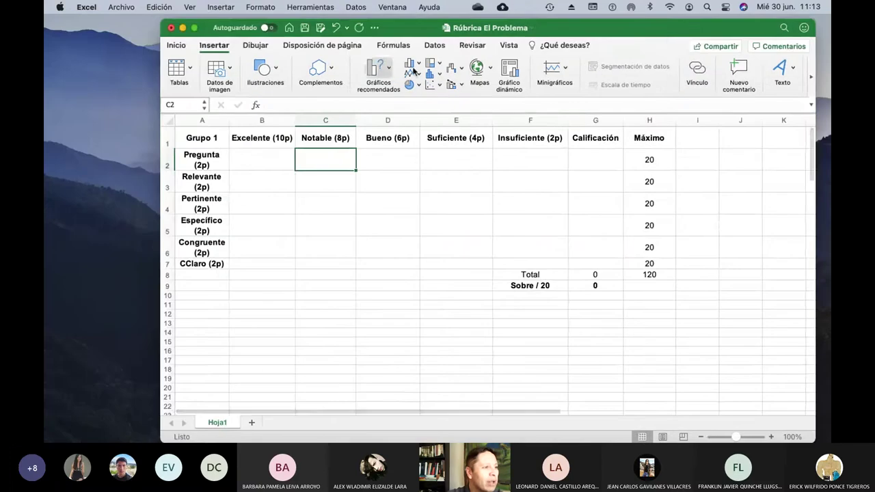
drag(666, 36, 559, 17)
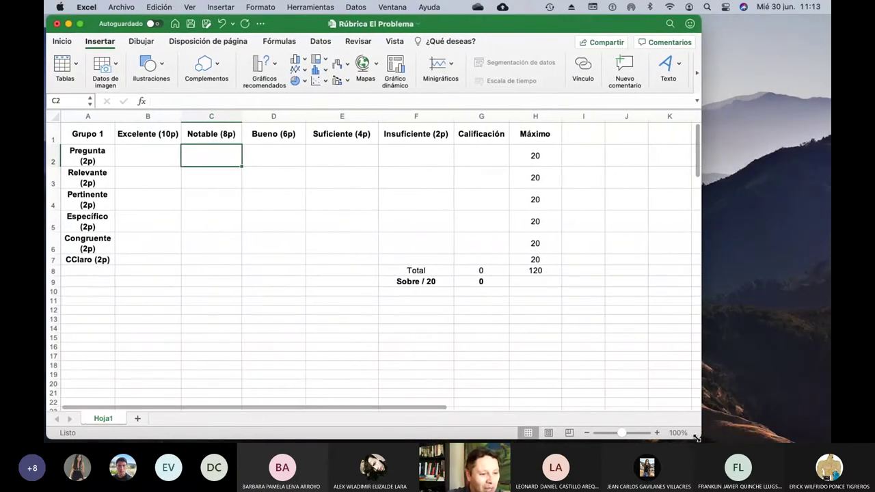
drag(789, 437, 828, 441)
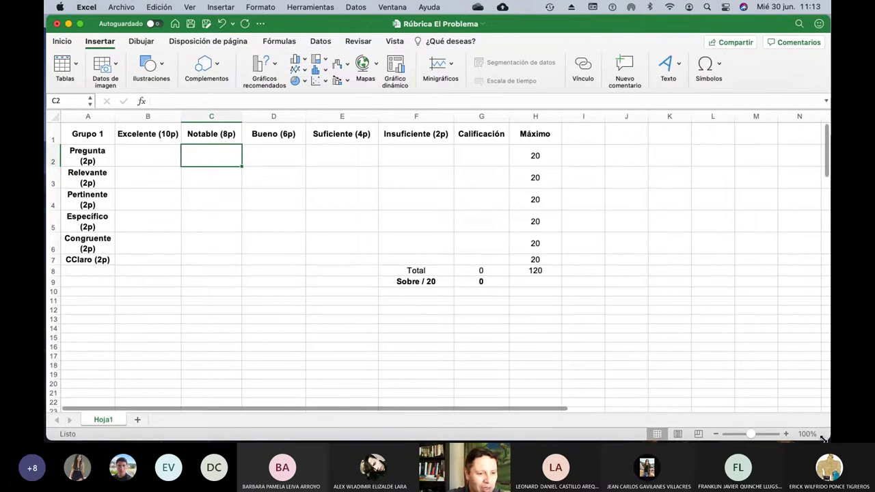
Zoom the rubric sheet to 140% and save the workbook.
click(783, 434)
click(784, 434)
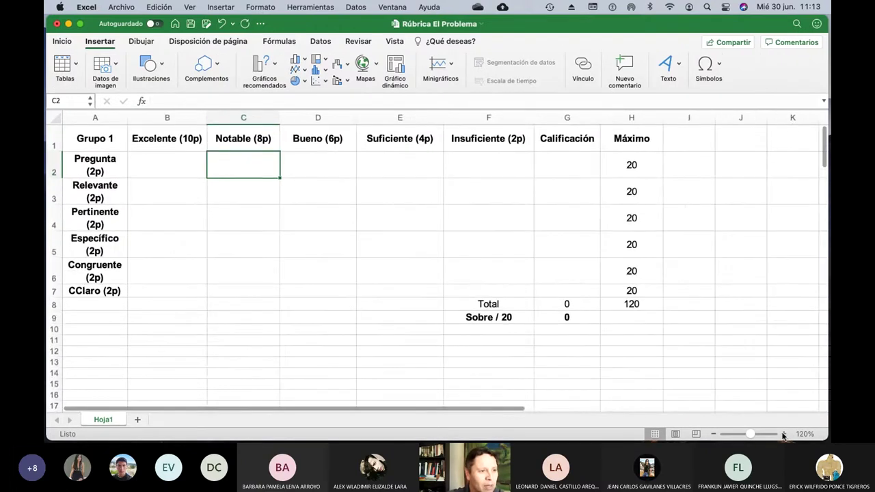
click(783, 434)
click(783, 434)
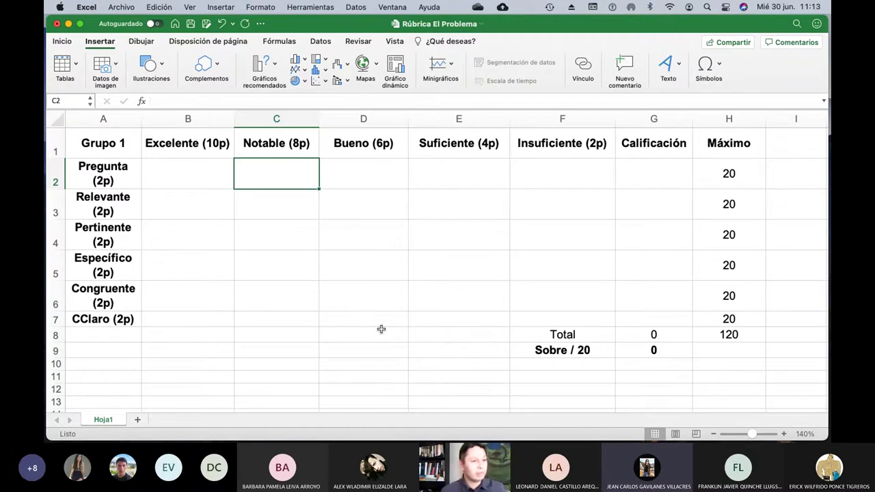
key(super+s)
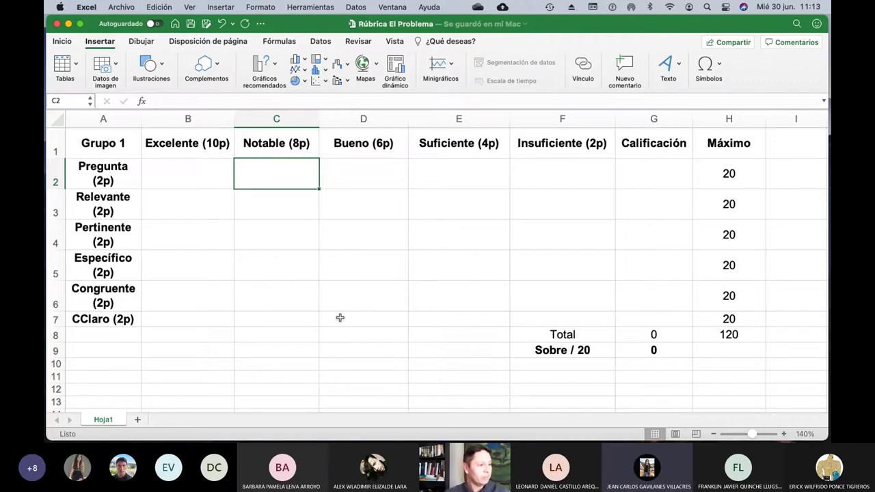
Correct cell A7 from CClaro (2p) to Claro (2p).
click(103, 321)
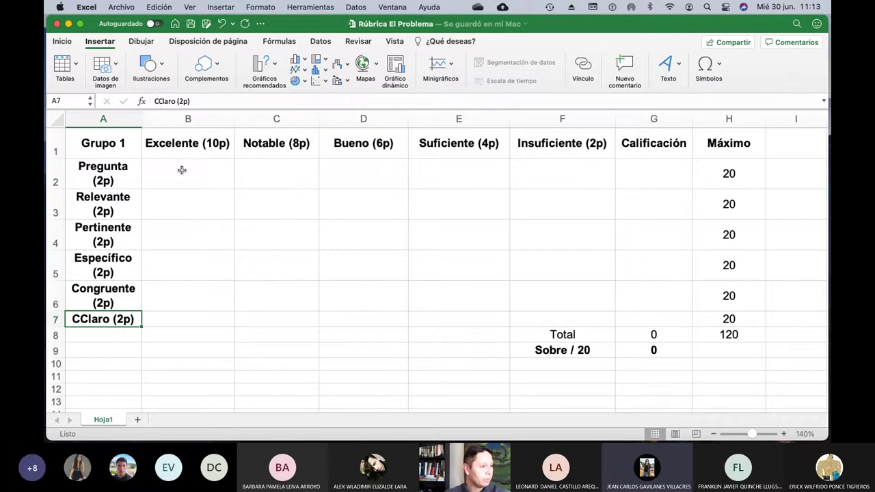
click(159, 101)
key(BackSpace)
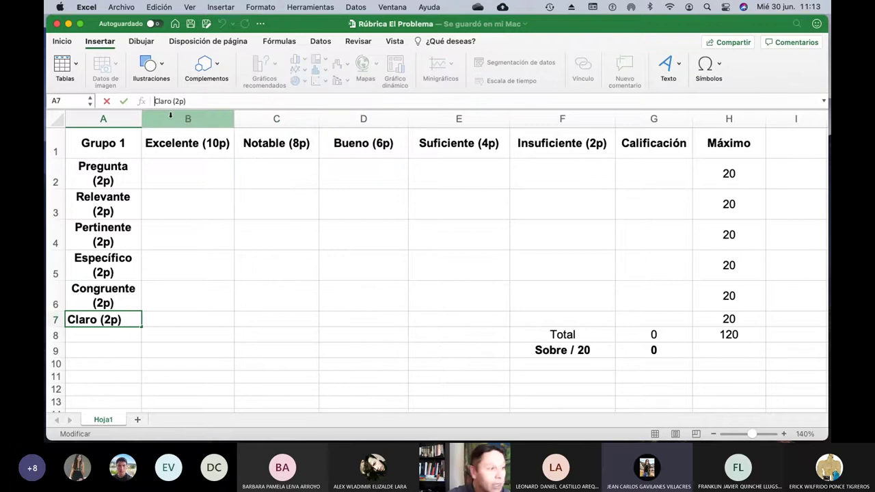
key(Return)
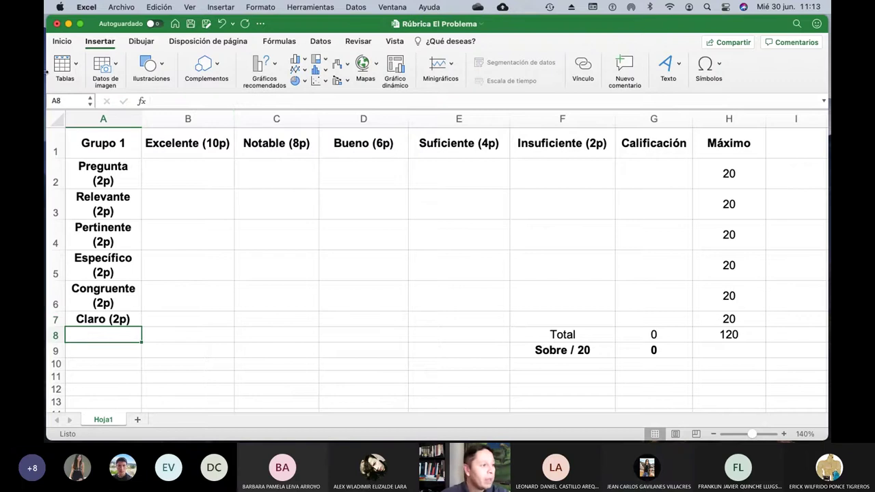
Clear the Grupo 1 label from cell A1.
click(122, 150)
key(Delete)
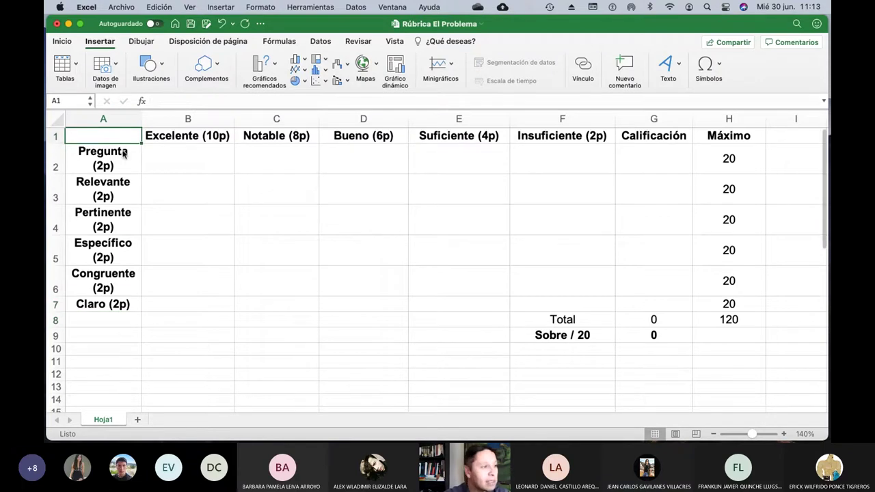
click(123, 154)
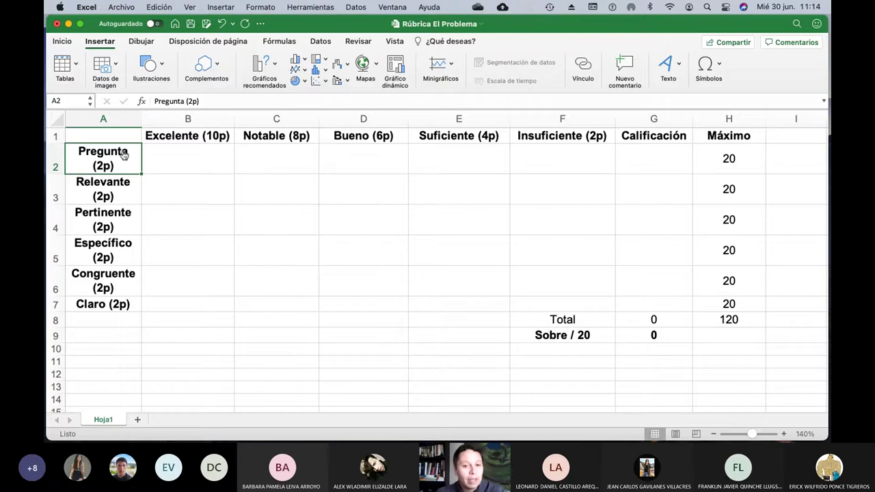
In Moodle, close the side drawer and open the grader report of student grades.
key(super+Tab)
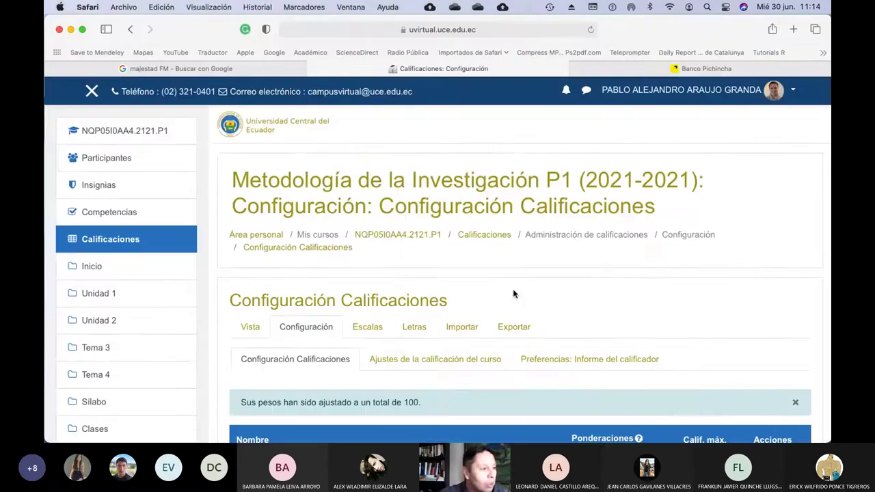
click(92, 93)
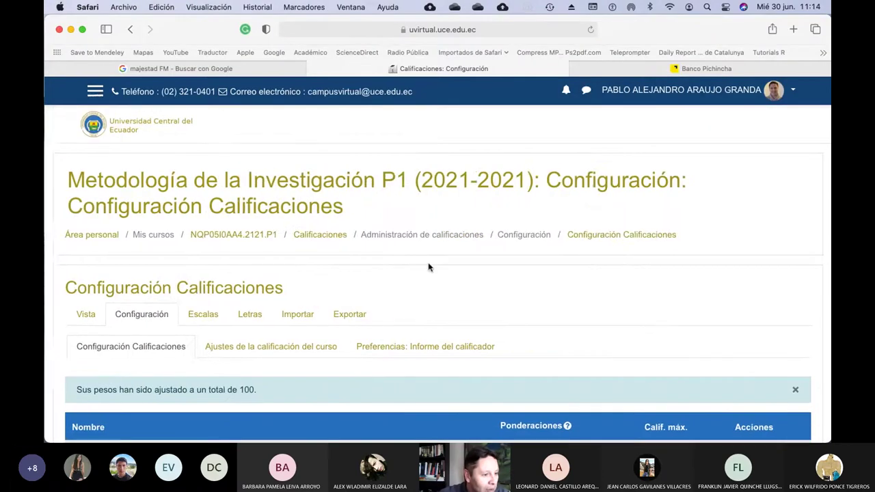
scroll(429, 267, down, 5)
scroll(429, 267, down, 10)
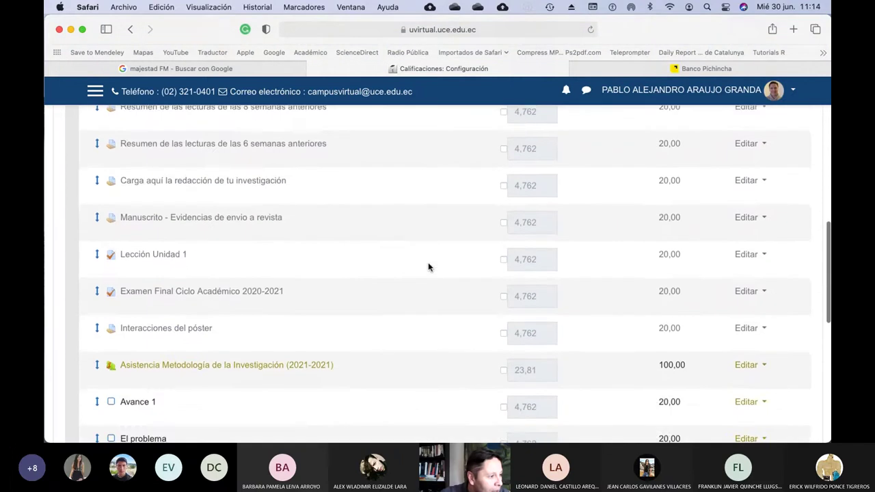
scroll(221, 296, up, 20)
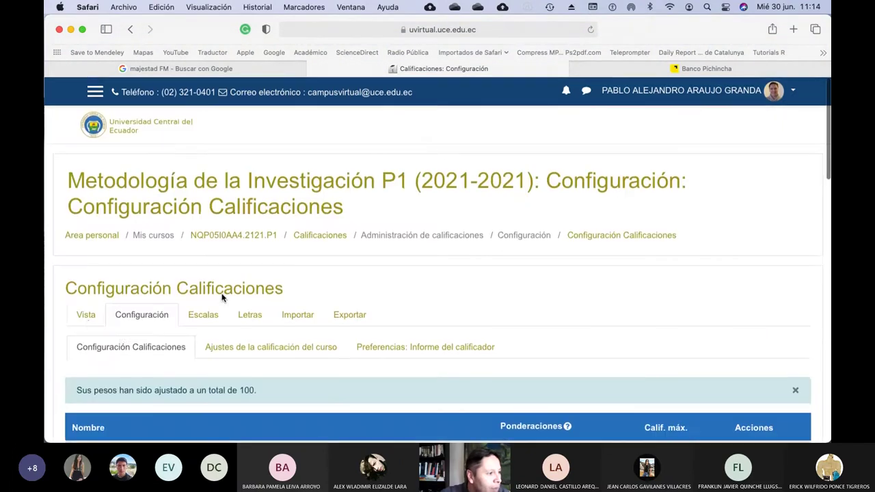
click(87, 318)
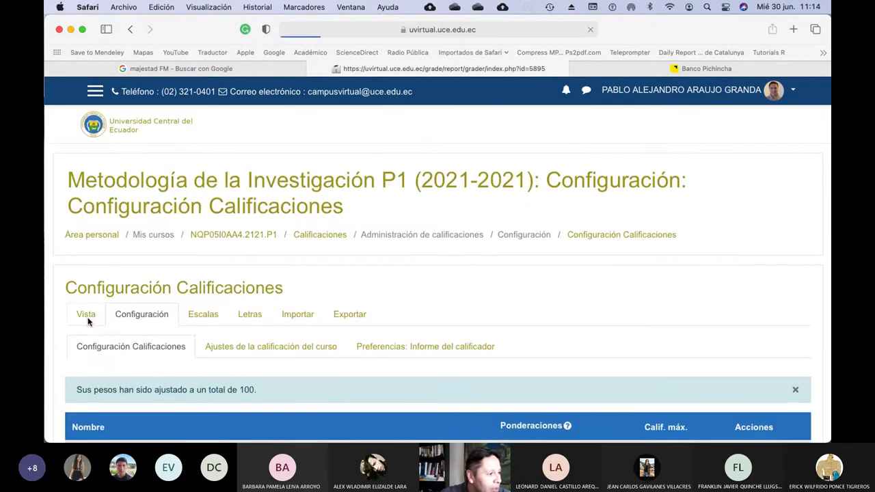
Open the El problema single-view grading page and select a student's grade box.
scroll(386, 325, down, 5)
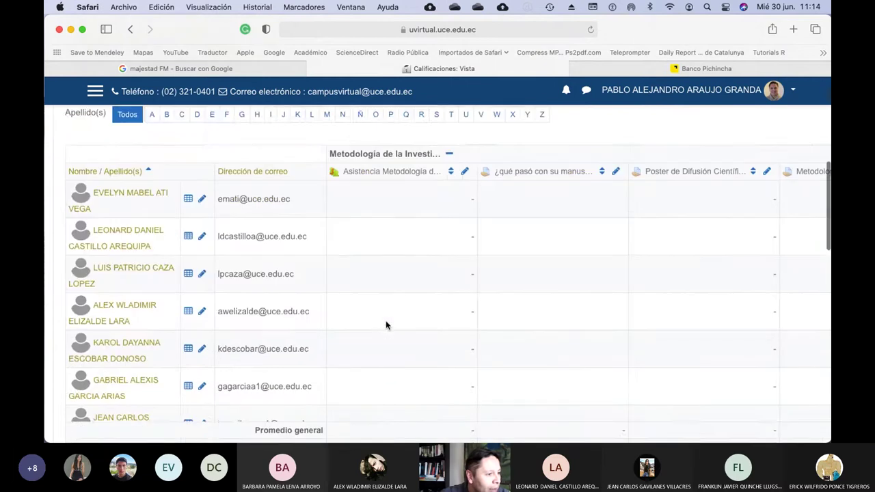
scroll(396, 325, right, 15)
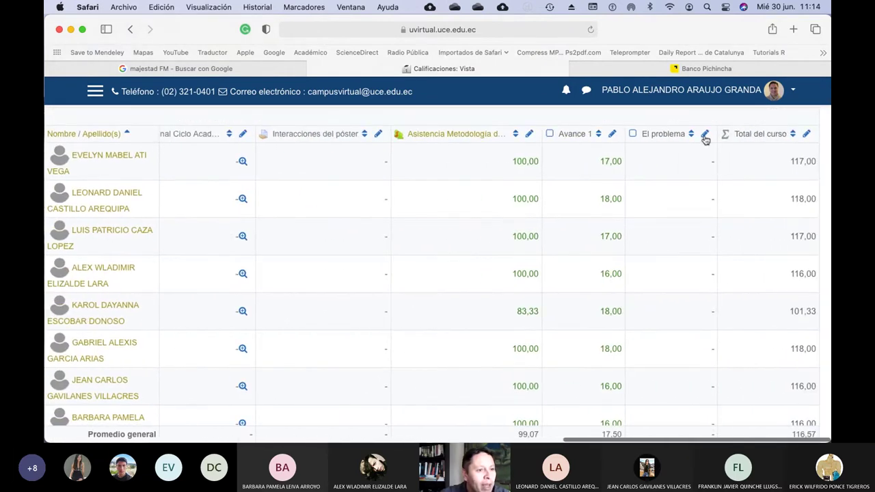
click(705, 134)
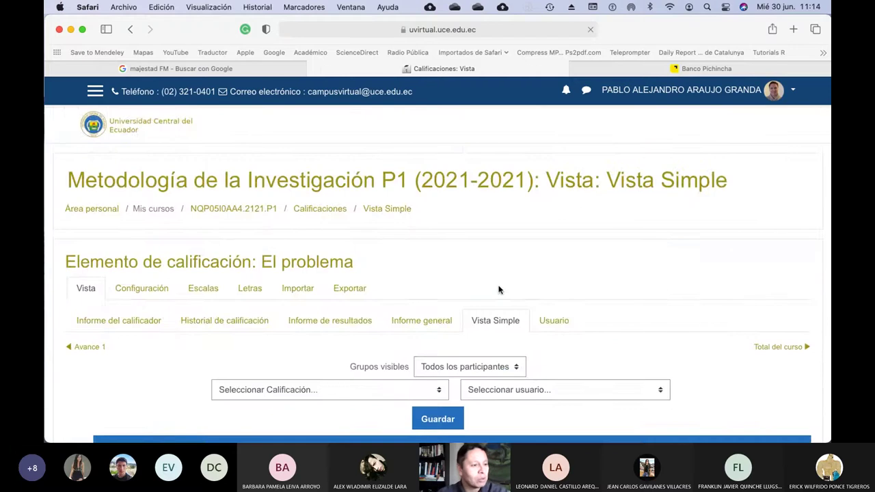
scroll(498, 290, down, 6)
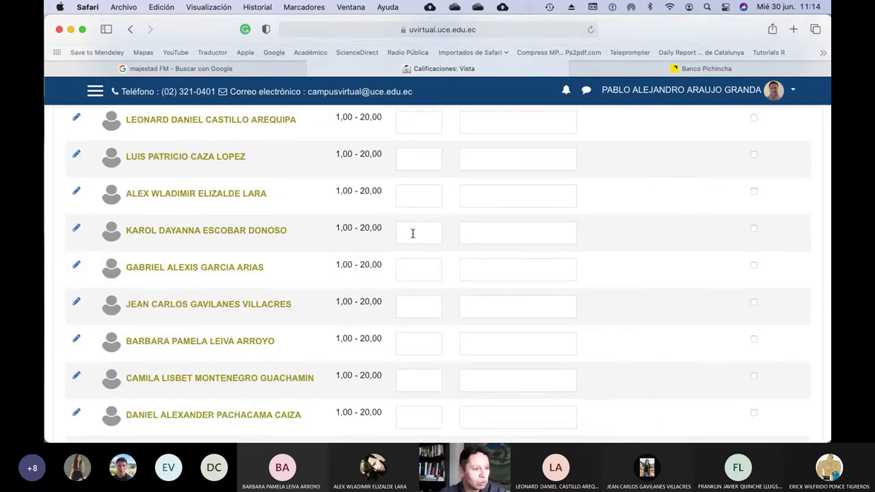
click(412, 233)
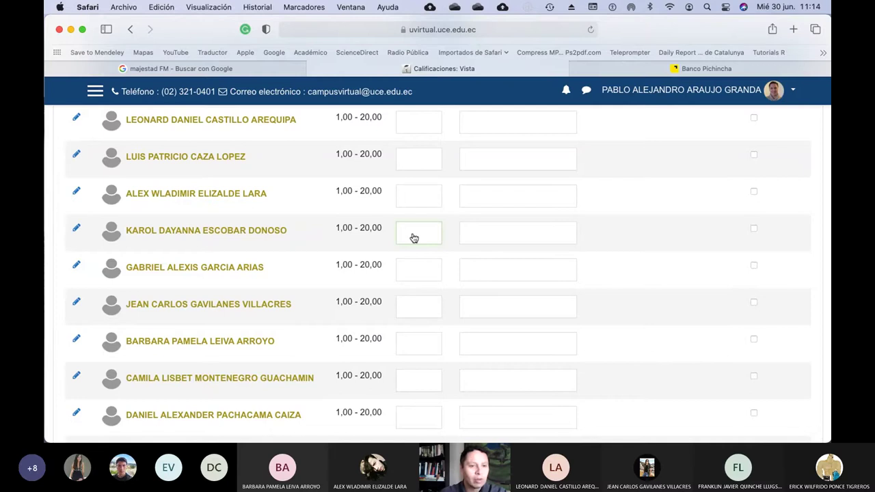
key(super+Tab)
Enter the assessed student's two surnames in cell A1, then select cell A10.
click(136, 139)
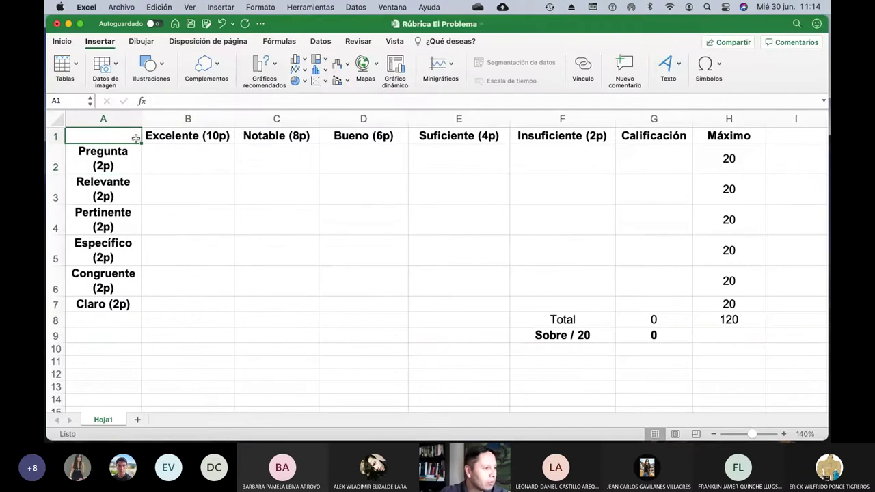
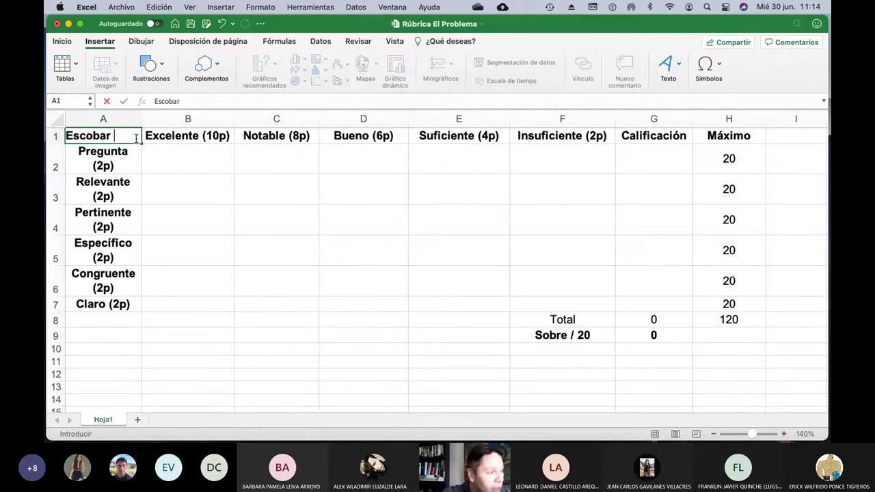
key(Return)
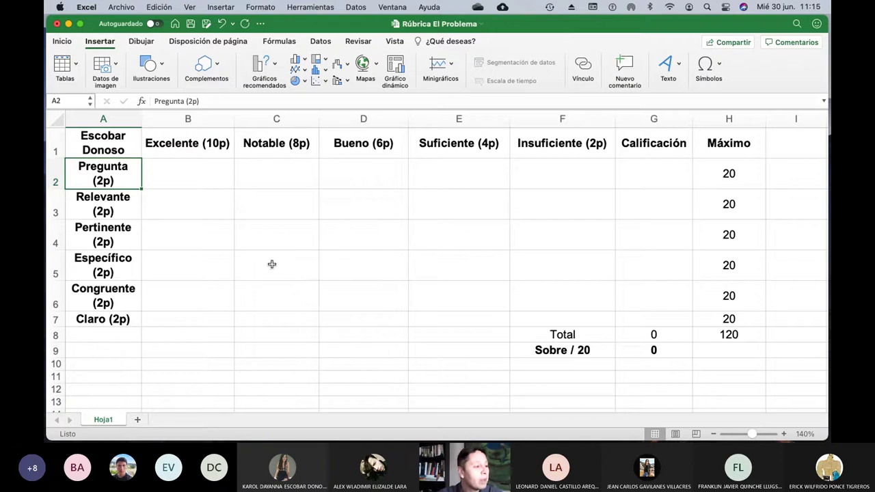
click(115, 366)
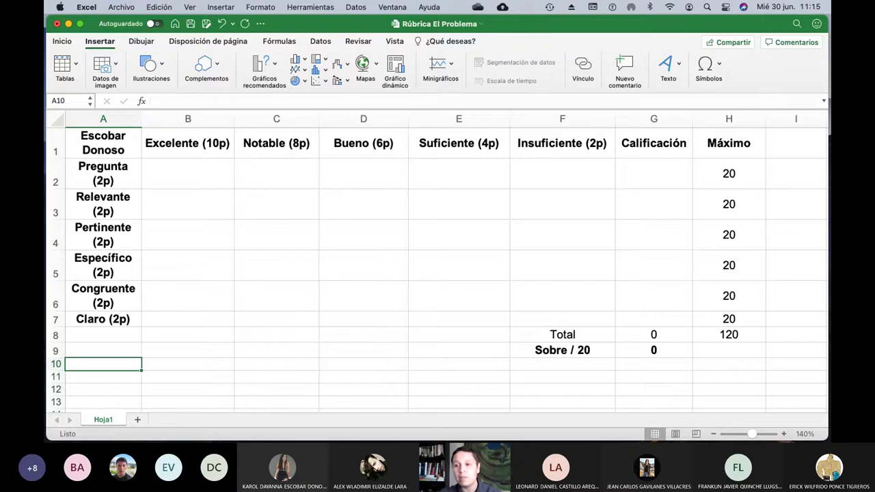
key(super+Tab)
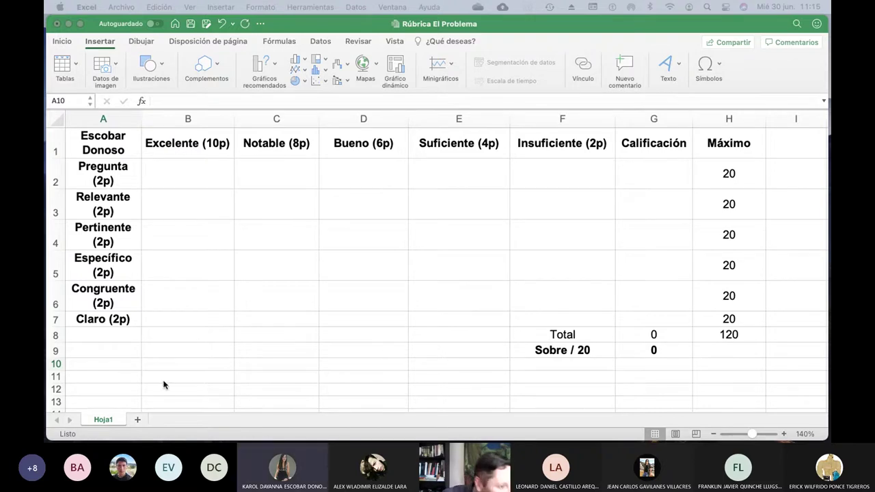
Enter the first two group members' surnames in cells A11 and B11, checking the Moodle list.
click(113, 376)
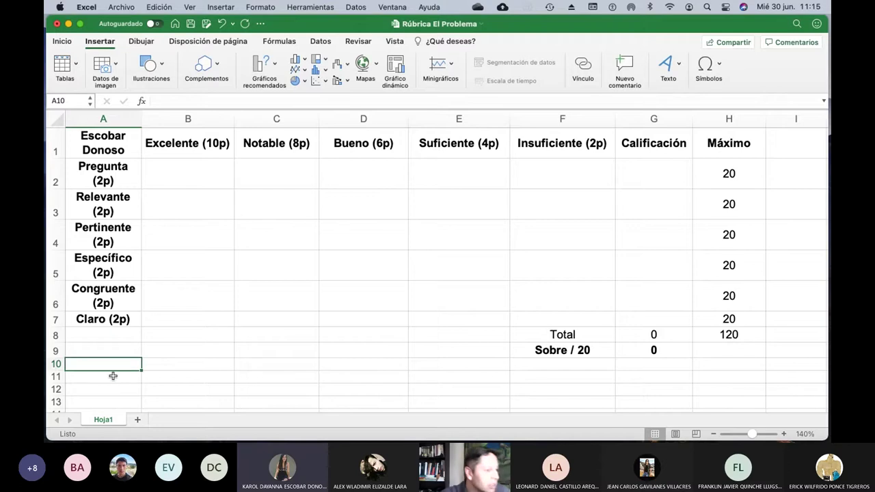
click(113, 376)
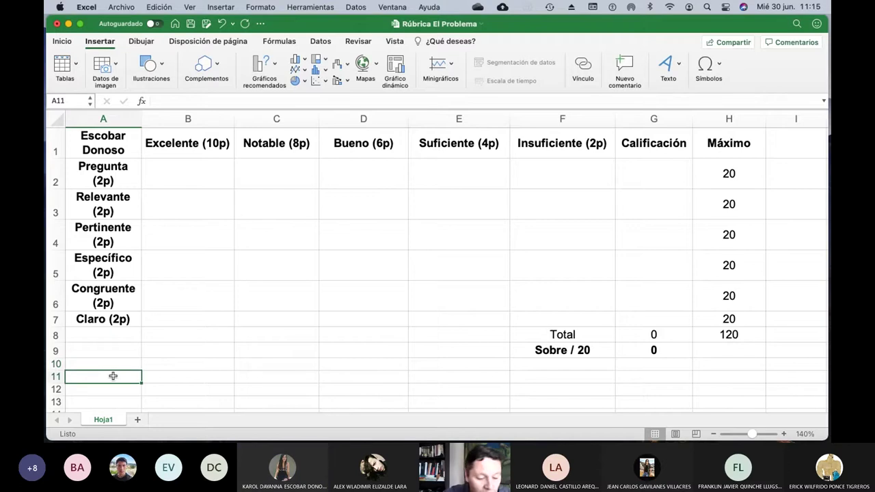
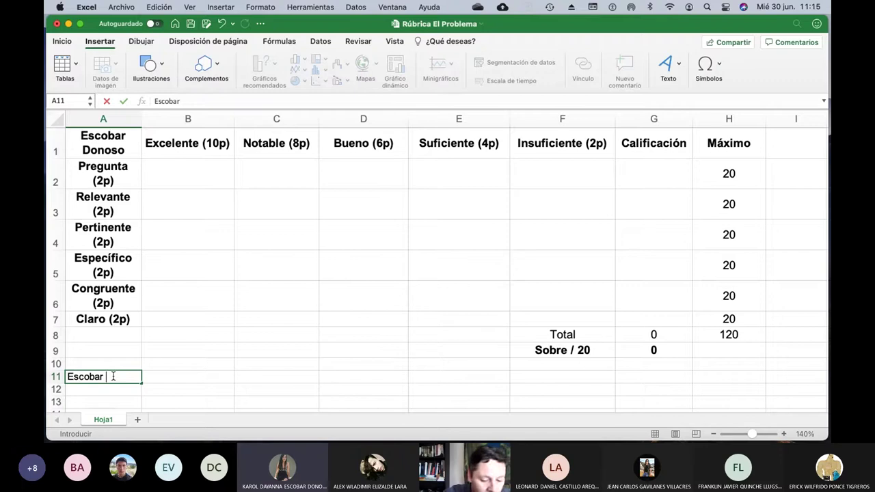
key(Return)
key(Up)
key(Right)
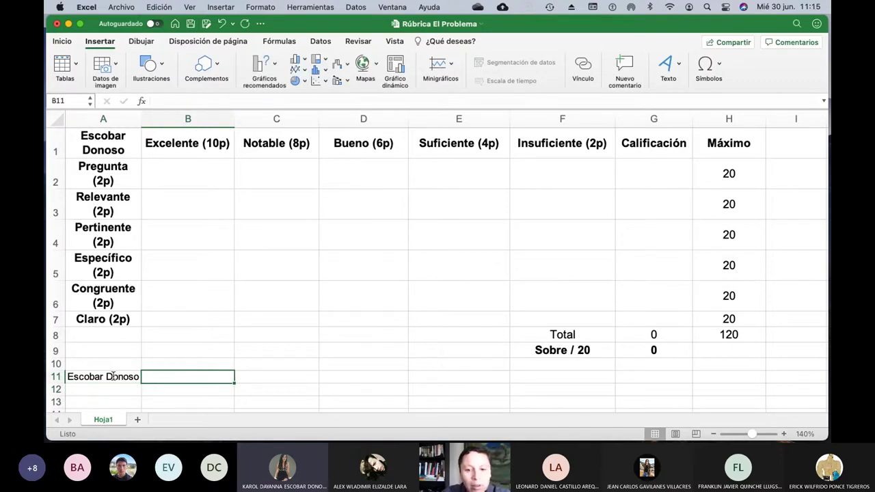
text(Villareal)
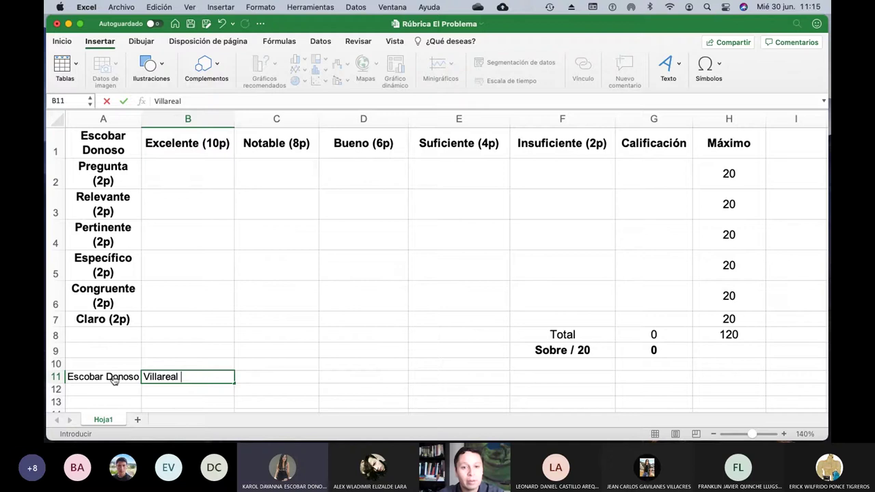
key(super+Tab)
scroll(297, 367, down, 10)
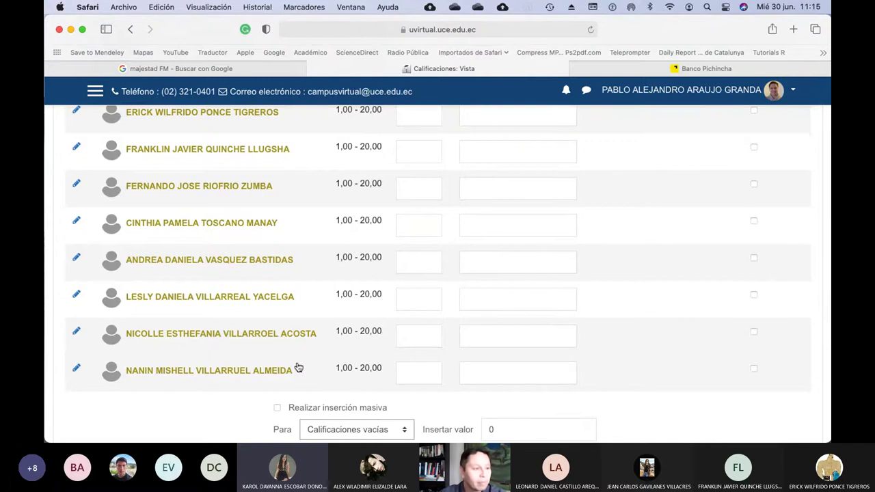
key(super+Tab)
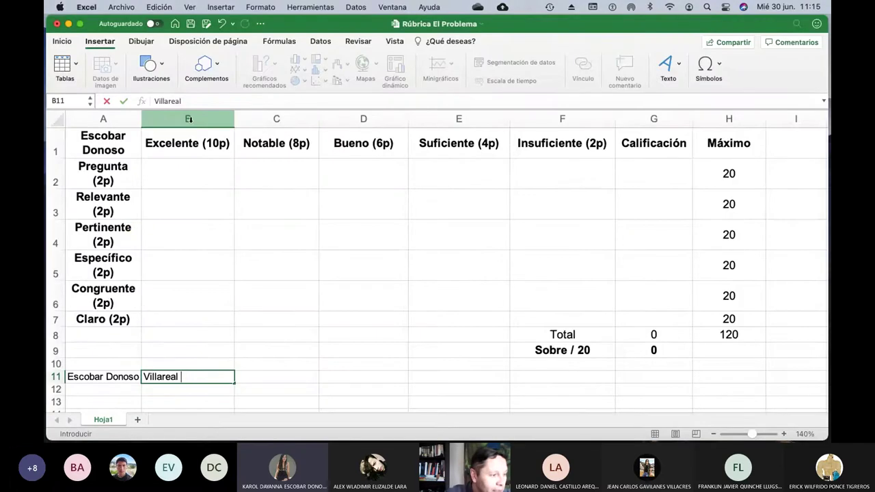
text(Yacelga)
key(Return)
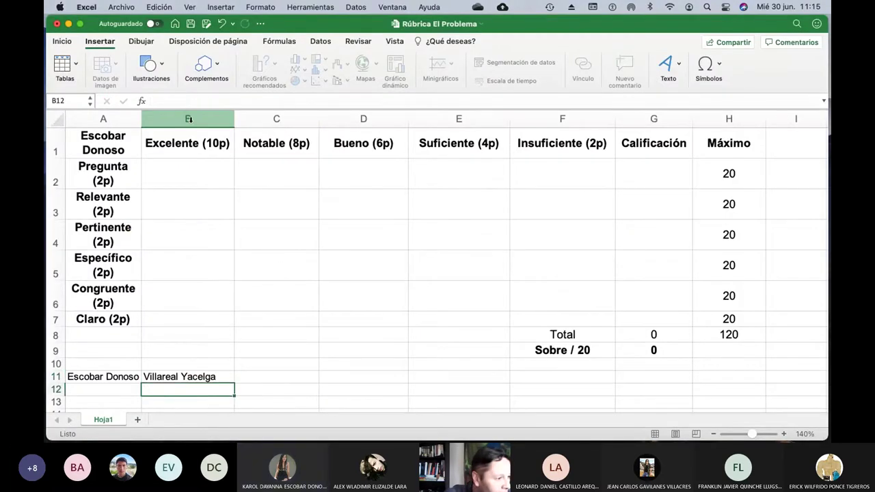
key(Up)
key(Right)
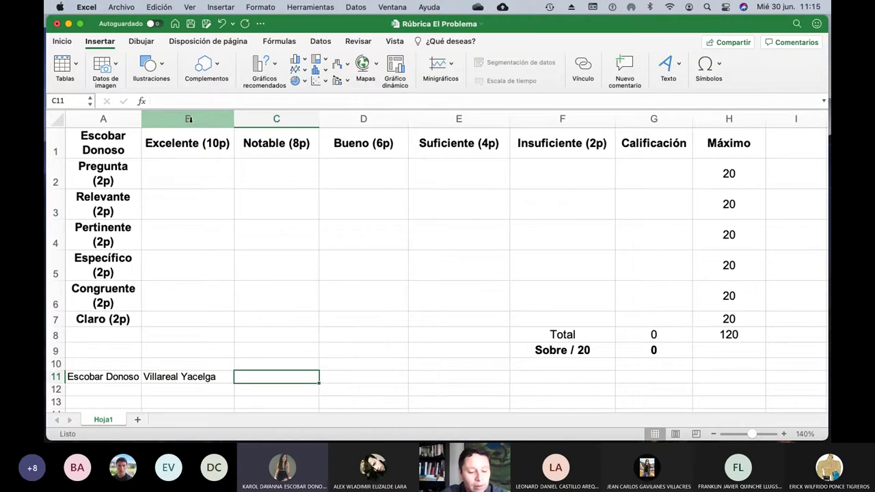
Enter the next two group members' surnames in cells C11 and D11.
text(Quinche)
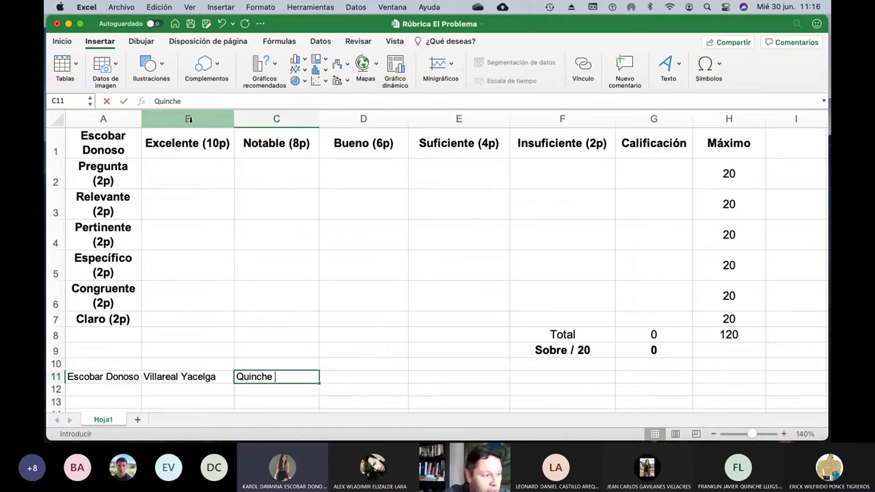
key(super+Tab)
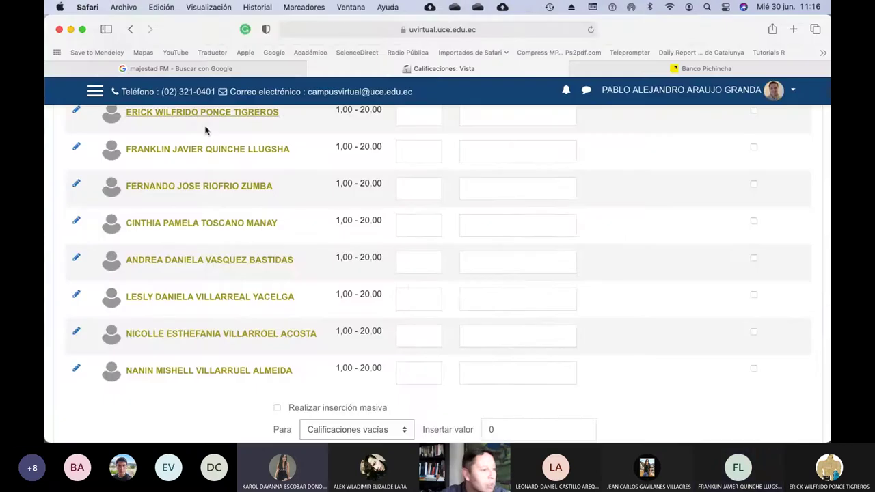
scroll(289, 225, up, 2)
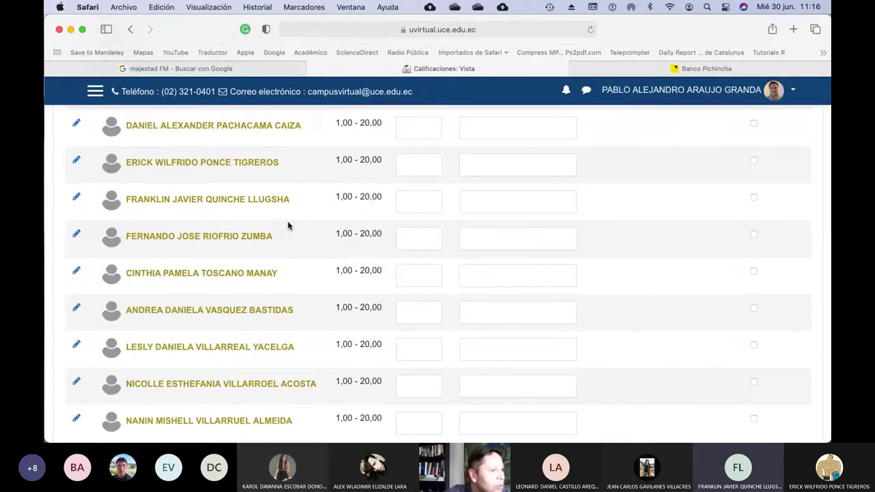
key(super+Tab)
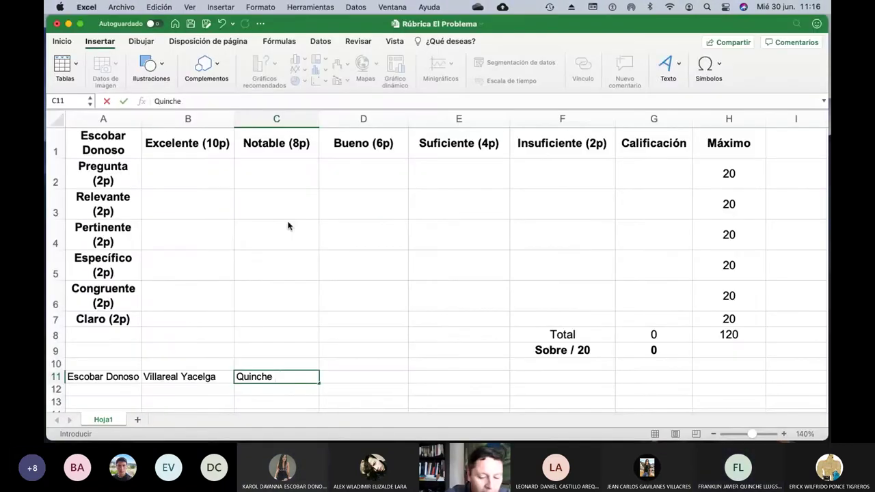
text(Llugsha)
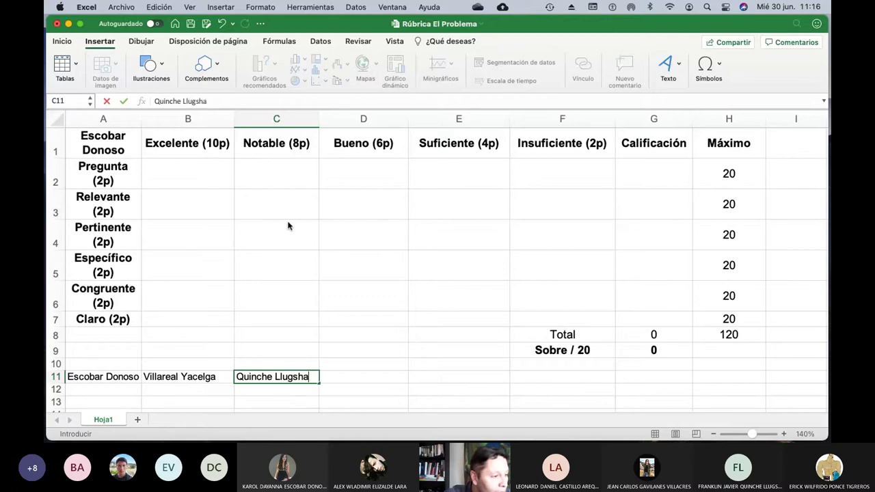
key(Return)
key(Up)
key(Right)
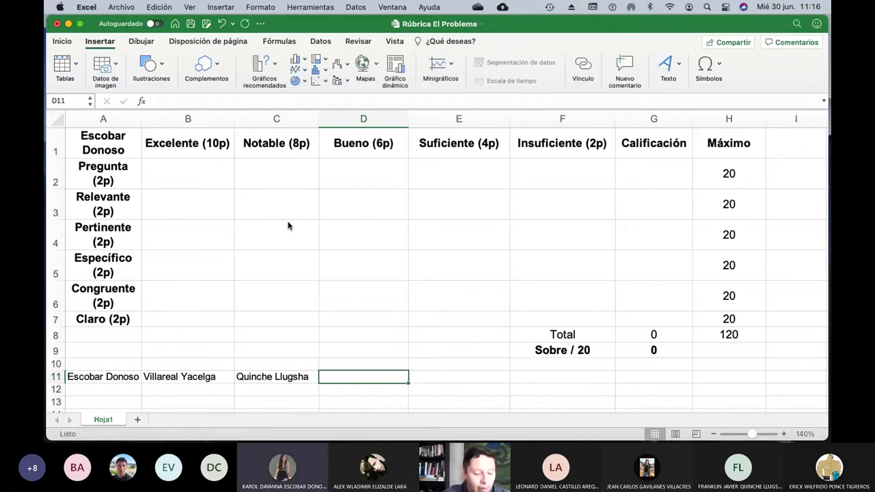
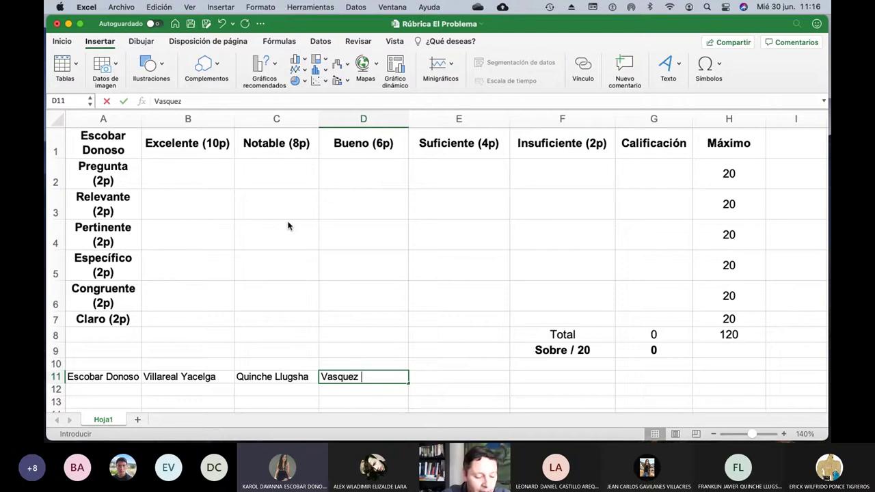
key(Return)
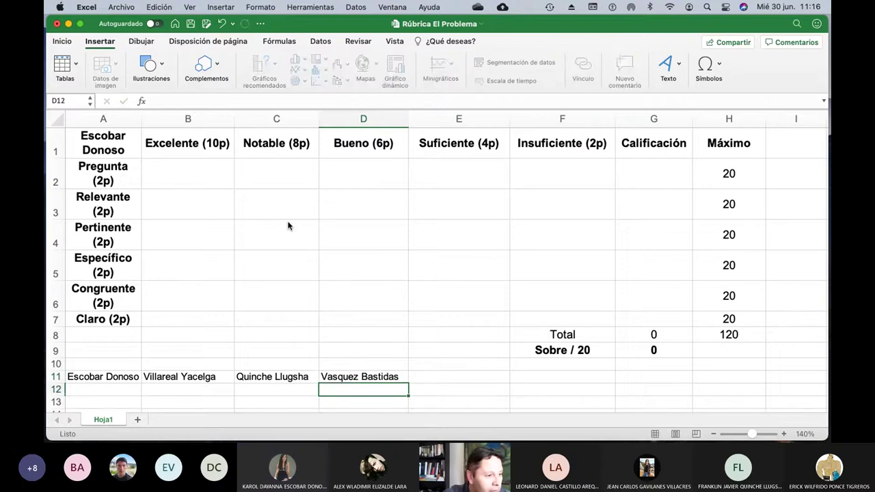
key(Up)
key(Right)
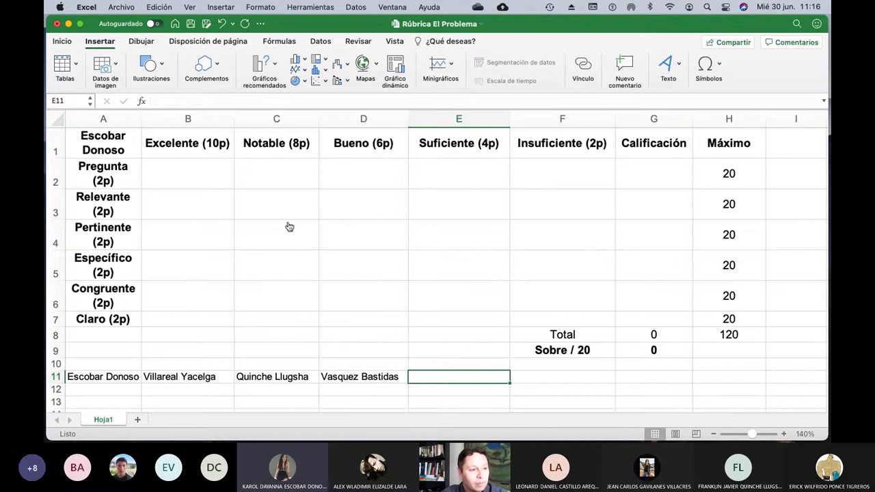
Fill E11, F11 and G11 with the last three members' surnames, correcting accent typos.
key(ctrl+Right)
scroll(289, 226, down, 2)
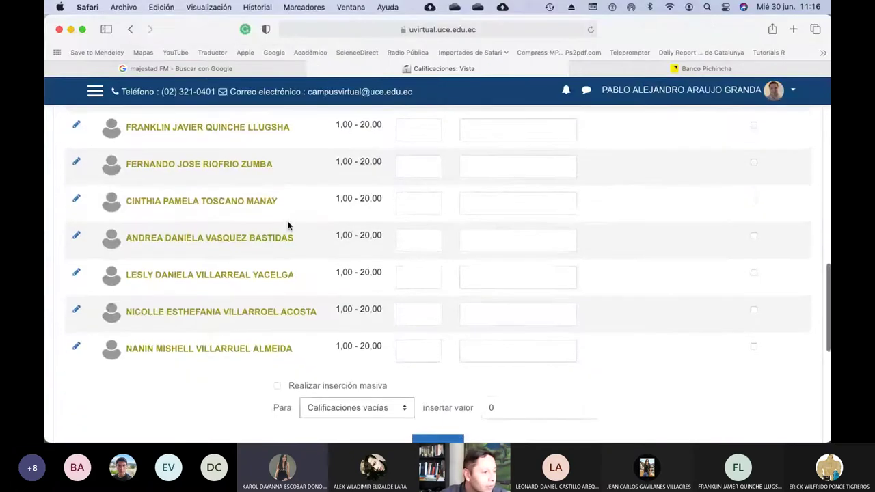
scroll(287, 226, up, 1)
scroll(288, 225, up, 5)
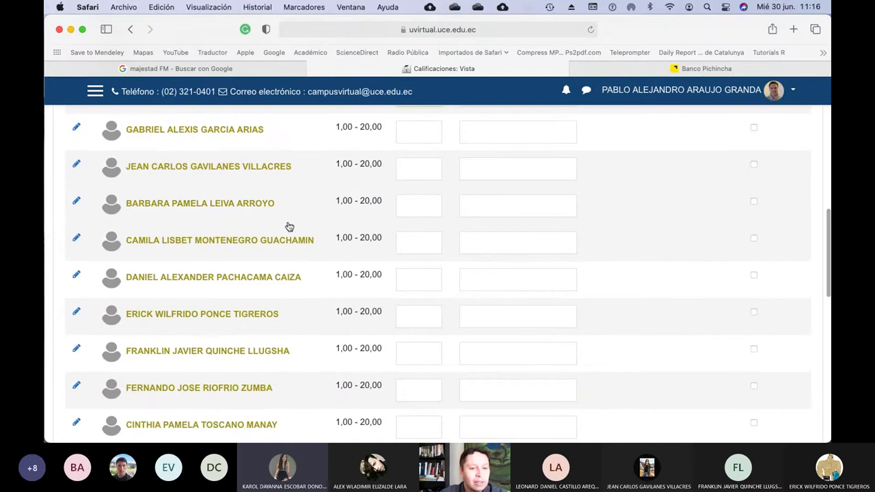
key(ctrl+Left)
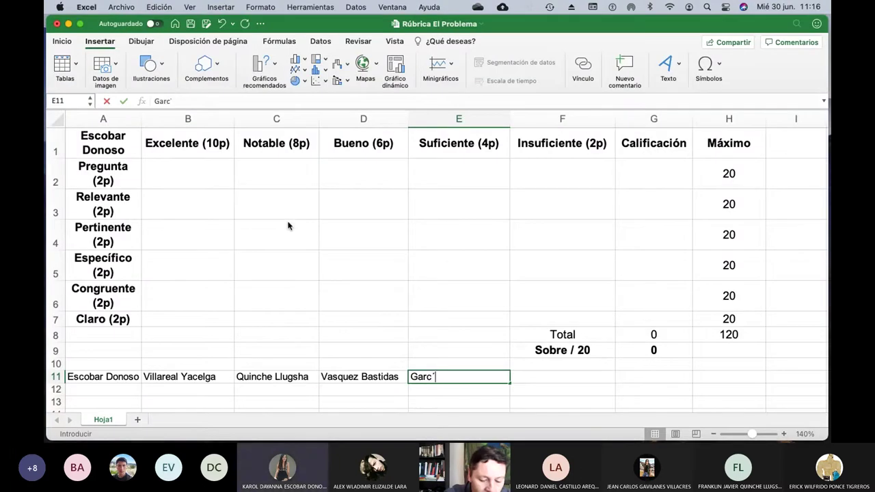
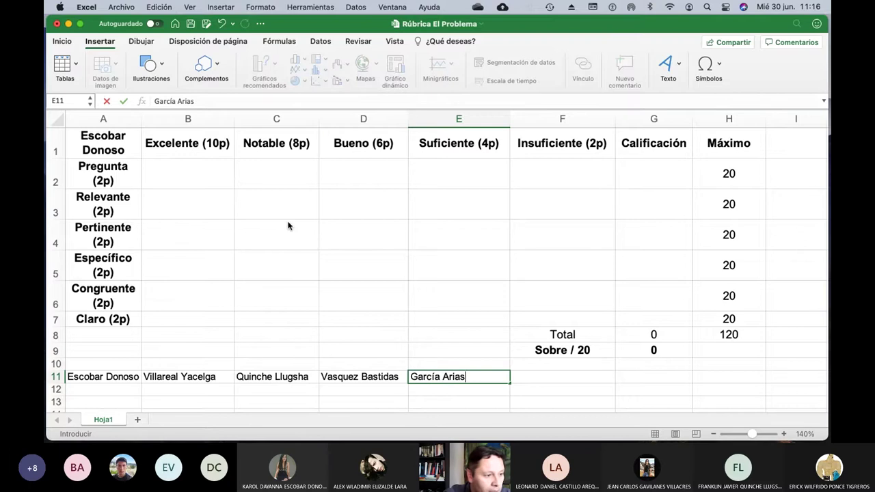
key(Return)
key(Up)
key(Right)
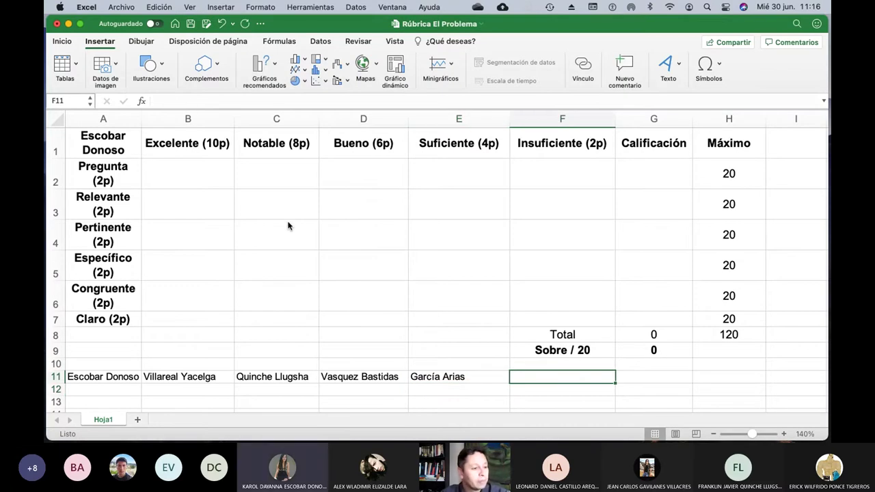
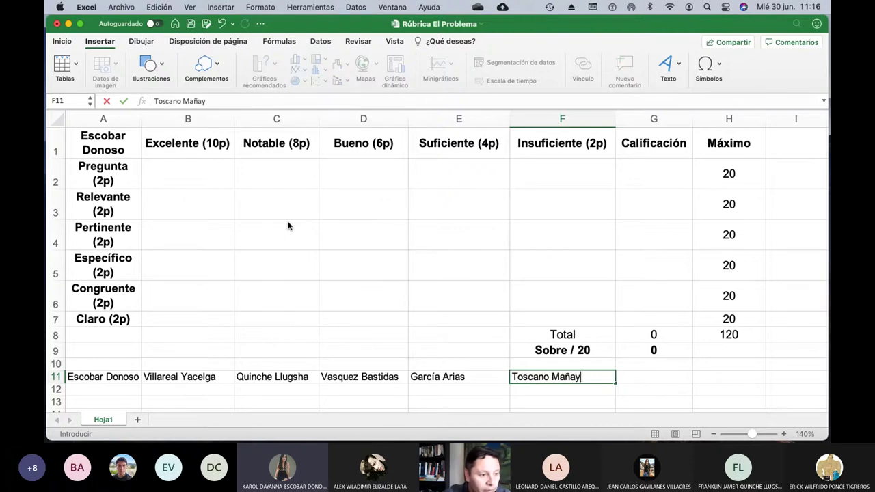
key(Return)
key(Up)
key(Right)
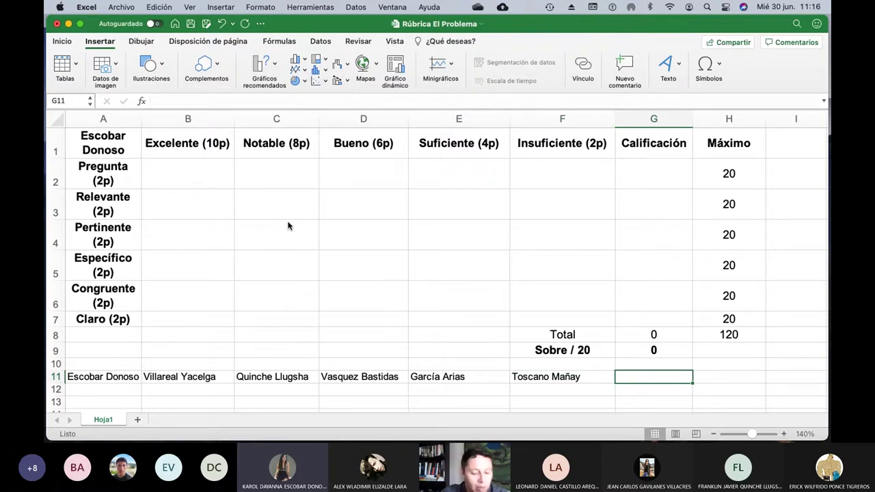
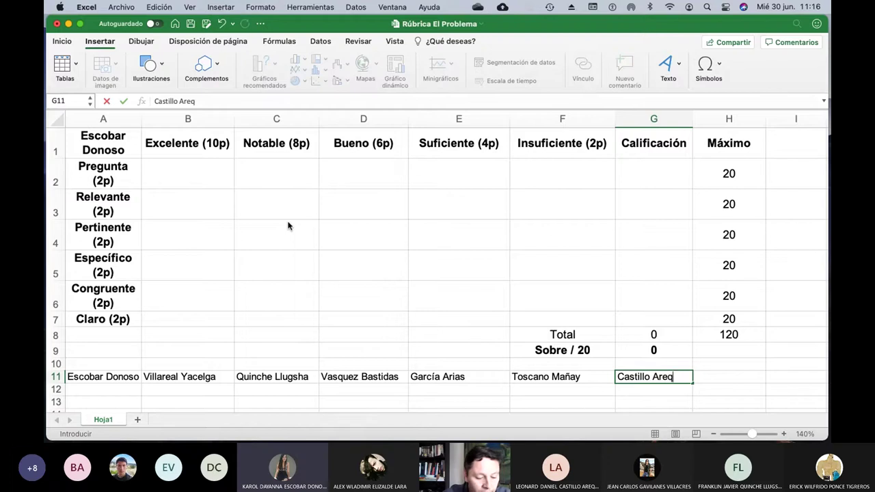
key(Return)
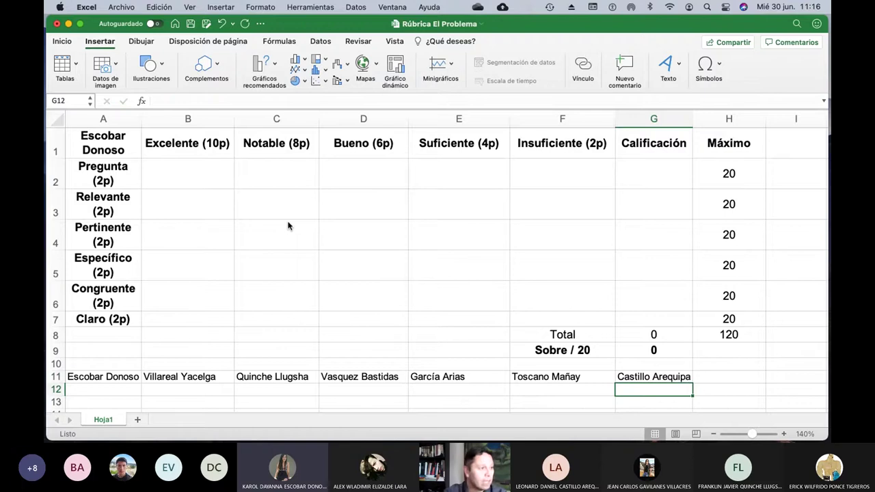
Replace the header text in cell A1 with 'Grupal'.
click(124, 149)
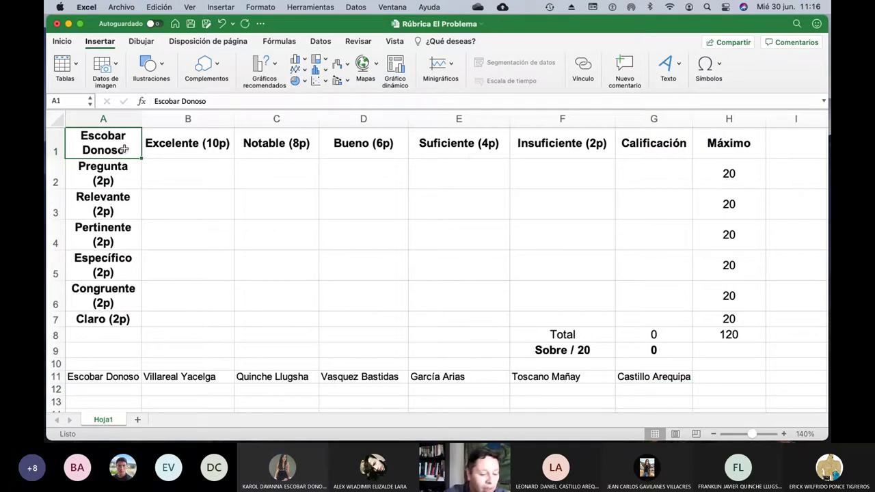
text(Grupal)
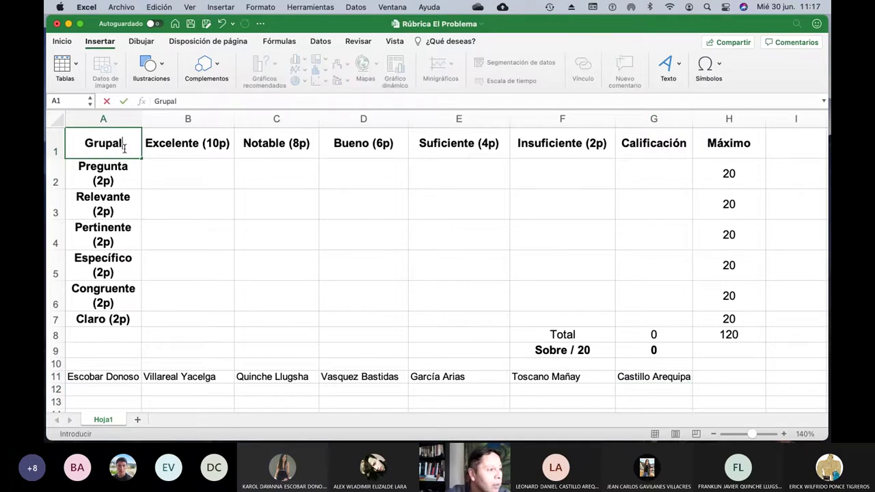
key(Return)
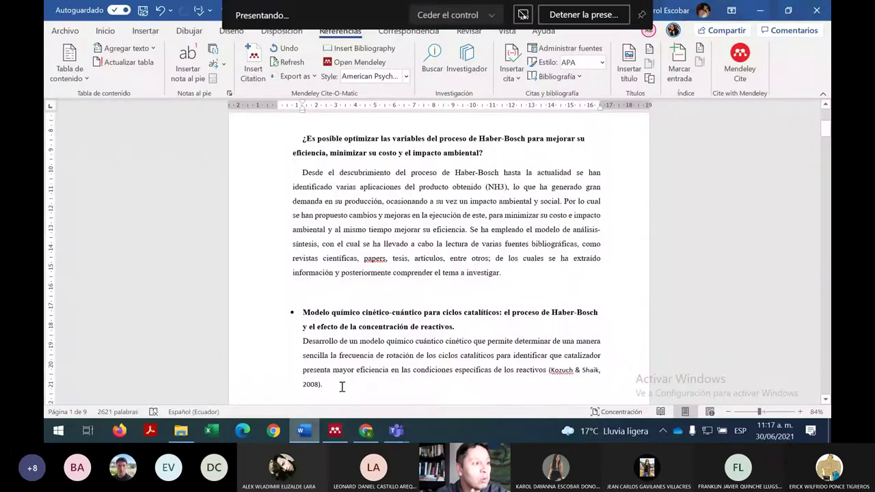
Scroll the Word document to the Haber-Bosch research question and its explanatory paragraph.
scroll(411, 352, up, 5)
scroll(415, 350, down, 4)
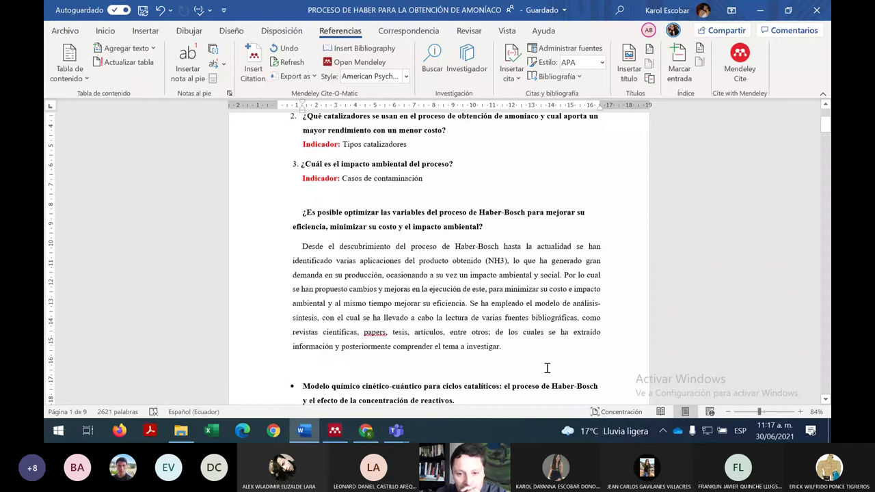
scroll(547, 369, down, 1)
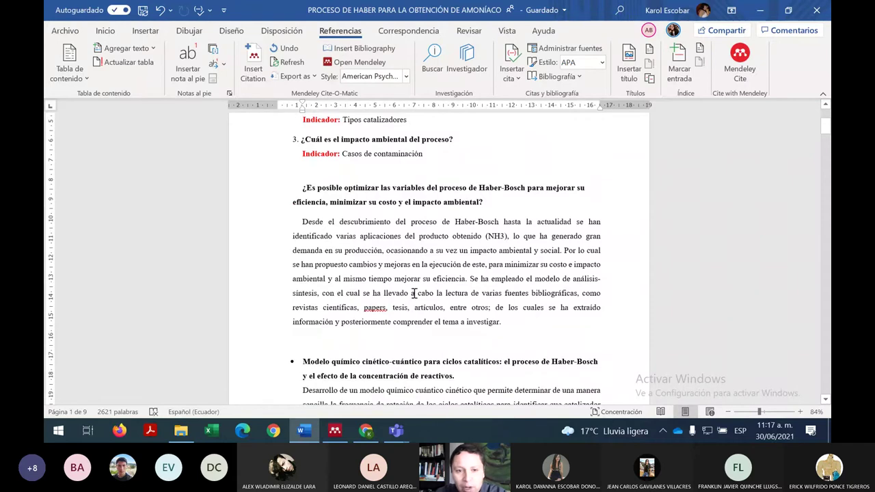
ctrl+scroll(752, 341, up, 3)
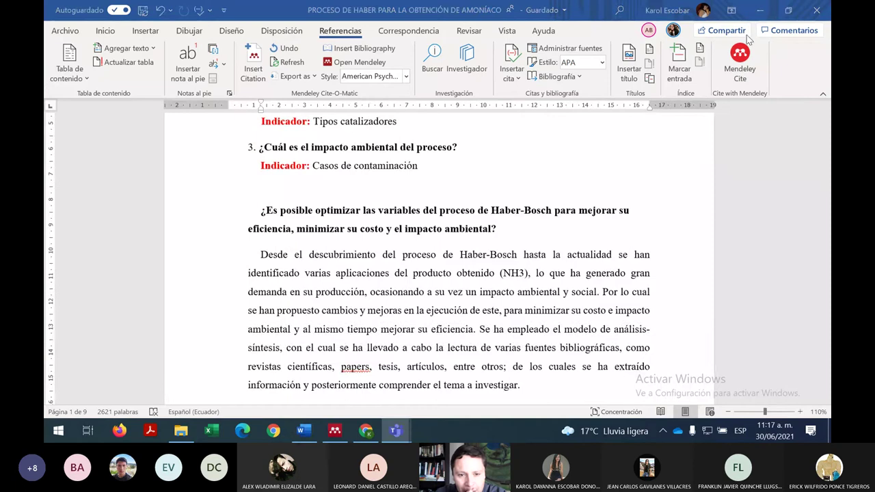
scroll(589, 260, down, 1)
scroll(590, 259, down, 2)
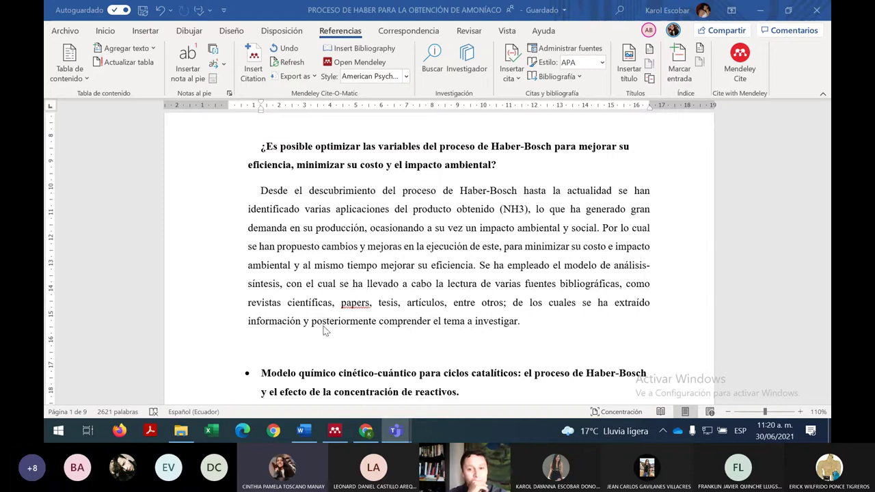
Insert a blank paragraph after the paragraph ending in 'investigar.'.
click(523, 326)
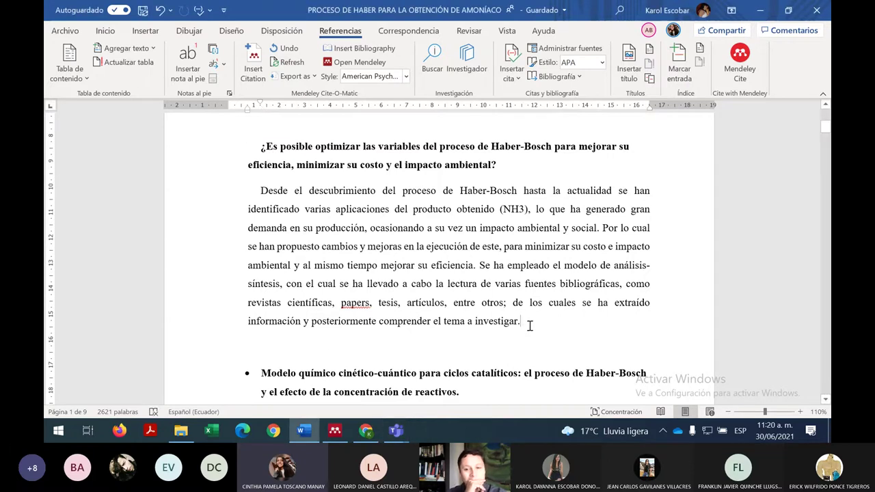
key(Return)
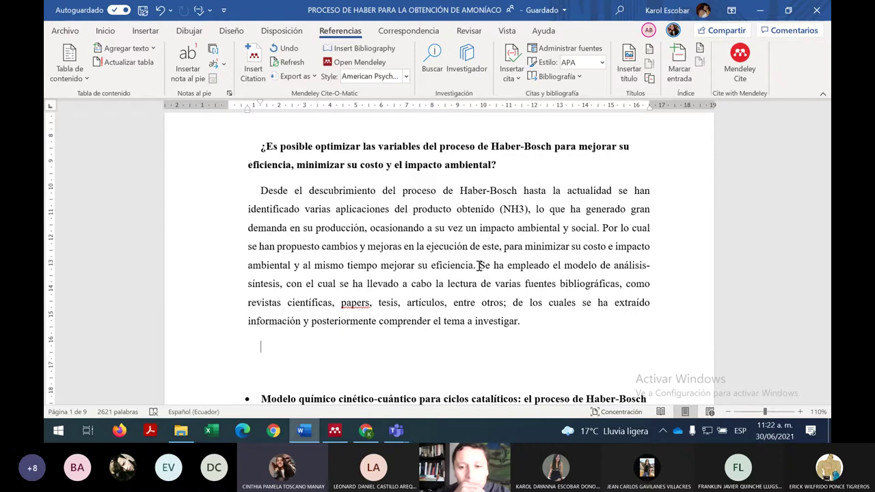
Select the words 'Se ha empleado' in the research-problem paragraph.
drag(479, 266, 523, 267)
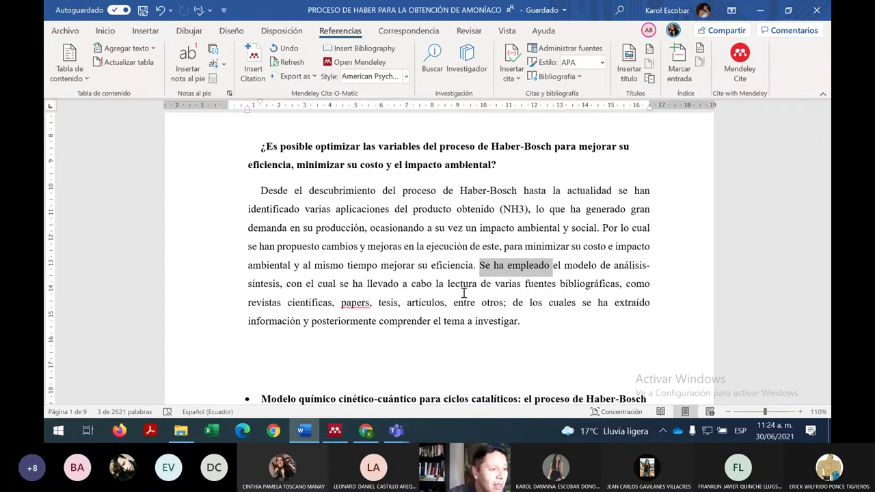
Deselect the paragraph text and bring the Teams meeting window to the front.
click(266, 342)
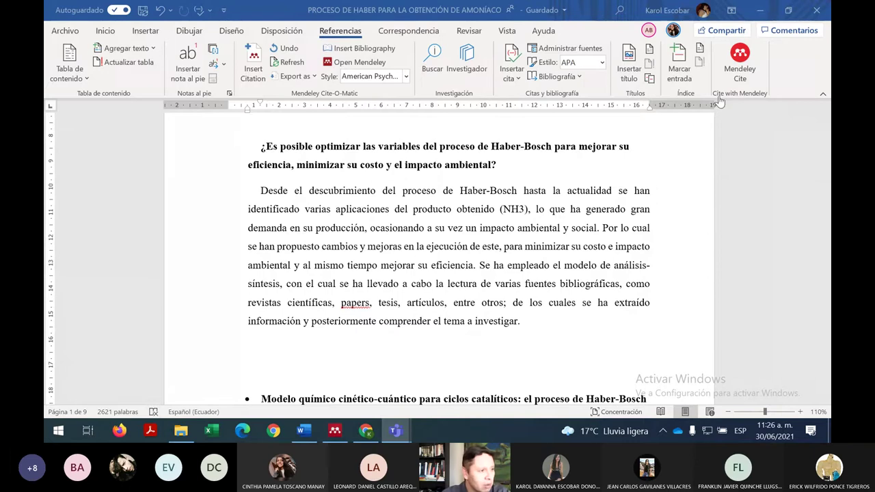
click(721, 51)
click(721, 52)
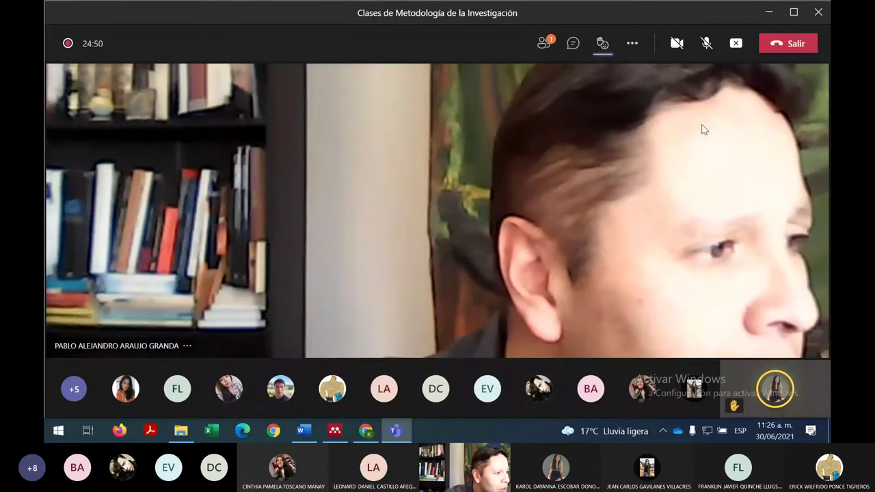
Unmute the microphone and stop sharing the screen in Teams.
click(706, 41)
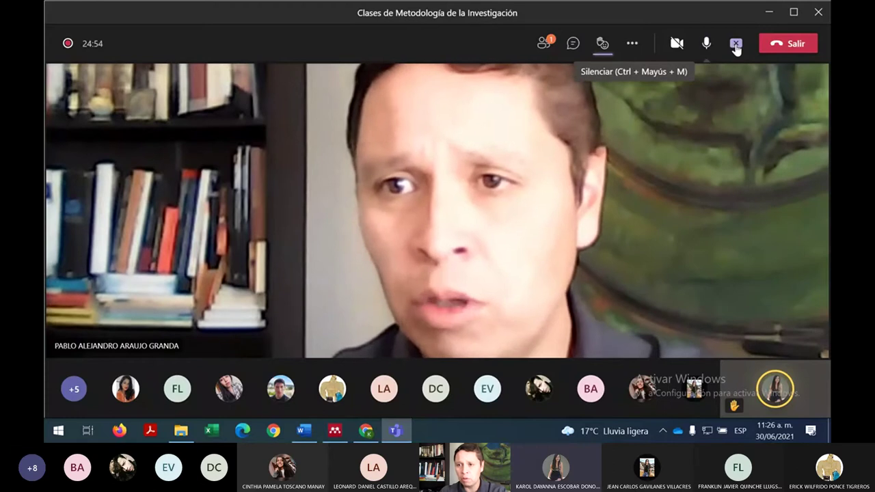
click(736, 44)
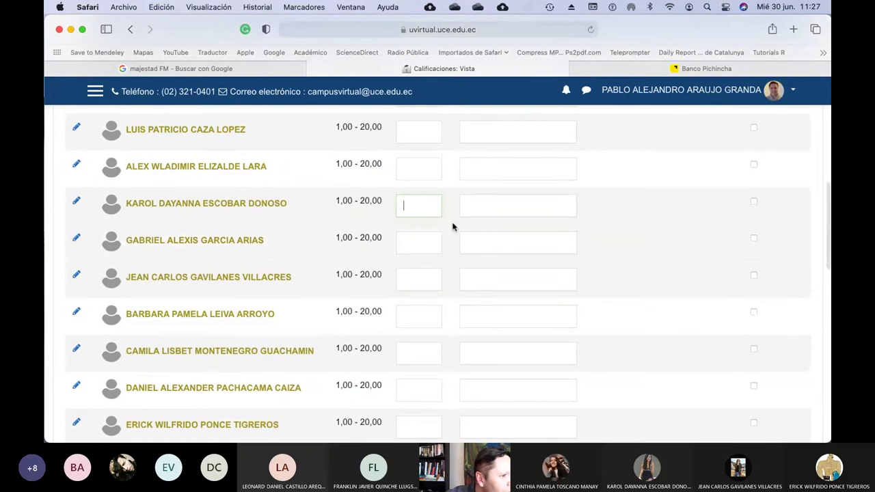
Enter 8.67 as the grade for three group members, checking the rubric score.
text(8.67)
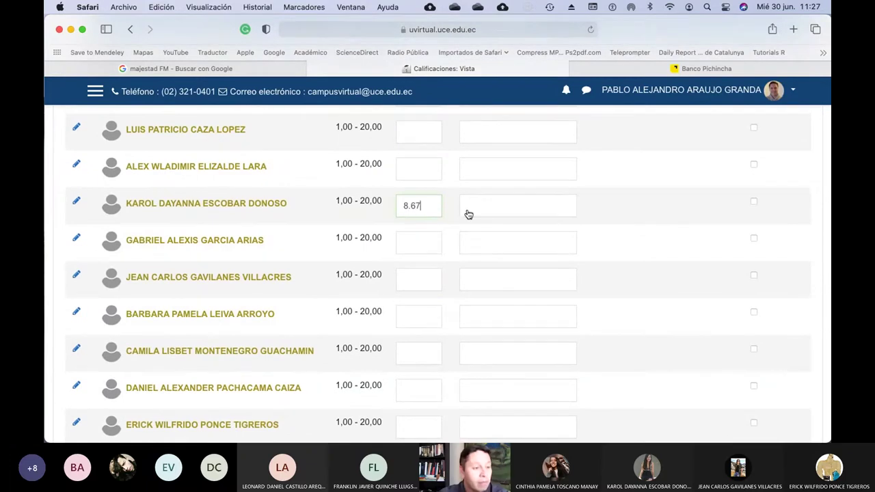
key(super+Tab)
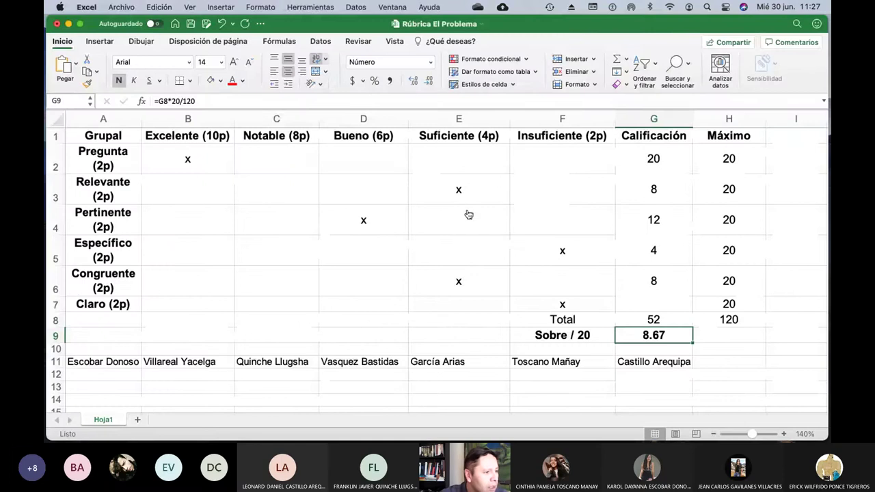
key(super+Tab)
scroll(429, 302, down, 8)
scroll(430, 302, down, 3)
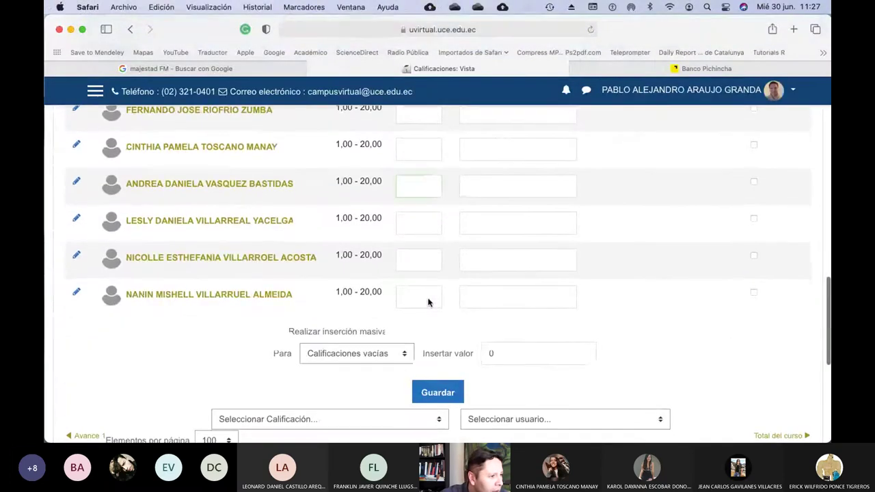
click(424, 222)
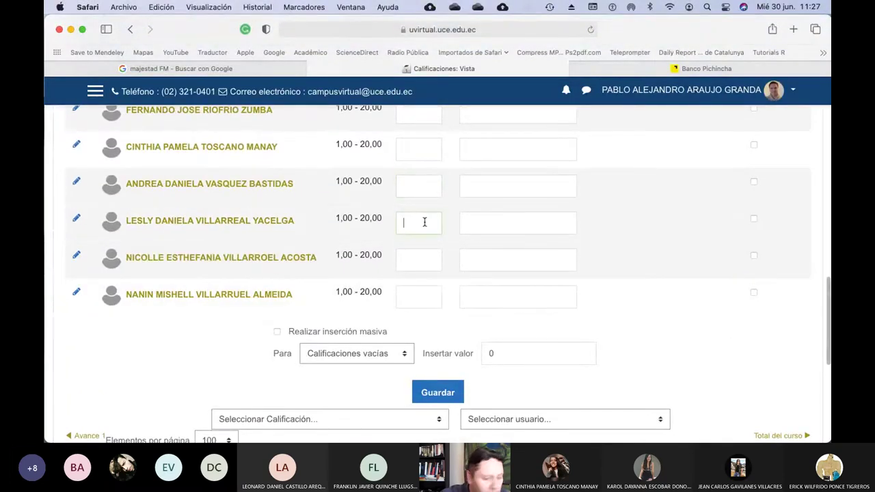
text(8.67)
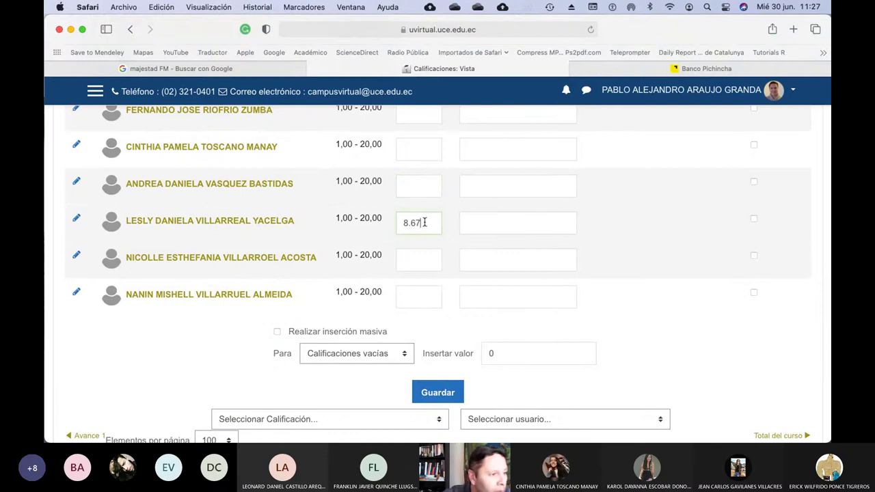
key(super+Tab)
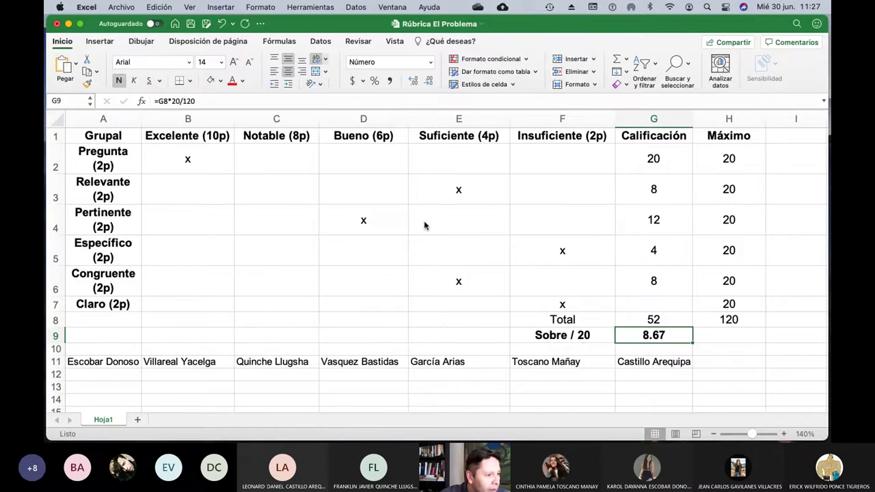
key(super+Tab)
scroll(424, 221, up, 1)
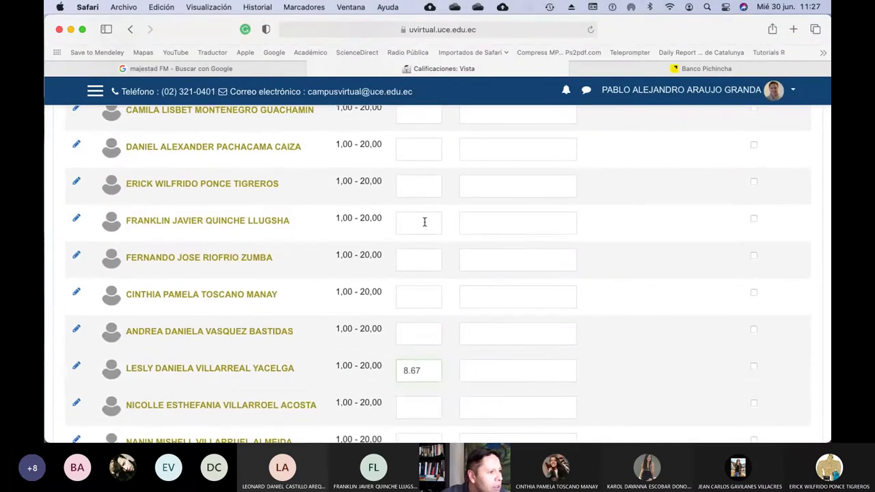
click(420, 222)
text(8.)
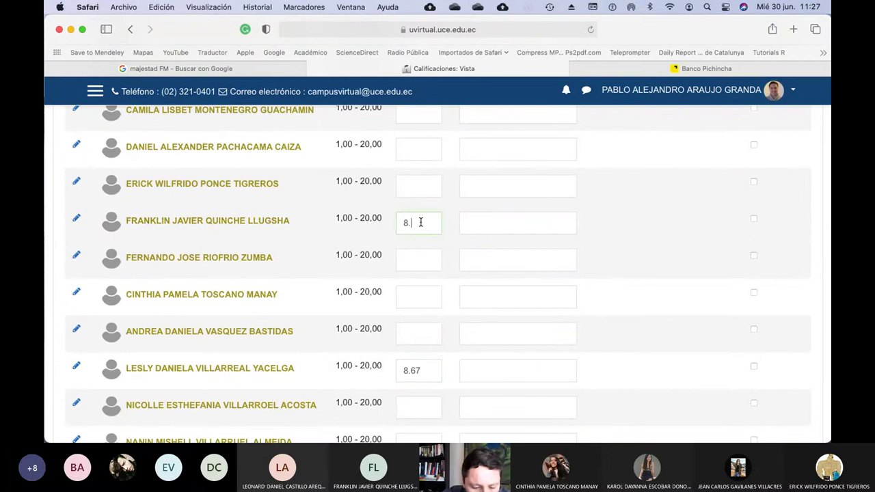
text(67)
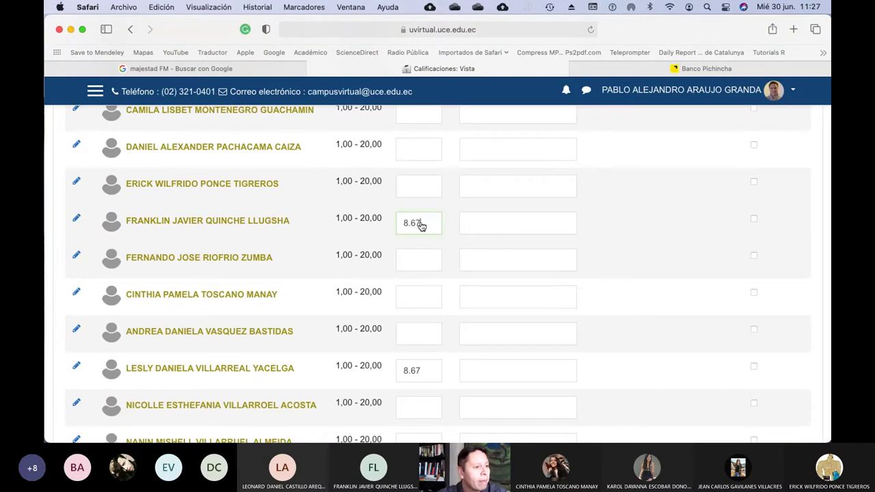
key(super+Tab)
key(super+Tab)
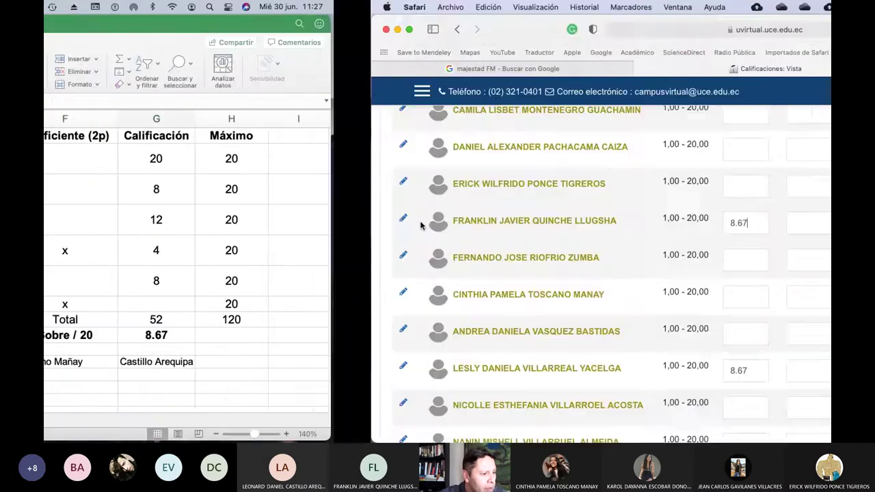
scroll(386, 326, down, 5)
scroll(384, 327, up, 3)
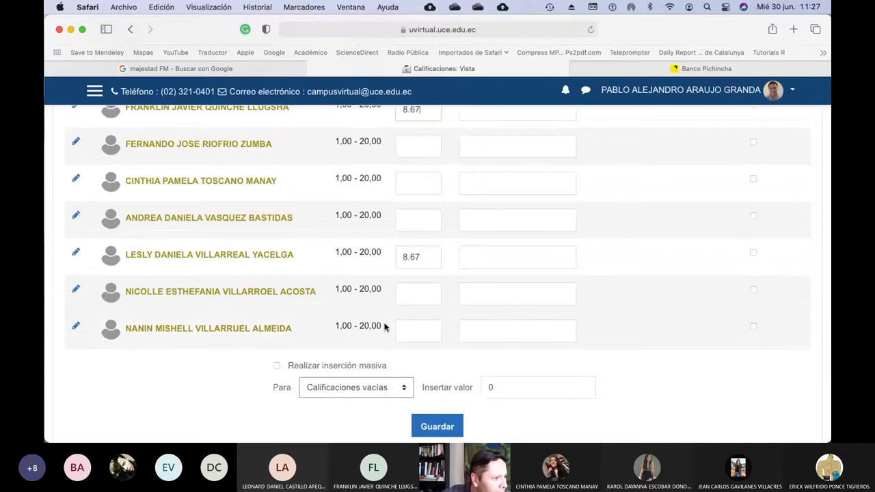
scroll(384, 326, up, 2)
scroll(384, 326, up, 3)
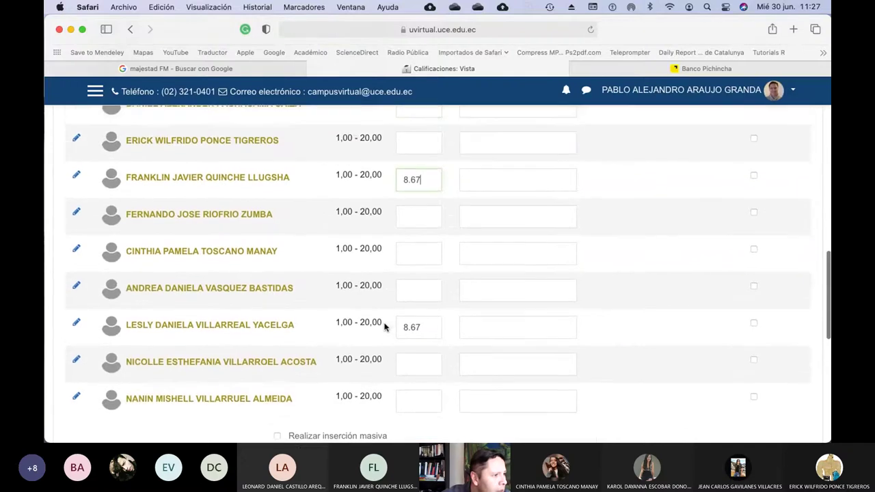
scroll(384, 327, down, 2)
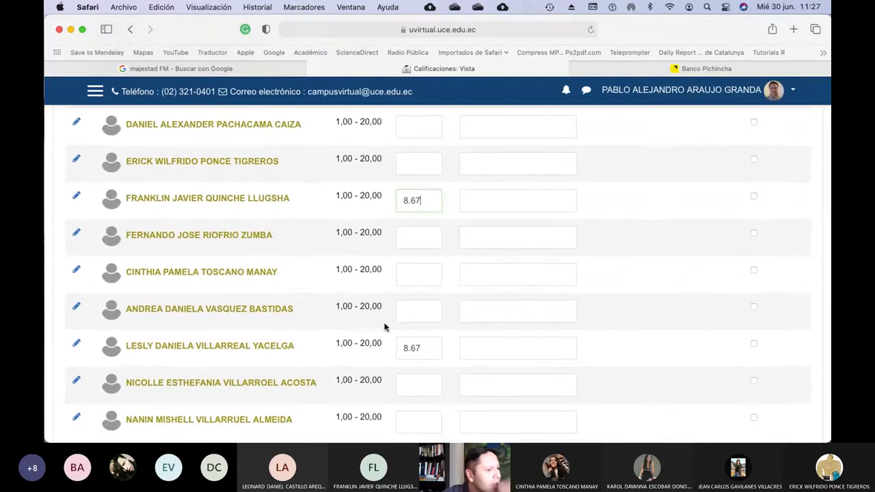
Enter 8.67 for four more group members in the Moodle grade list.
click(415, 311)
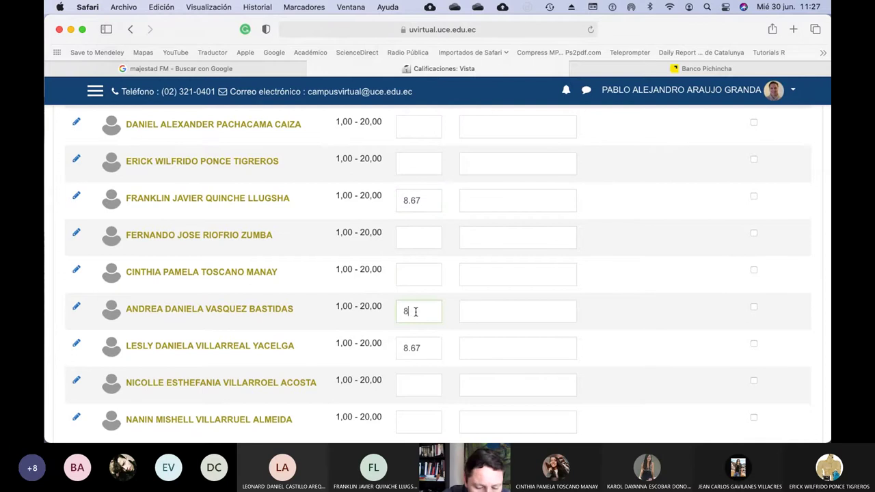
text(8.67)
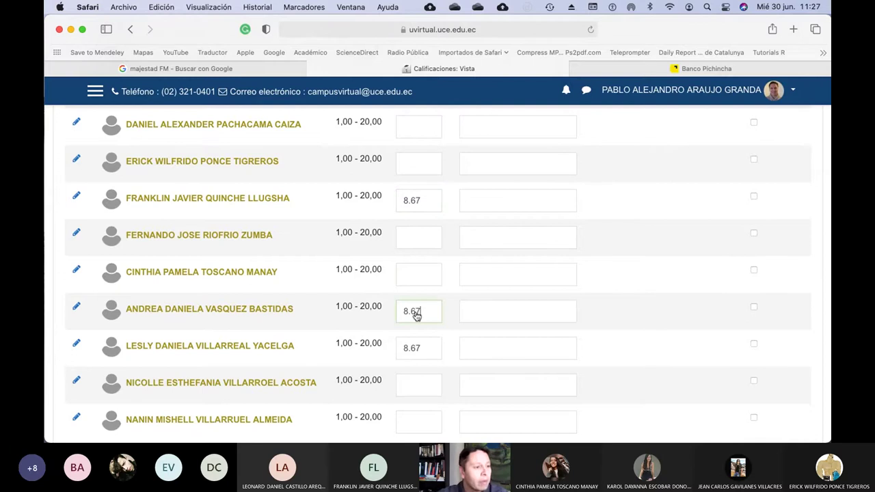
key(super+Tab)
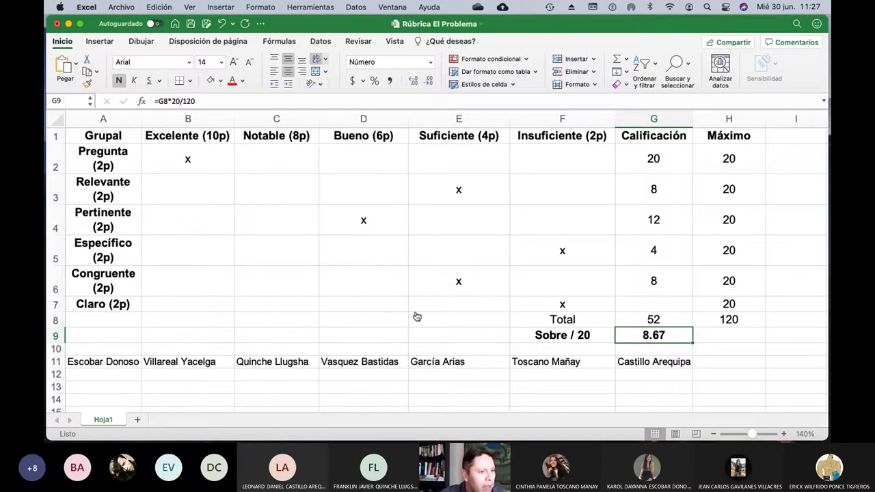
key(super+Tab)
scroll(414, 312, up, 8)
scroll(415, 312, up, 6)
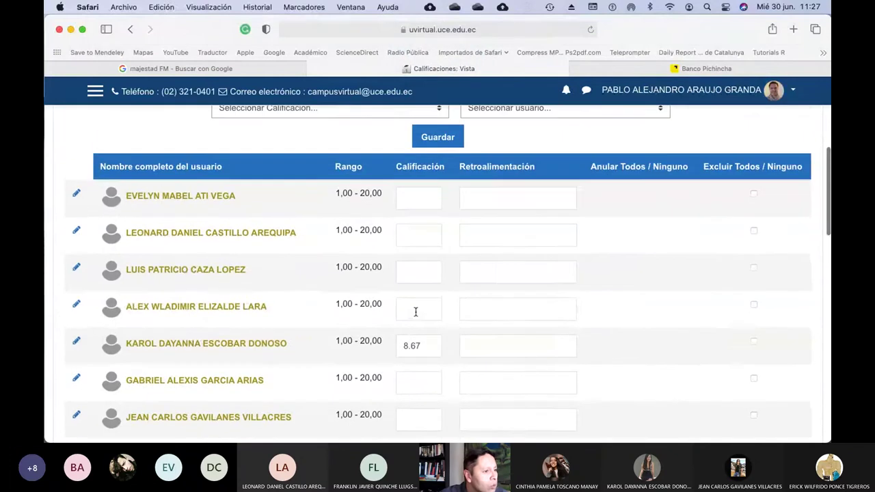
scroll(415, 312, down, 3)
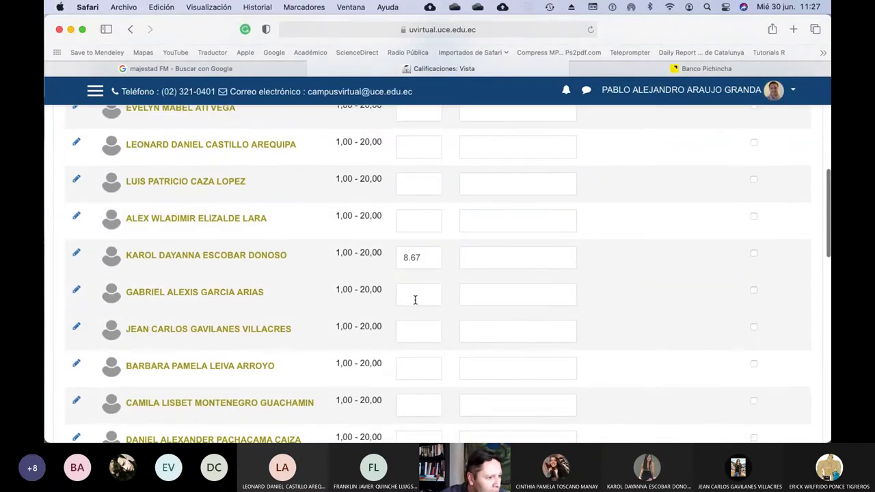
click(414, 297)
text(8.)
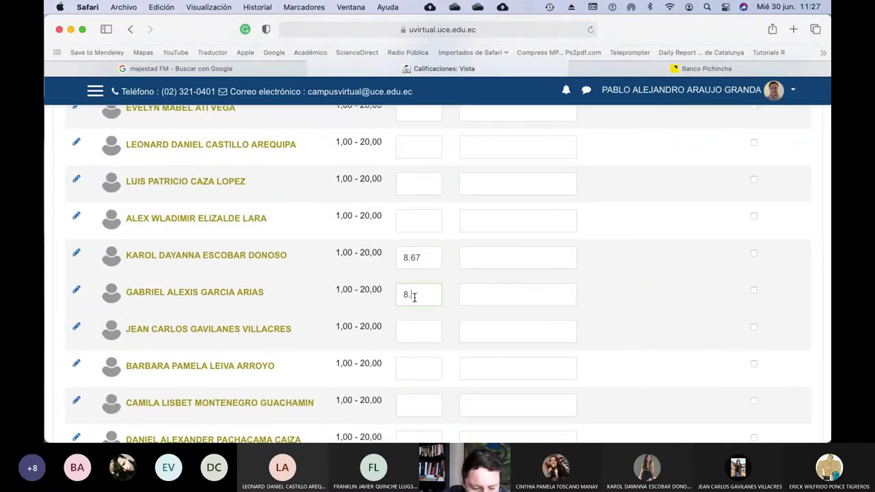
text(67)
key(super+Tab)
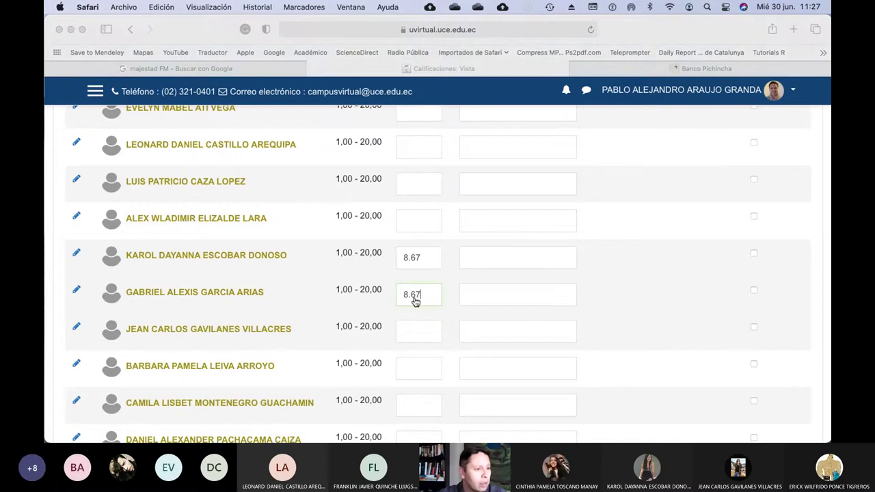
key(super+Tab)
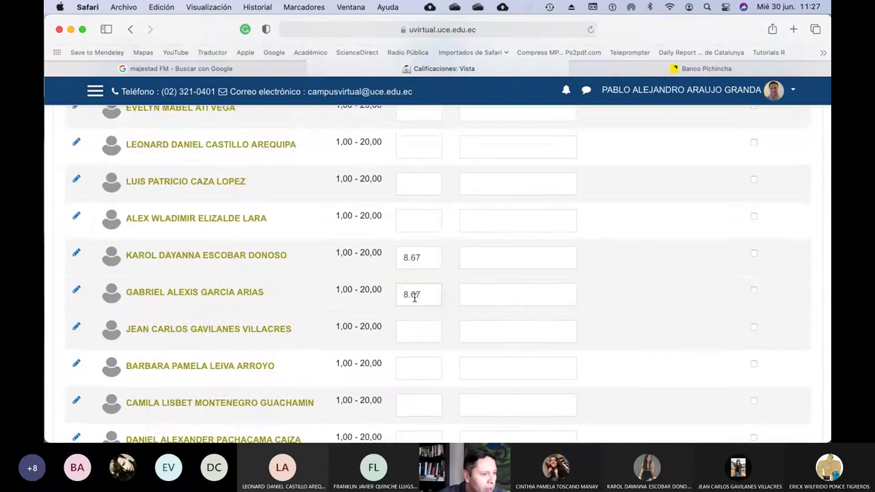
scroll(414, 297, down, 5)
scroll(414, 297, down, 2)
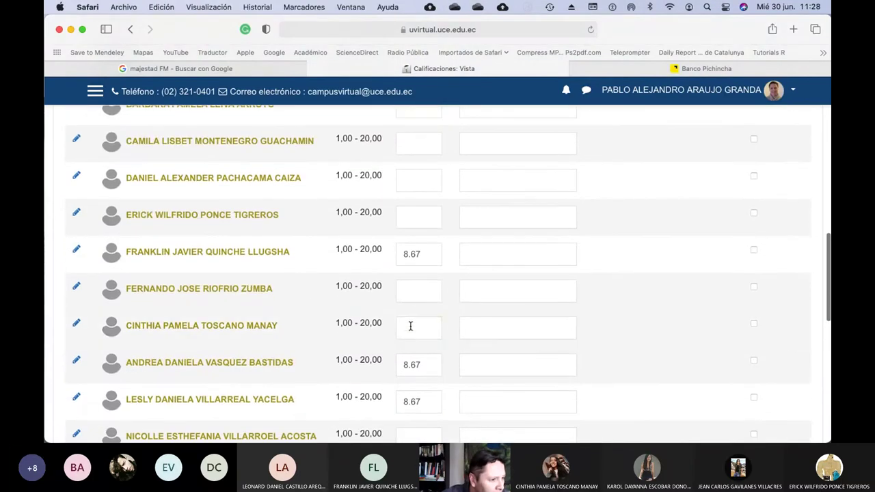
click(410, 326)
text(8.67)
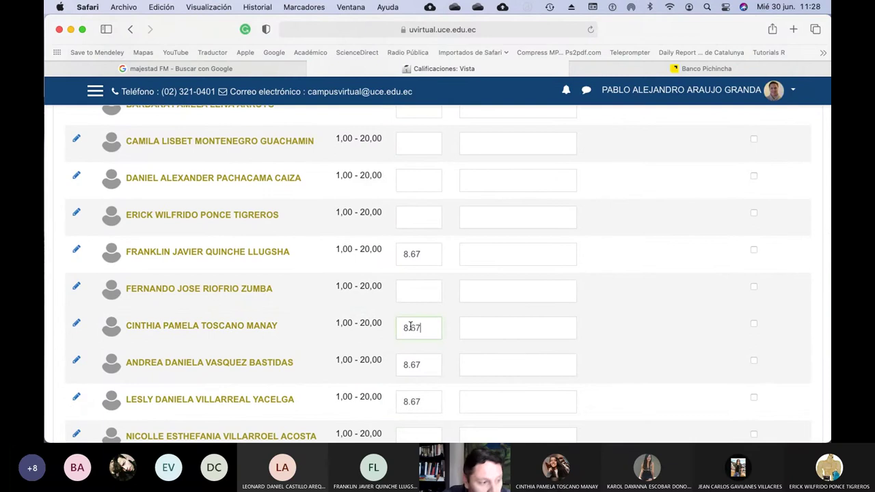
key(super+Tab)
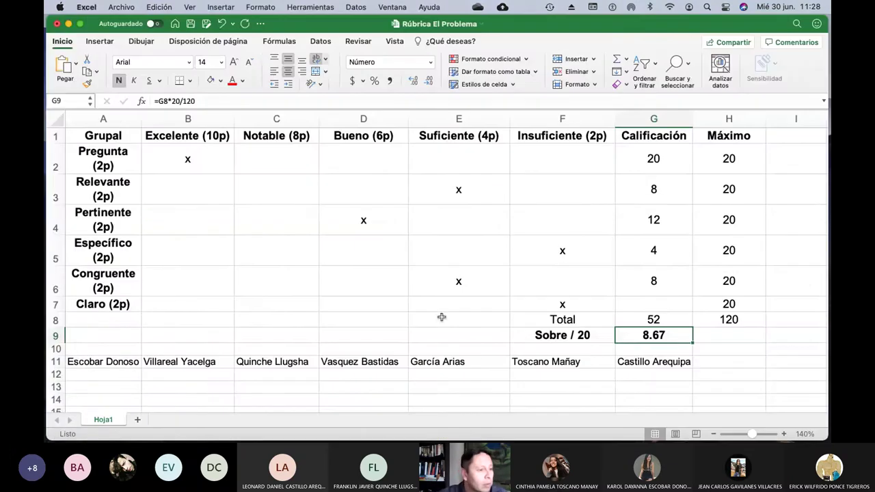
key(super+Tab)
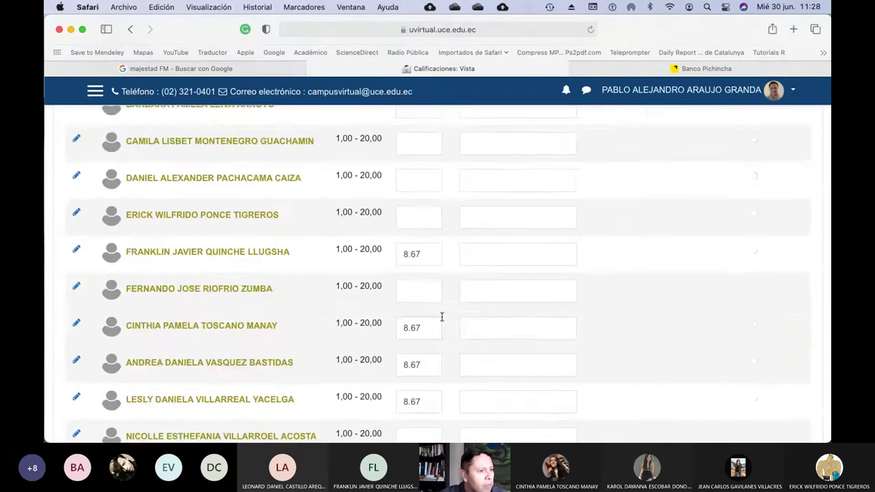
scroll(442, 317, up, 5)
scroll(441, 316, up, 3)
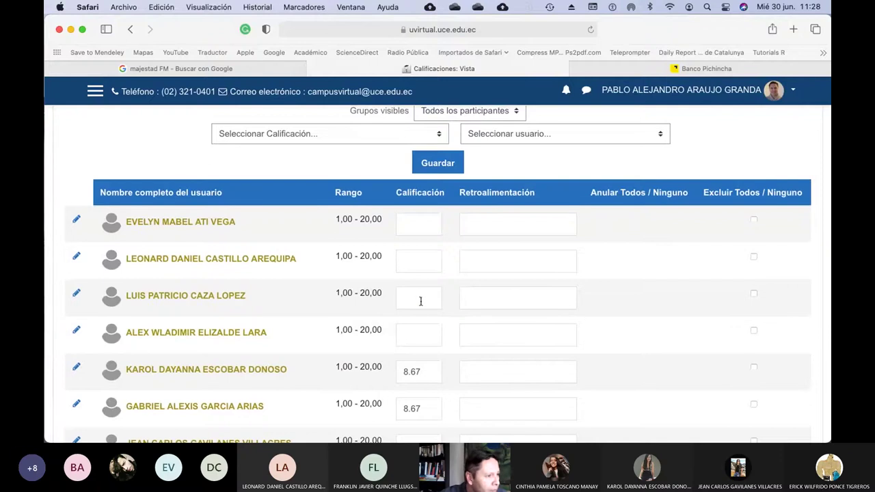
click(406, 260)
text(8.)
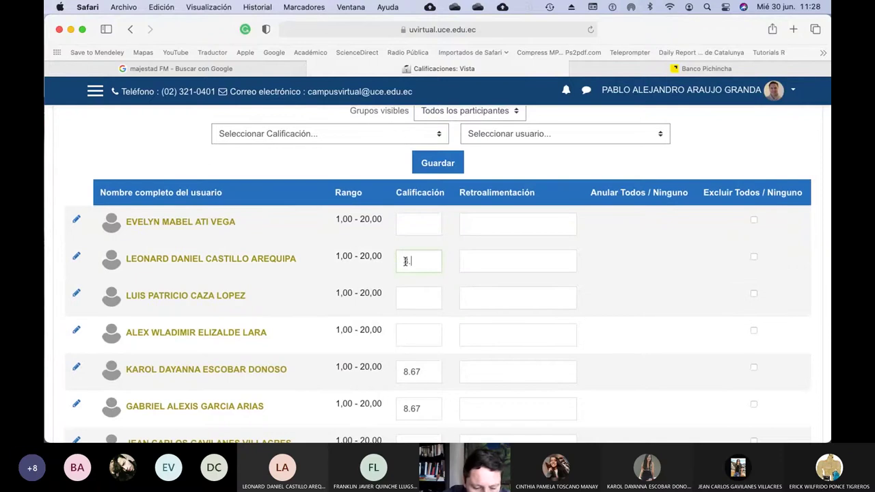
text(67)
scroll(495, 300, down, 15)
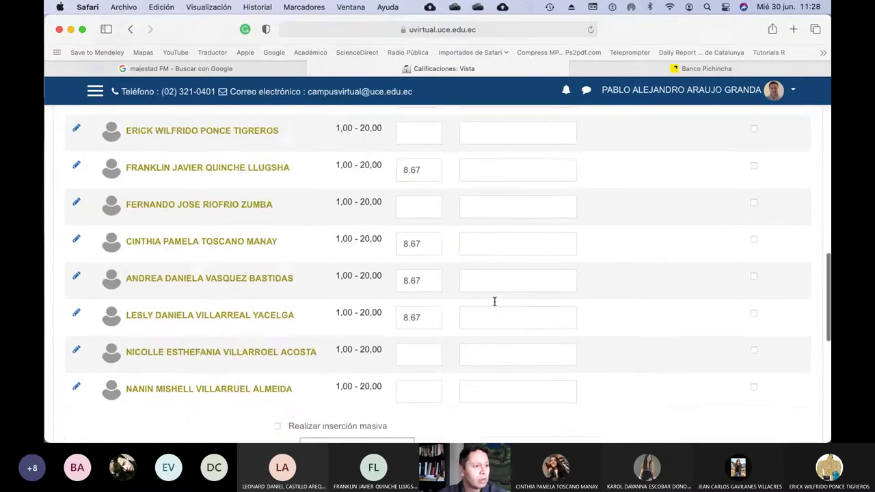
Save the 8.67 grades, confirm, review the list, then select the rubric's Grupal cell A1.
click(438, 311)
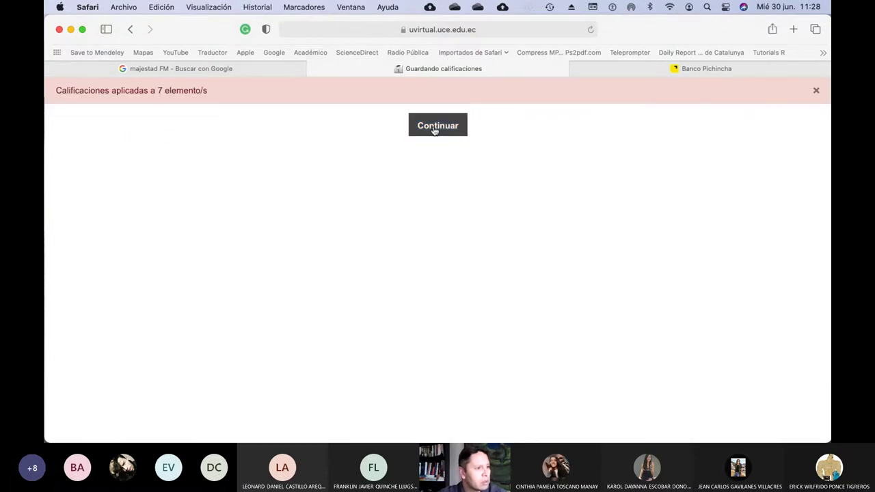
click(432, 130)
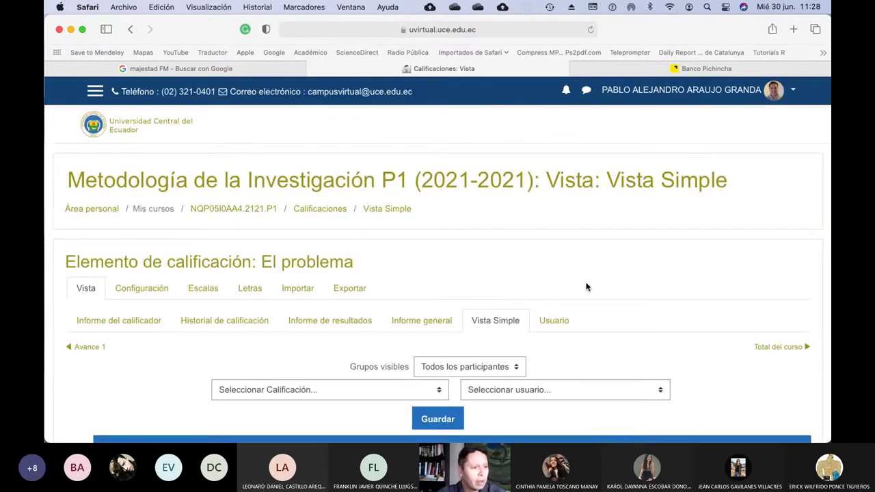
scroll(586, 287, down, 10)
scroll(586, 287, down, 1)
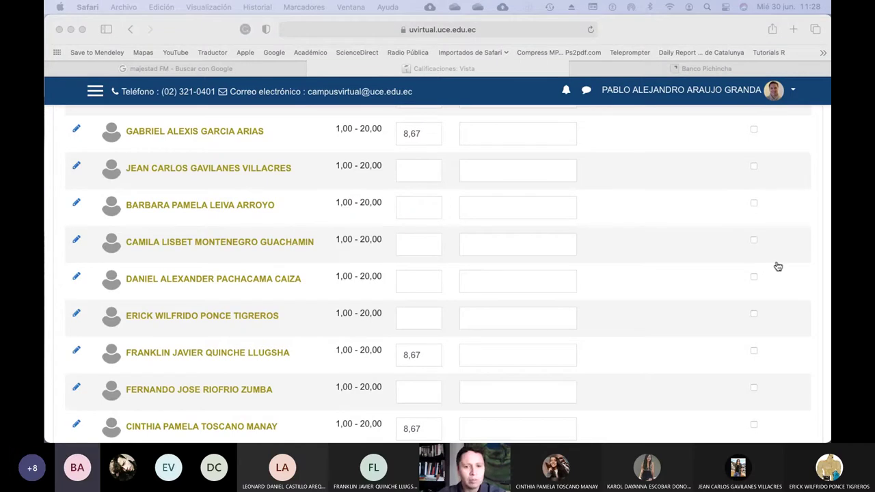
key(super+Tab)
click(113, 141)
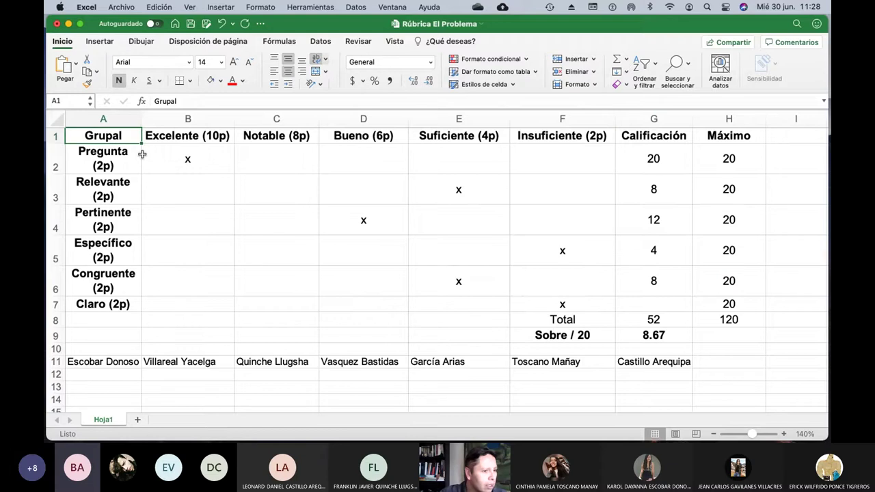
Extend the rubric selection from A1 across row 1.
key(shift+Right)
key(shift+Right)
key(shift+Right)
key(shift+Right)
key(shift+Right)
key(shift+Right)
key(shift+Right)
key(shift+Right)
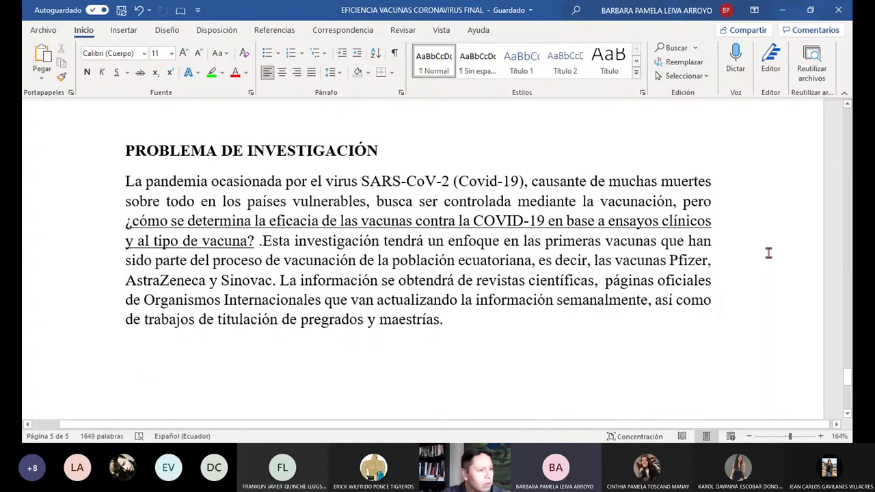
click(572, 346)
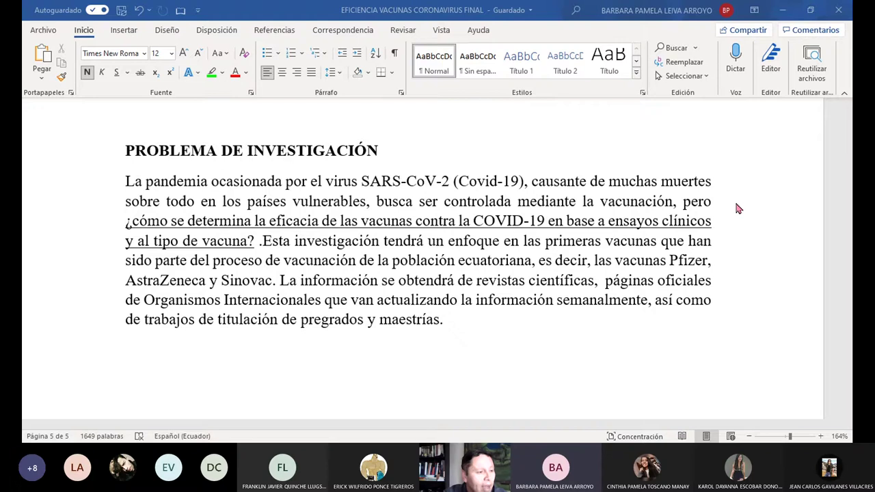
click(537, 350)
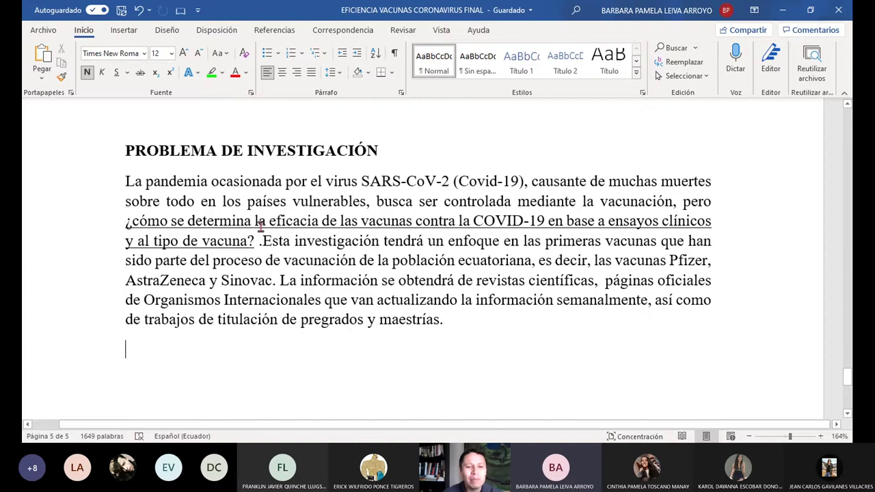
Replace the verb 'determina' with 'cuantifica' in the research question, trying 'establece' first.
click(251, 222)
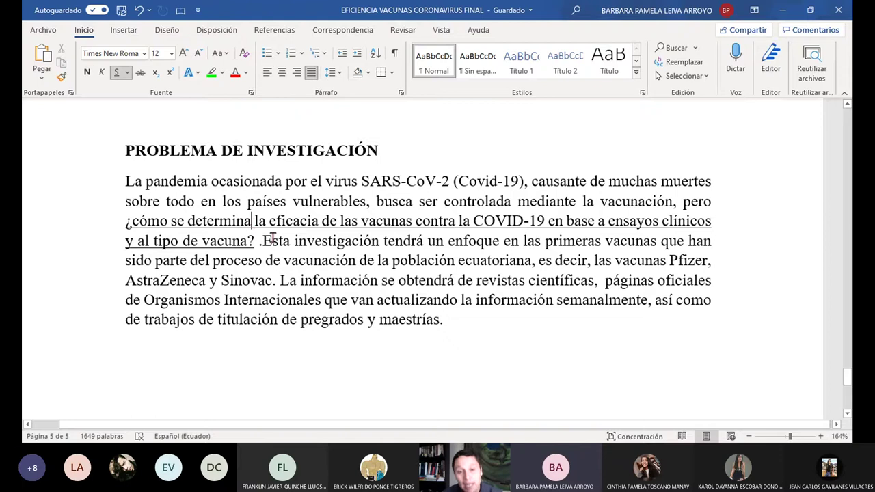
key(BackSpace)
key(BackSpace)
key(BackSpace)
key(BackSpace)
key(BackSpace)
key(BackSpace)
key(BackSpace)
key(BackSpace)
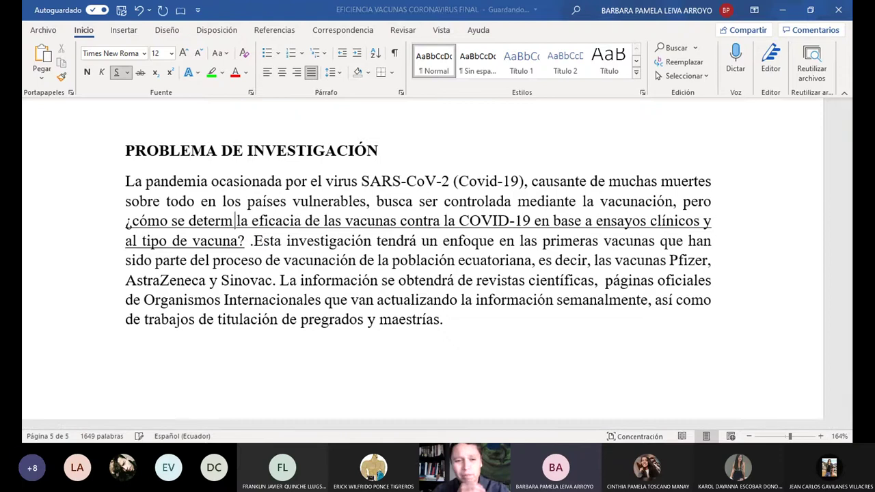
key(BackSpace)
text(estable)
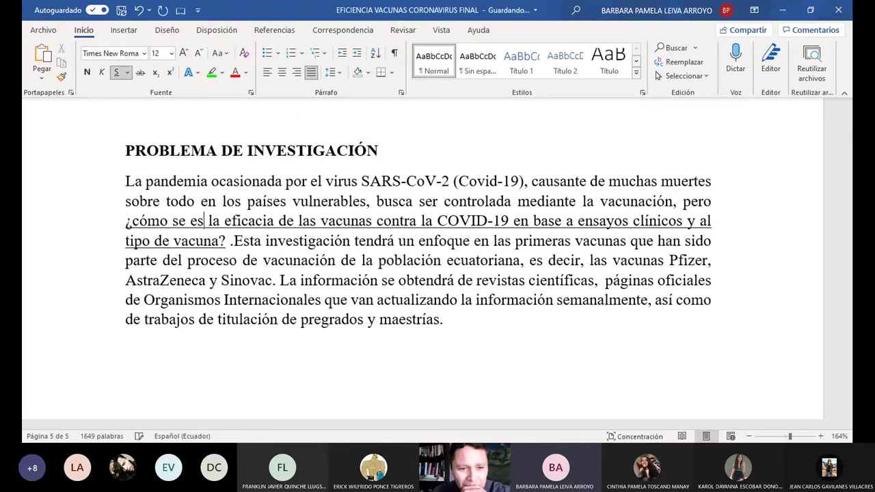
text(ce)
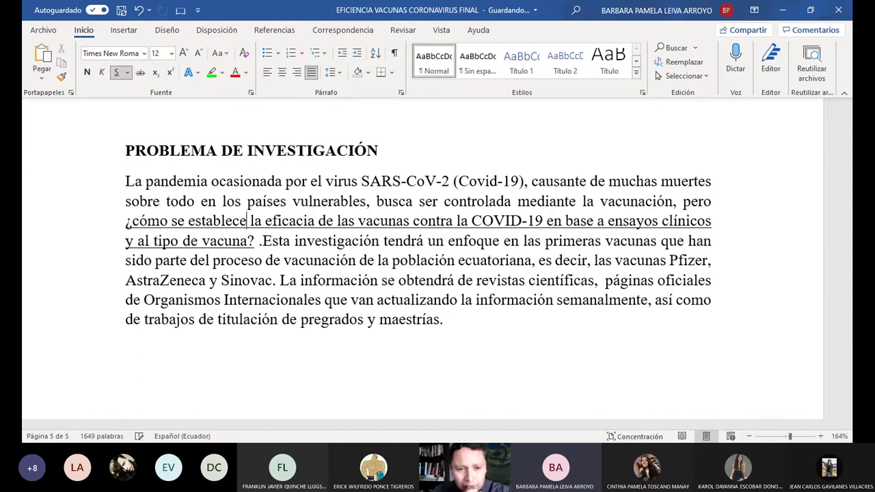
key(BackSpace)
key(BackSpace)
key(BackSpace)
key(BackSpace)
key(BackSpace)
key(BackSpace)
key(BackSpace)
key(BackSpace)
key(BackSpace)
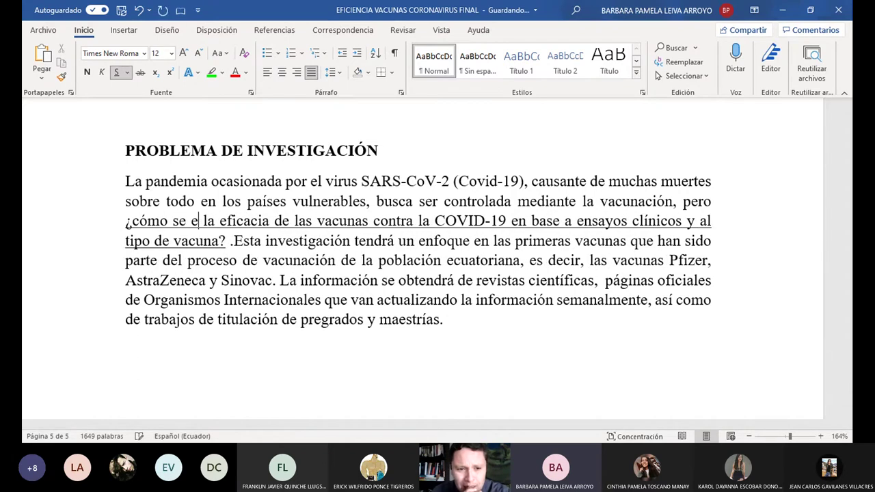
text(cuantifica)
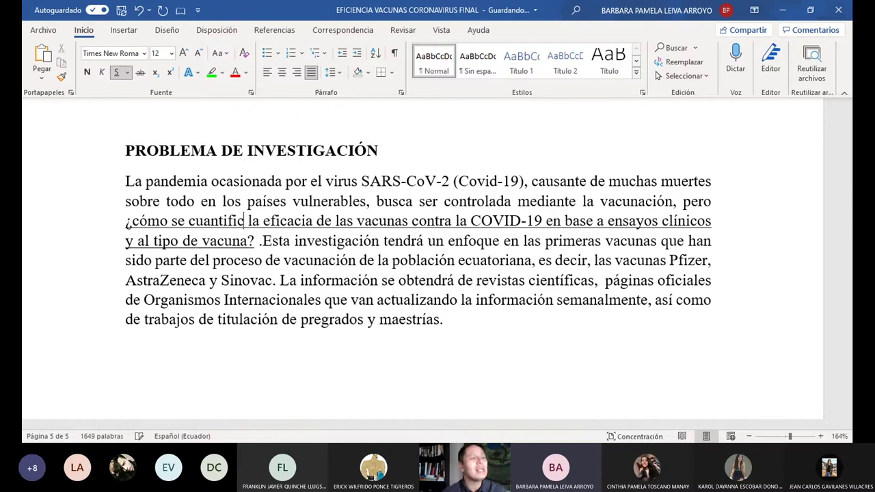
click(311, 349)
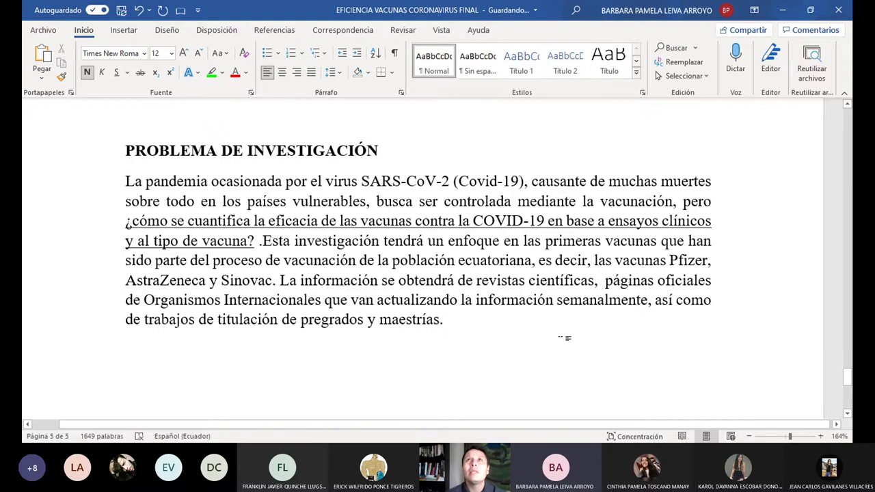
click(251, 221)
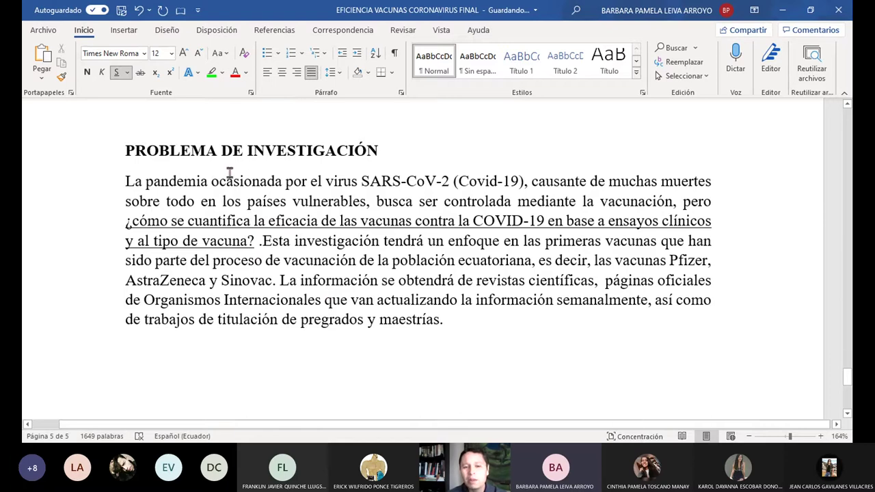
click(170, 222)
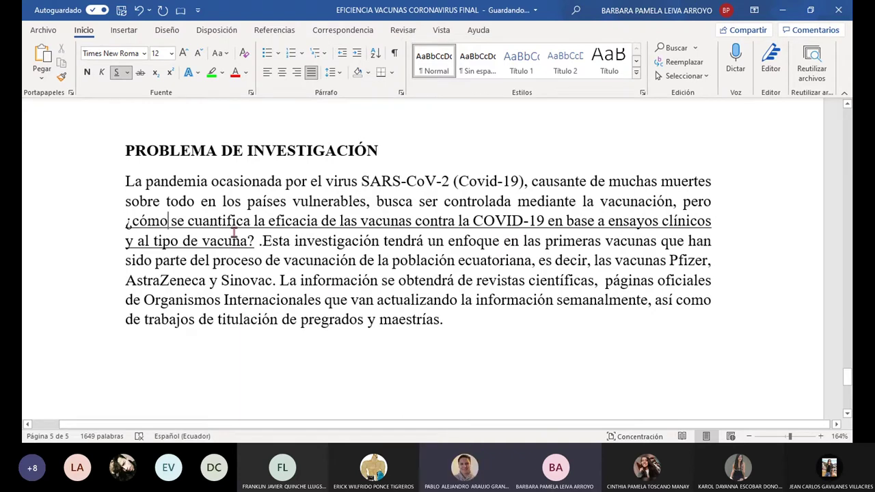
click(250, 221)
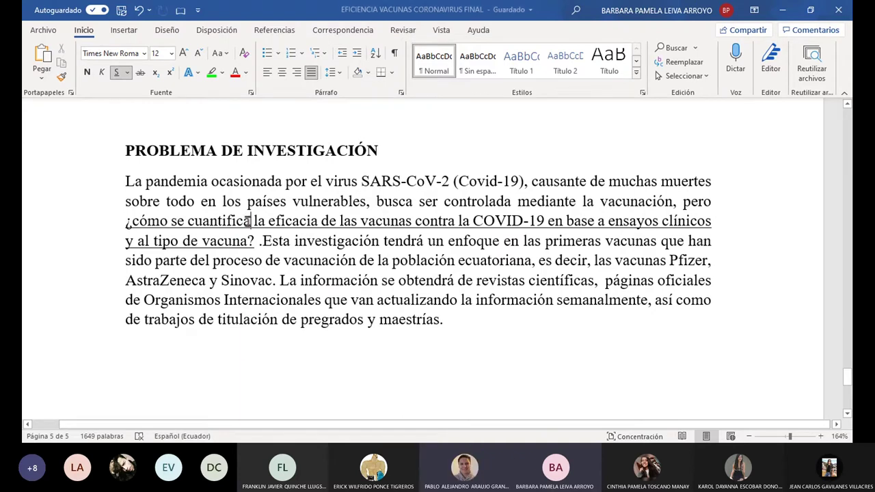
Add a bold line 'parámetros' below the paragraph, correcting the accent on the á.
click(174, 350)
text(p)
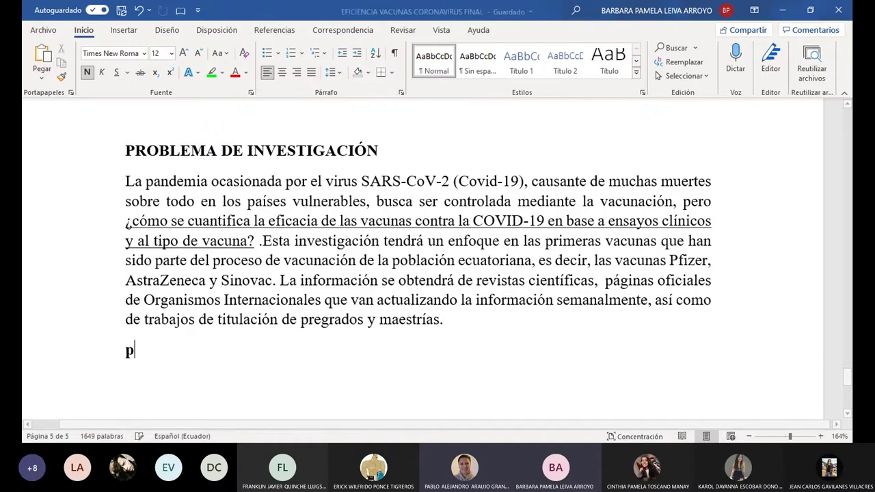
text(arametros)
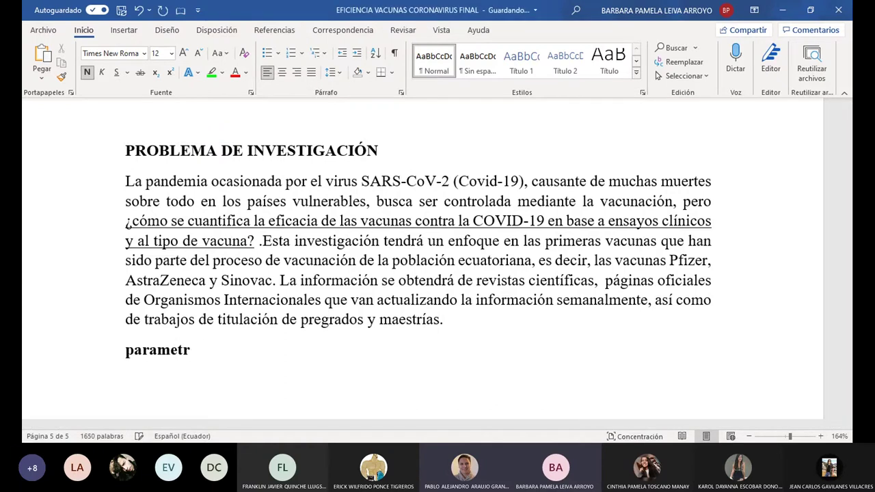
click(155, 352)
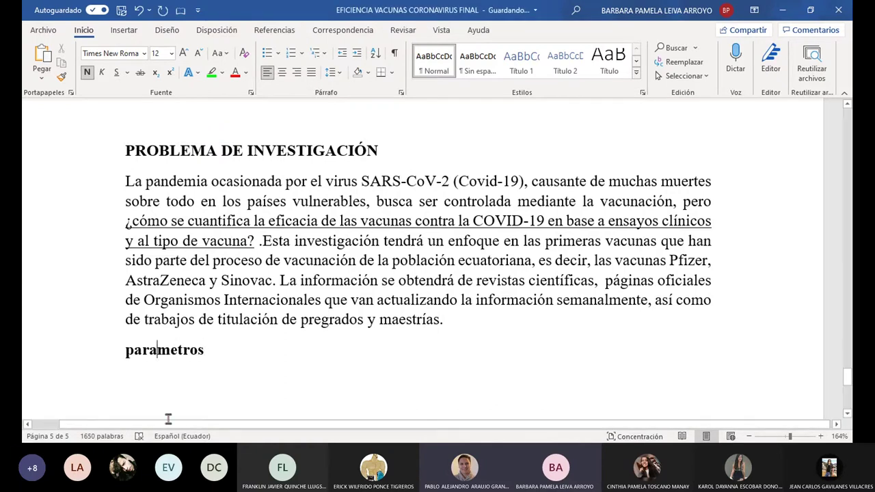
key(BackSpace)
text(á)
click(227, 380)
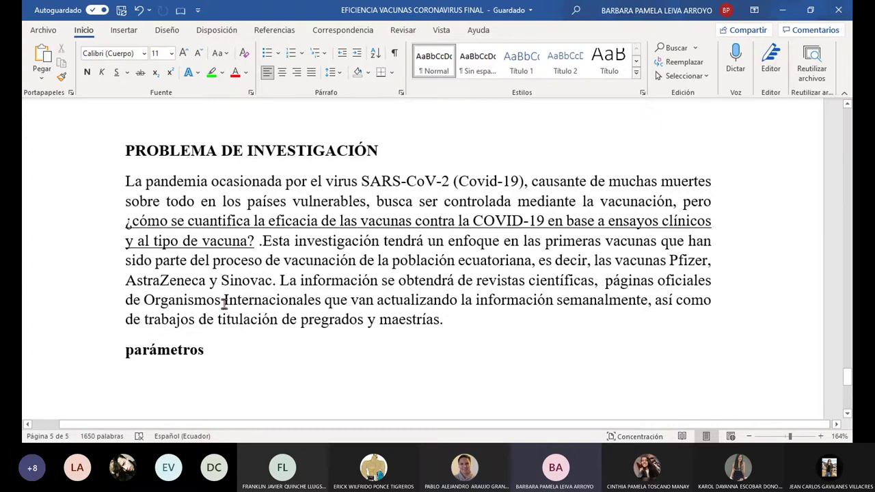
drag(205, 320, 357, 320)
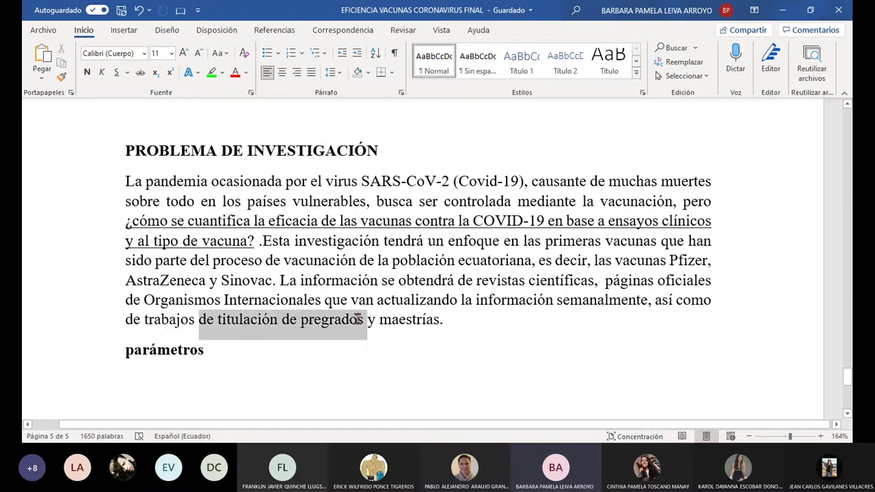
drag(138, 241, 248, 240)
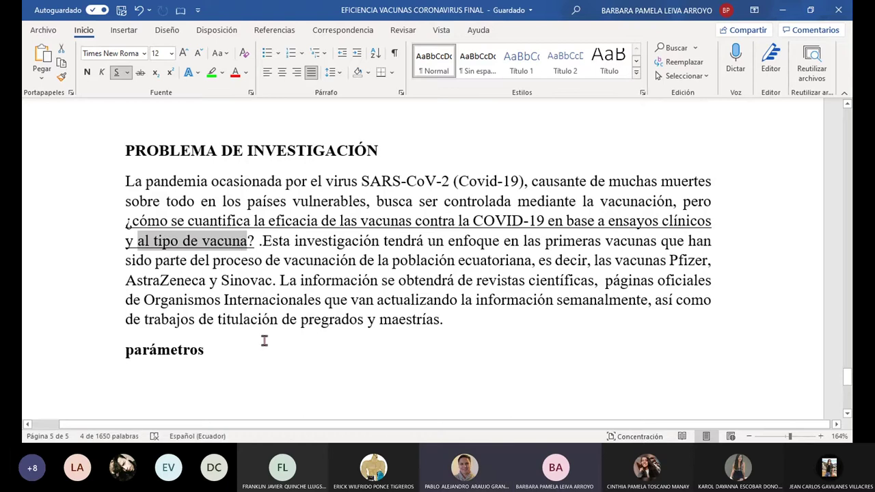
drag(217, 319, 355, 324)
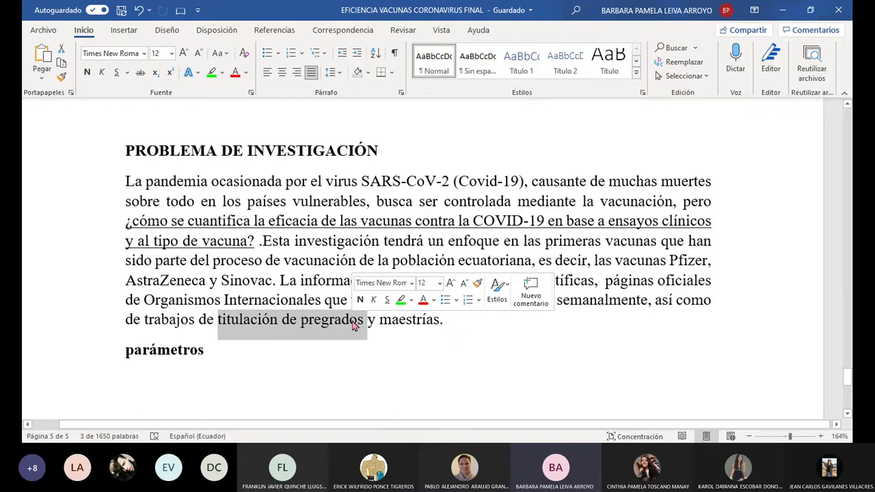
click(300, 332)
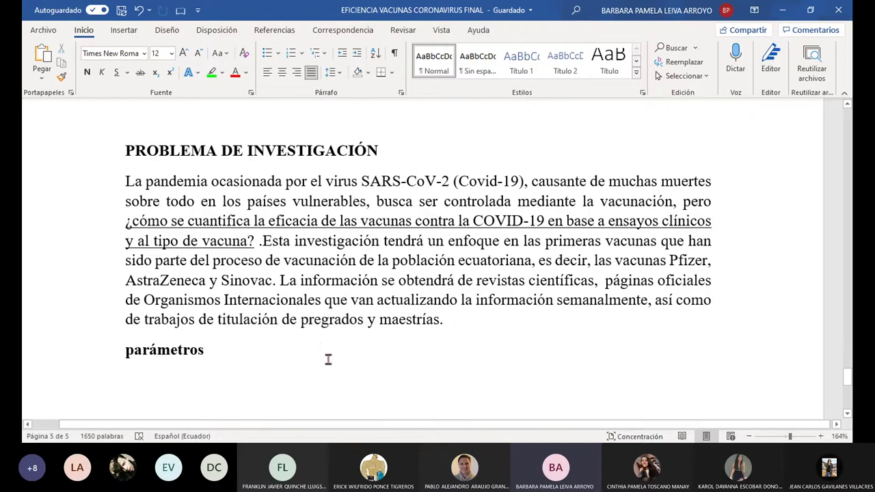
drag(169, 317, 485, 332)
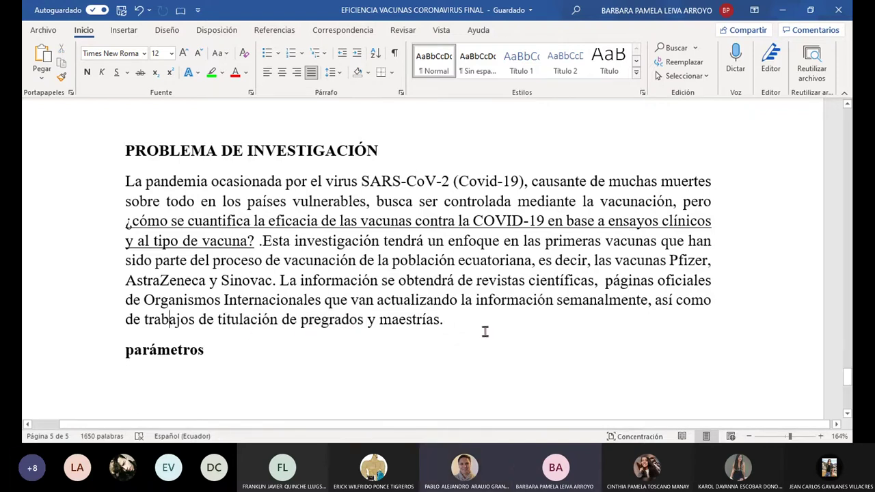
click(421, 325)
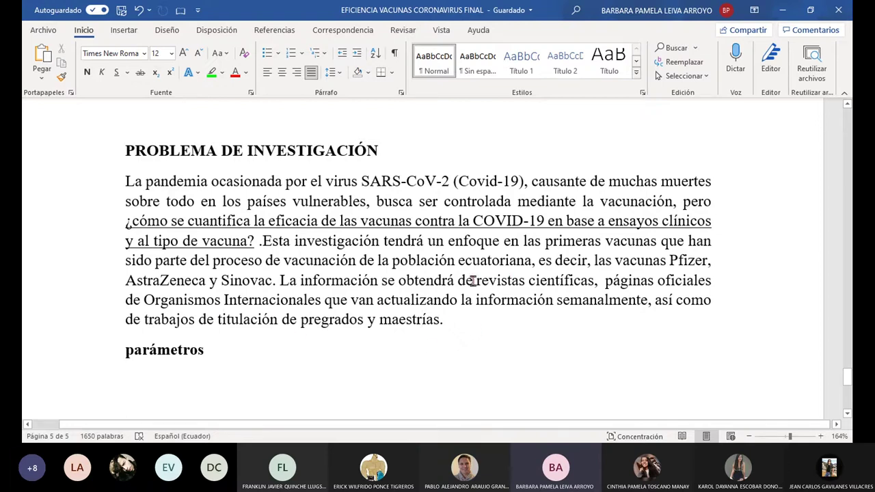
drag(474, 280, 611, 299)
click(566, 336)
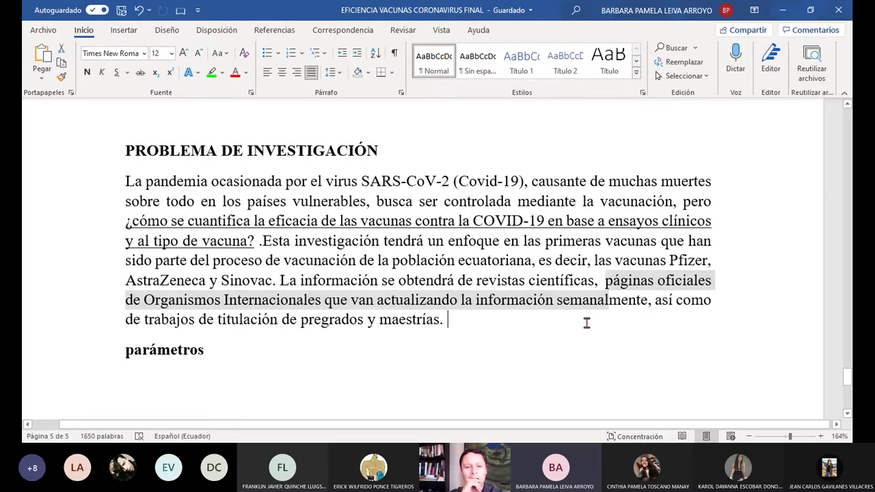
click(586, 322)
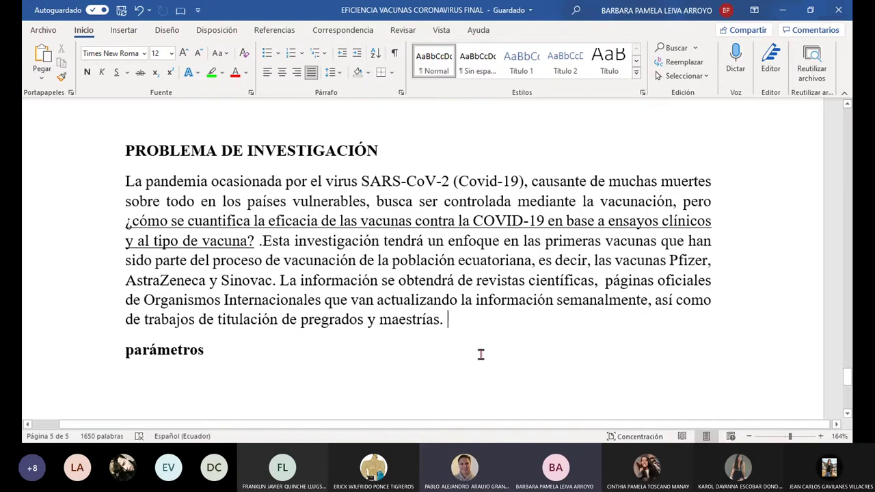
click(605, 281)
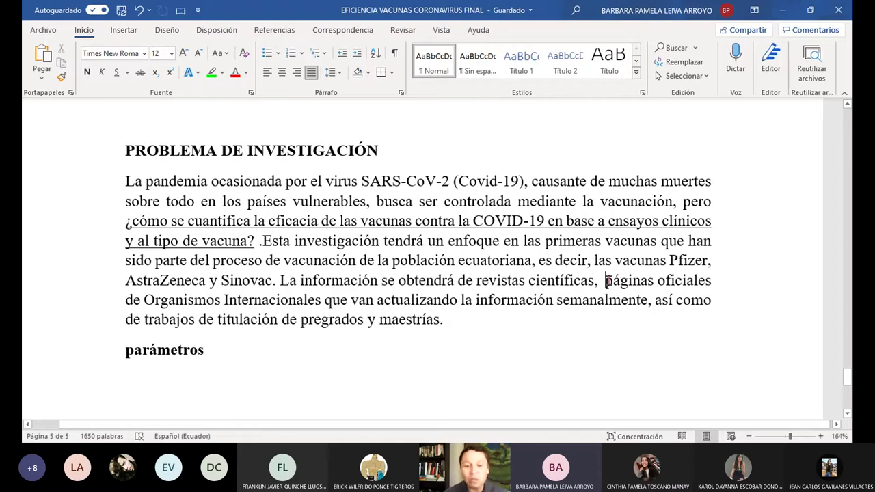
drag(605, 280, 646, 307)
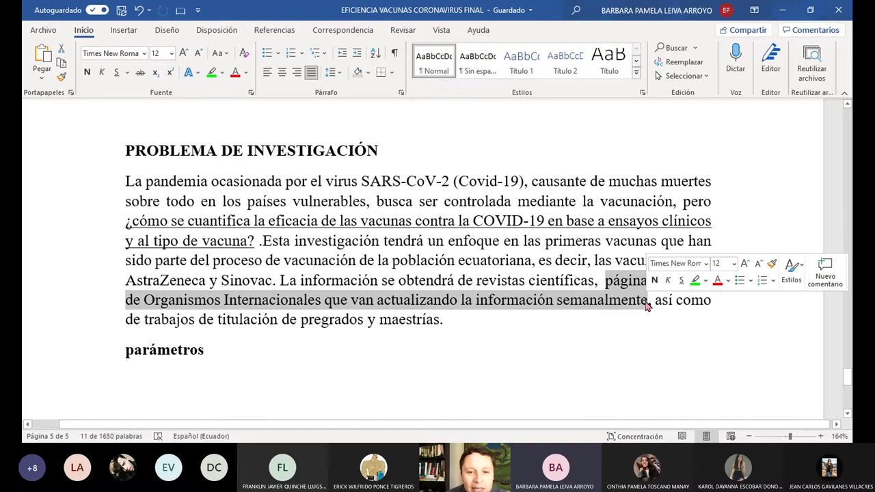
click(607, 318)
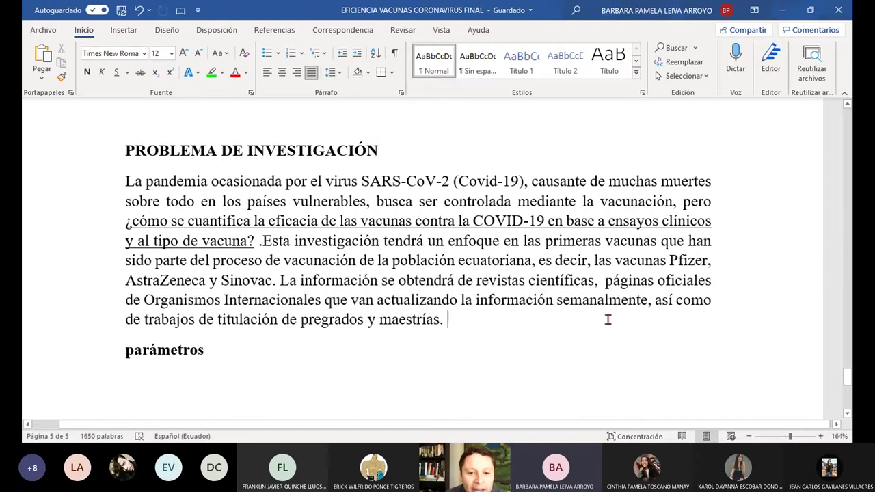
drag(605, 282, 646, 303)
click(606, 282)
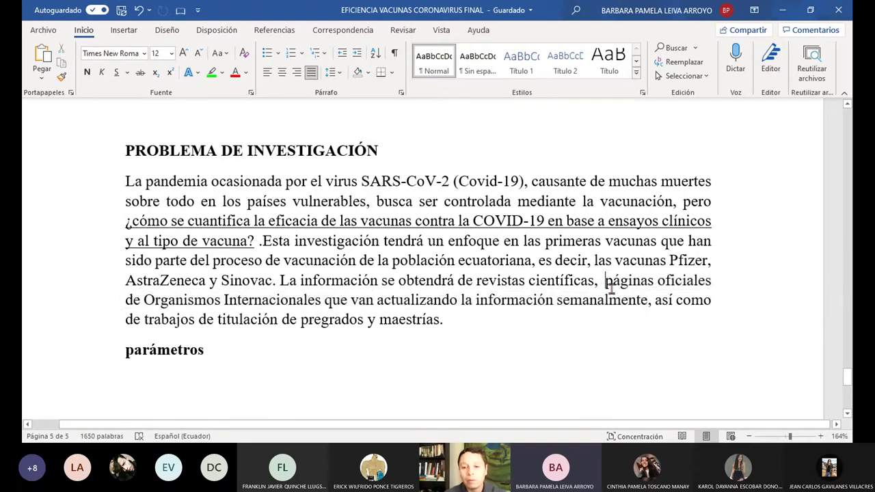
drag(606, 282, 645, 296)
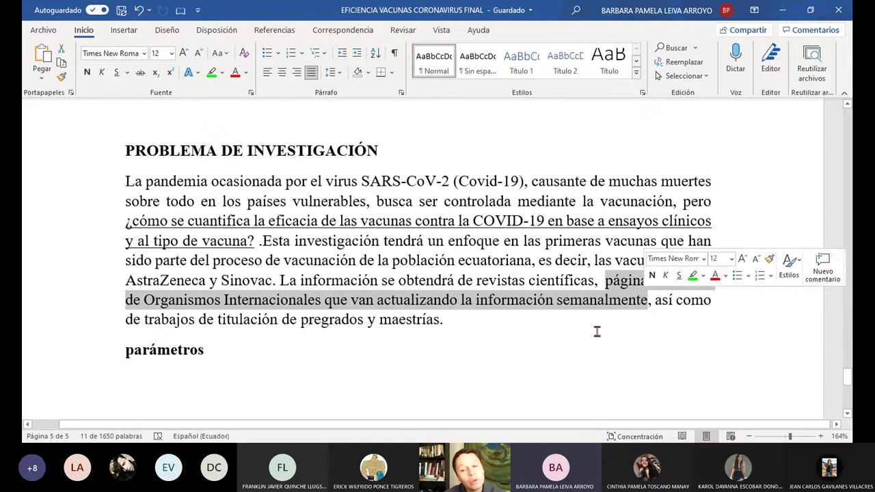
click(606, 282)
drag(630, 293, 647, 302)
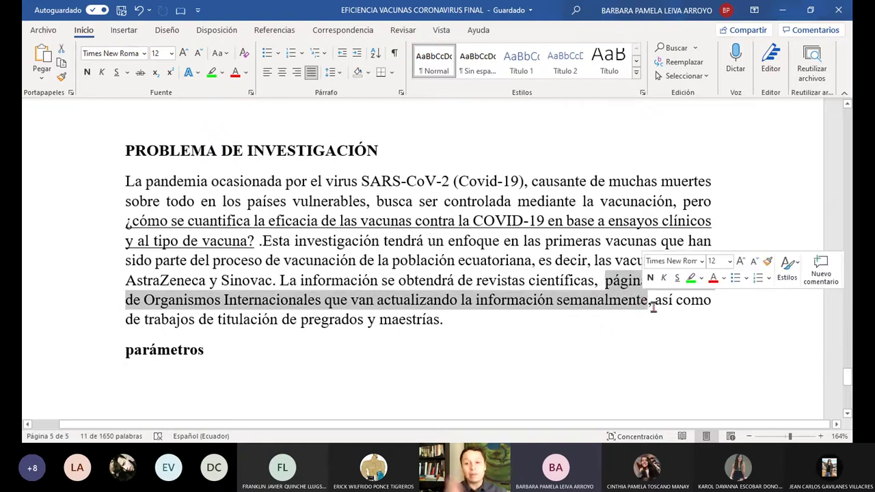
click(670, 313)
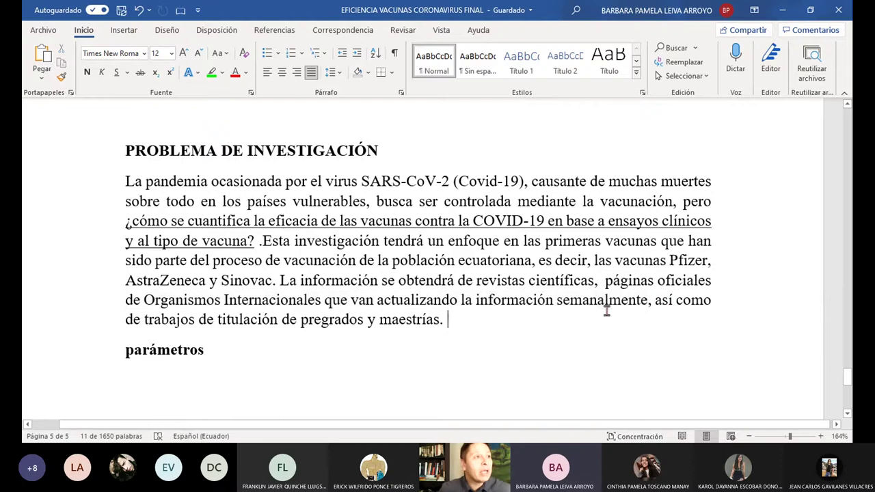
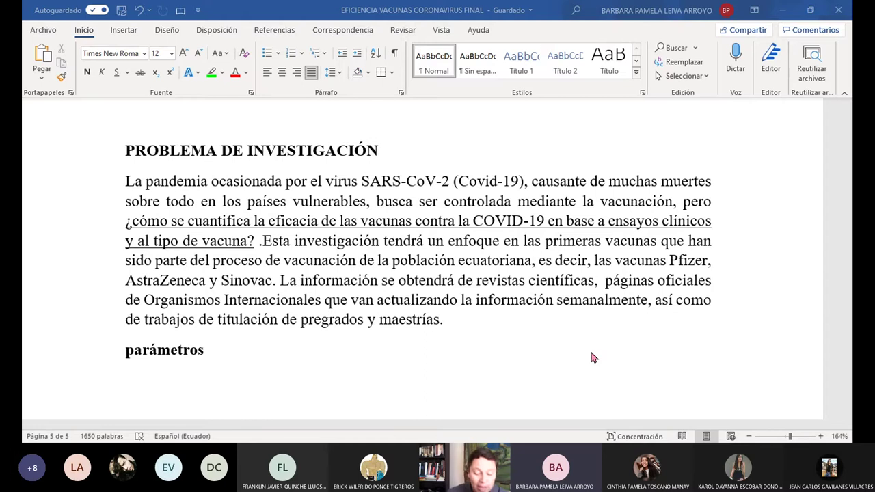
Enter the second block's first three scores from G14: 20, 8 and 12.
scroll(535, 343, down, 1)
scroll(535, 342, up, 1)
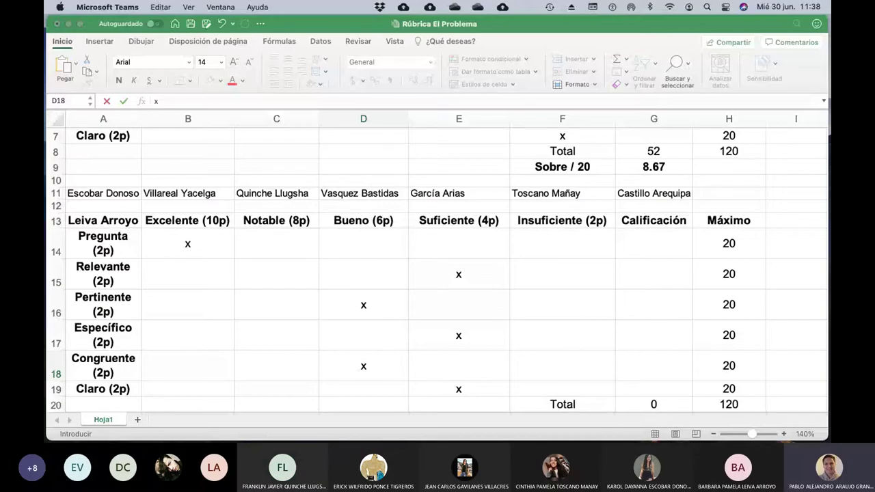
click(652, 244)
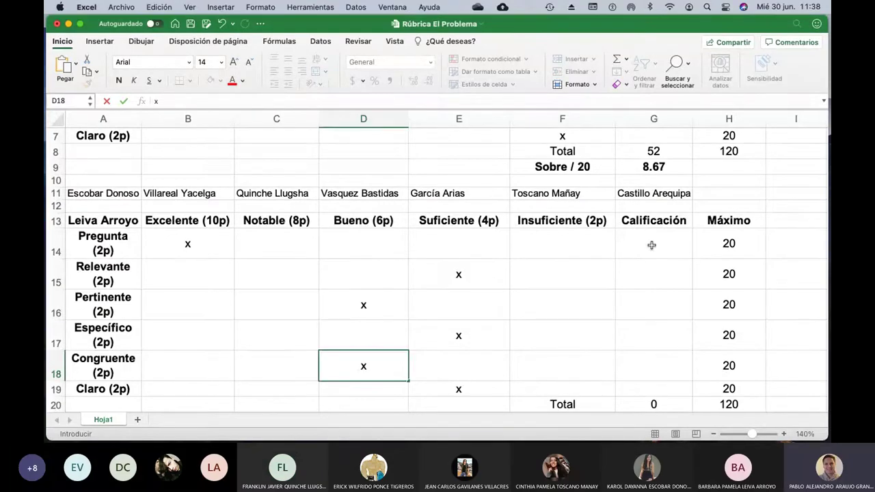
click(651, 245)
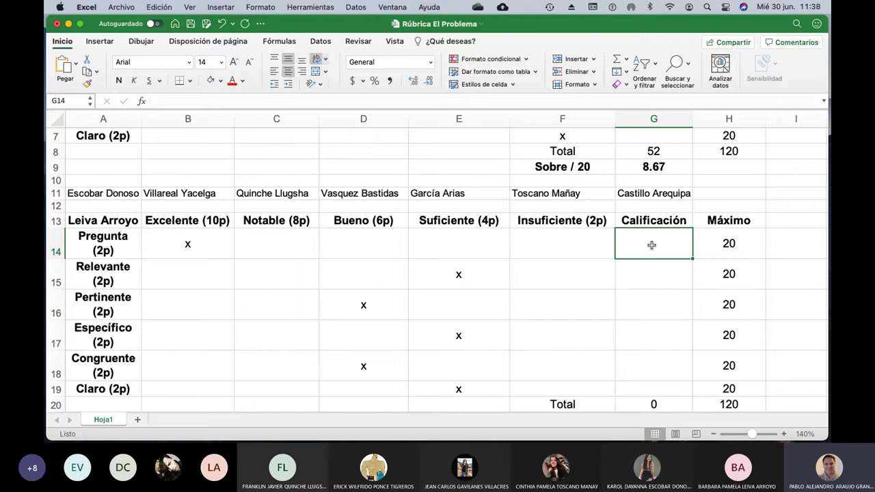
text(20)
key(Return)
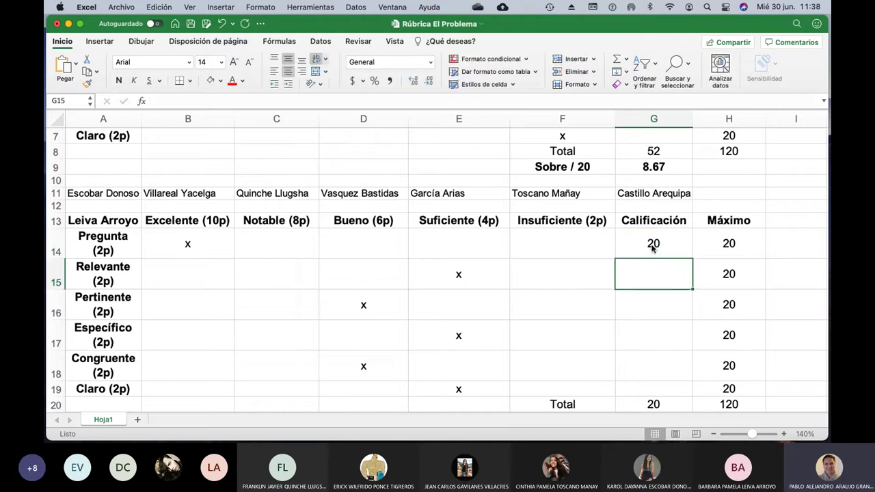
text(8)
key(Return)
text(12)
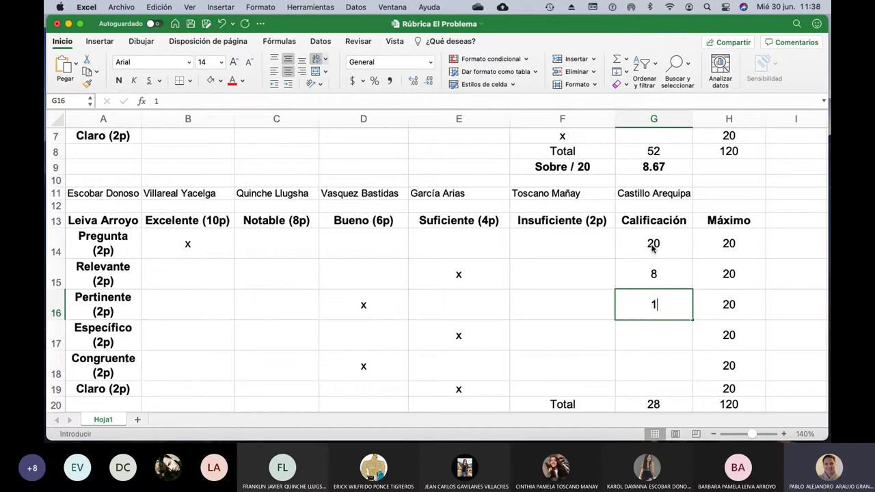
key(Return)
Enter the remaining scores 8, 12 and 8, bringing the block to 68 (11.33/20).
text(8)
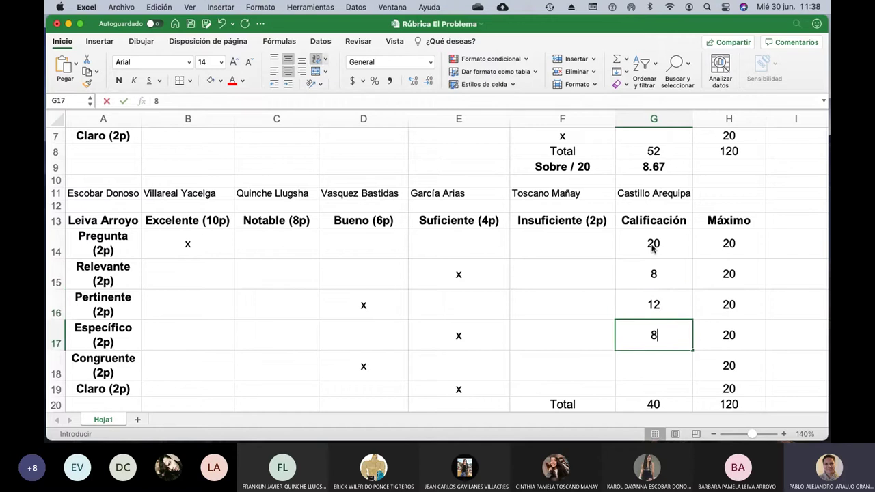
key(Return)
text(12)
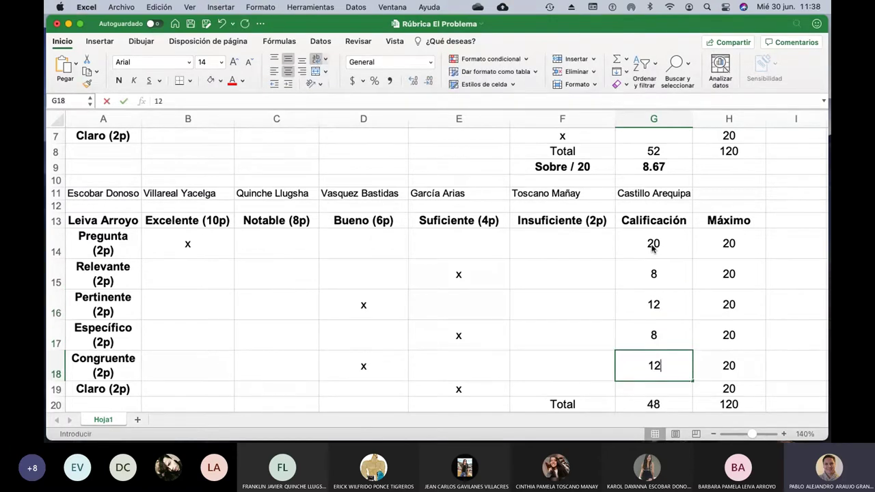
key(Return)
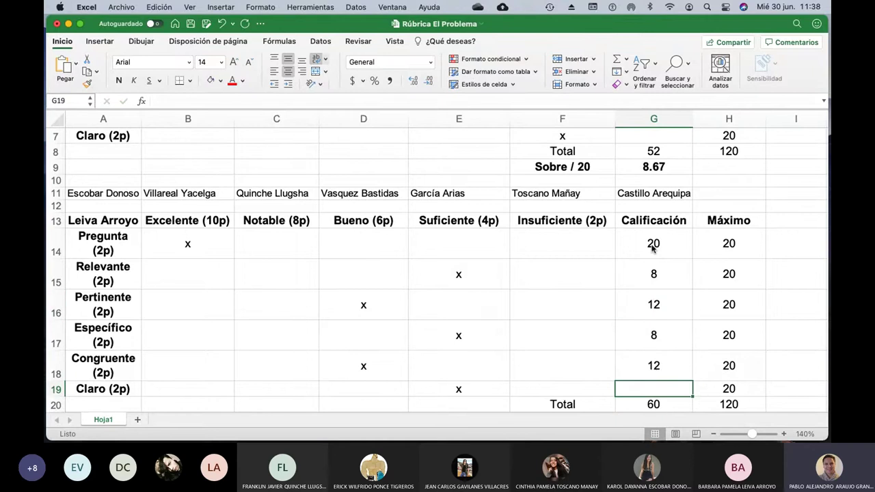
text(8)
key(Return)
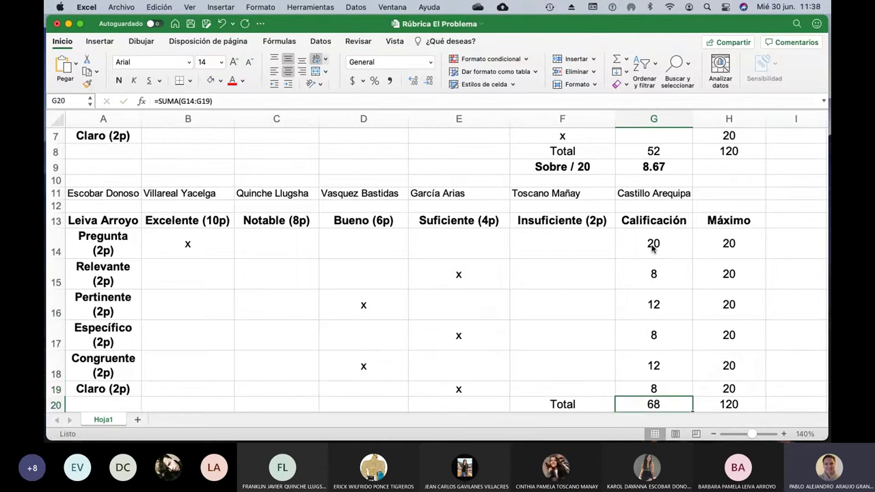
scroll(653, 247, down, 3)
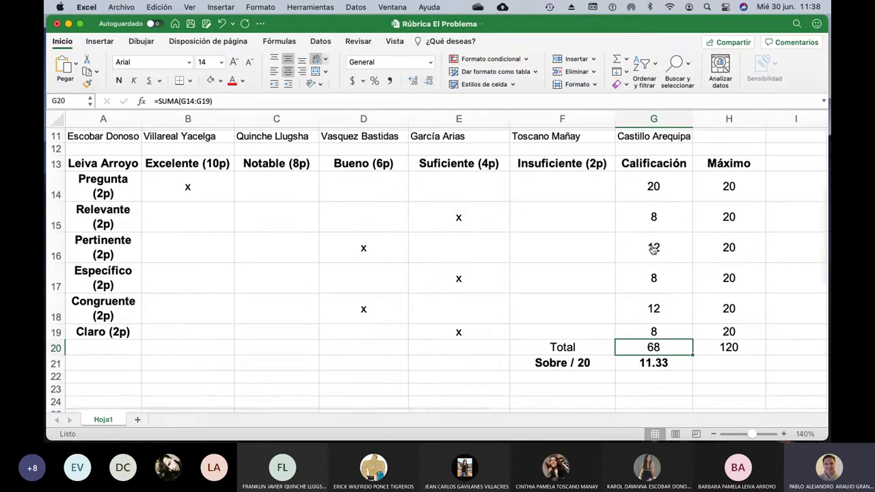
key(super+Tab)
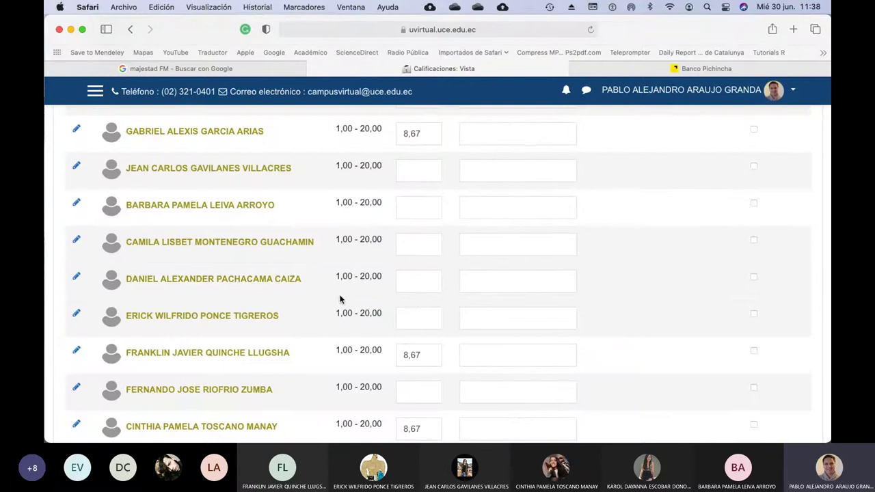
Save 11.33 as the rubric student's El problema grade and return to the grade list.
click(422, 214)
text(11.33)
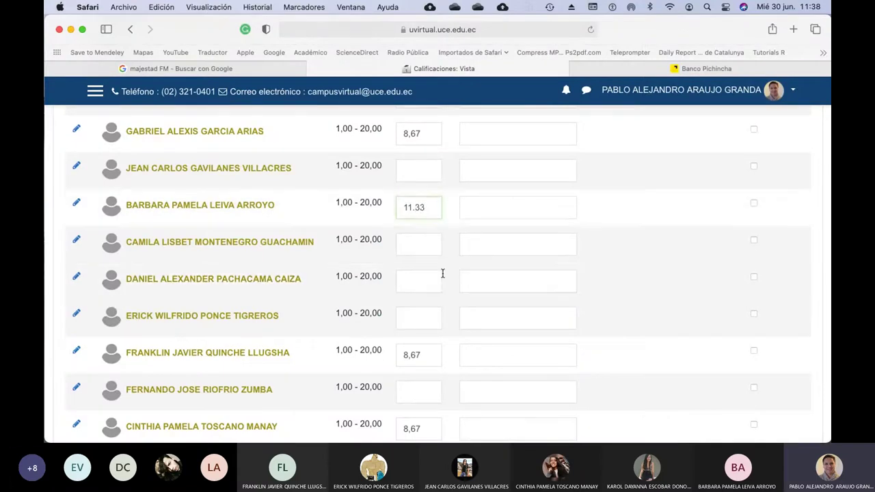
scroll(444, 272, down, 5)
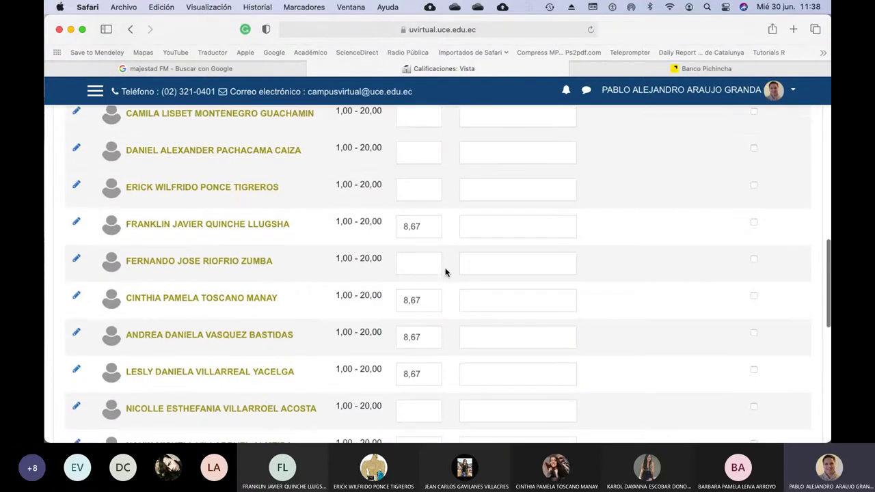
click(452, 367)
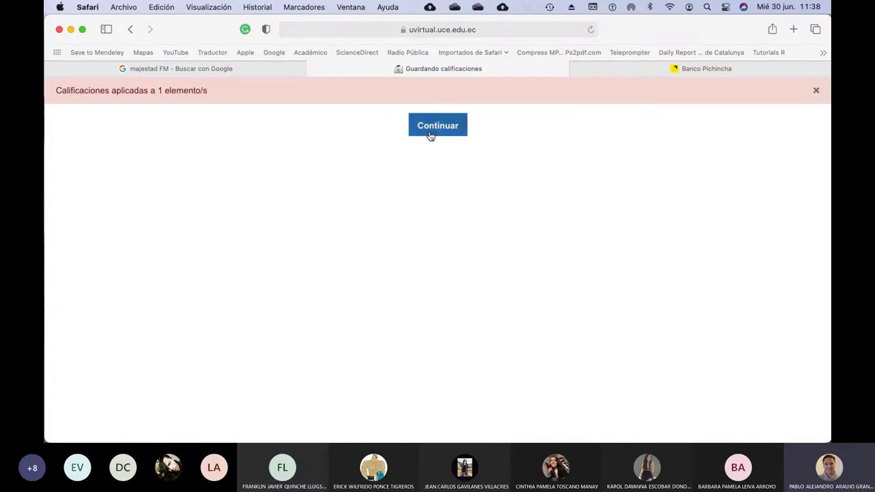
click(432, 130)
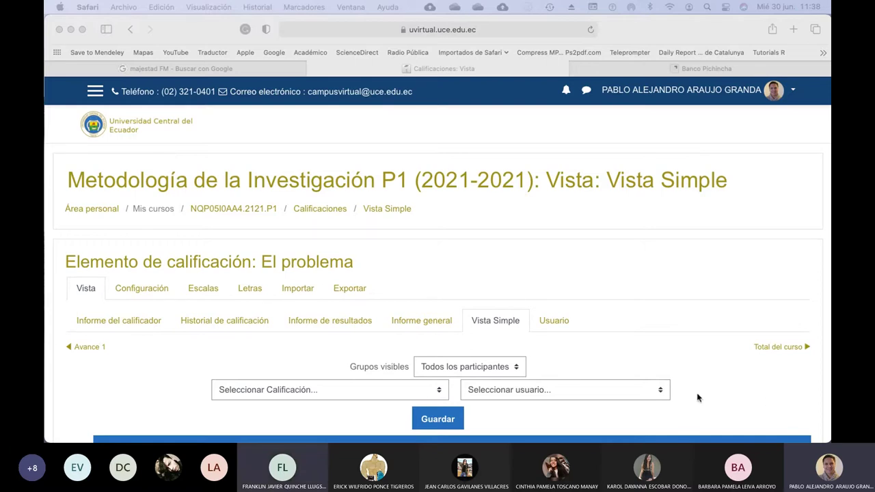
scroll(506, 290, down, 5)
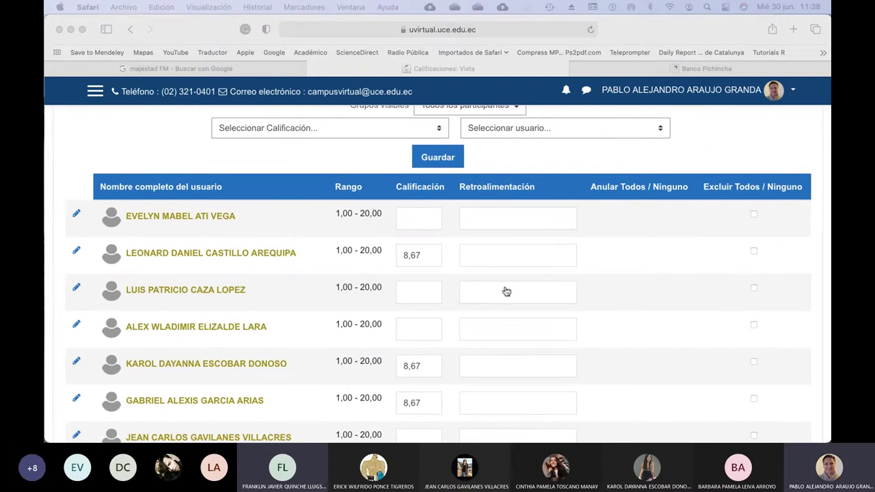
key(super+Tab)
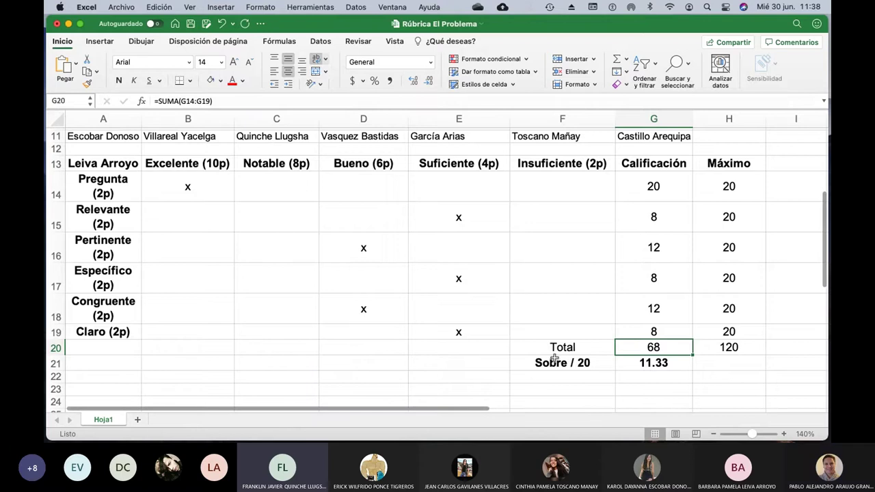
Change the Grupal block's Claro score in G7 to 4 and save the workbook.
scroll(554, 358, up, 5)
scroll(554, 358, up, 2)
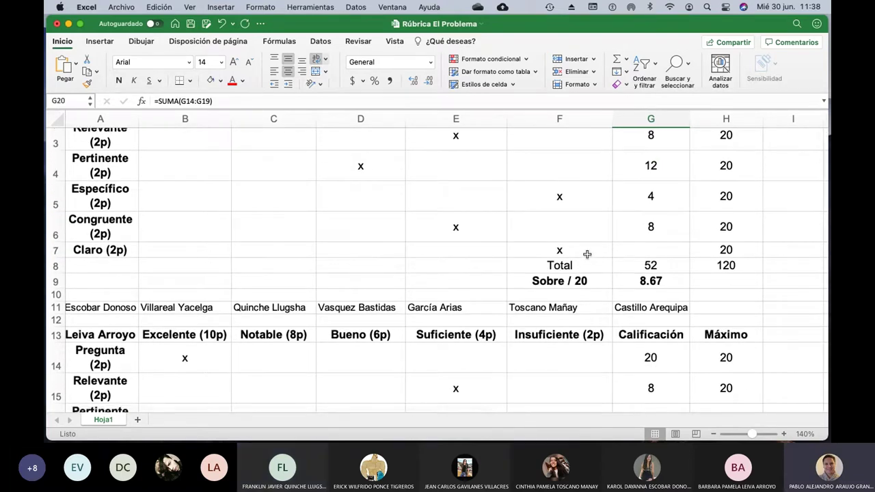
scroll(581, 253, up, 2)
click(649, 304)
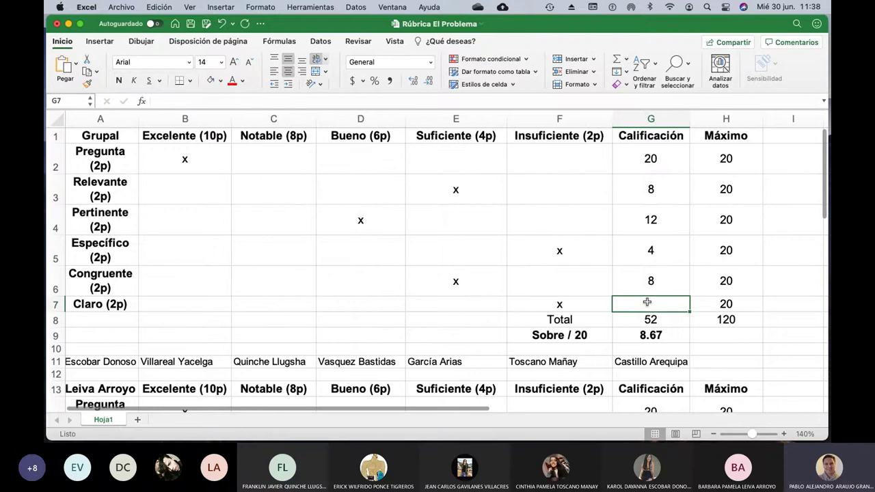
text(4)
key(Return)
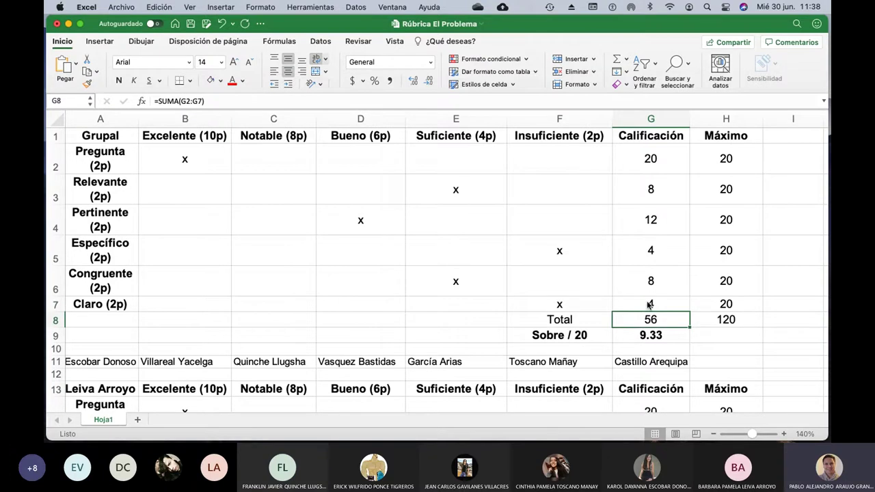
key(super+s)
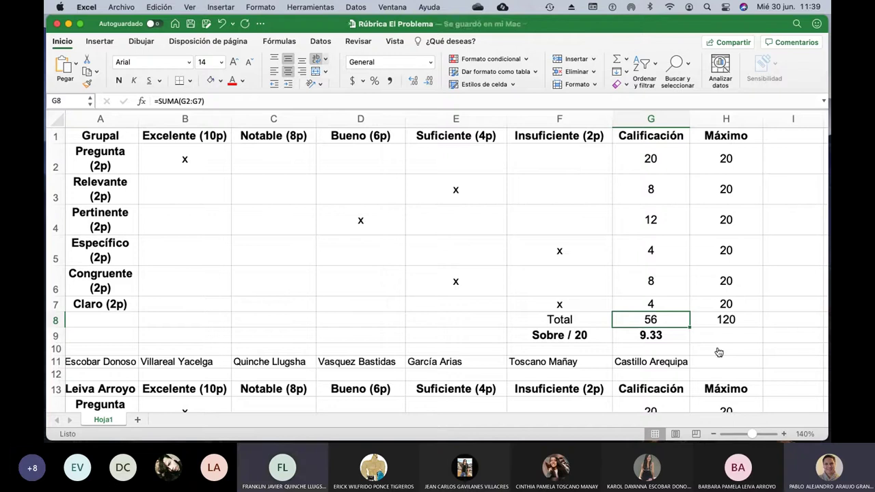
key(ctrl+Right)
Overwrite the group members' 8,67 grades with 9.33 in the grades table.
drag(429, 253, 390, 253)
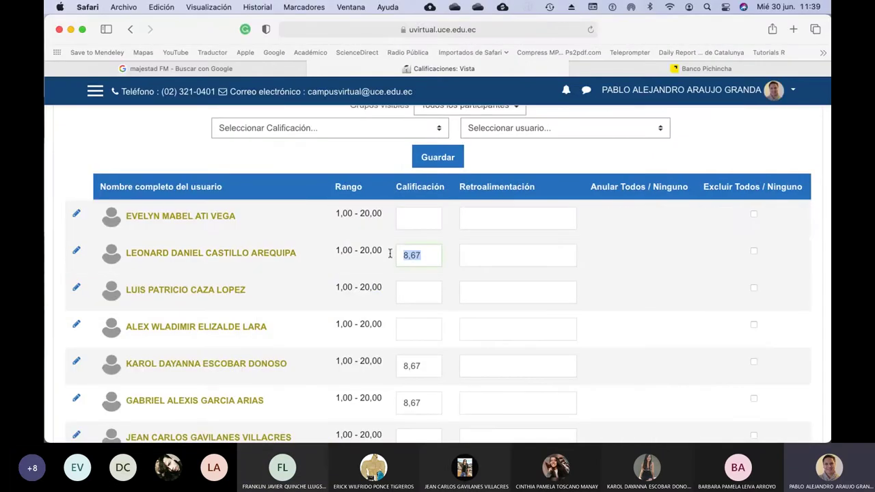
text(9.33)
click(409, 364)
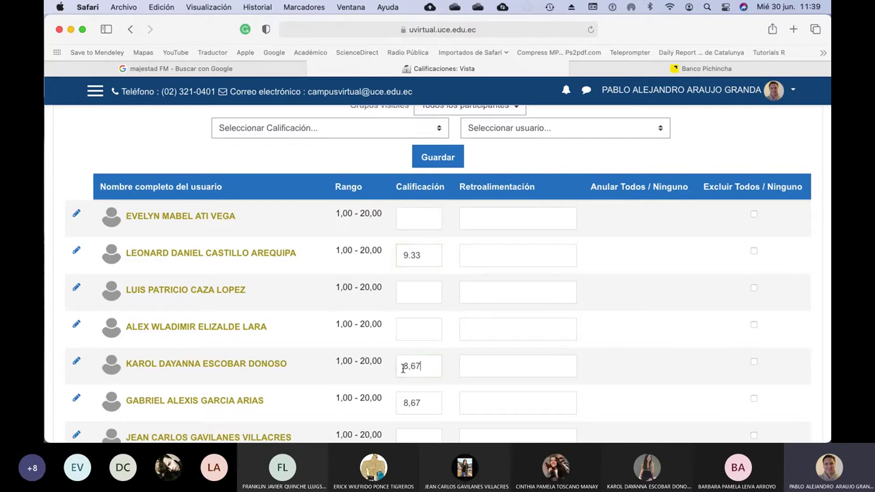
double_click(404, 367)
text(9.33)
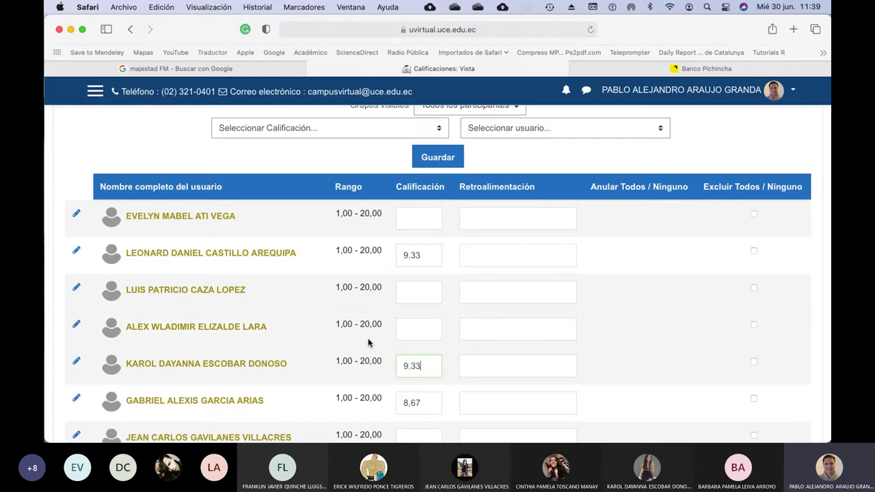
drag(426, 403, 392, 400)
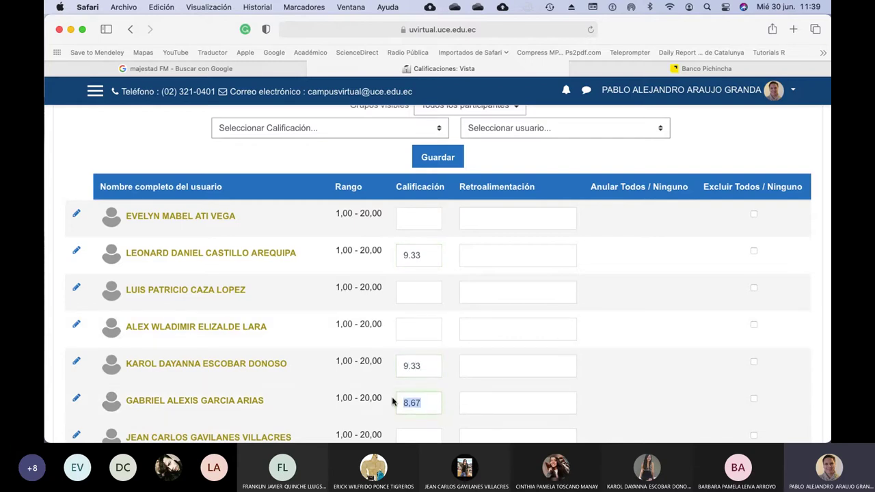
text(9.33)
scroll(414, 357, down, 5)
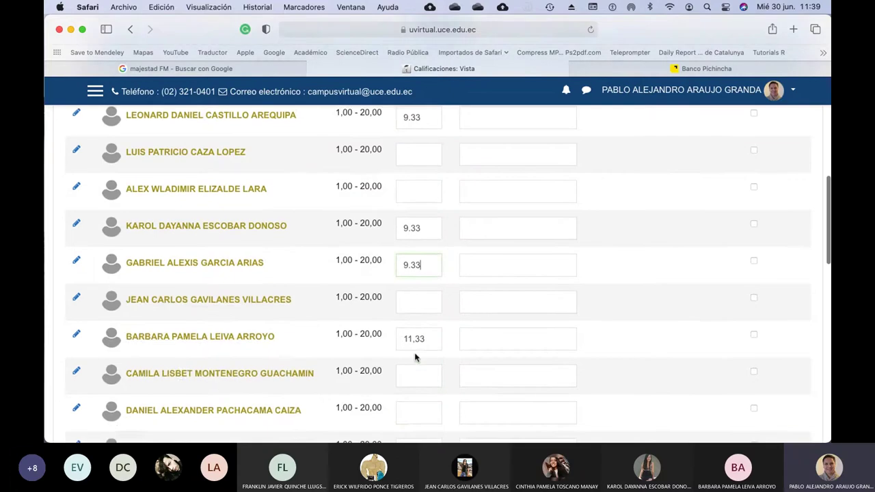
scroll(430, 345, down, 5)
drag(429, 346, 384, 346)
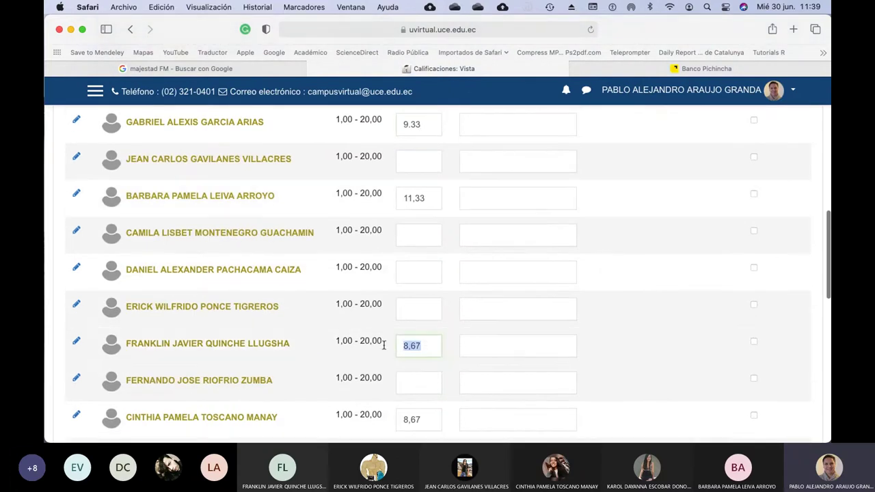
text(9.33)
scroll(387, 342, down, 5)
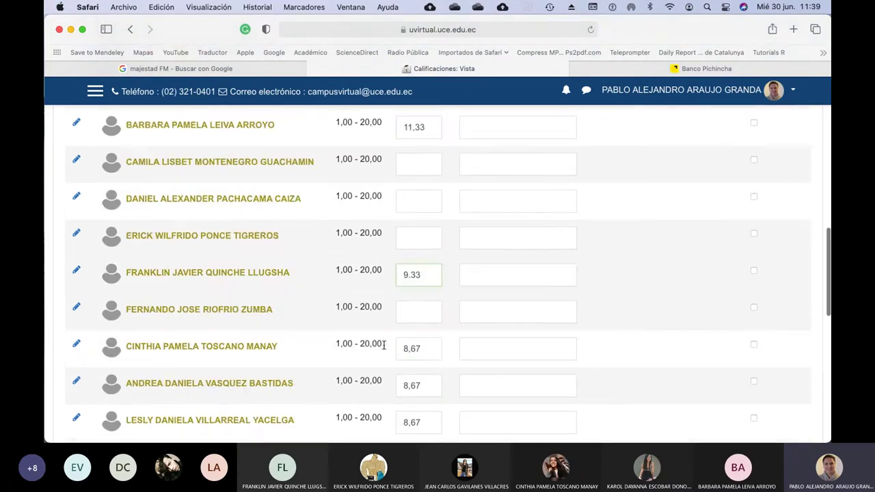
Replace the remaining 8,67 grades with 9.33 by copy and paste, then save the grades.
click(416, 248)
drag(416, 247, 391, 243)
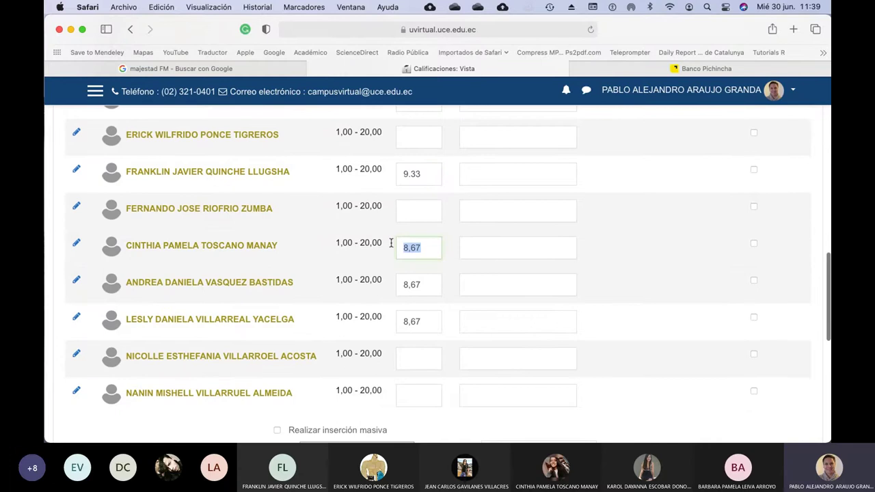
text(9.33)
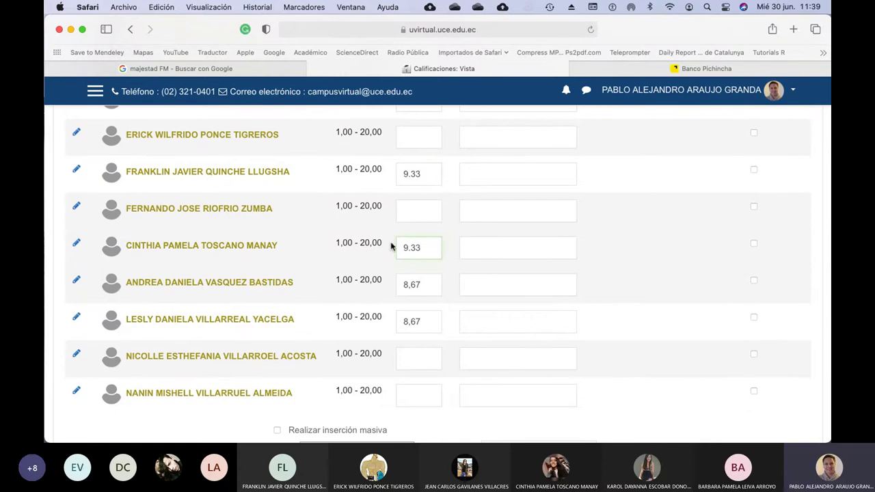
key(super+a)
click(424, 284)
drag(425, 284, 338, 281)
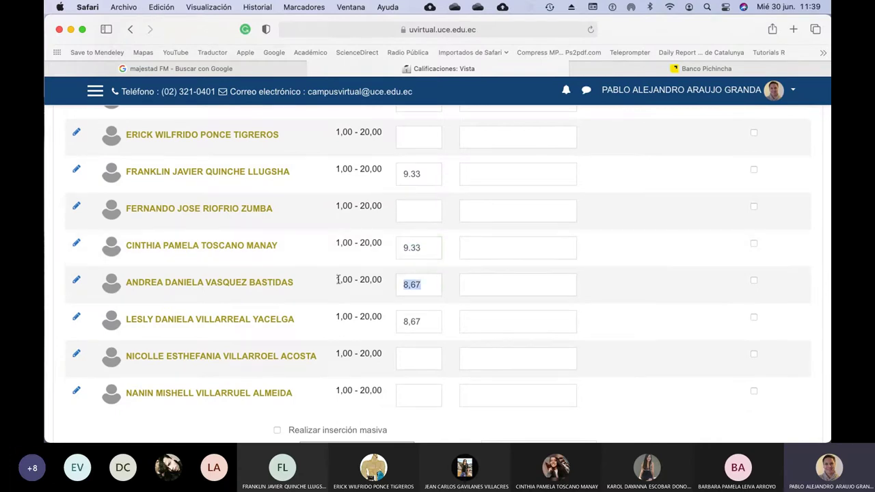
text(9.33)
drag(431, 322, 384, 316)
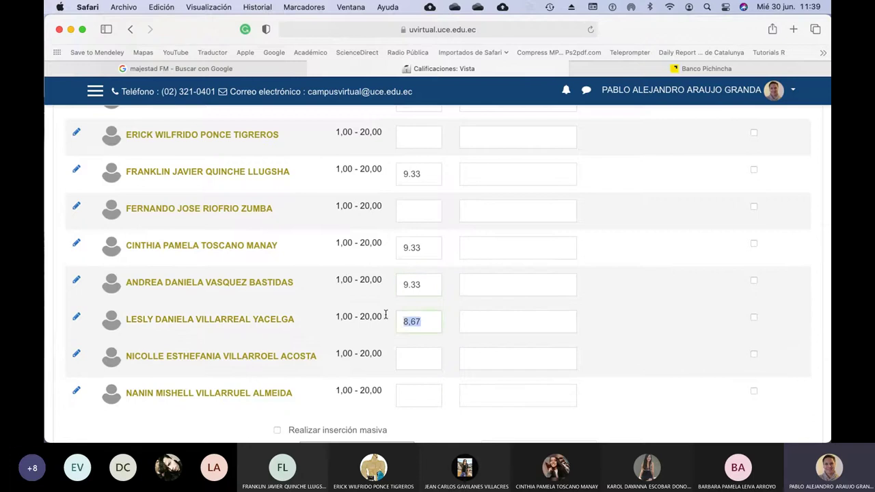
text(9.33)
scroll(387, 317, down, 4)
click(430, 381)
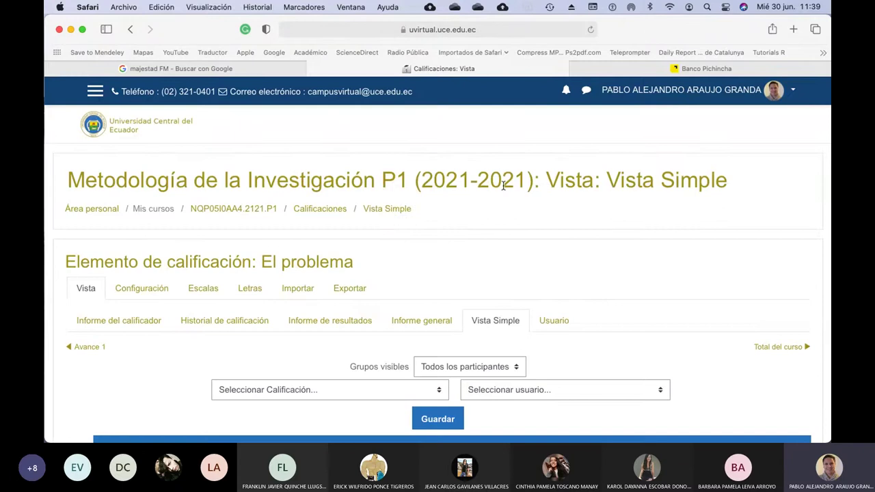
Review the saved Moodle grades, then select the last rubric block's student-name cell in Excel.
scroll(394, 186, down, 5)
scroll(395, 186, down, 4)
scroll(394, 186, up, 2)
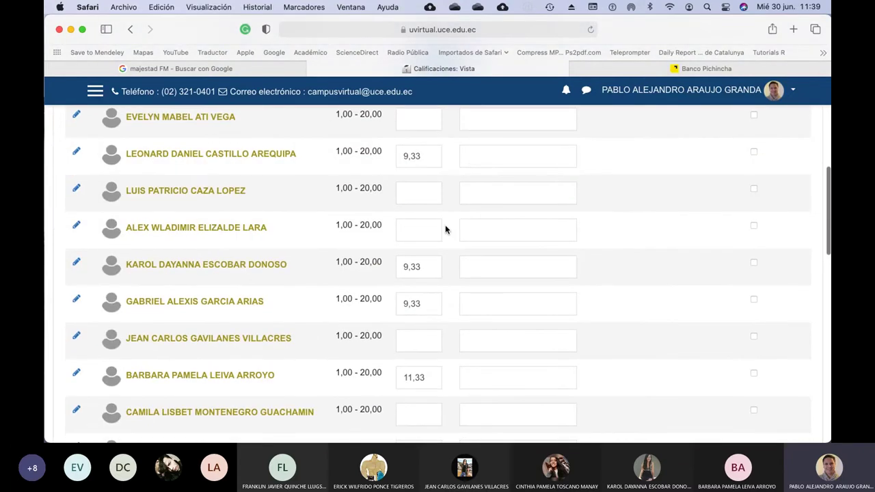
scroll(445, 229, up, 2)
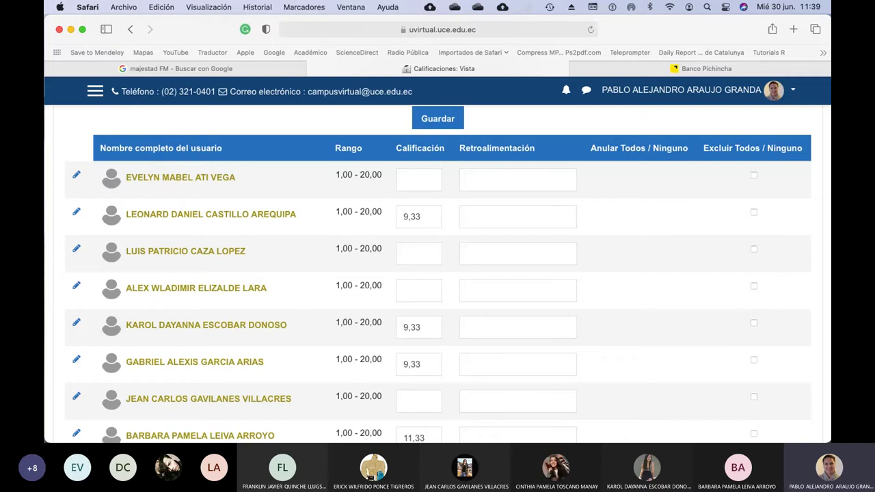
key(super+Tab)
scroll(291, 304, down, 10)
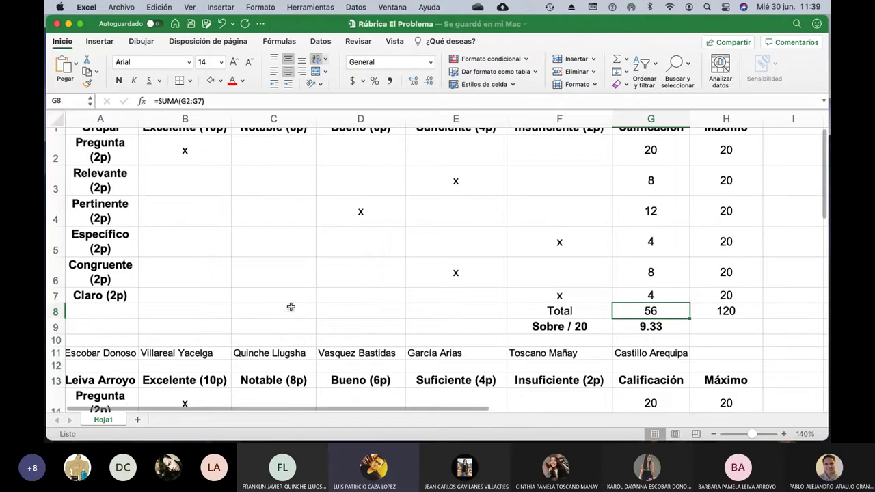
click(103, 152)
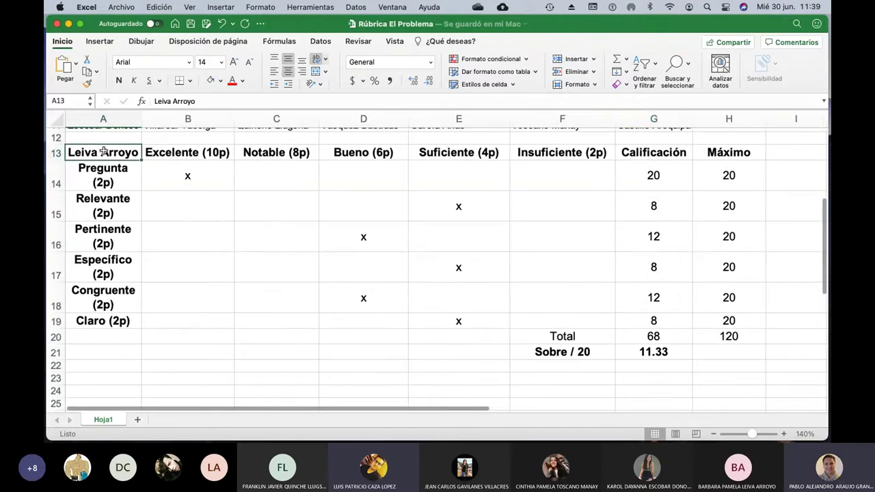
key(shift+Right)
key(shift+Right)
key(shift+Right)
key(shift+Right)
key(shift+Right)
key(shift+Right)
key(shift+Right)
key(shift+Right)
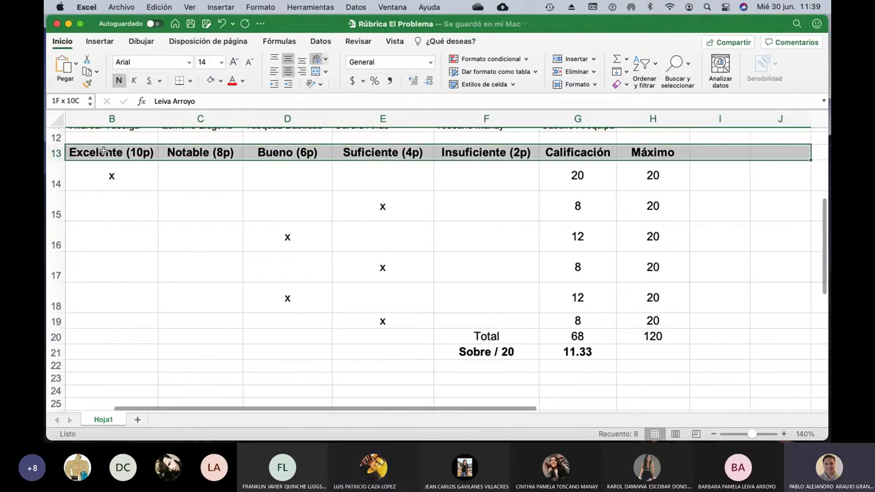
Copy the rubric block A13:H21 and paste it at A23.
key(shift+Left)
key(shift+Down)
key(shift+Down)
key(shift+Down)
key(shift+Down)
key(shift+Down)
key(shift+Down)
key(shift+Down)
key(shift+Down)
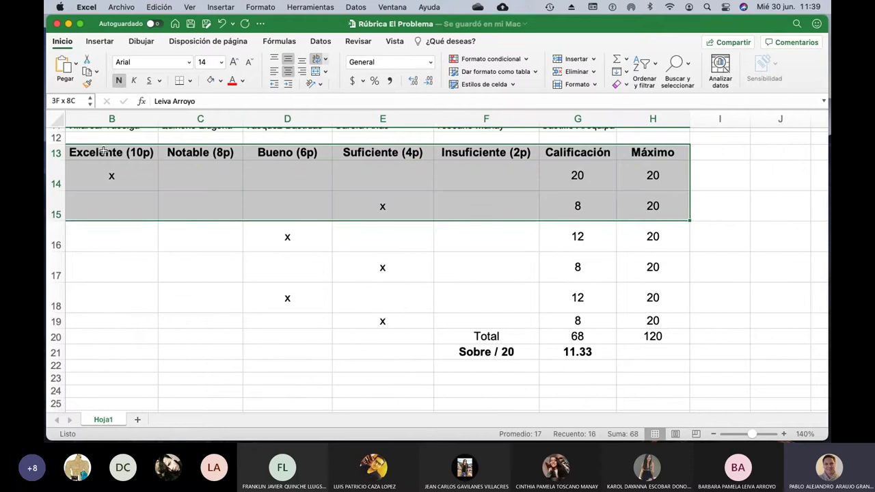
key(super+c)
key(Down)
key(Down)
key(Down)
key(Down)
key(Down)
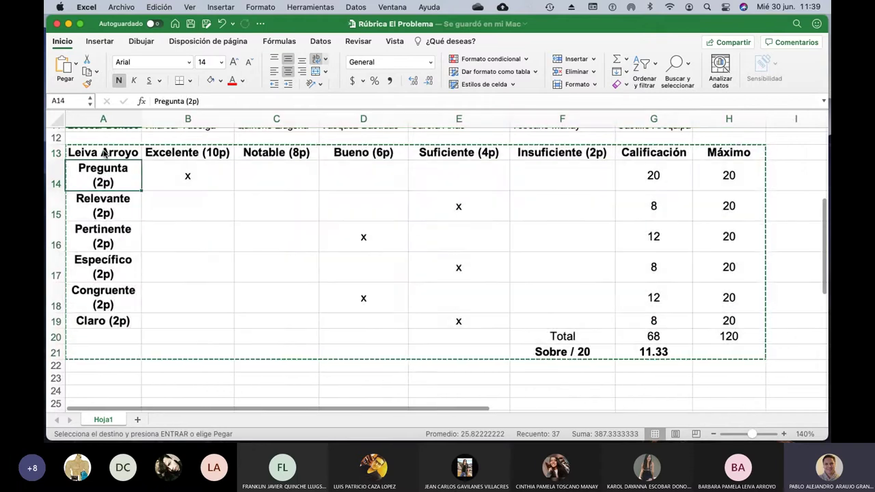
key(Down)
key(Down)
key(Down)
key(Down)
key(Down)
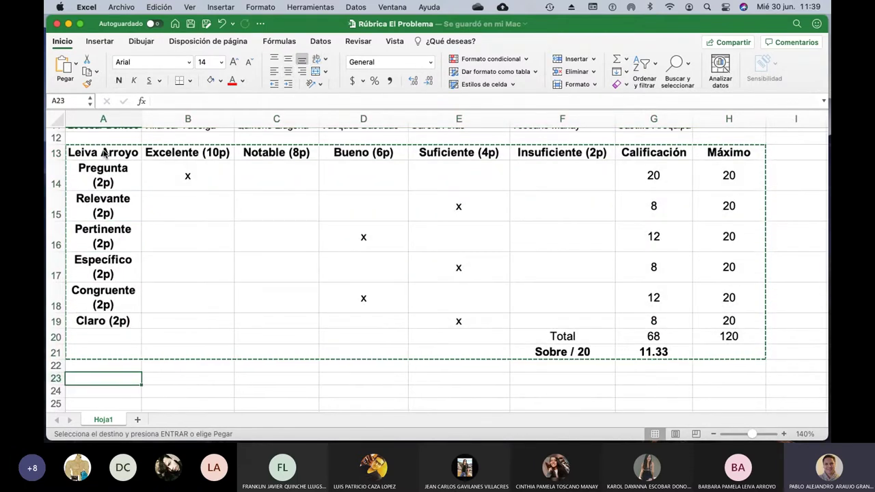
key(super+v)
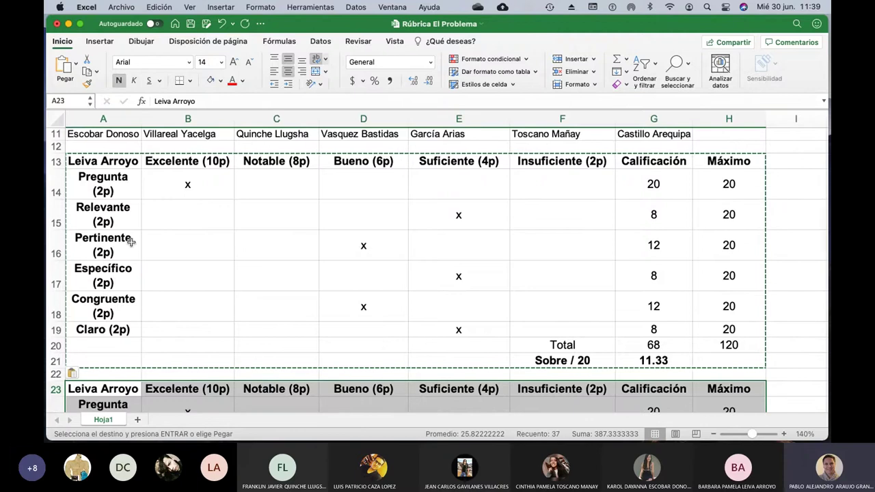
Enter the next student's surname in A23 and clear the pasted Pregunta and Relevante marks.
click(101, 386)
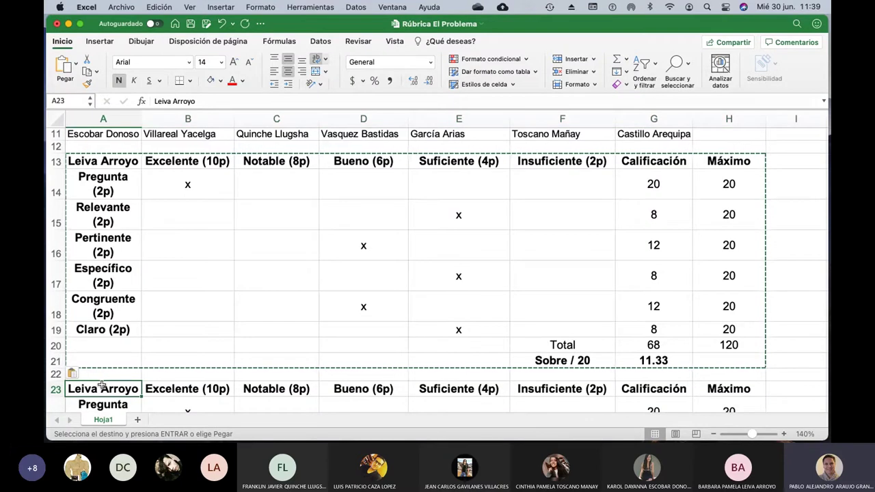
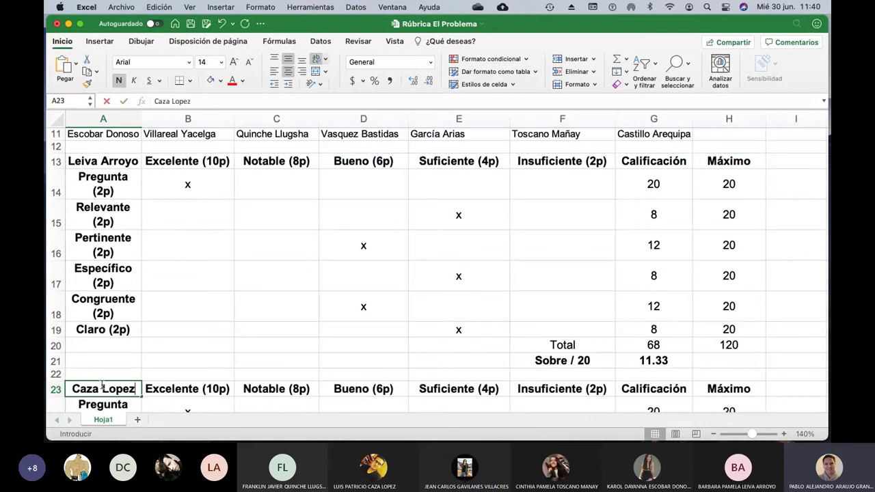
key(Return)
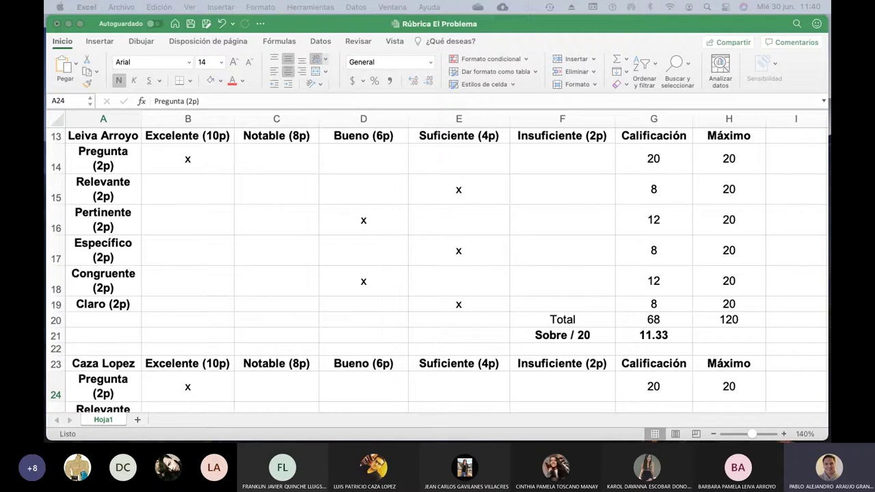
scroll(420, 322, down, 5)
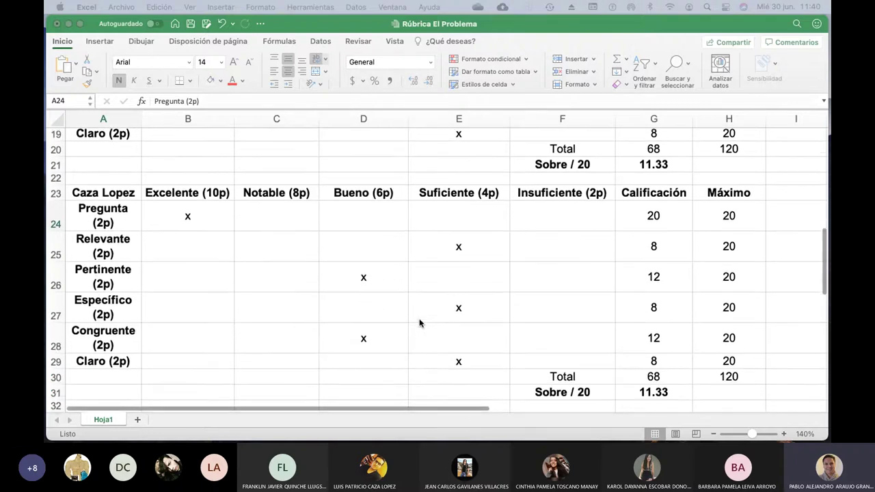
click(205, 197)
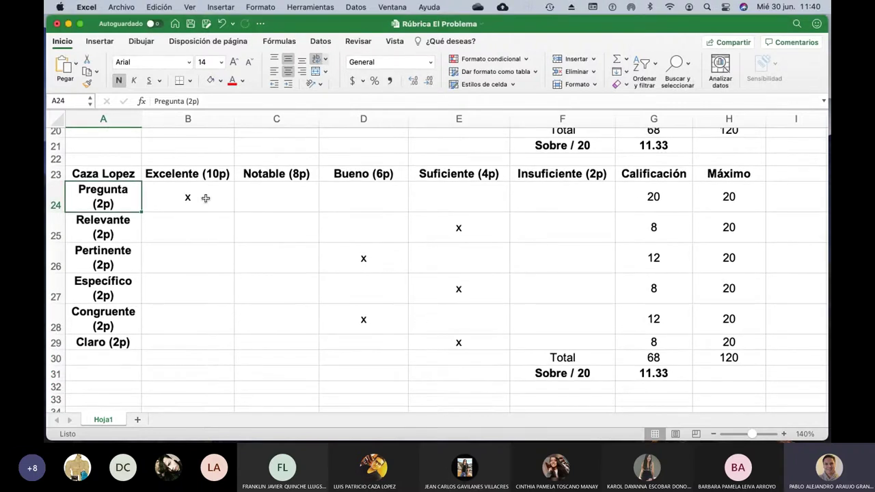
click(207, 199)
key(Delete)
key(Right)
key(Right)
key(Right)
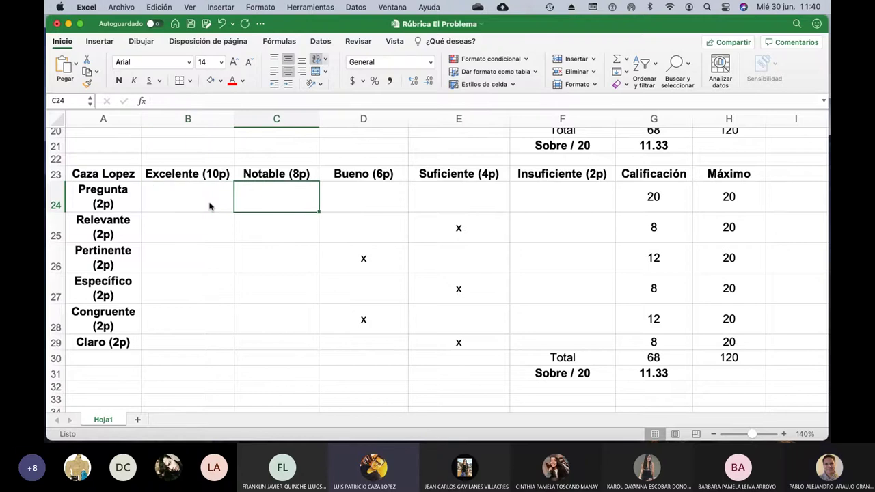
key(Down)
key(Delete)
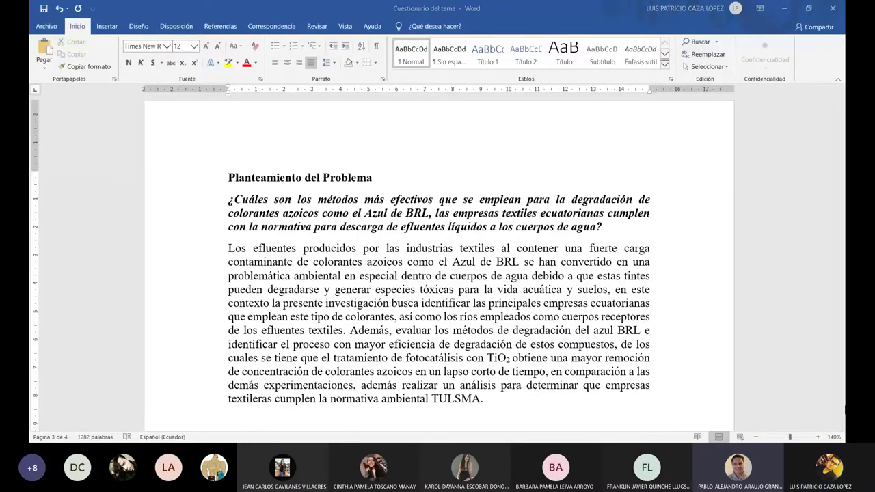
click(616, 250)
scroll(615, 253, down, 1)
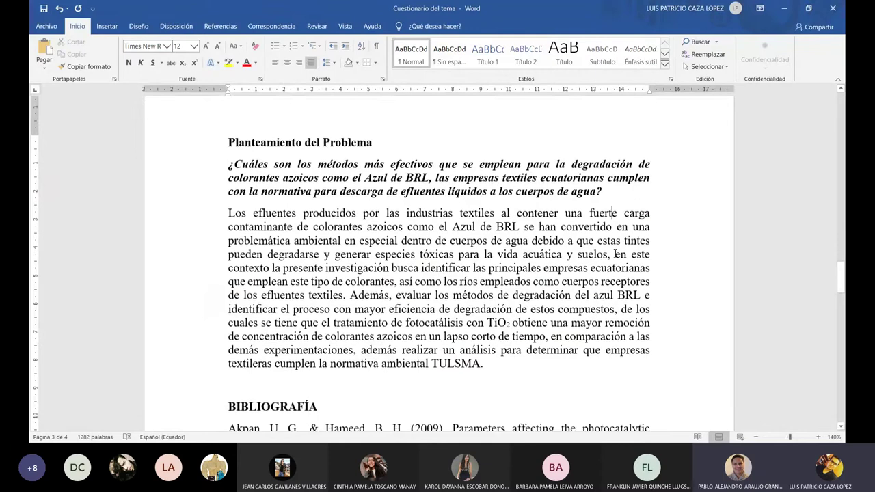
scroll(614, 253, up, 1)
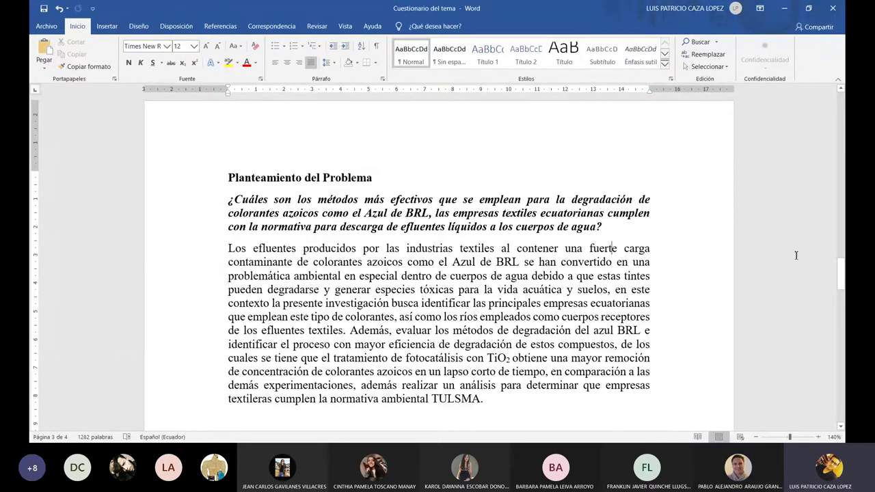
drag(841, 283, 840, 285)
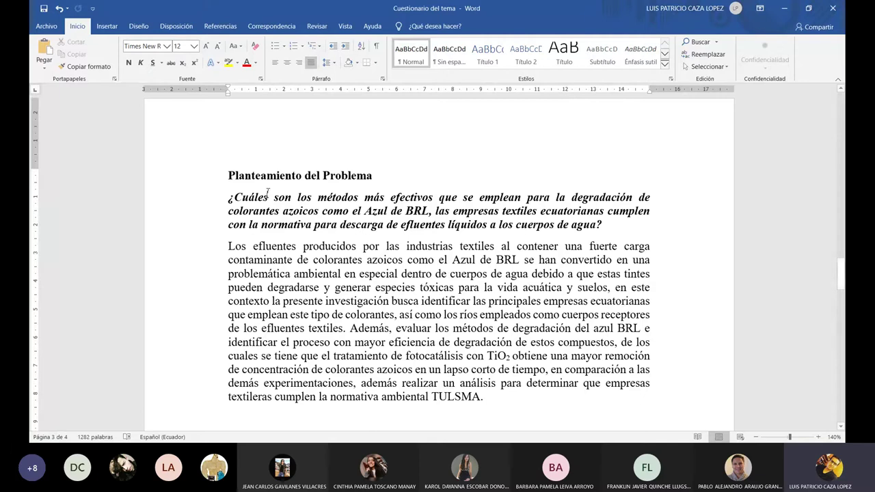
drag(235, 197, 360, 199)
click(415, 216)
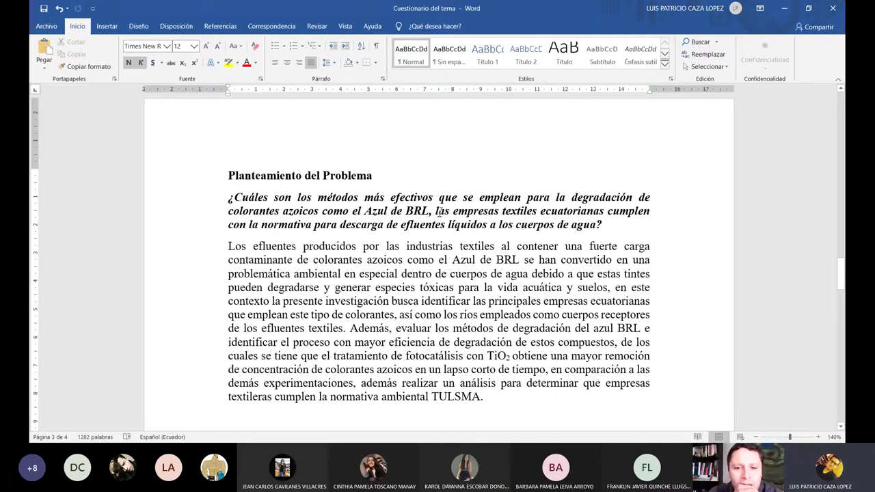
drag(454, 210, 537, 210)
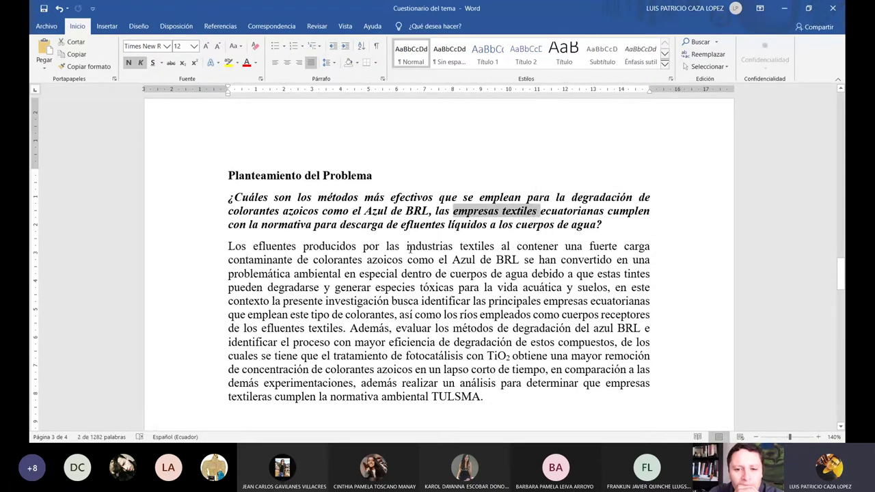
click(311, 254)
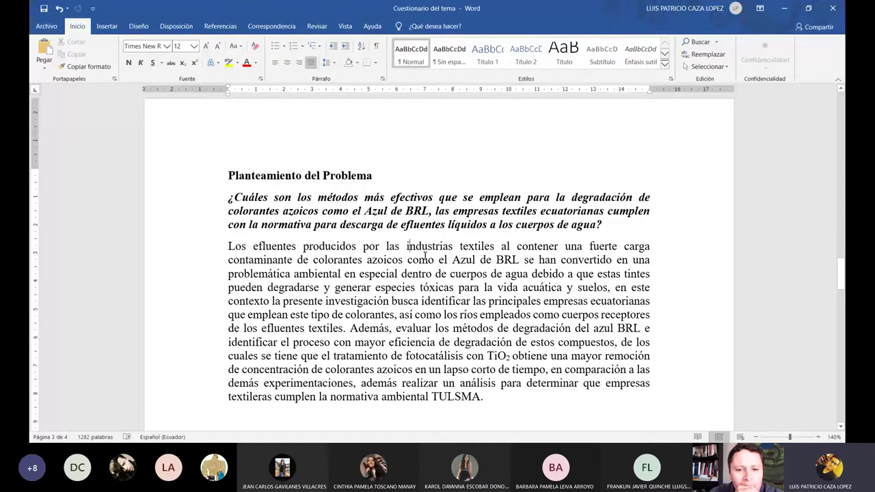
Read through the problem statement and add an empty paragraph after 'TULSMA.'.
double_click(226, 246)
click(268, 273)
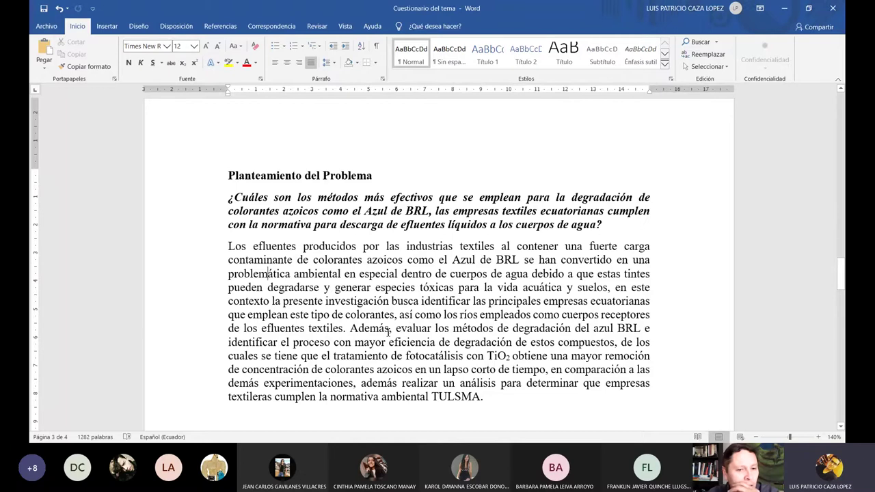
drag(351, 328, 417, 329)
click(439, 355)
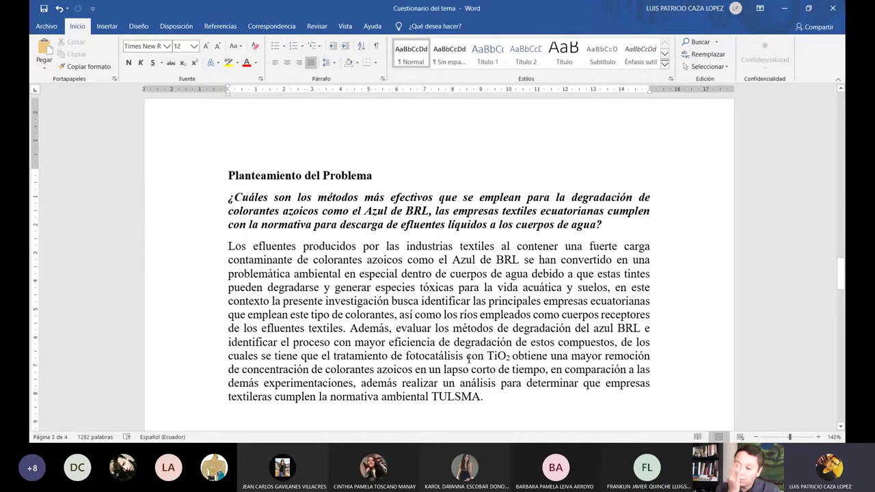
drag(376, 369, 481, 364)
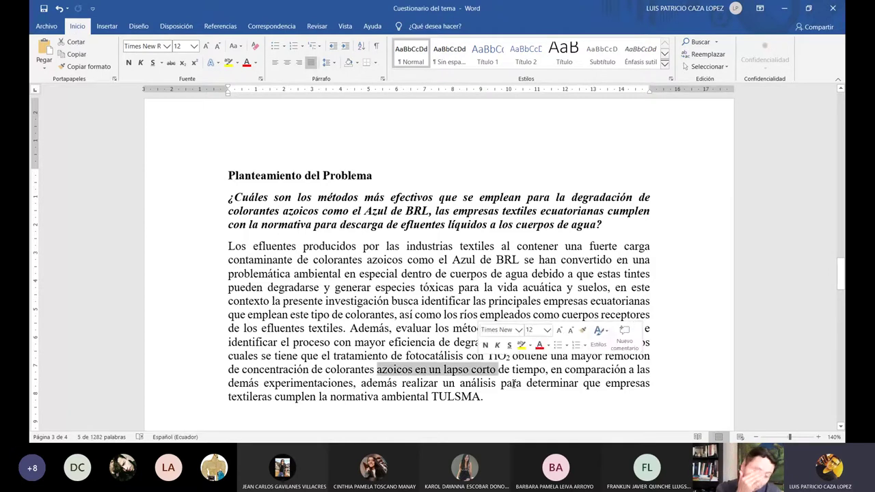
click(513, 384)
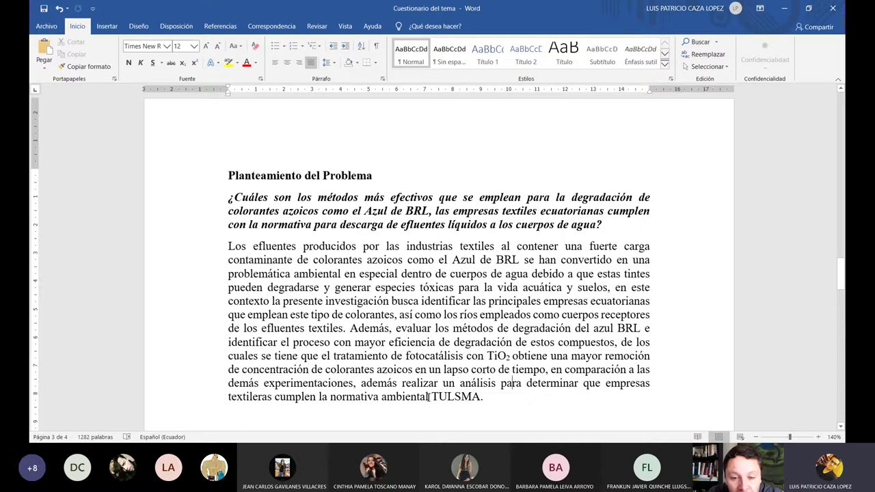
drag(428, 396, 504, 404)
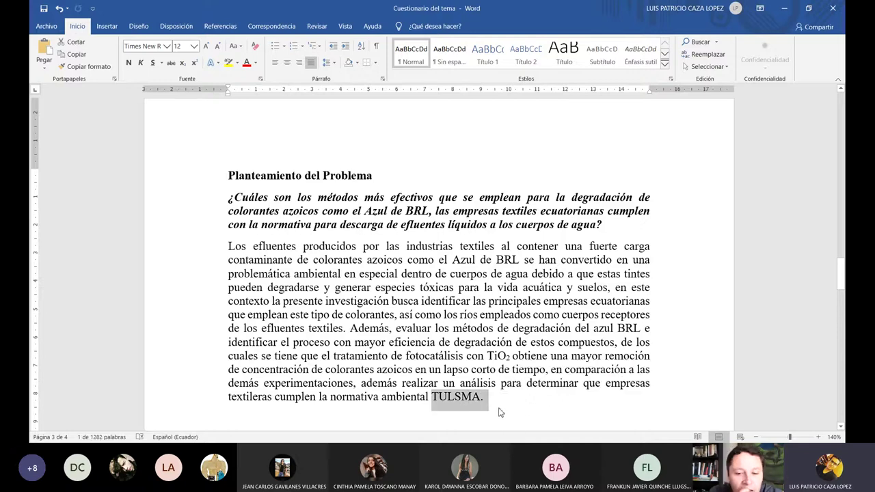
click(506, 409)
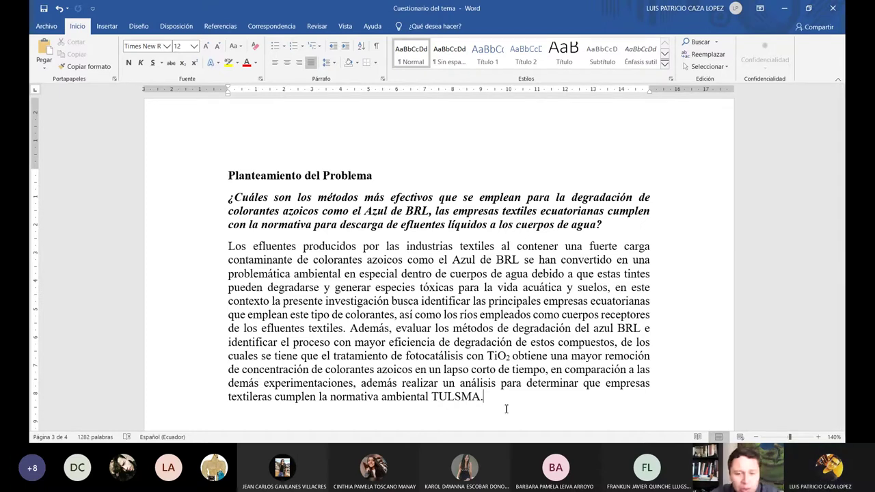
key(Return)
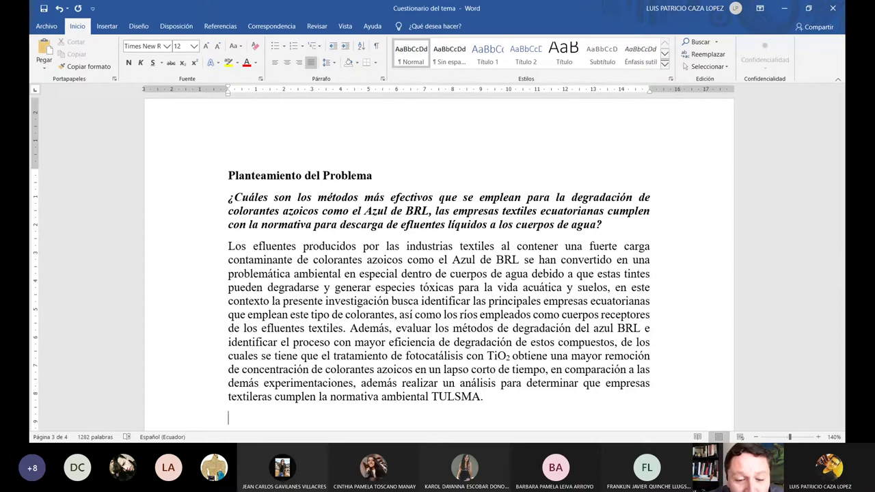
Type a bold 'Observaciones:' label, then turn bold off.
key(ctrl+n)
text(Observac)
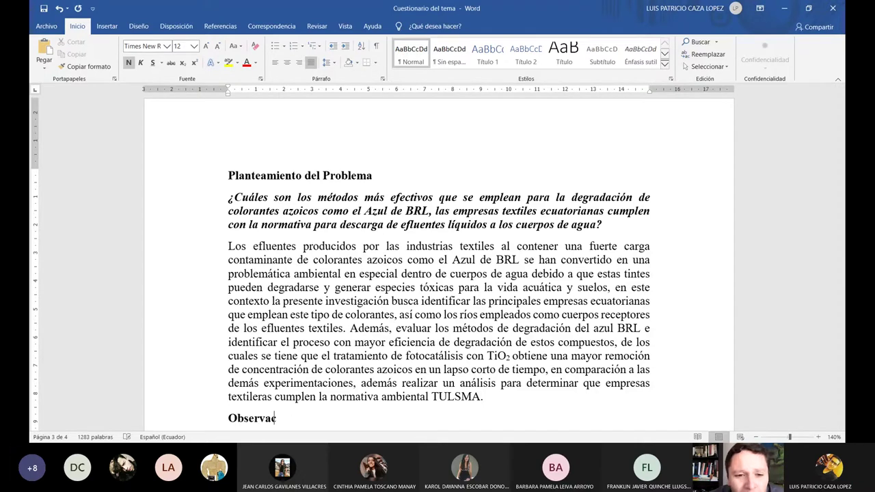
text(iones:)
key(ctrl+n)
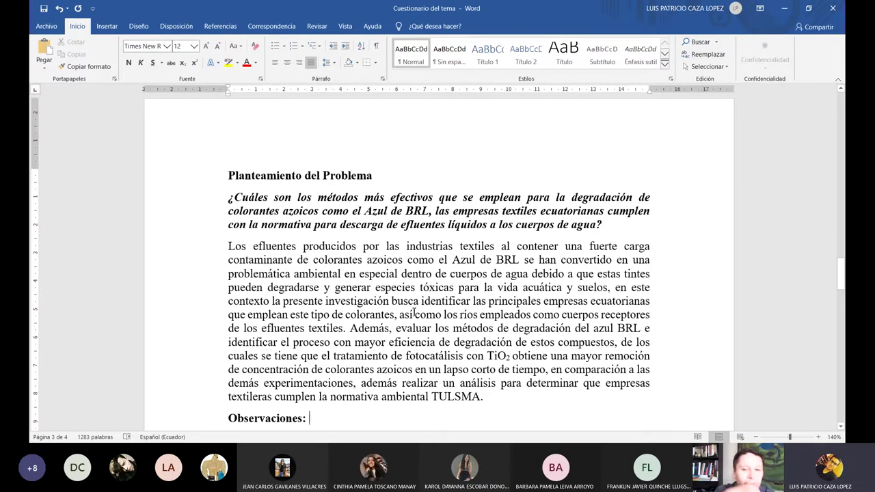
scroll(414, 313, up, 10)
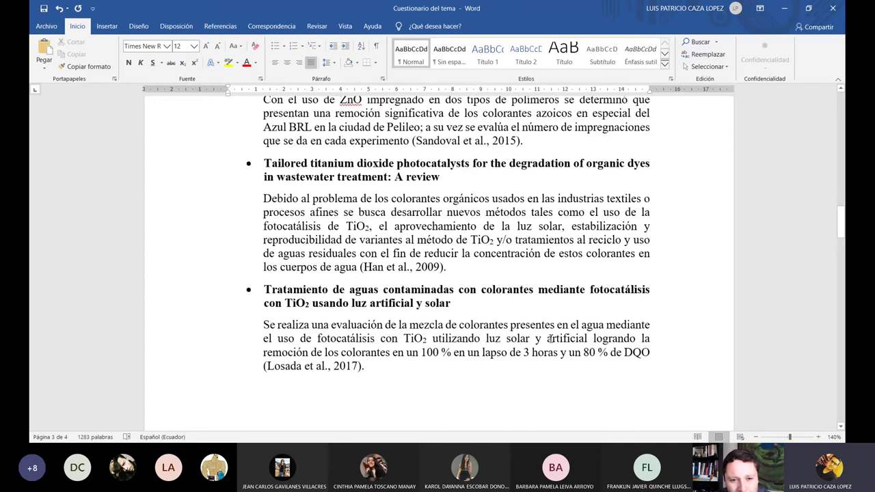
scroll(381, 290, up, 1)
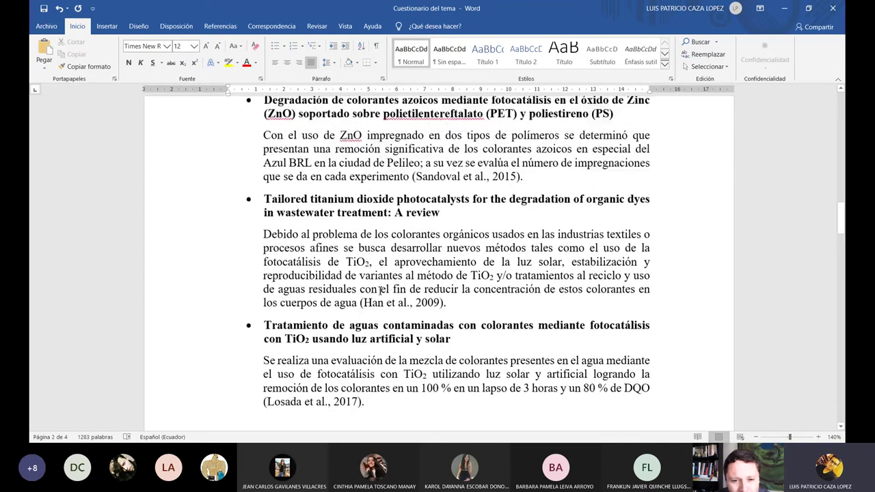
scroll(380, 290, up, 4)
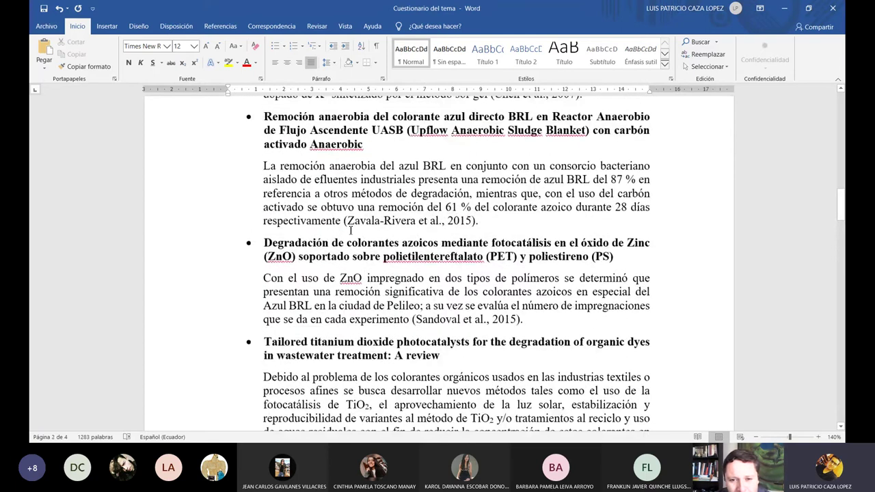
scroll(422, 220, down, 18)
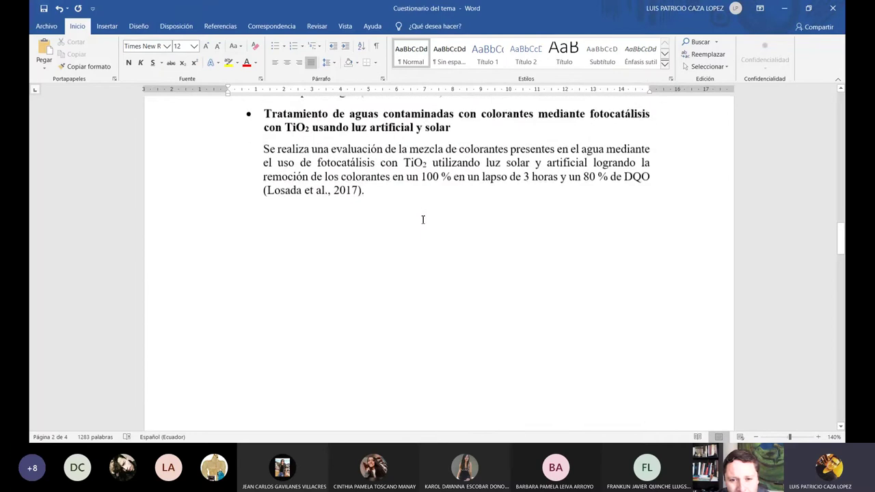
scroll(423, 219, down, 2)
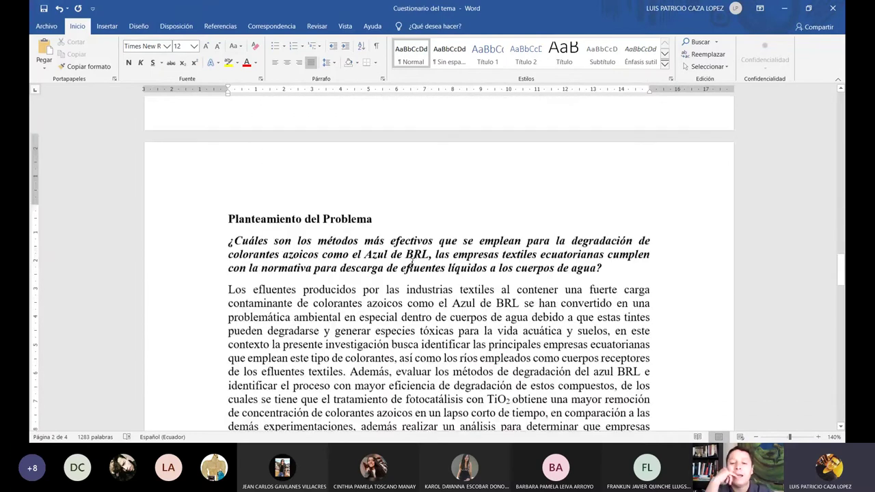
scroll(412, 264, down, 2)
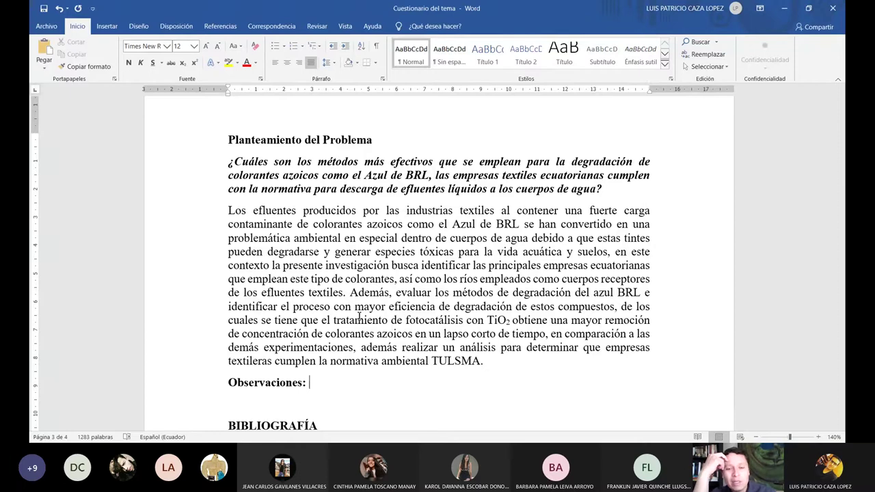
Change 'textiles' to 'textileras' in the question.
click(538, 175)
key(BackSpace)
text(ras)
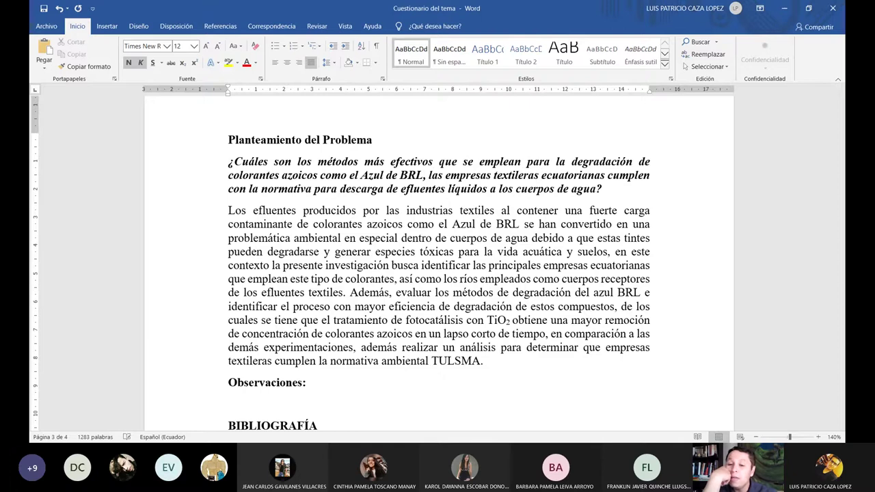
click(538, 210)
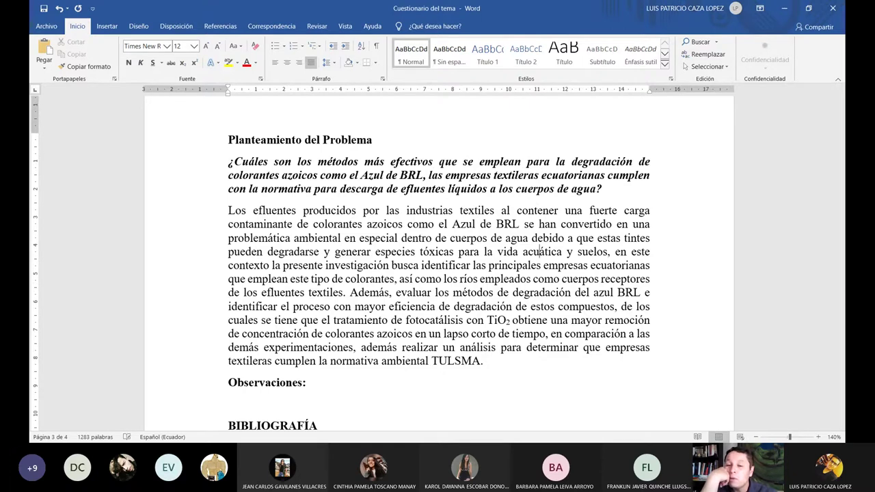
Write 'normativas y redacción; comparación de datos.' after Observaciones:.
click(353, 376)
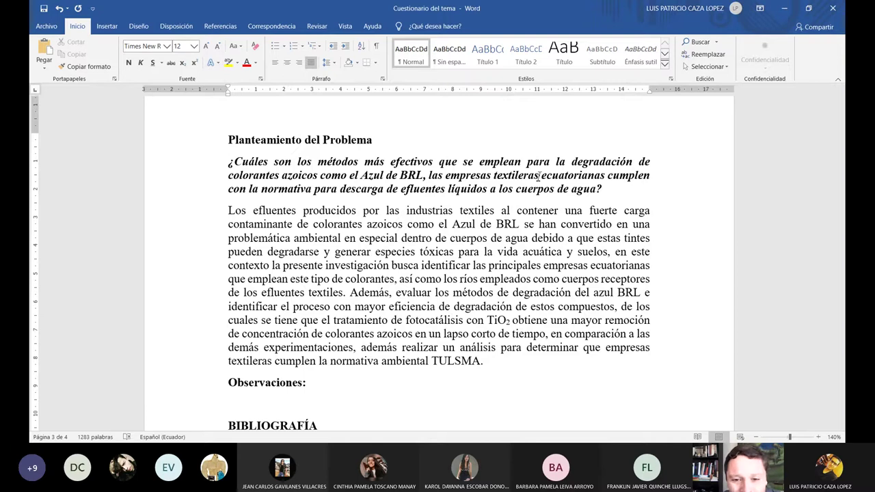
text(Análisis)
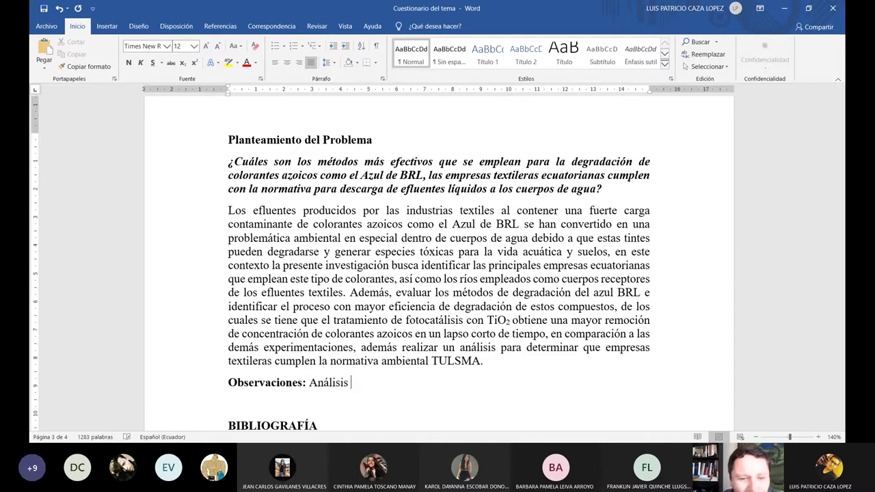
text( de)
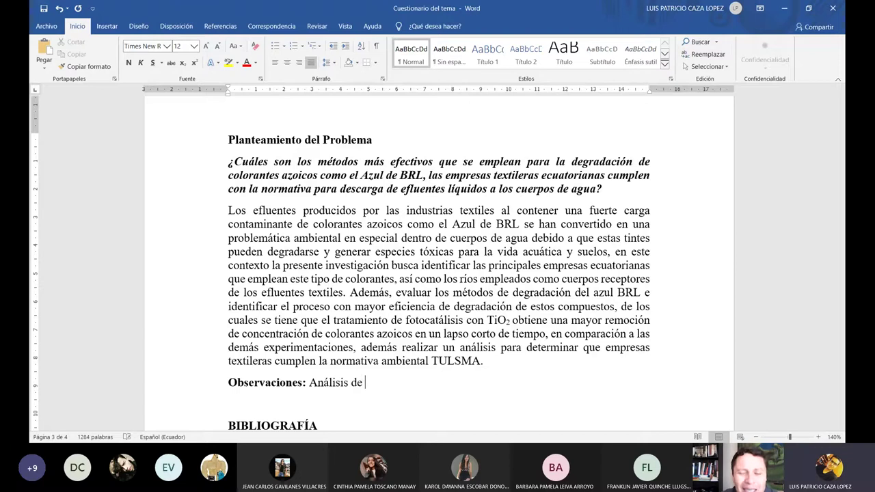
key(BackSpace)
key(BackSpace)
key(BackSpace)
key(BackSpace)
key(BackSpace)
key(BackSpace)
key(BackSpace)
key(BackSpace)
key(BackSpace)
key(BackSpace)
key(BackSpace)
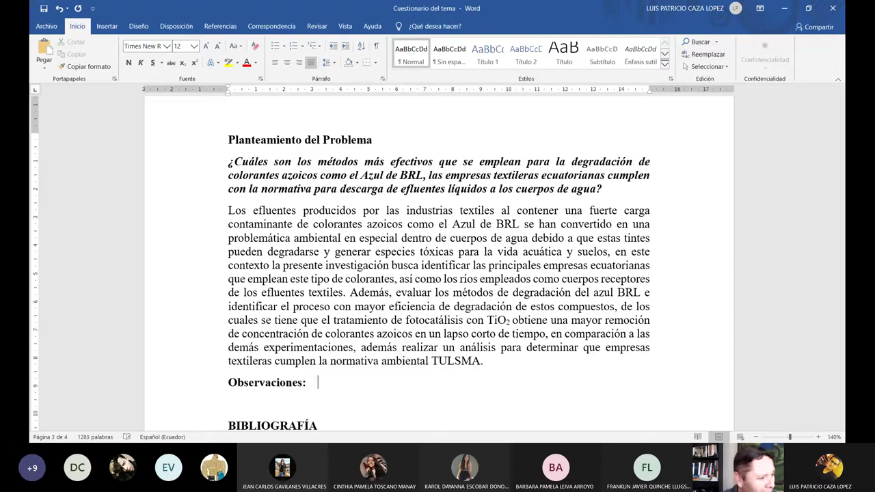
text(normativas)
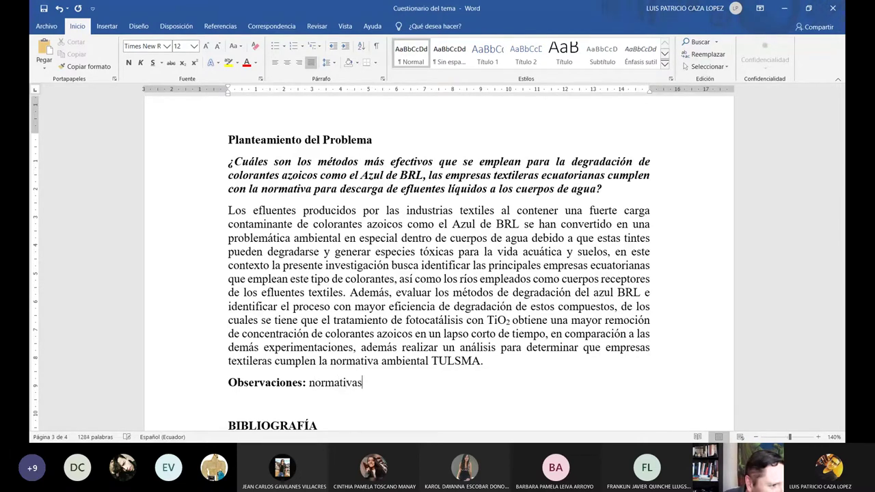
text( y redac)
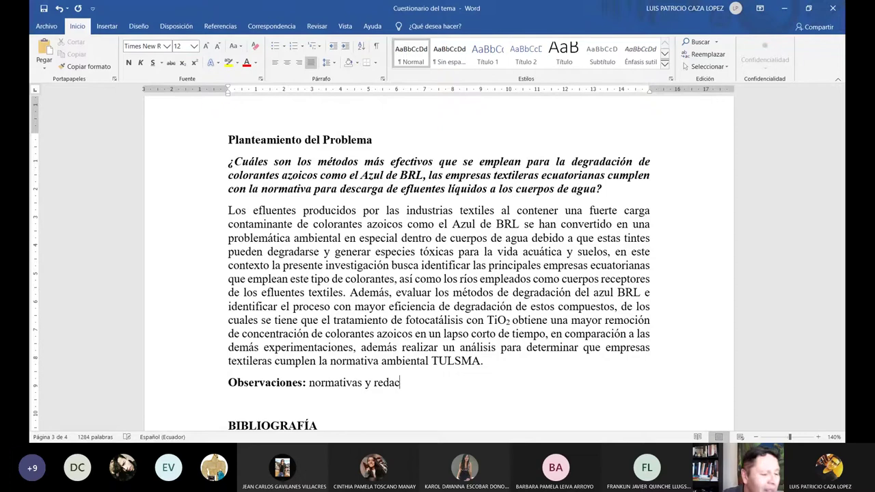
text(ción.)
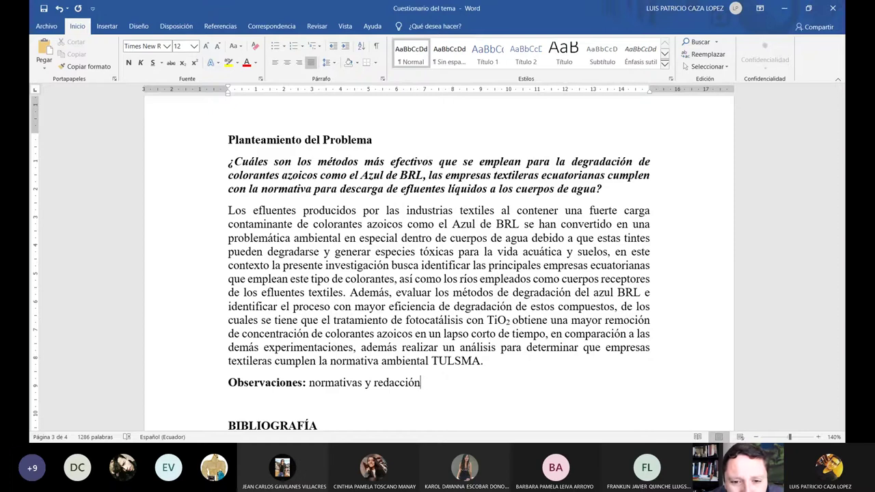
text(; c)
key(BackSpace)
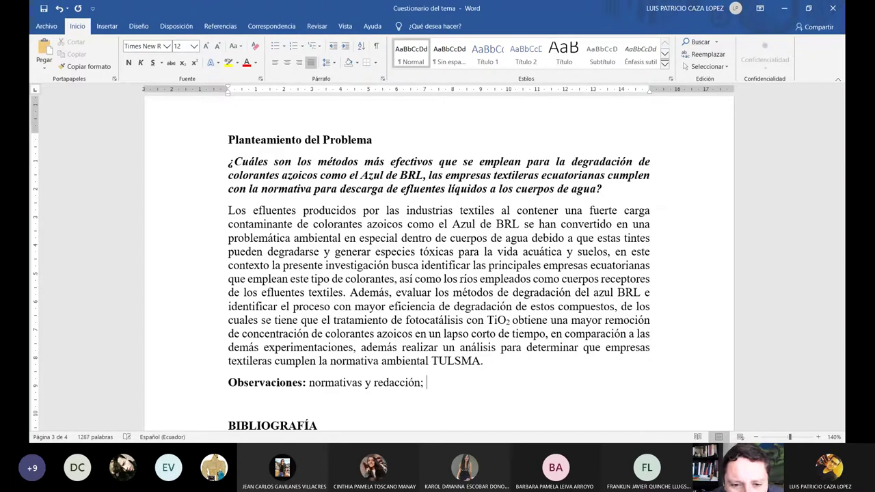
text(comparación )
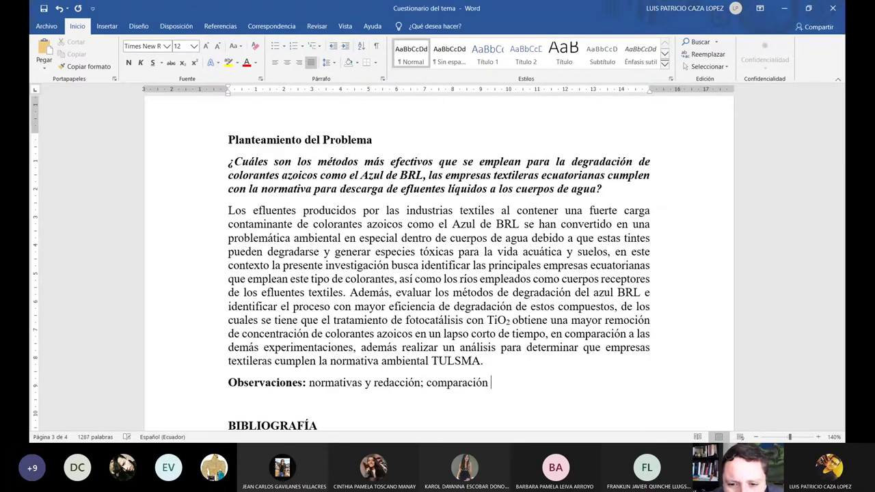
text(de datos)
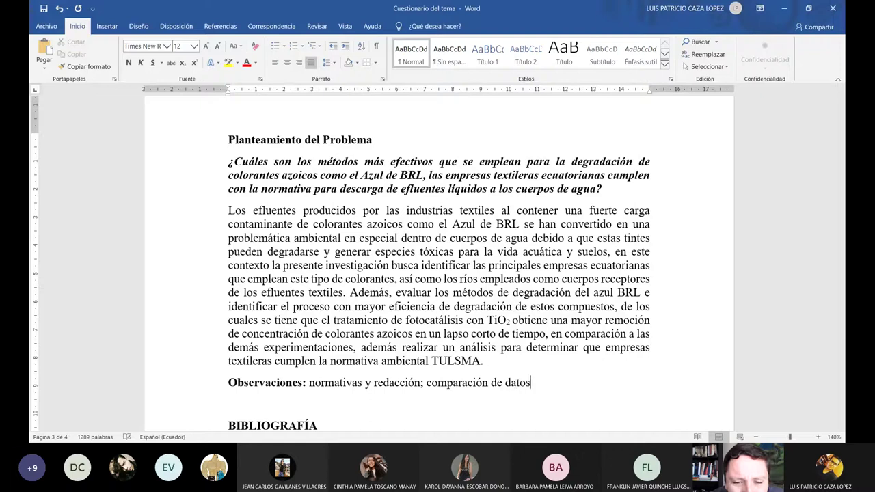
text(.)
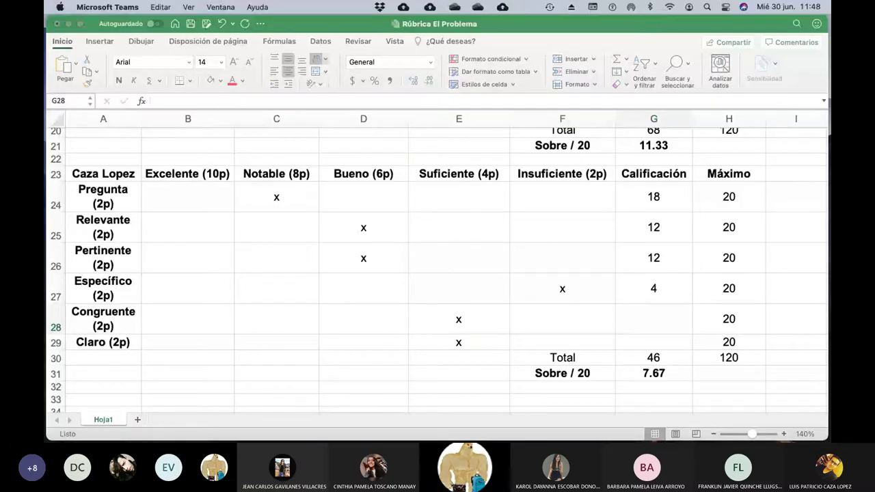
click(426, 228)
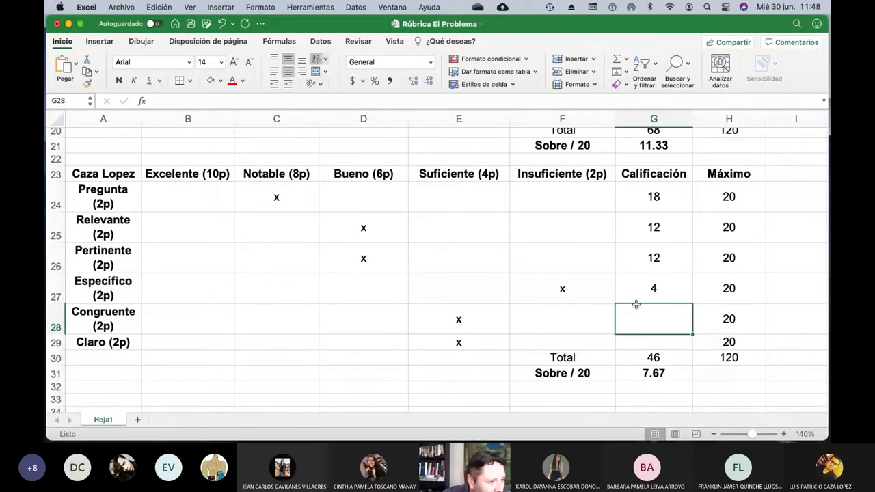
text(8)
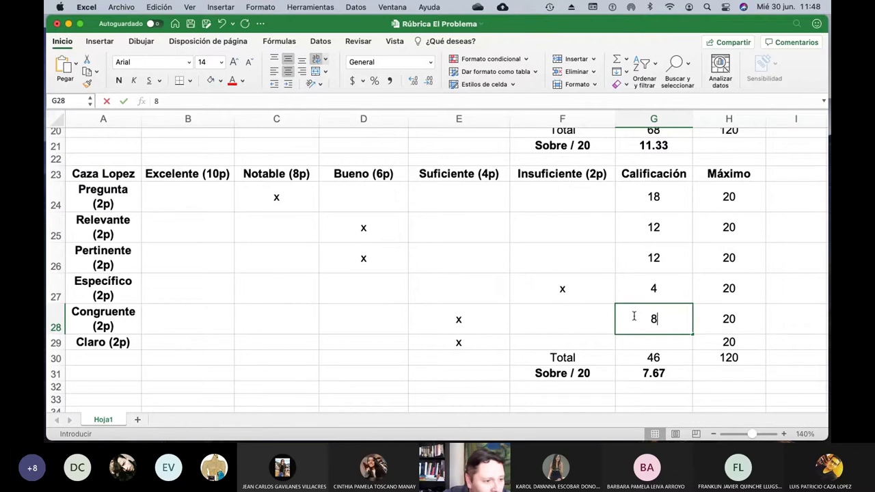
key(Return)
text(8)
key(Return)
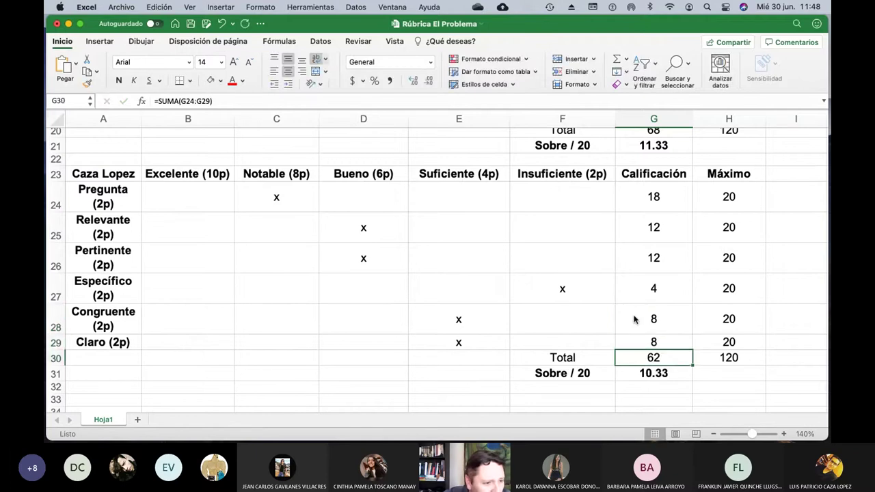
key(Up)
key(Up)
key(Up)
key(Up)
key(Up)
key(Up)
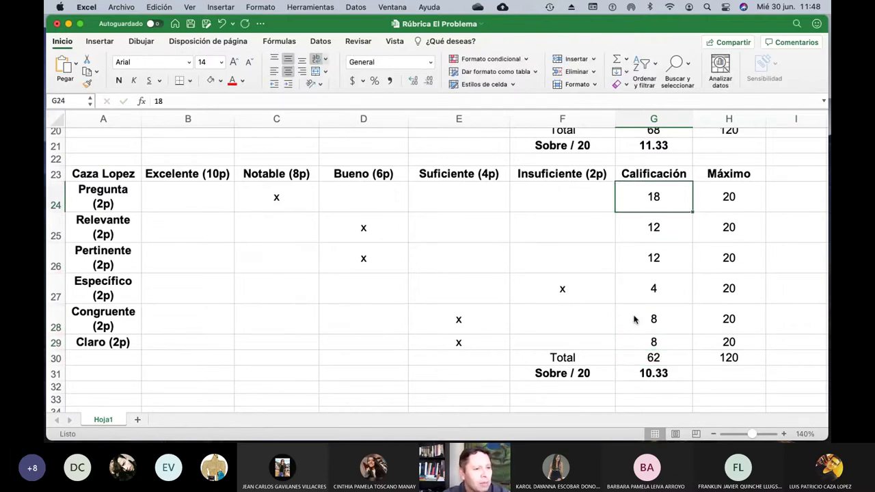
key(Down)
key(Down)
key(Down)
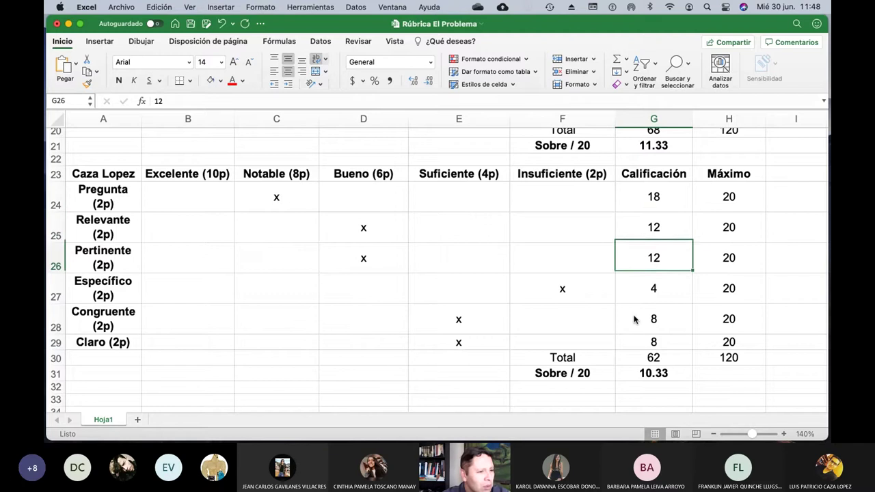
key(Down)
key(Down)
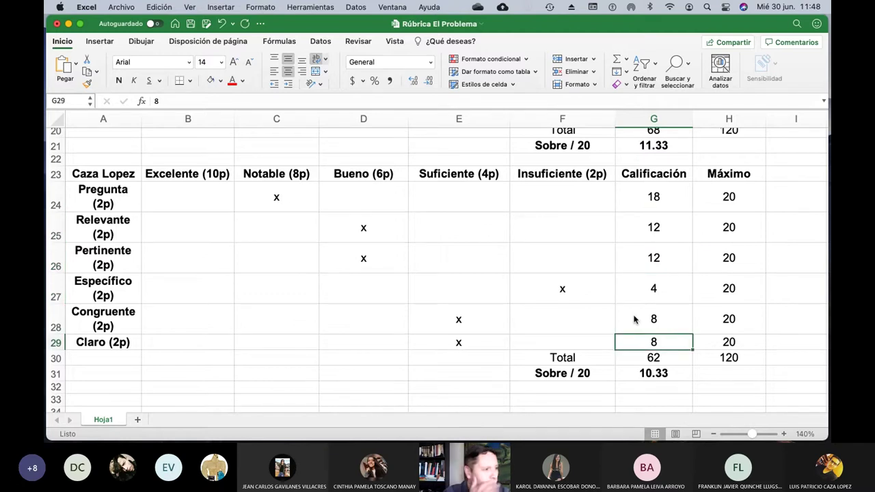
Save the third student's El problema grade of 10.33 in Moodle and return to the list.
key(ctrl+Right)
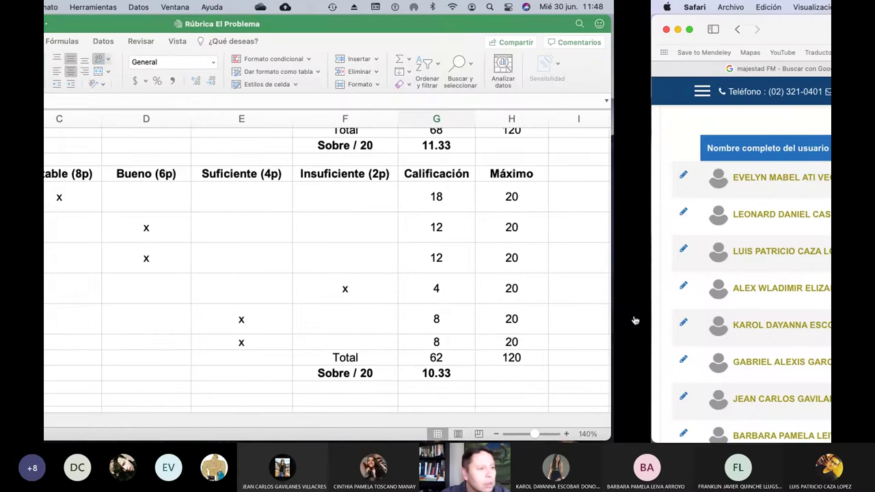
click(423, 255)
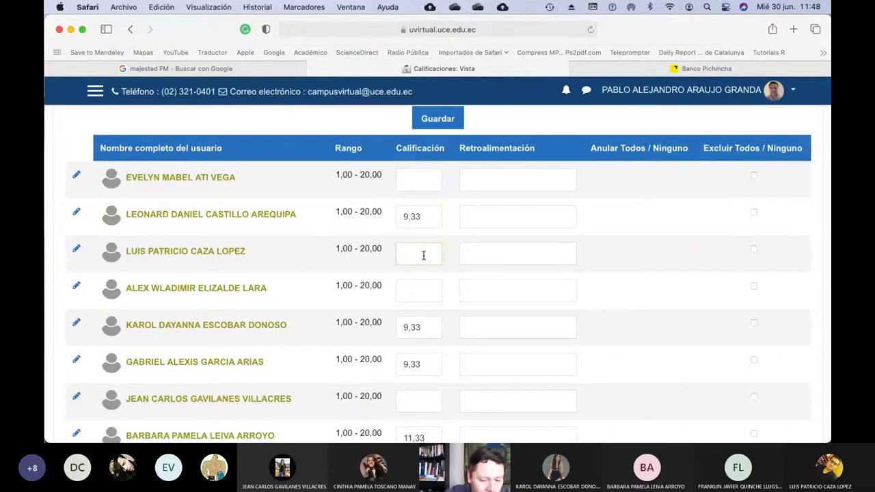
text(10.33)
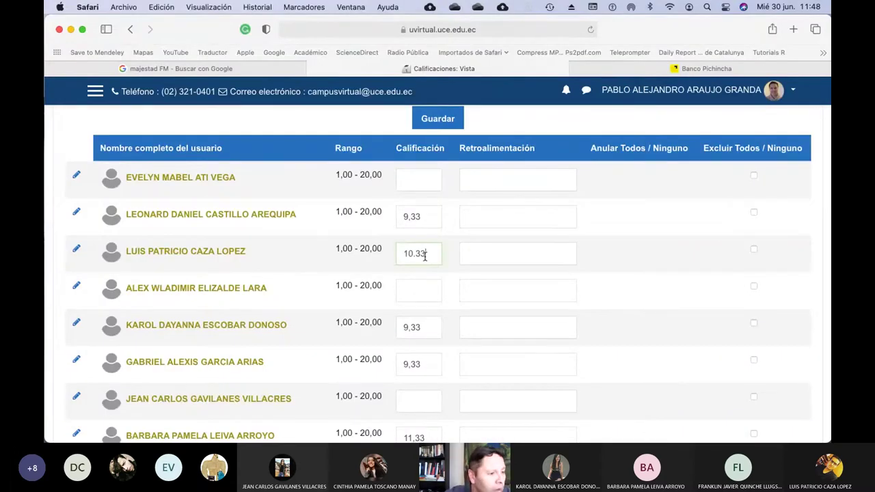
scroll(464, 254, down, 15)
click(438, 286)
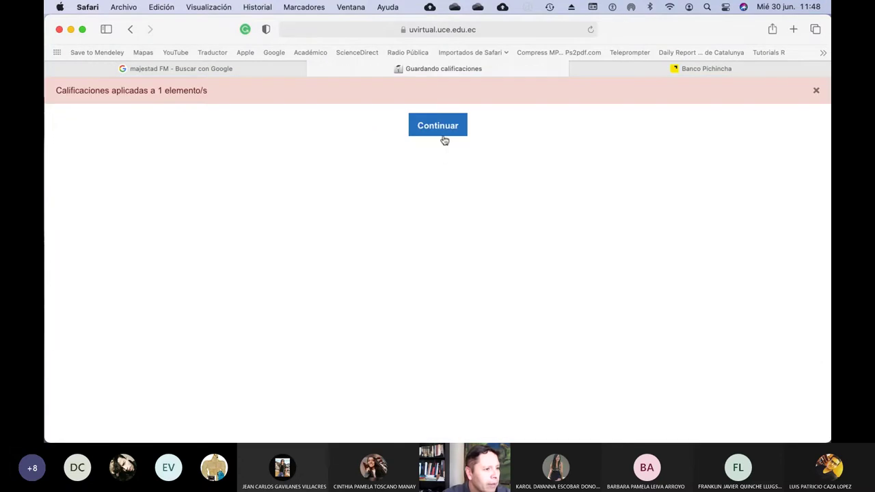
click(441, 130)
scroll(476, 245, down, 12)
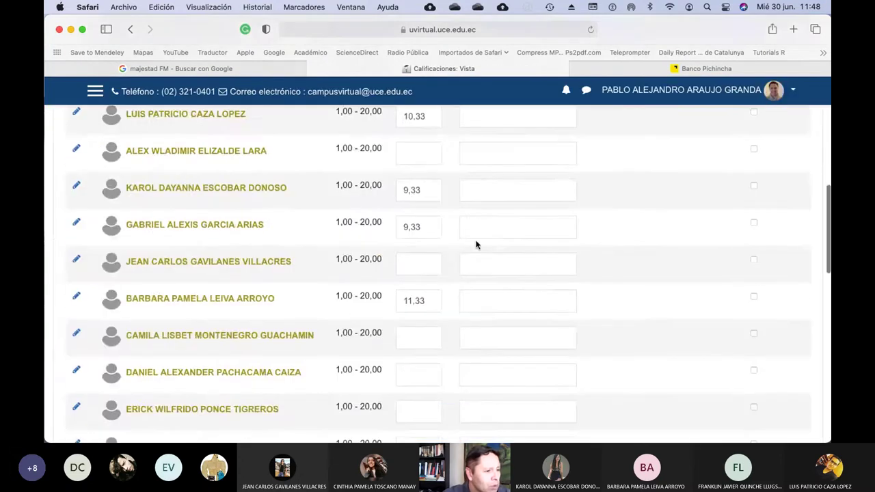
scroll(477, 245, down, 3)
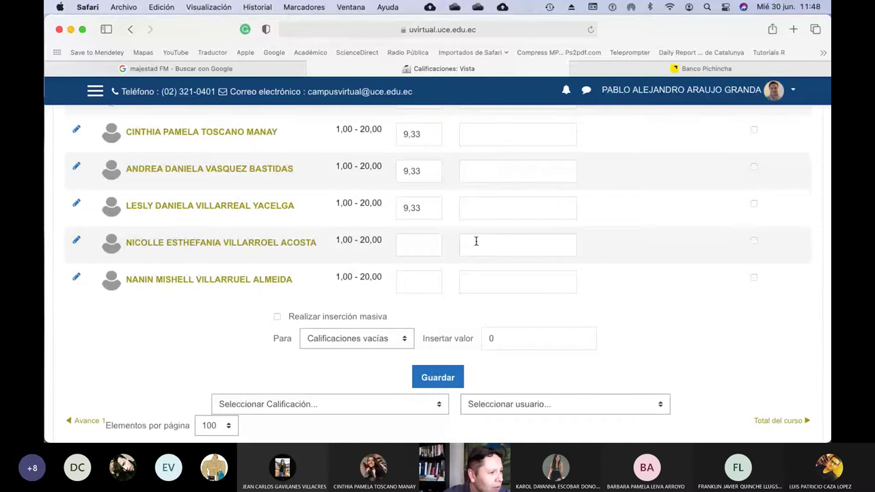
click(411, 244)
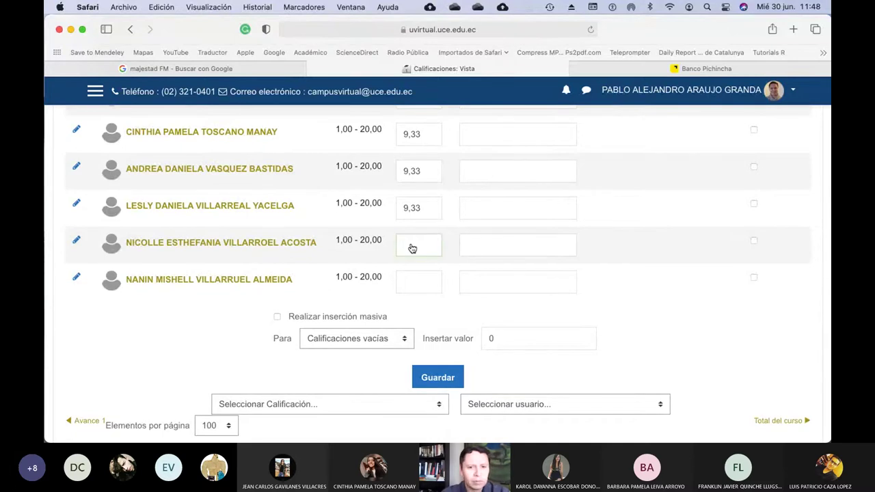
key(ctrl+Left)
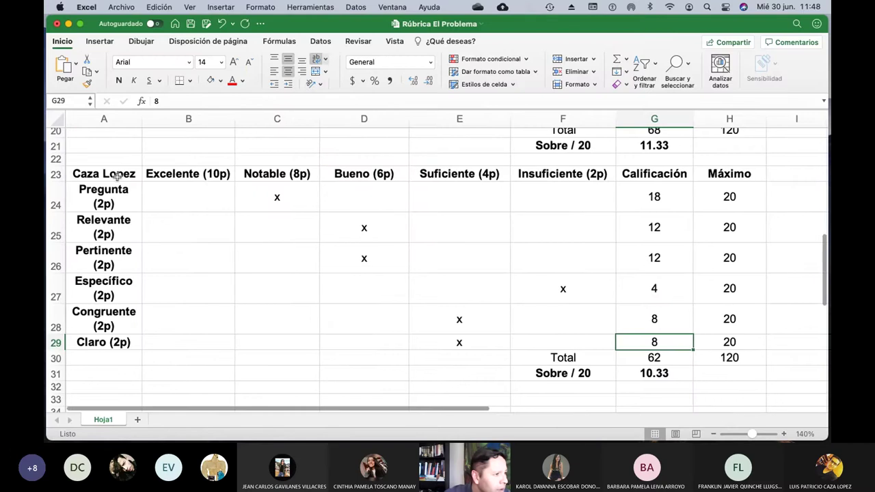
Copy the rubric block A23:H31 and paste it starting at A33.
click(117, 176)
key(shift+Right)
key(shift+Right)
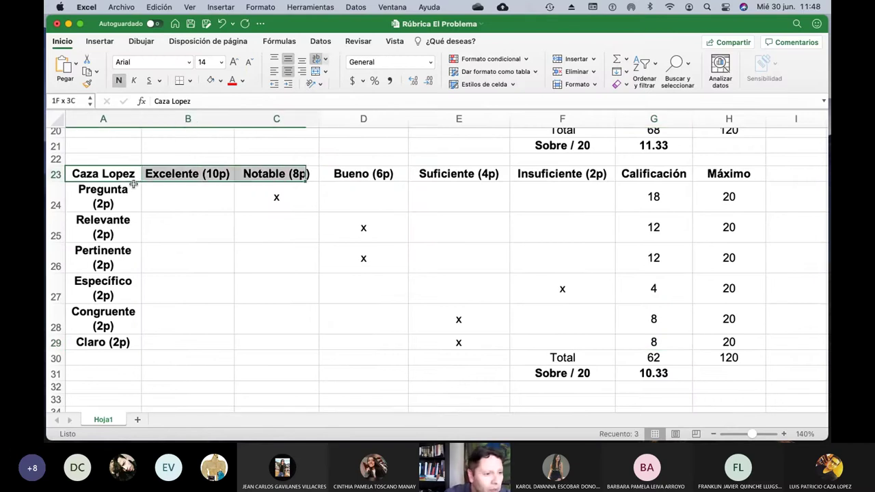
key(shift+Right)
key(shift+Right)
key(shift+Right)
key(shift+Right)
key(shift+Right)
key(shift+Down)
key(shift+Down)
key(shift+Down)
key(shift+Down)
key(shift+Down)
key(shift+Down)
key(shift+Down)
key(shift+Down)
key(shift+Down)
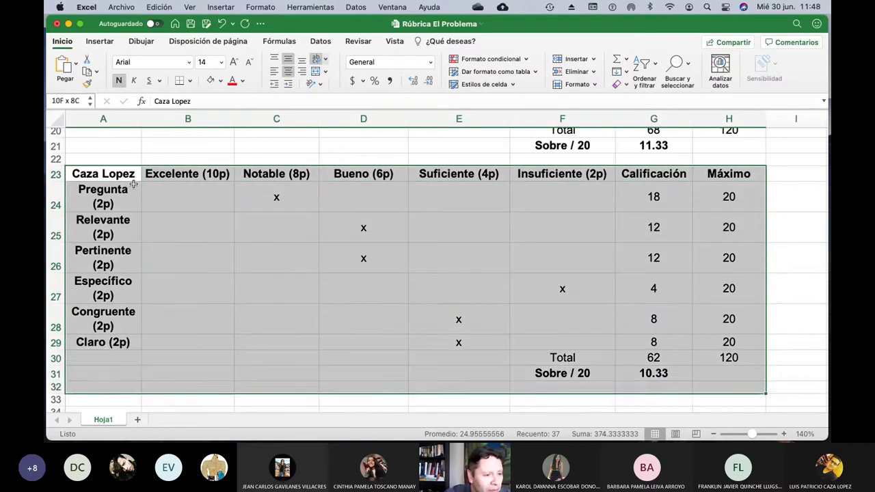
key(shift+Up)
key(super+c)
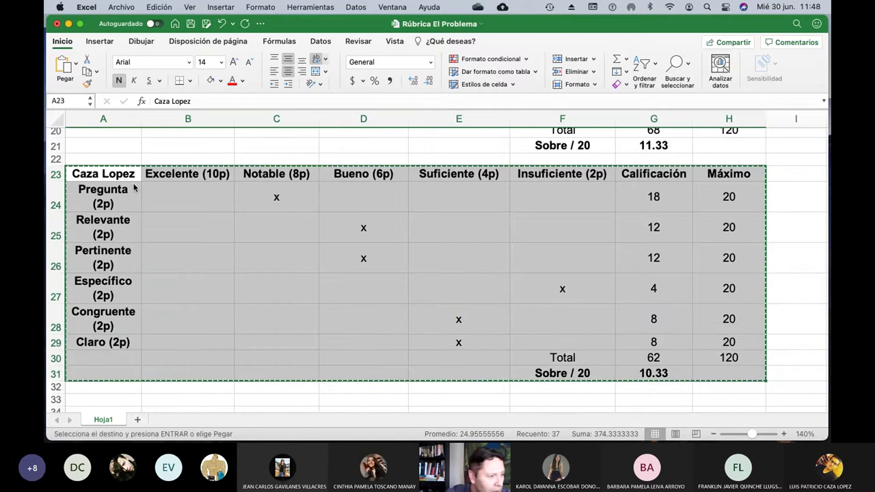
key(Down)
key(Down)
key(Down)
key(Down)
key(Down)
key(Down)
key(Down)
key(Down)
key(Down)
key(Down)
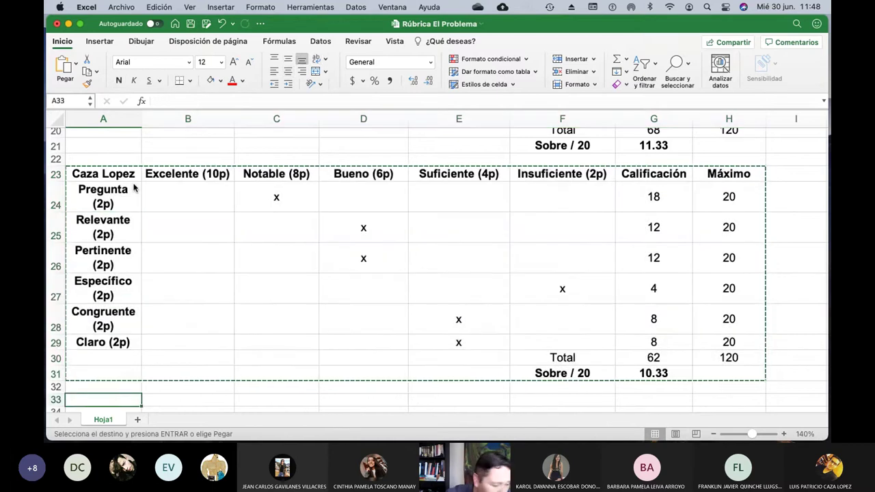
key(super+v)
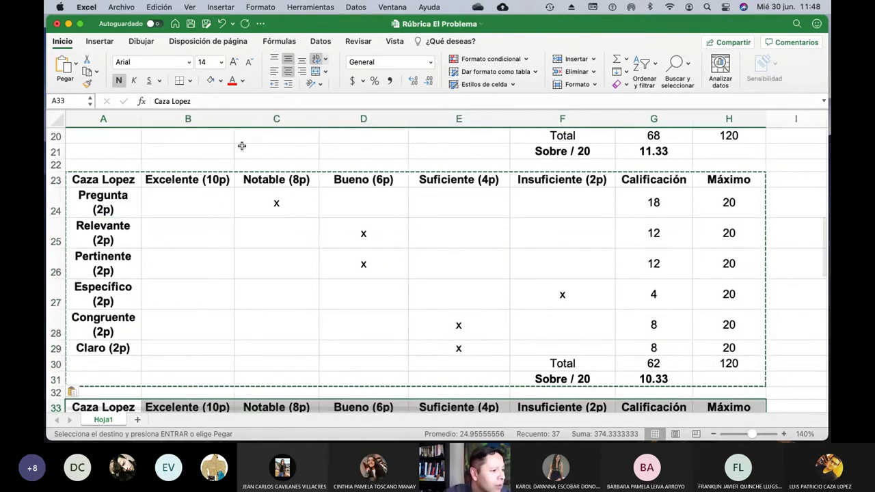
Replace the header in A33 with the next student's surname and save the workbook.
scroll(250, 297, down, 5)
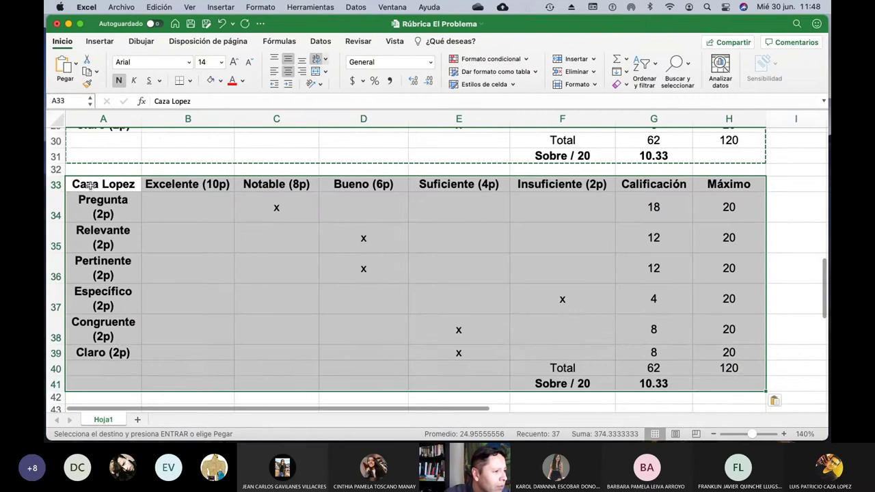
click(90, 186)
key(Escape)
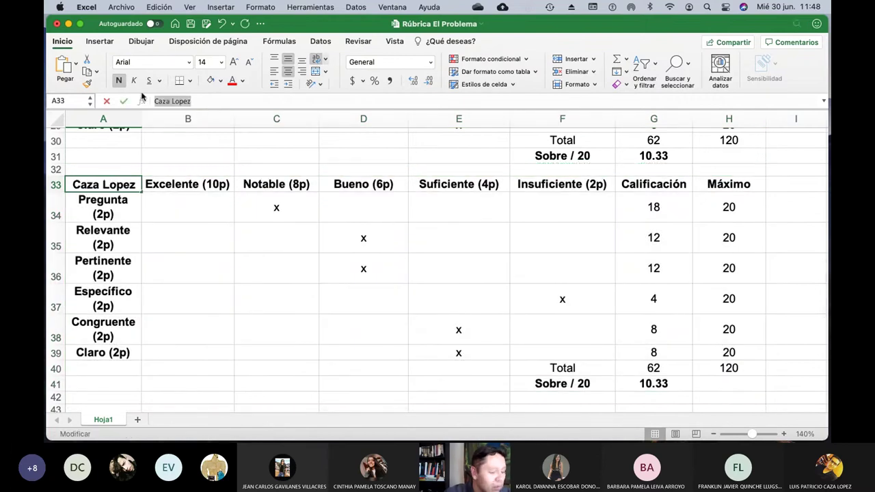
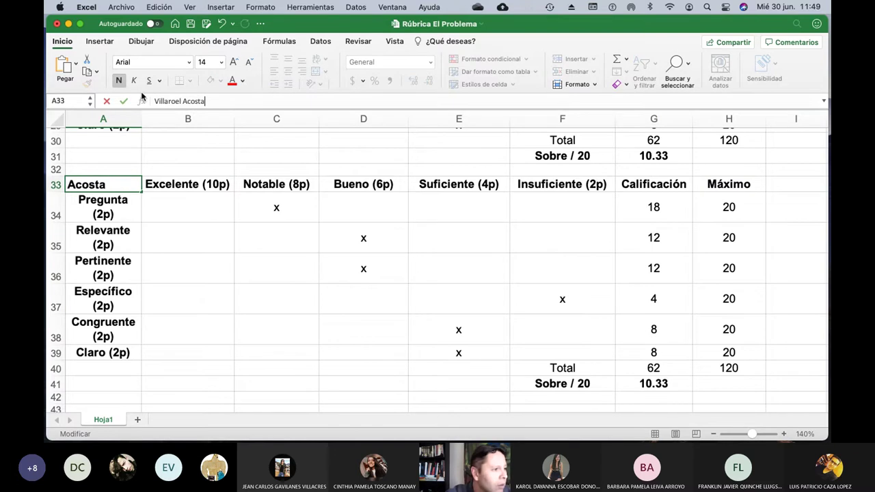
key(Return)
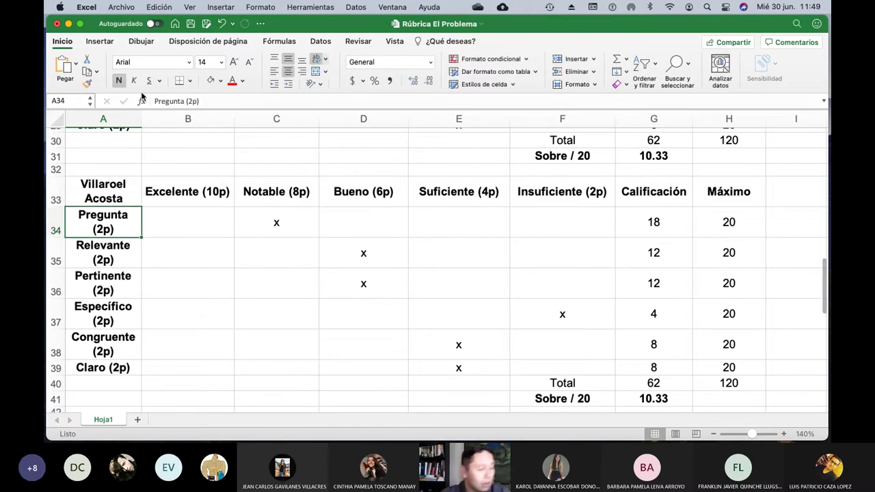
key(super+s)
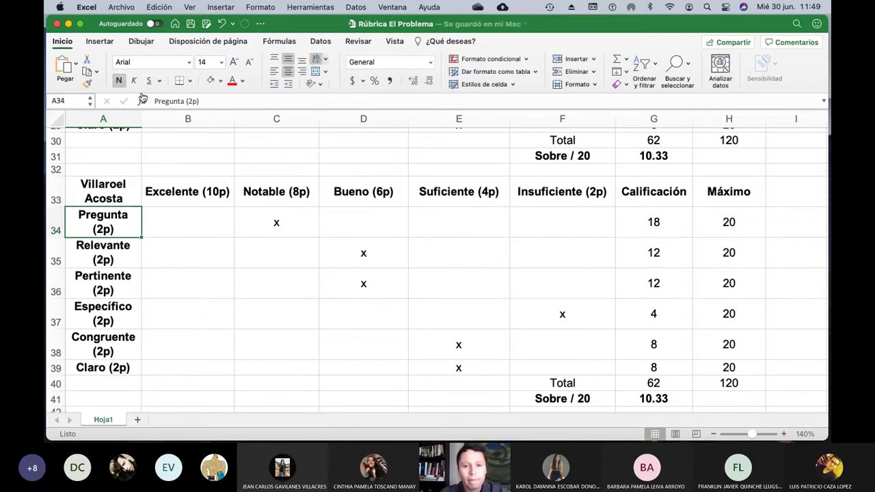
Return to the spreadsheet and select cell C34 holding the first mark.
key(super+Tab)
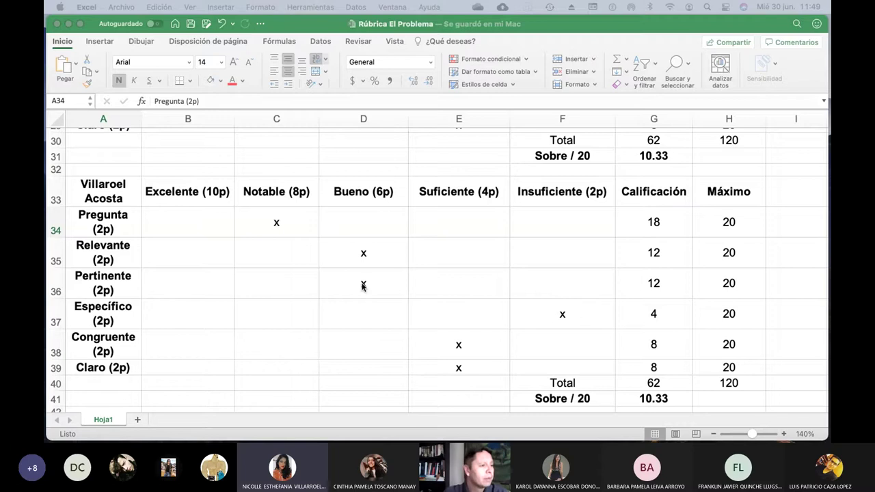
click(290, 223)
click(289, 222)
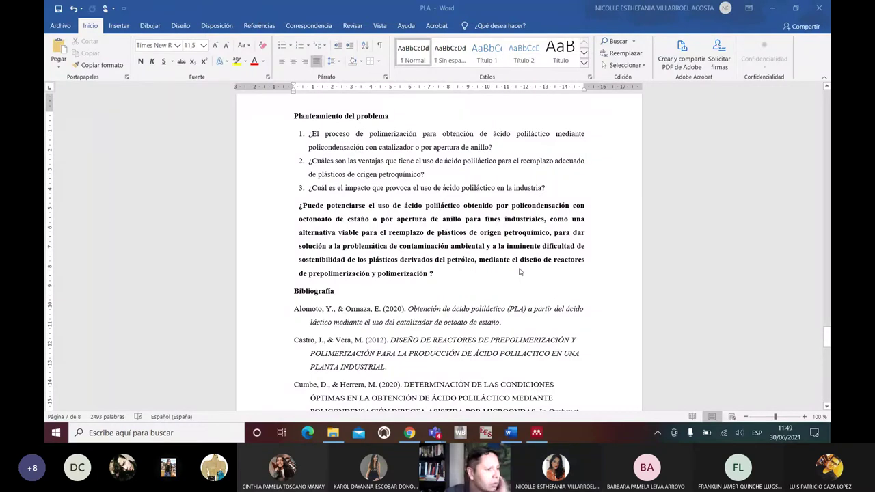
Raise the system volume and zoom the PLA document to 170% for reading.
key(XF86AudioRaiseVolume)
key(XF86AudioRaiseVolume)
key(XF86AudioRaiseVolume)
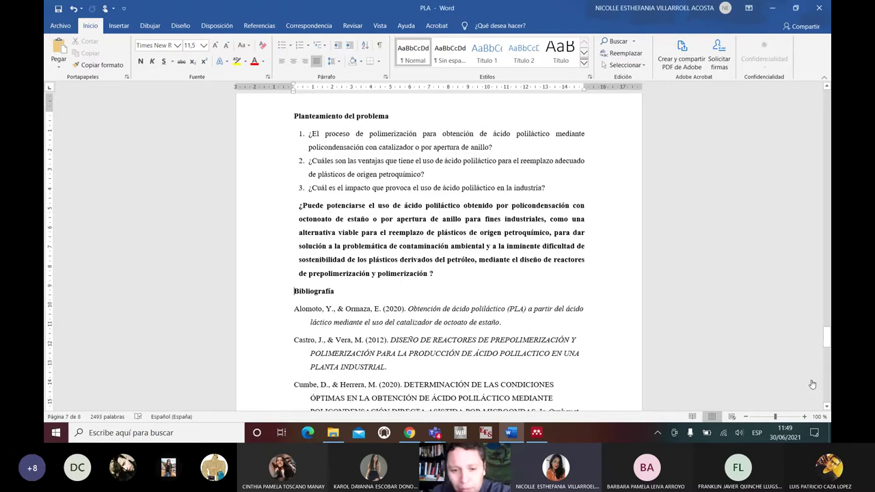
click(803, 416)
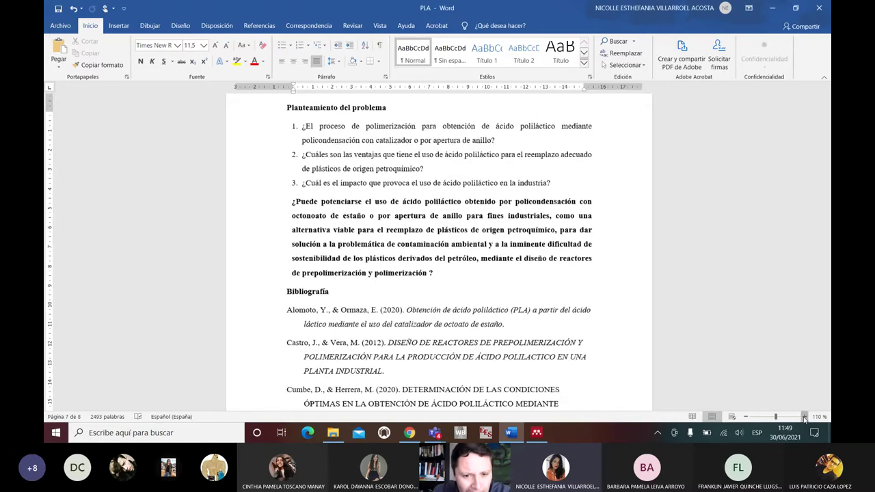
click(804, 416)
click(804, 416)
click(803, 416)
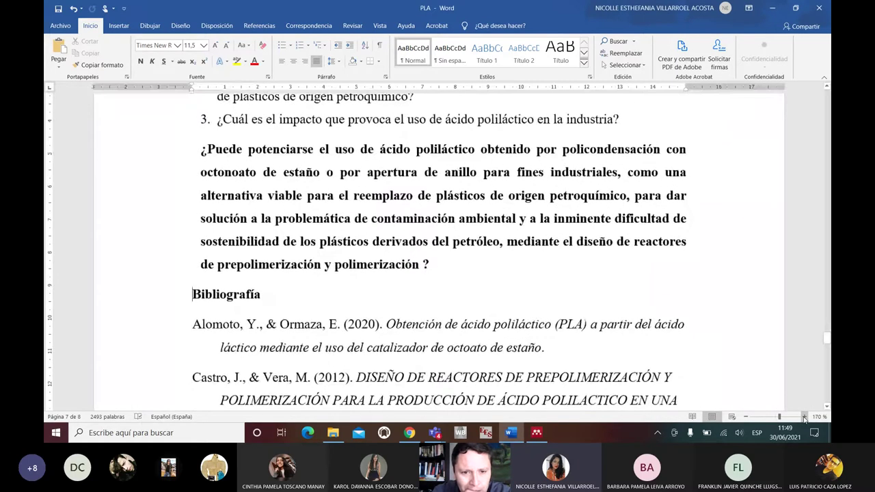
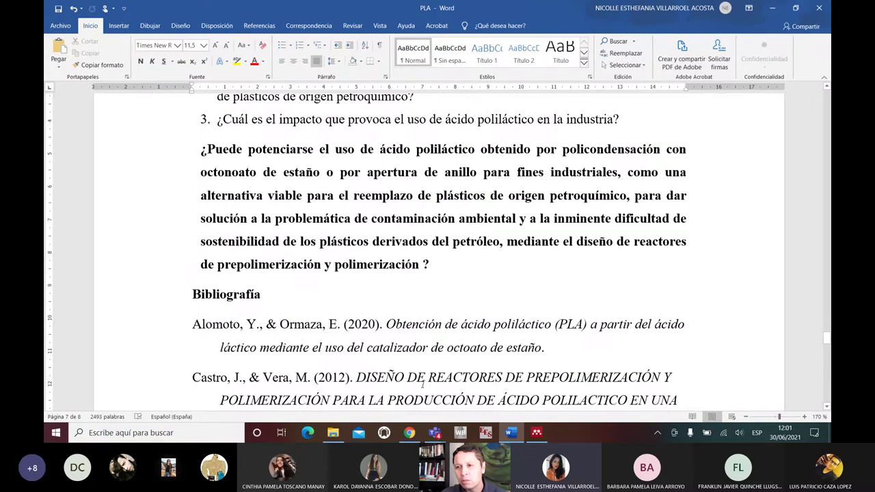
Return to the Teams meeting window showing the rubric with this student's 8.67 out of 20.
mouse_move(435, 432)
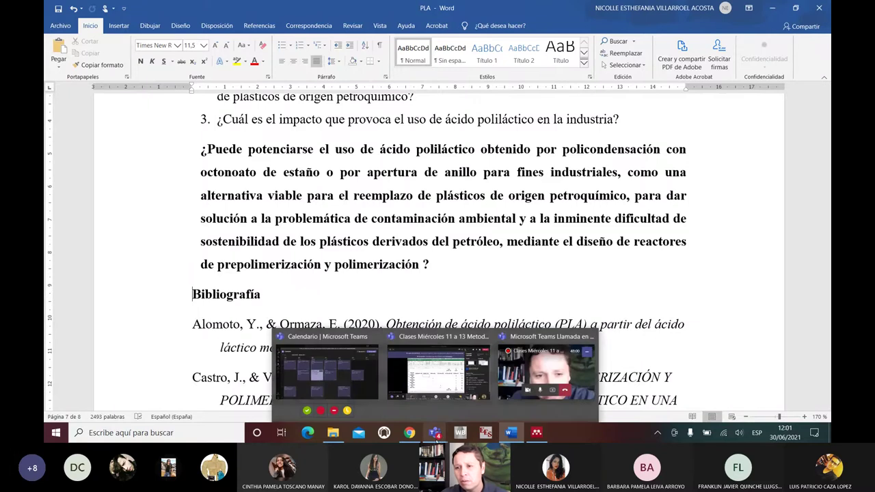
click(432, 411)
click(750, 37)
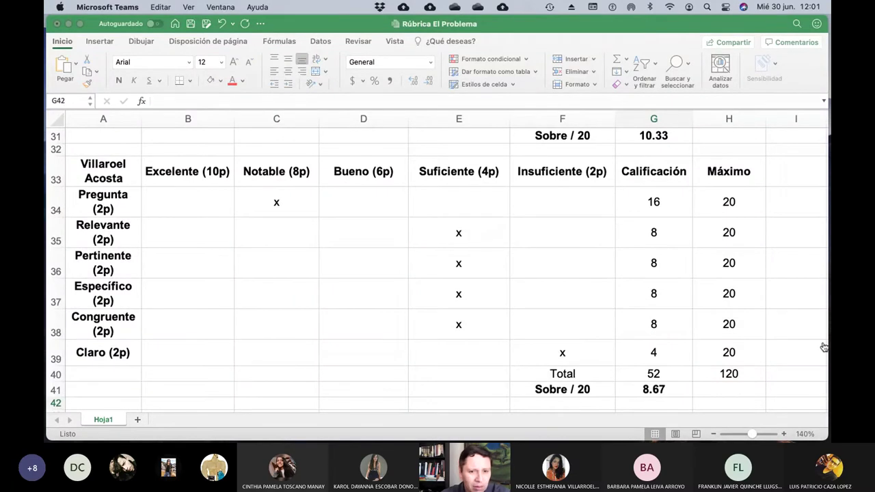
Enter and save the student's Moodle grade of 8.67, then check it in the El problema table.
key(super+Tab)
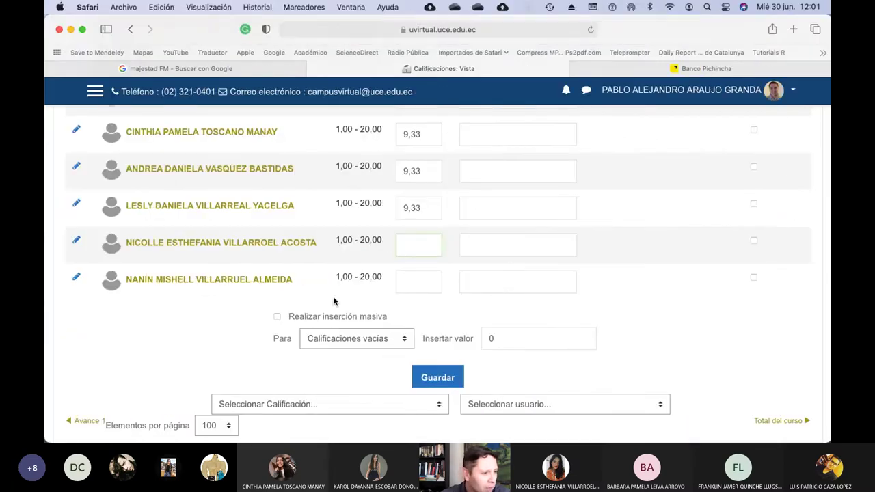
text(8.67)
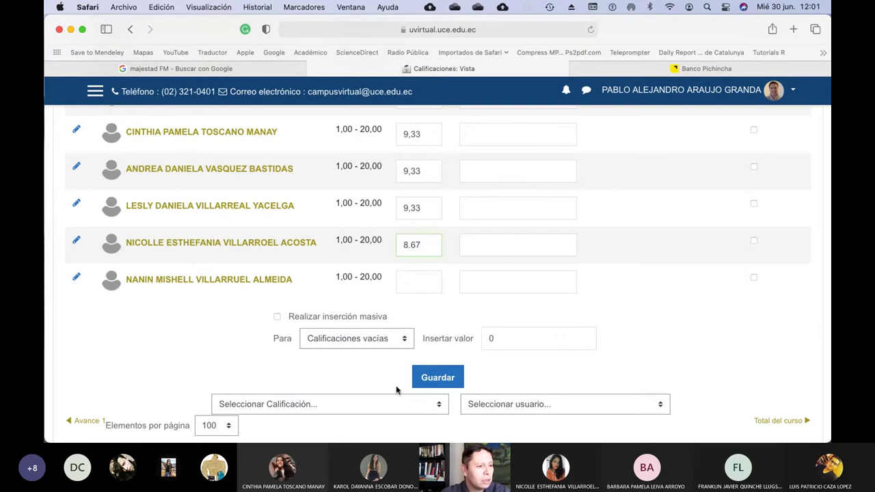
click(432, 380)
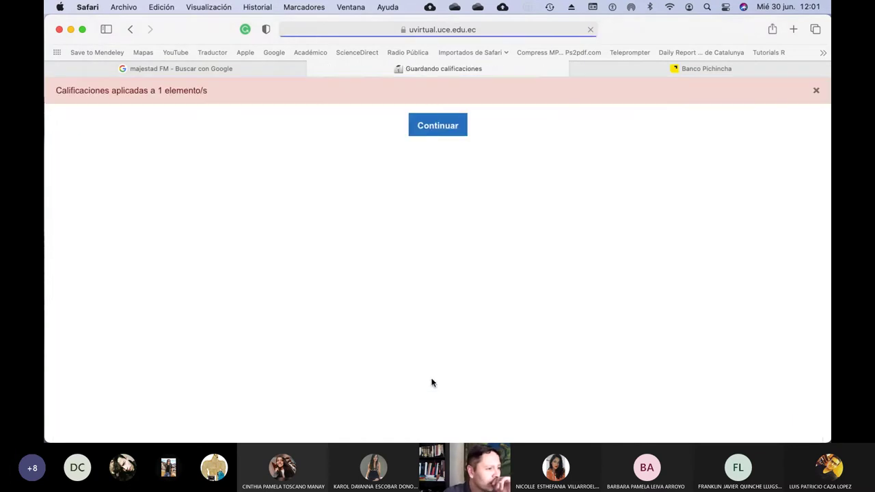
click(438, 130)
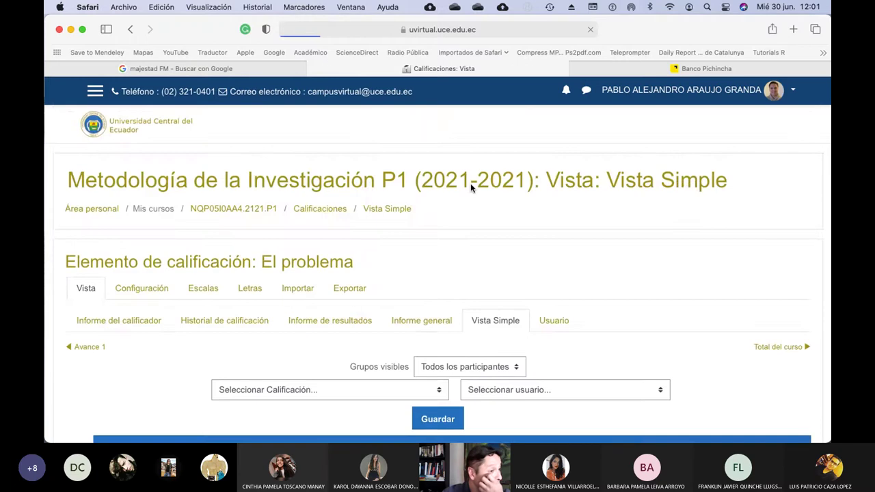
scroll(480, 309, down, 5)
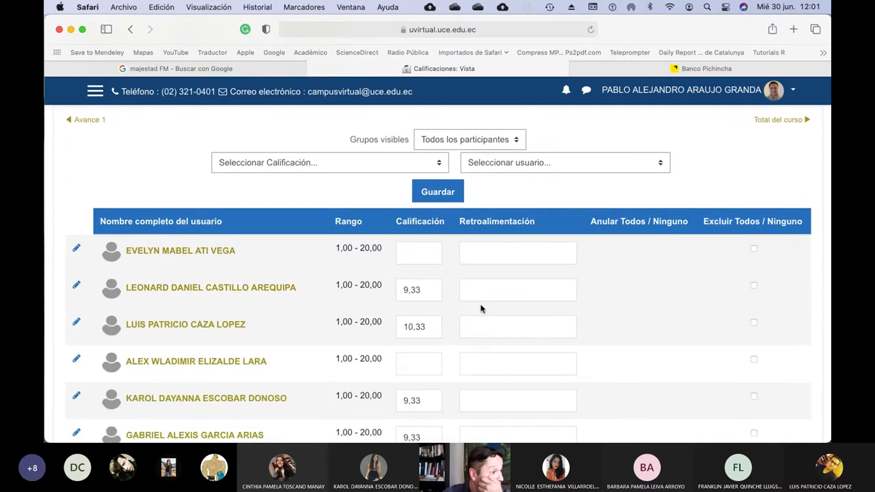
scroll(481, 309, down, 10)
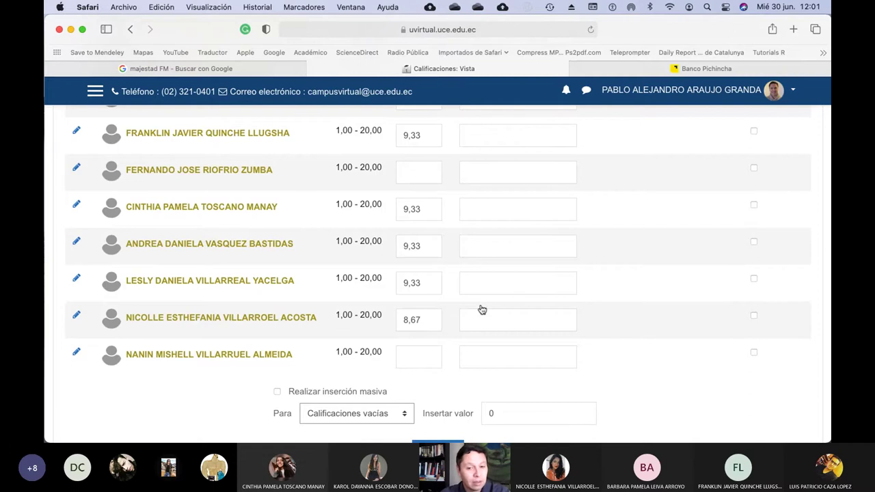
key(ctrl+Left)
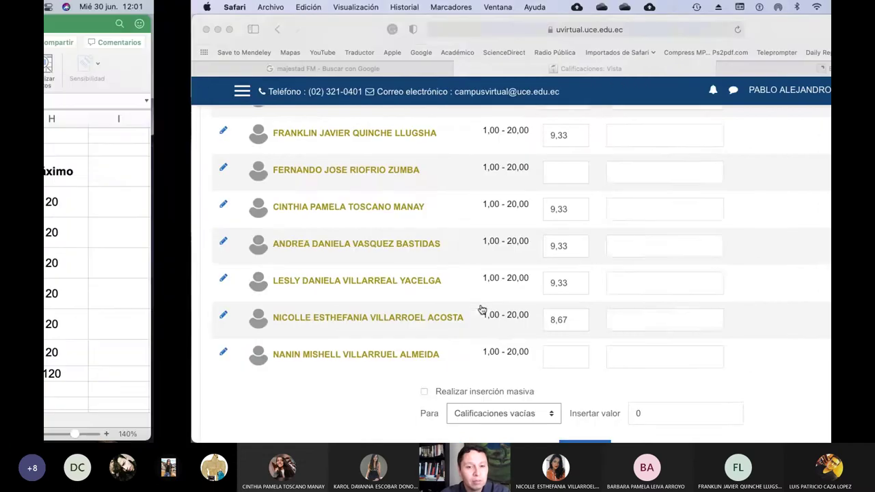
Copy the rubric block A33:H41, paste it at A43 and enter the next student's name there.
click(128, 179)
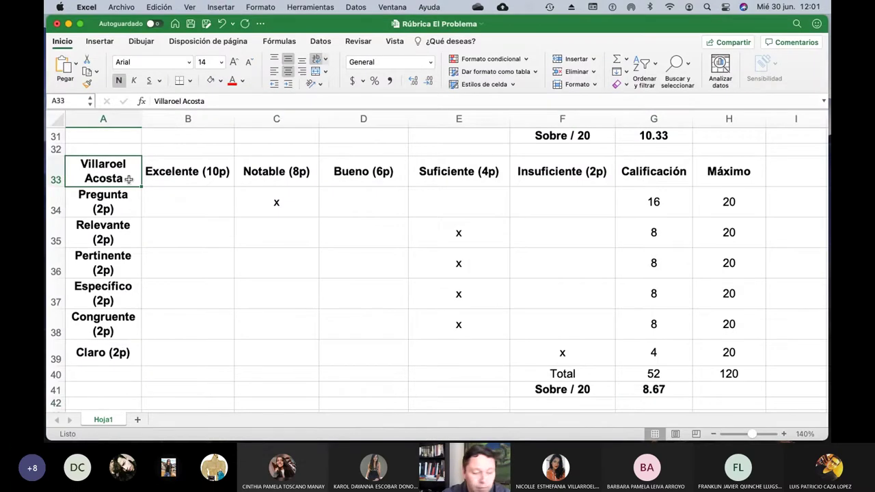
key(shift+Right)
key(shift+Right)
key(shift+Right)
key(shift+Right)
key(shift+Right)
key(shift+Right)
key(shift+Right)
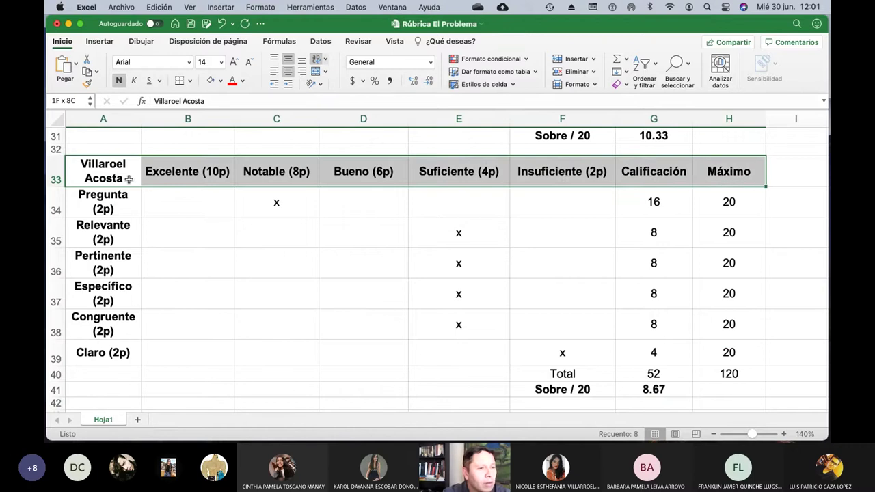
key(shift+Down)
key(shift+Down)
key(shift+Down)
key(shift+Down)
key(shift+Down)
key(shift+Down)
key(shift+Down)
key(shift+Down)
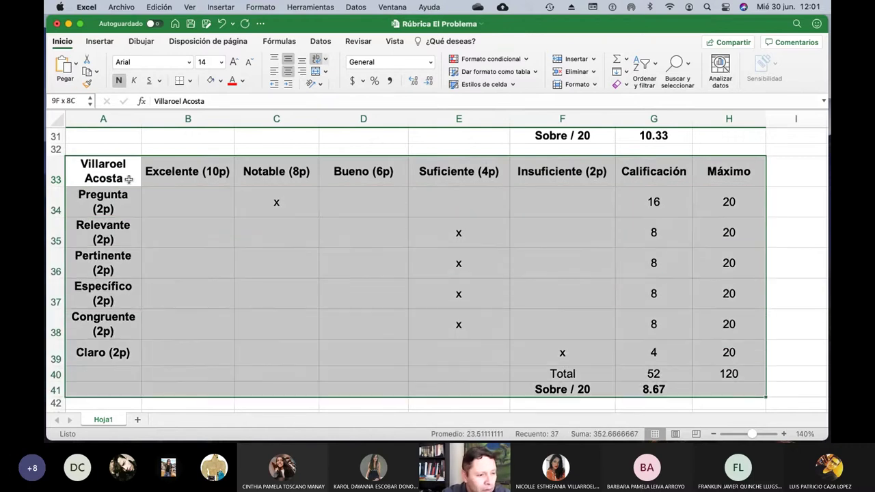
key(super+c)
scroll(129, 190, down, 2)
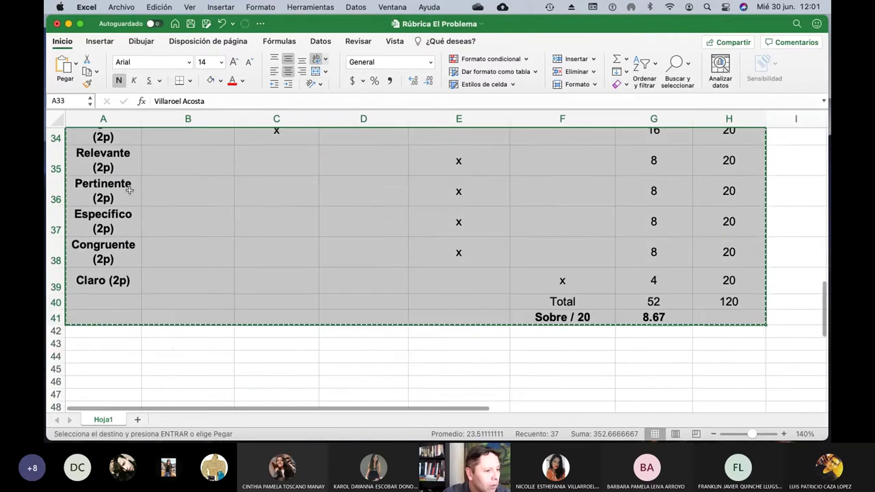
scroll(128, 190, down, 1)
click(117, 314)
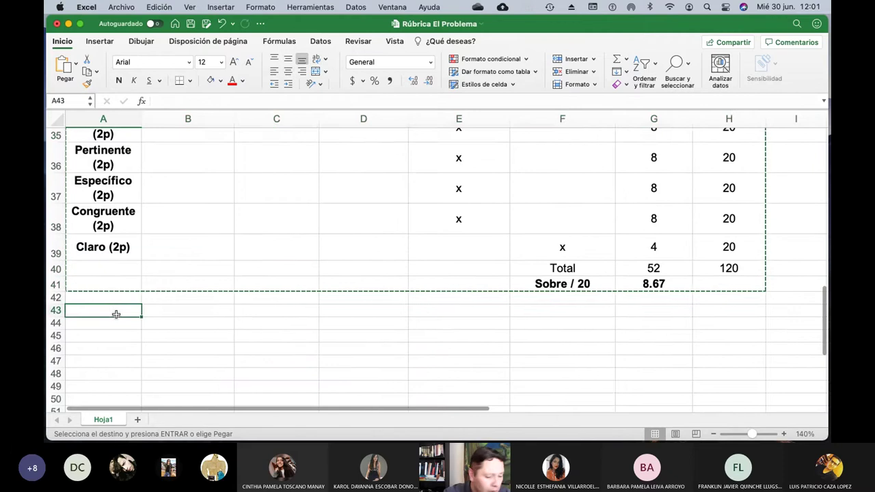
key(super+v)
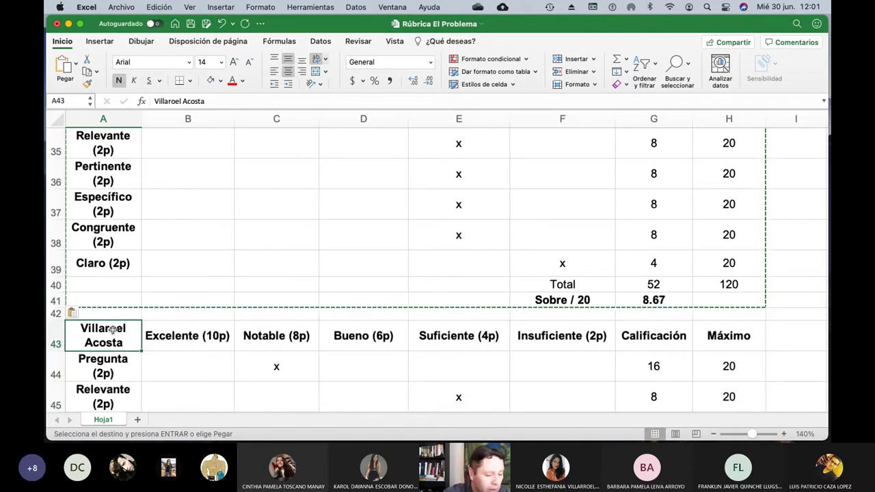
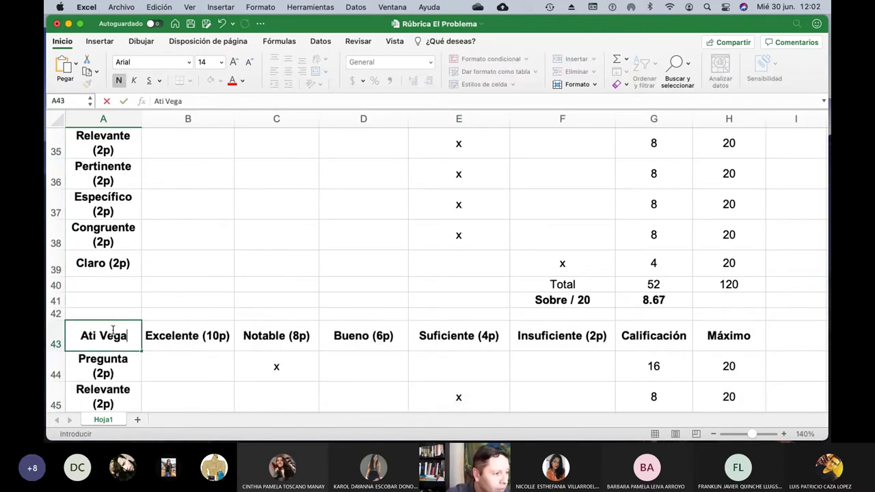
key(Return)
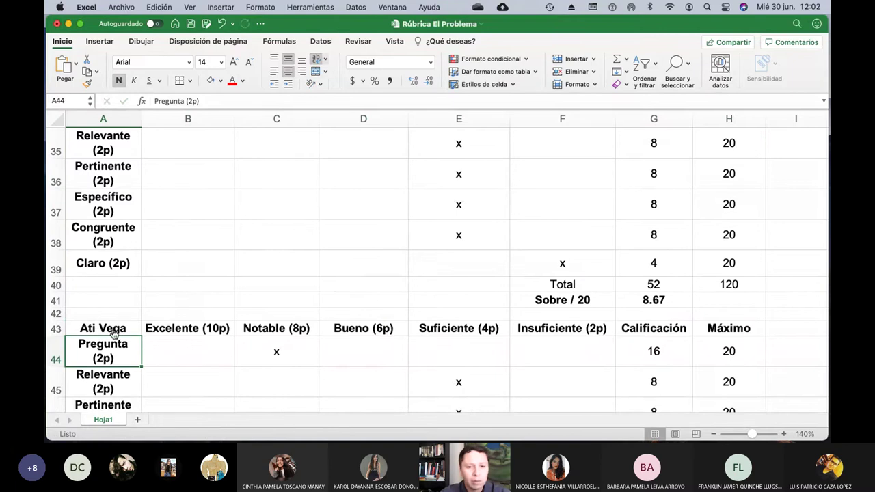
Clear the copied x marks in C44, E45–E48 and F49.
key(super+Tab)
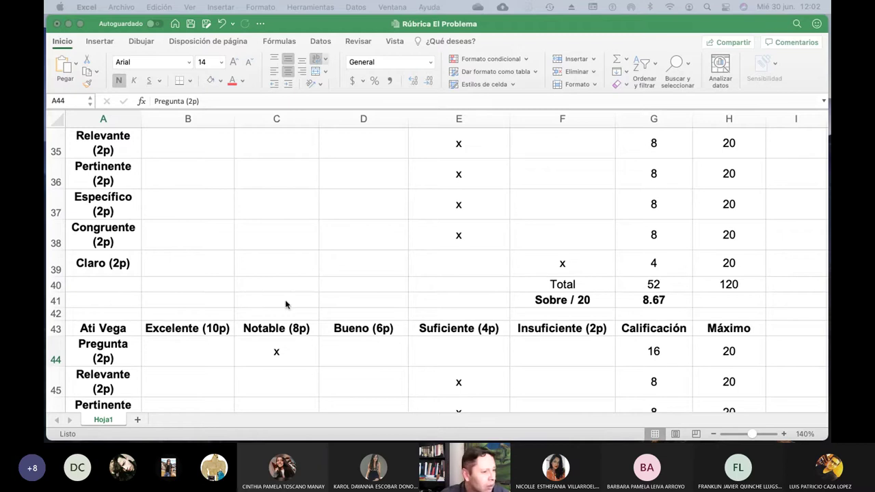
scroll(285, 305, down, 3)
scroll(286, 305, down, 2)
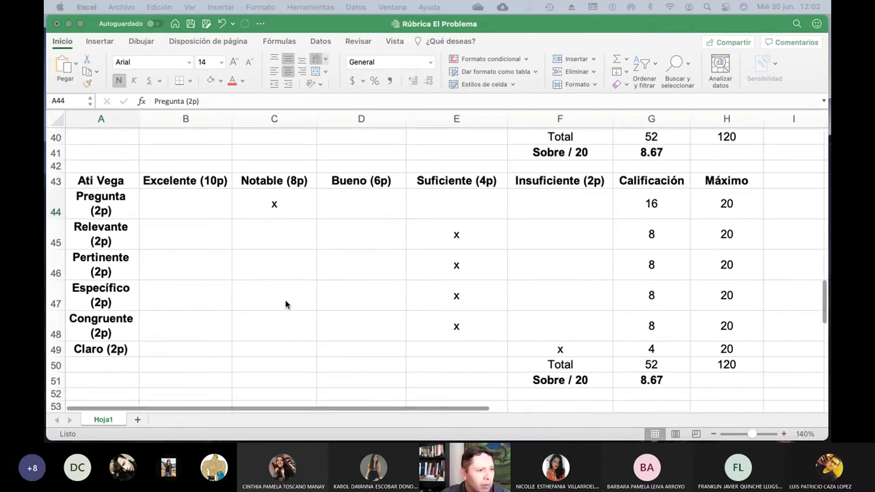
click(280, 209)
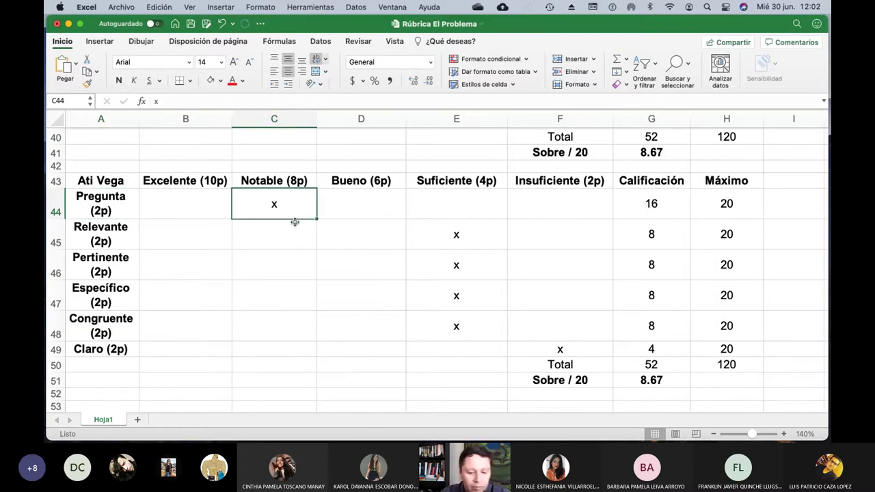
key(Delete)
key(Right)
key(Right)
key(Down)
key(Delete)
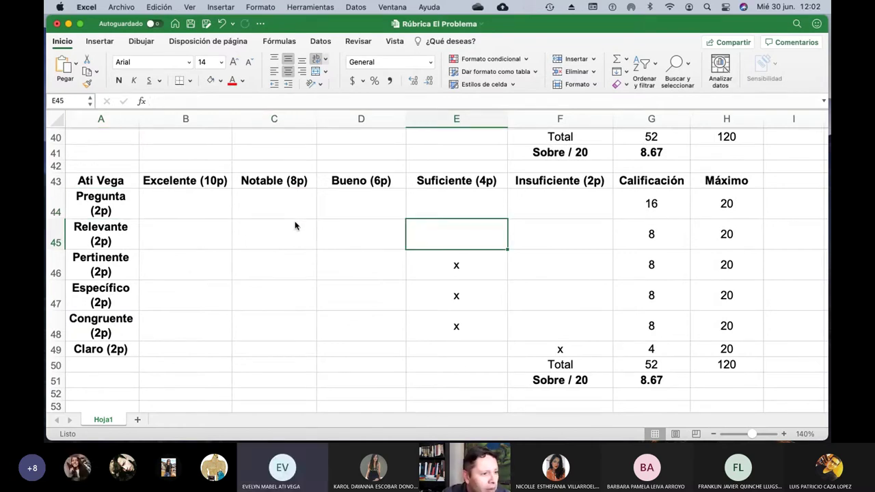
key(Down)
key(Delete)
key(Down)
key(Delete)
key(Down)
key(Delete)
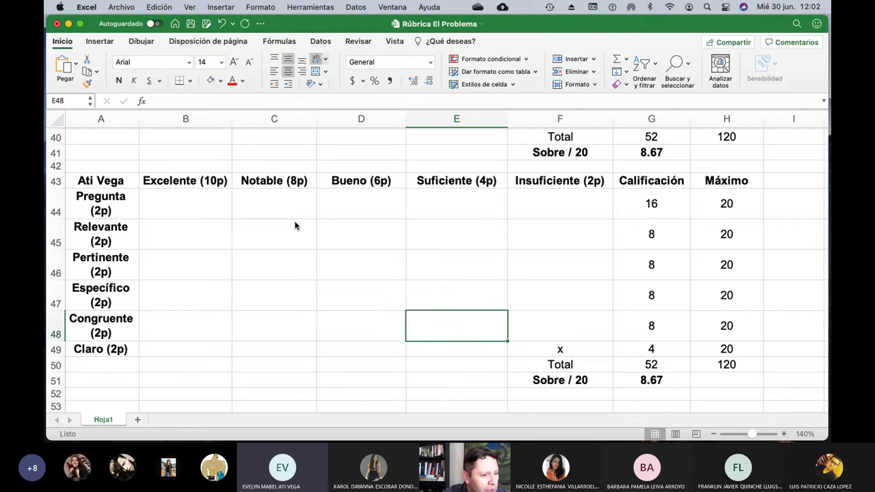
key(Down)
key(Right)
key(Delete)
key(Up)
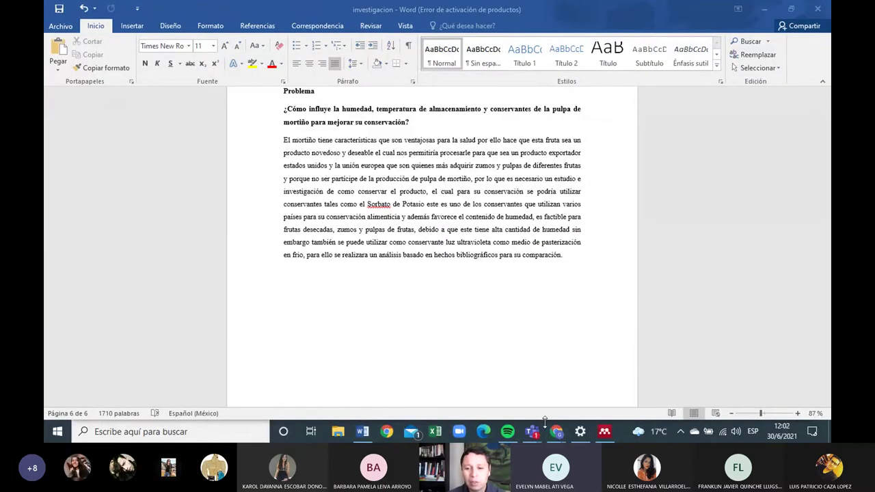
mouse_move(533, 432)
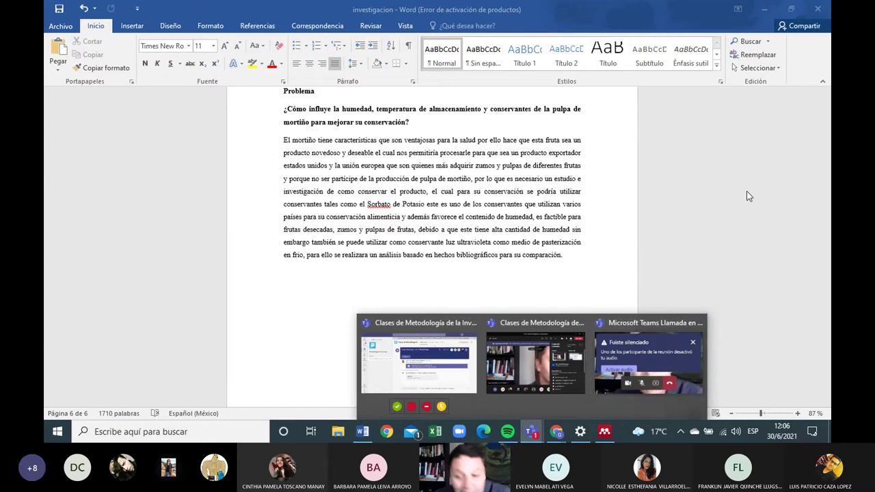
click(747, 194)
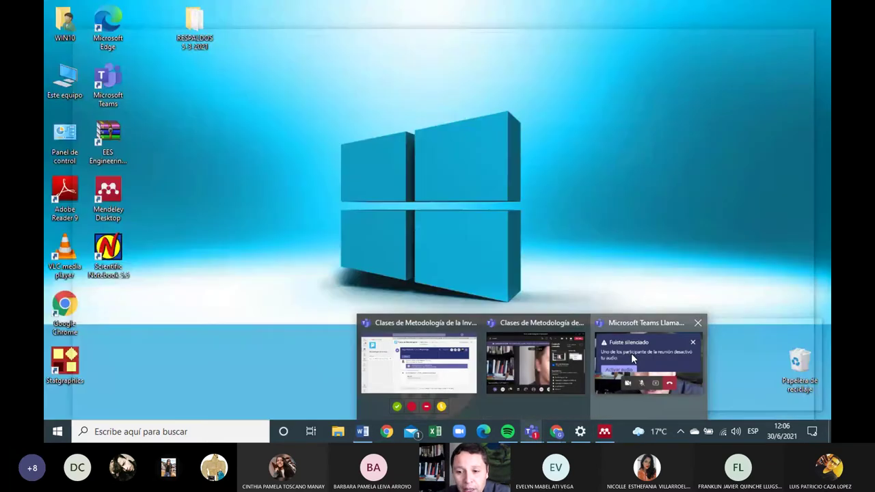
click(630, 352)
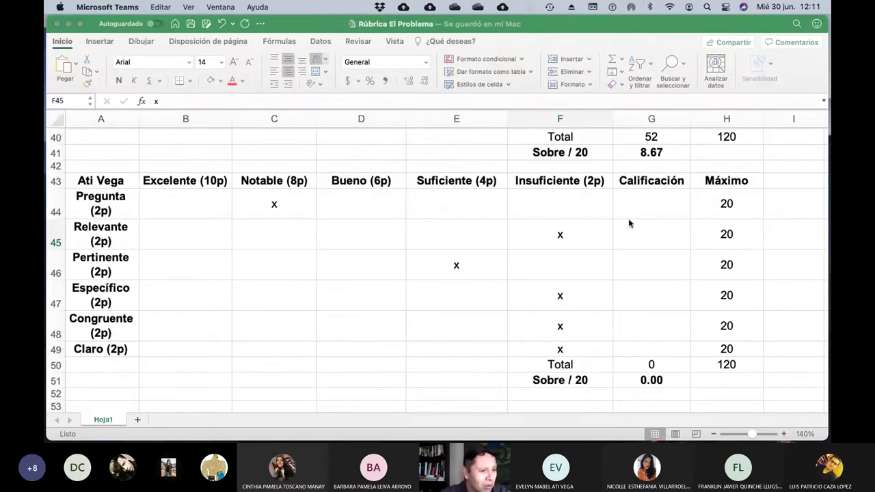
Enter scores 16, 4, 8, 4, 4, 4 in G44:G49, giving a total of 40 and 6.67/20.
click(647, 205)
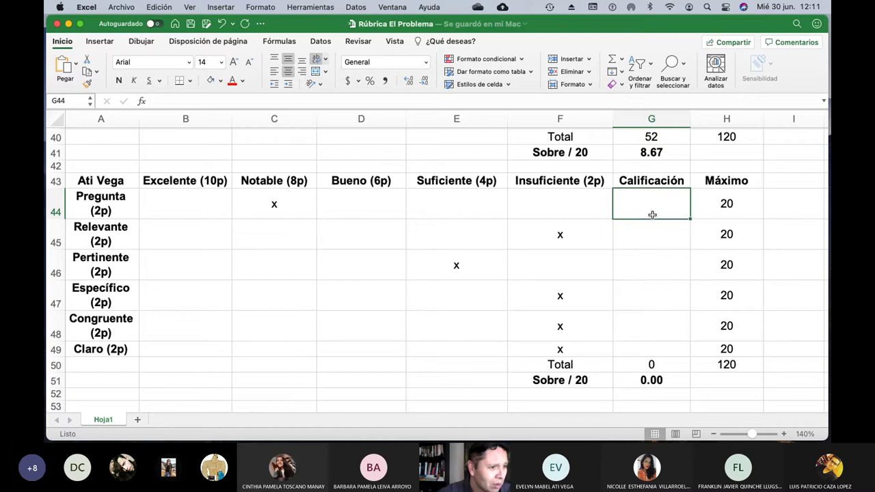
text(16)
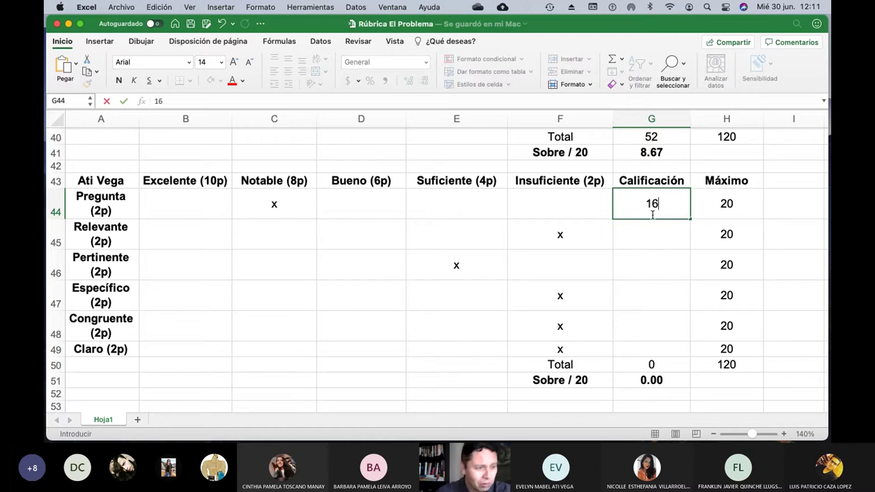
key(Return)
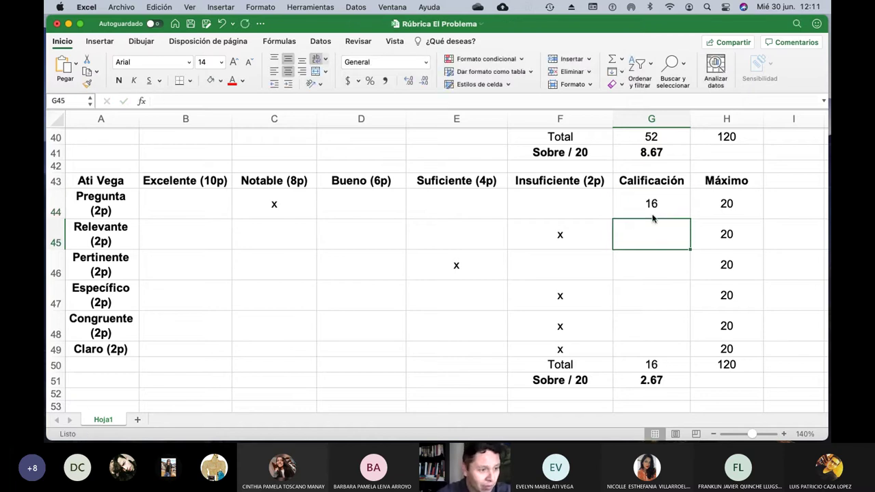
text(4)
key(Return)
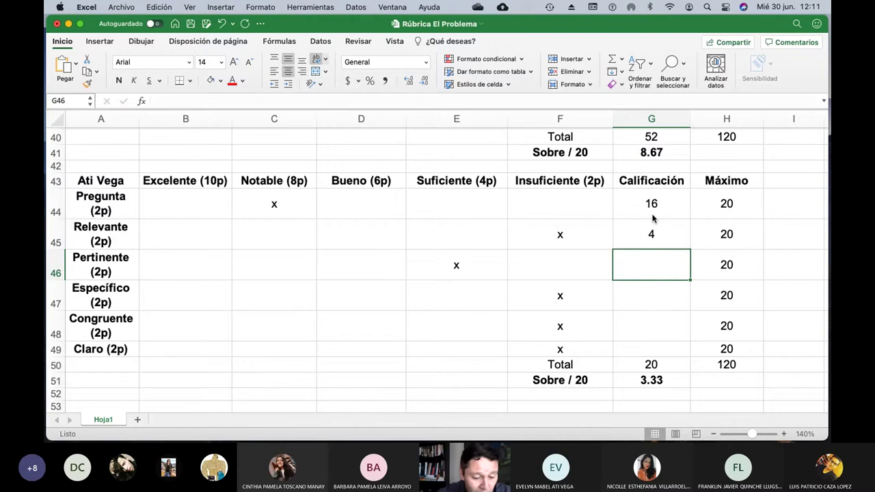
text(8)
key(Return)
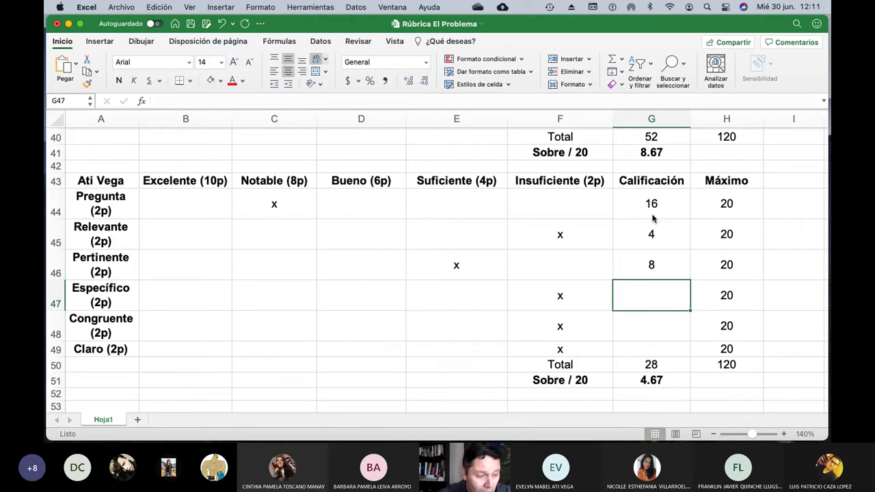
text(4)
key(Return)
text(4)
key(Return)
text(4)
key(Return)
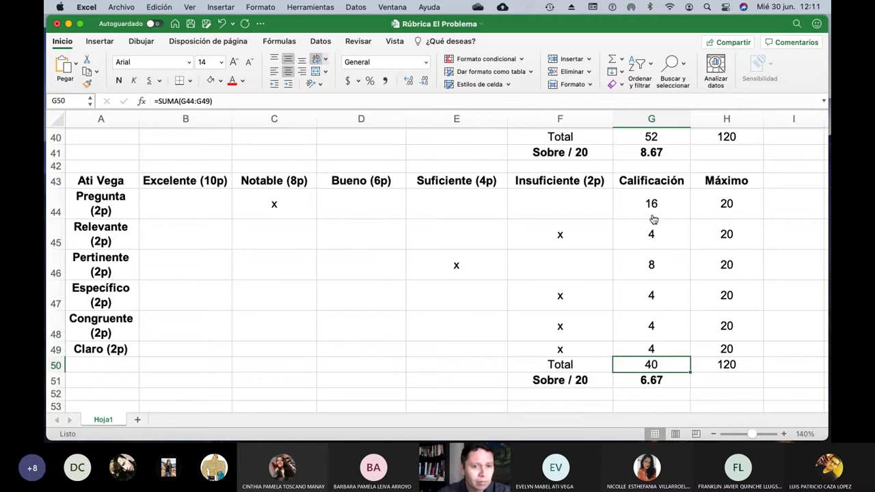
Enter and save a grade of 6,67 for the first student in Moodle's El problema list.
key(super+Tab)
scroll(503, 233, up, 10)
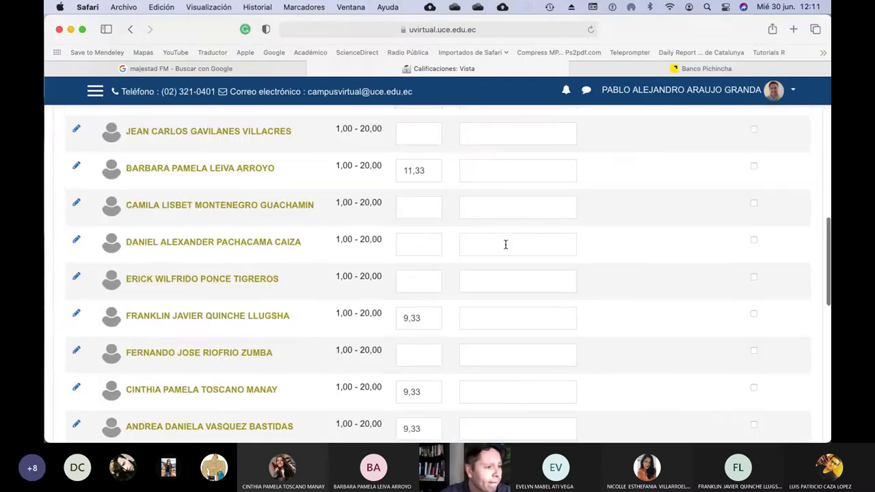
click(411, 212)
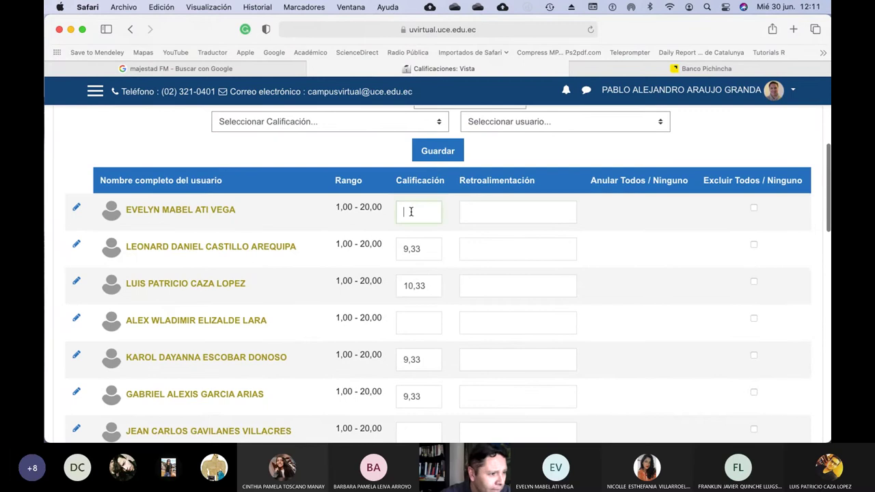
text(6,67)
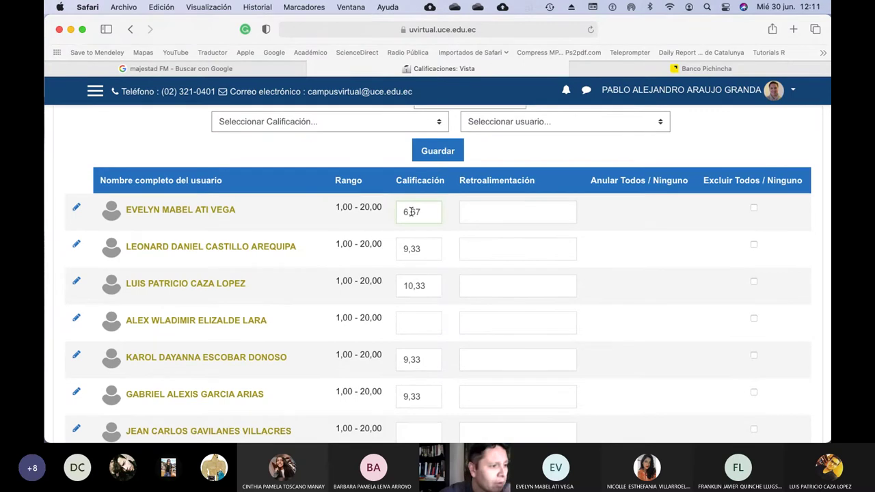
scroll(453, 251, down, 15)
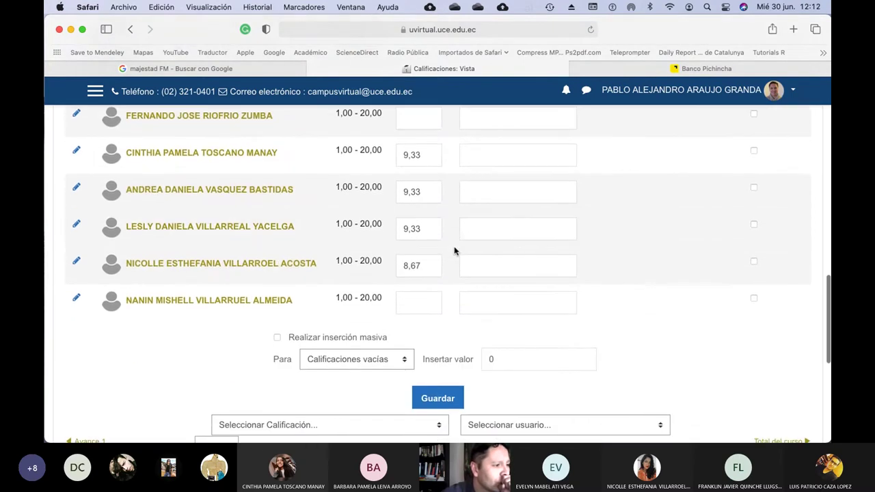
click(441, 396)
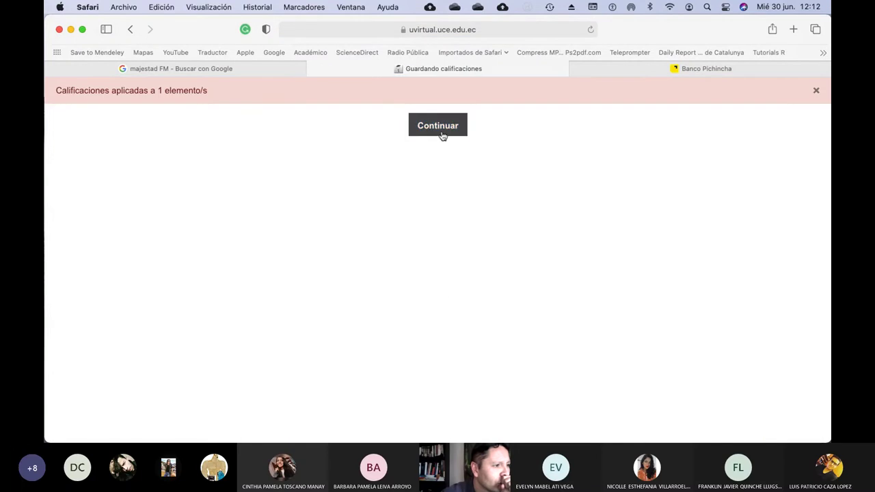
click(440, 131)
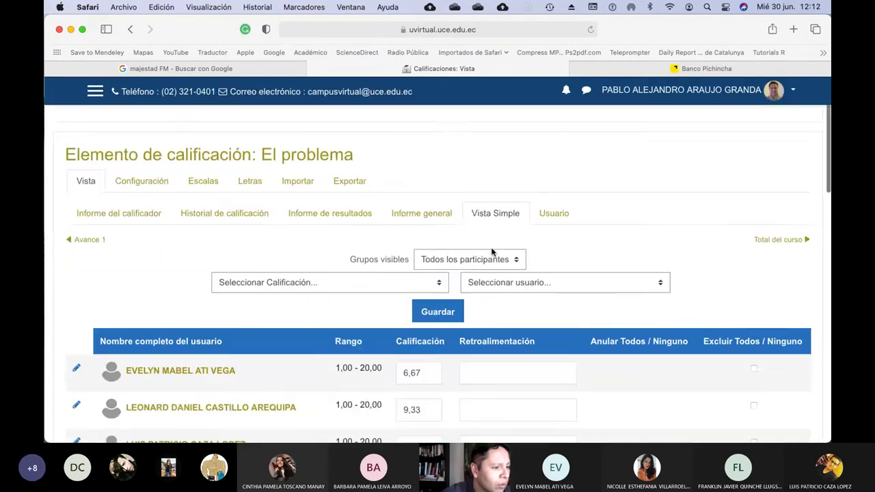
scroll(492, 252, down, 10)
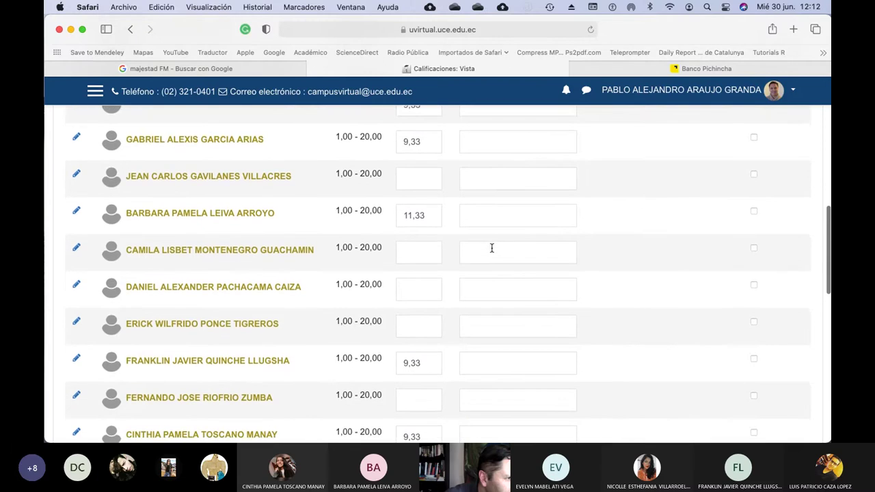
scroll(492, 248, down, 1)
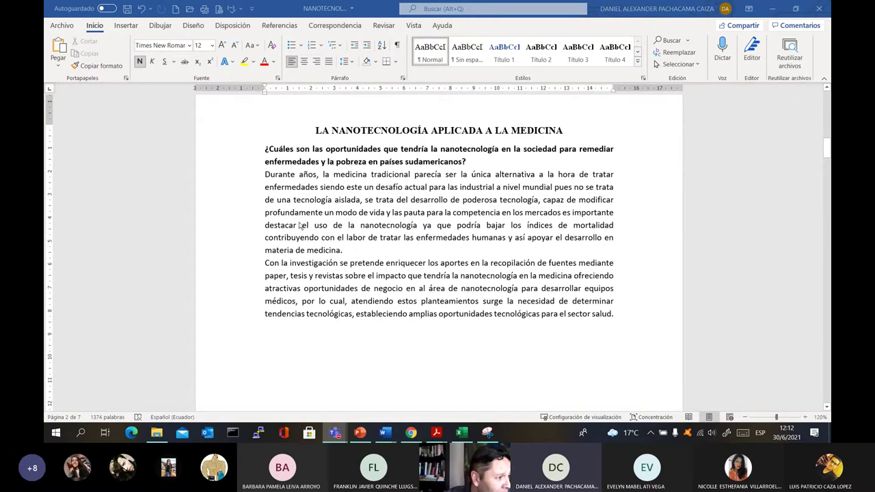
Scroll up the nanotechnology-in-medicine document to its research question.
scroll(425, 232, up, 1)
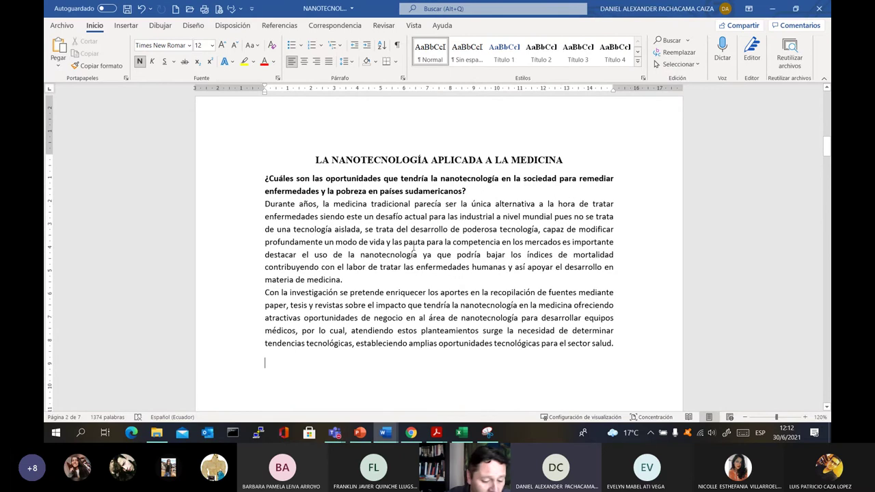
ctrl+scroll(416, 257, up, 1)
ctrl+scroll(417, 257, up, 3)
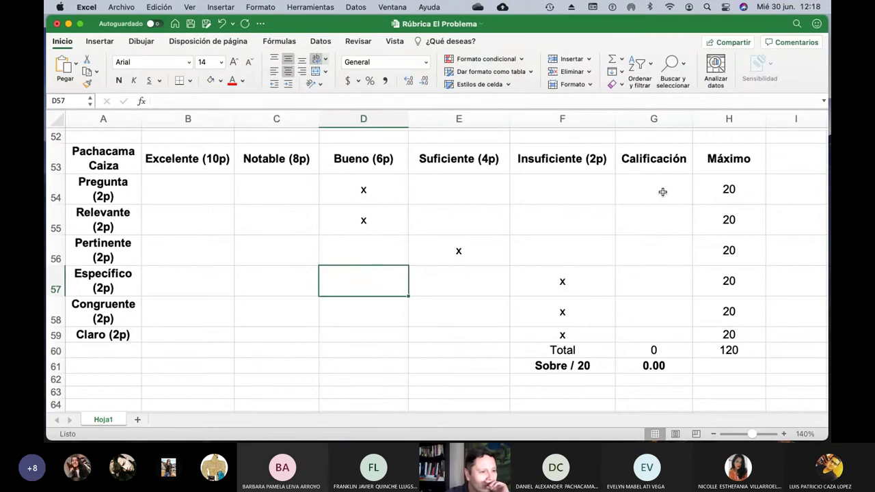
Enter Calificación scores 12, 12, 8, 4, 4, 4 for rows 54–59, totalling 44 and 7.33/20.
click(663, 192)
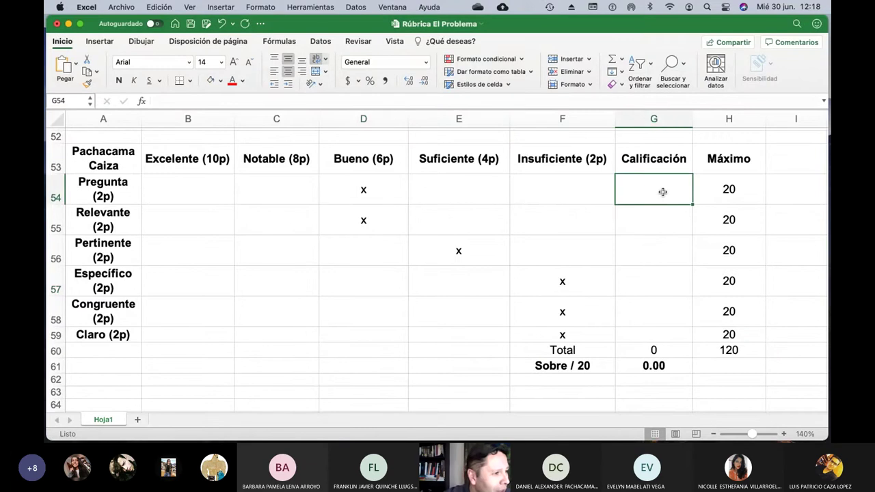
text(12)
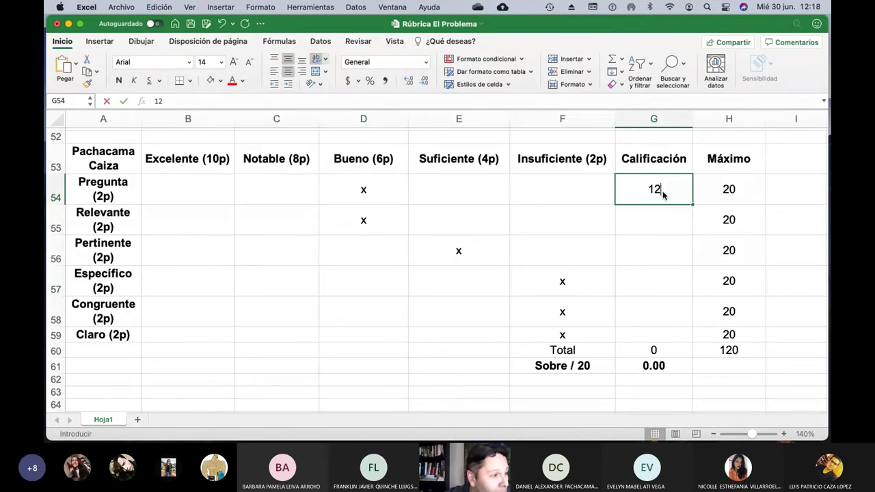
key(Return)
text(12)
key(Return)
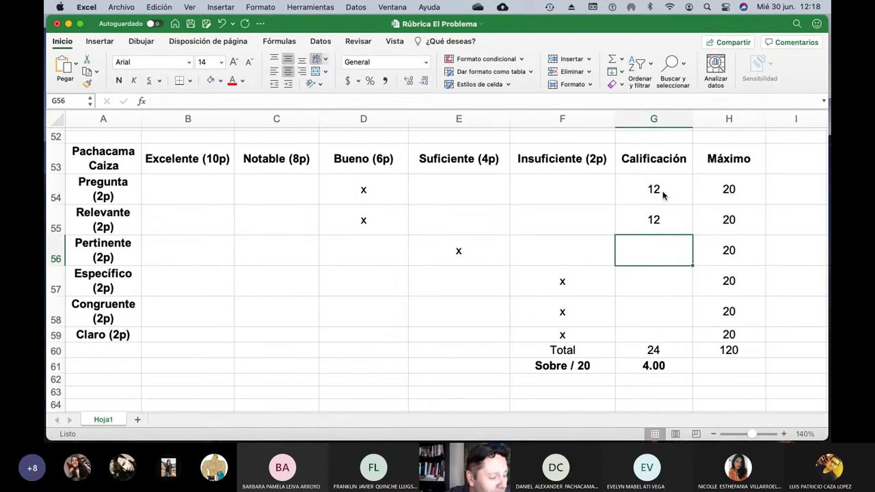
text(8)
key(Return)
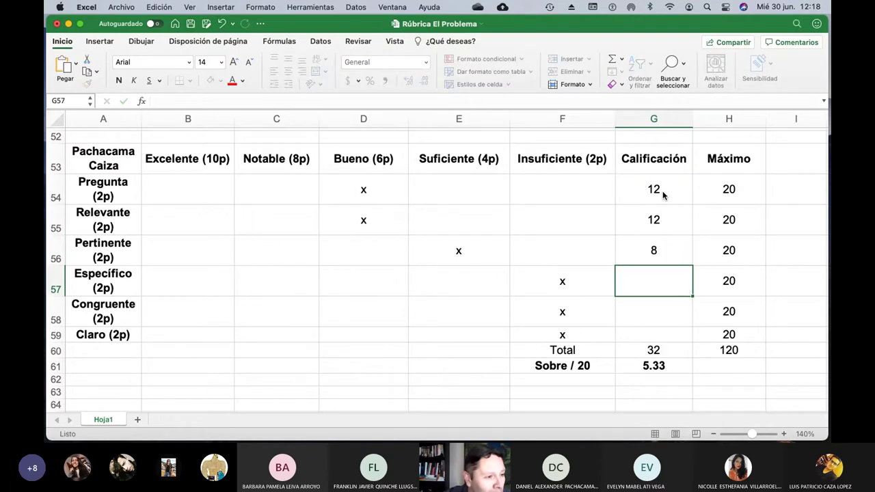
text(4)
key(Return)
text(4)
key(Return)
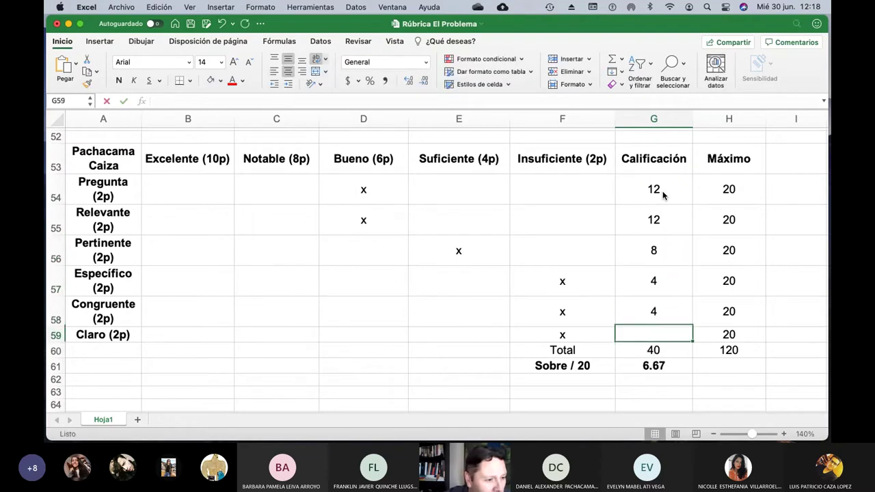
text(4)
key(Return)
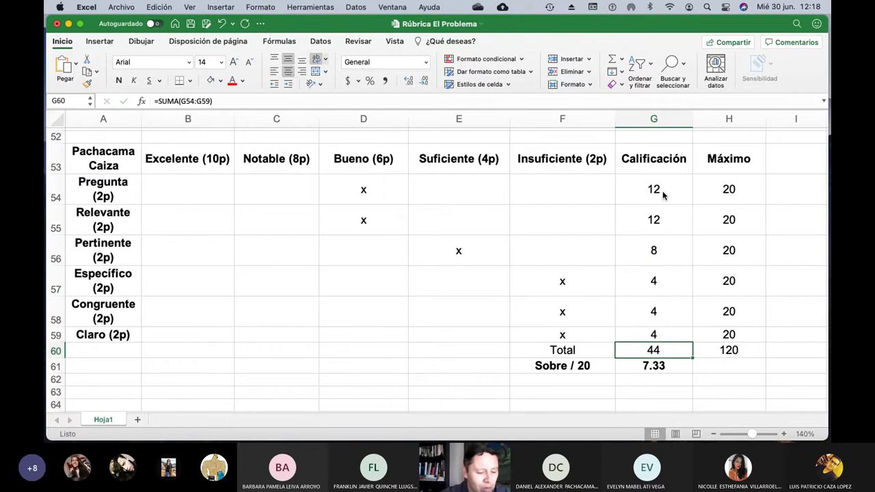
mouse_move(64, 429)
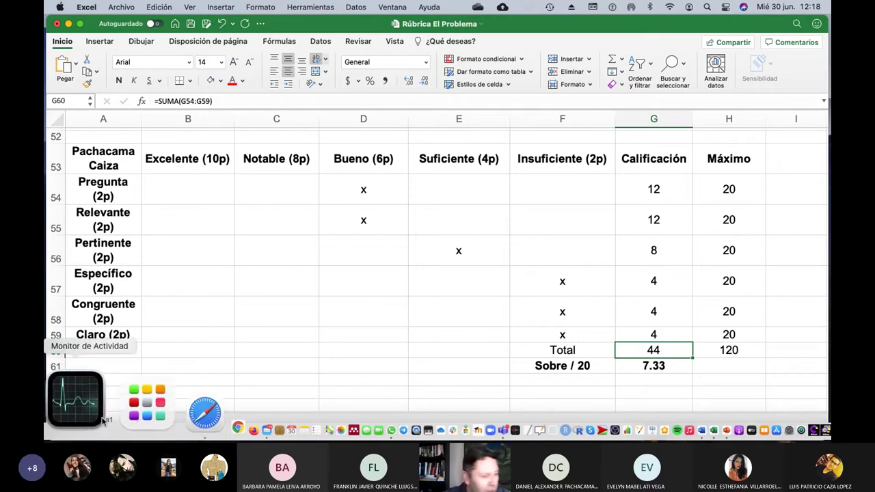
Enter and save the reviewed student's 7,33 grade in Moodle, then check the El problema list.
mouse_move(137, 423)
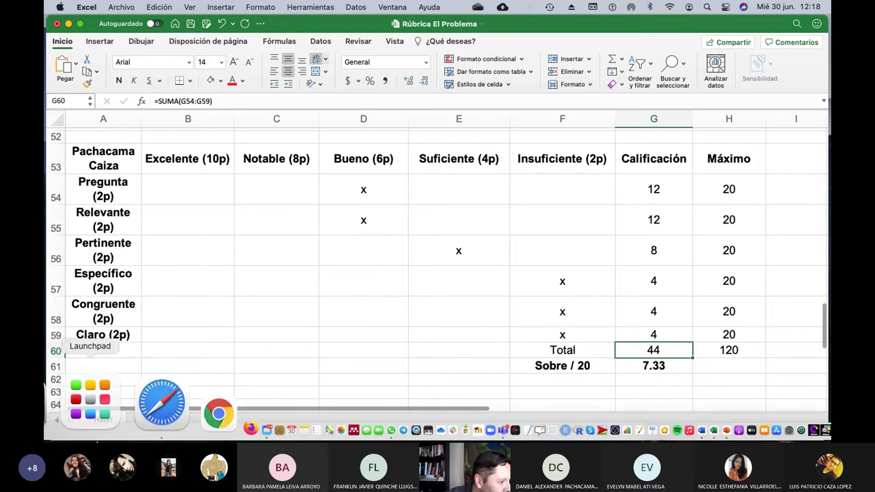
click(113, 417)
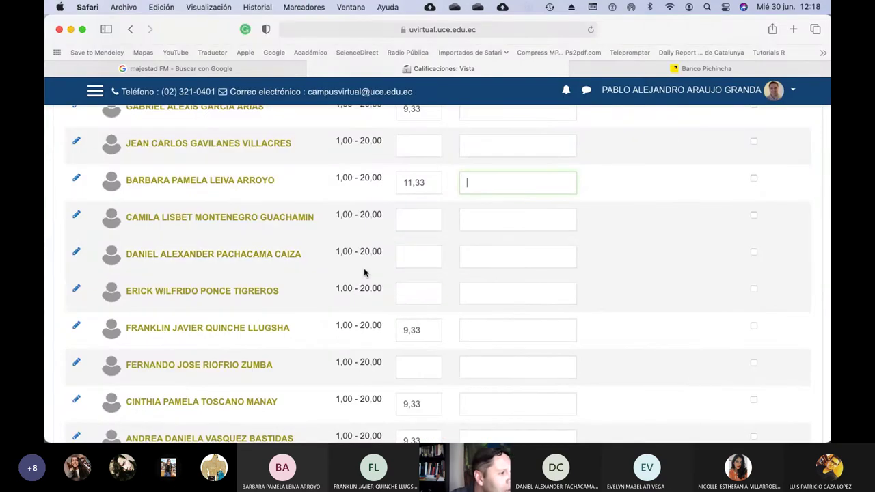
click(406, 255)
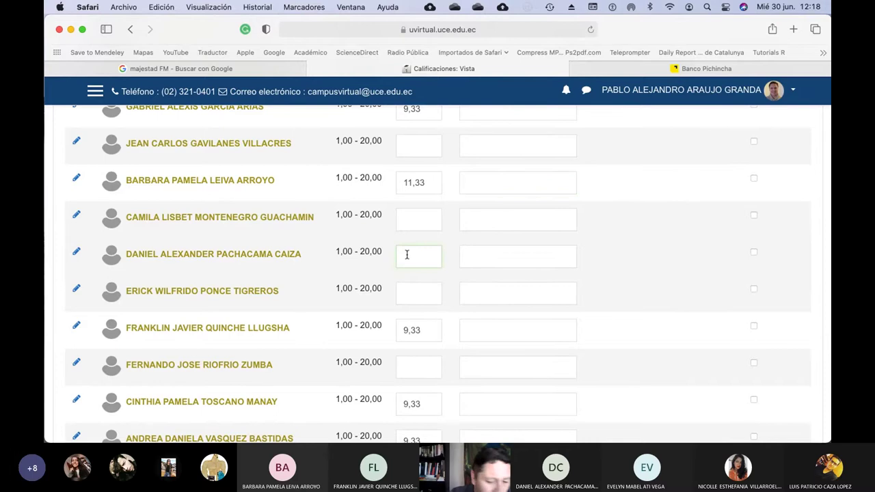
text(13,3)
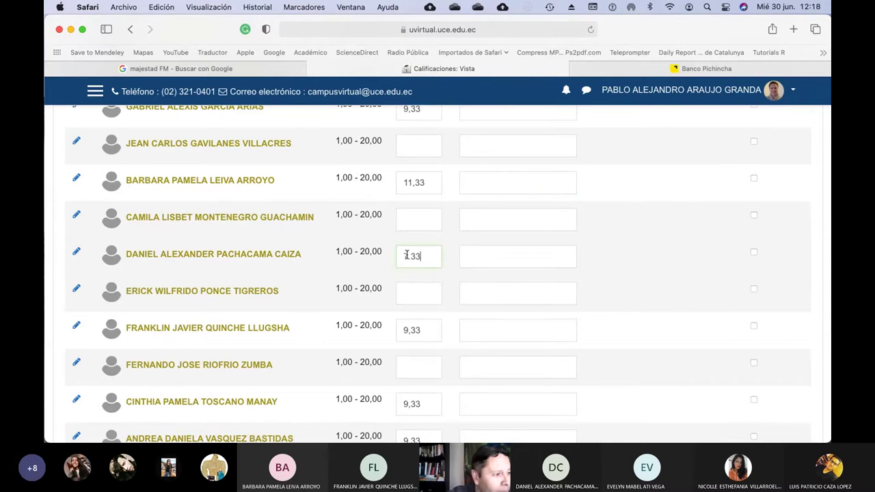
key(Return)
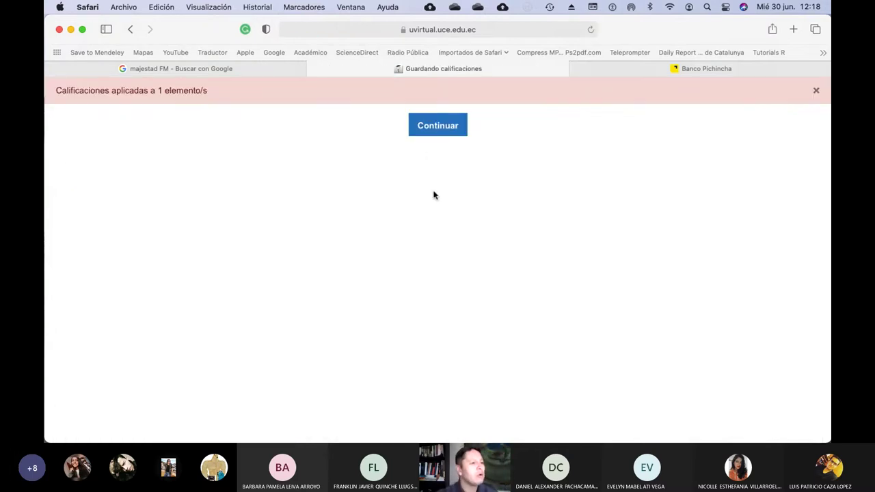
click(432, 133)
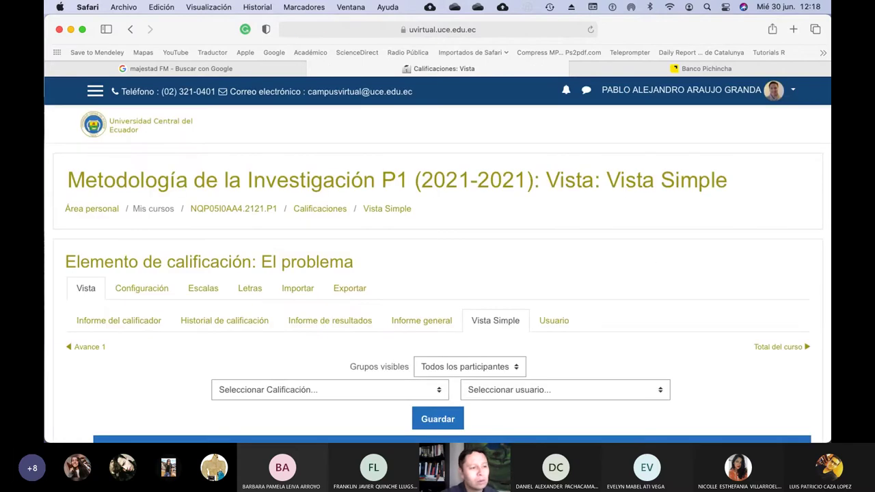
scroll(656, 345, down, 15)
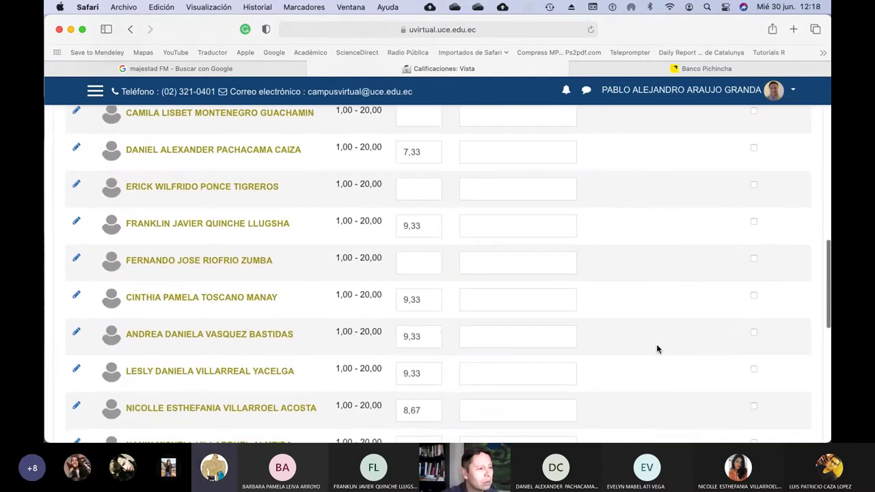
scroll(657, 349, up, 5)
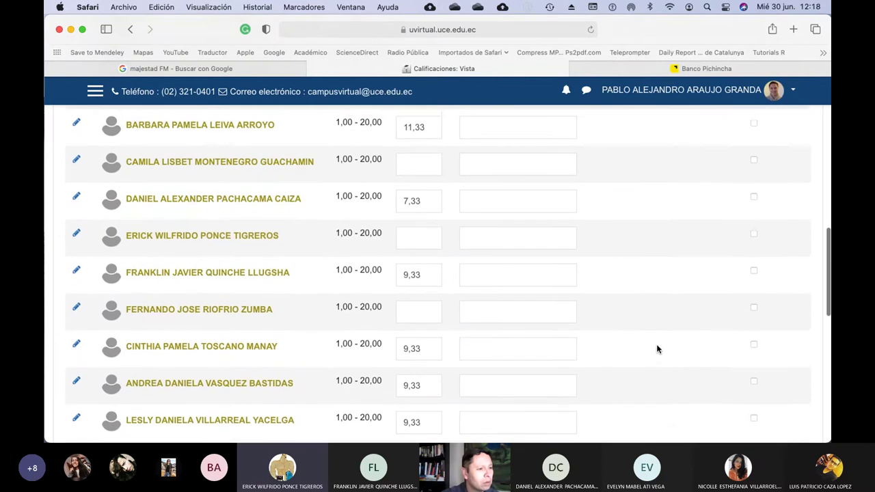
scroll(657, 349, up, 1)
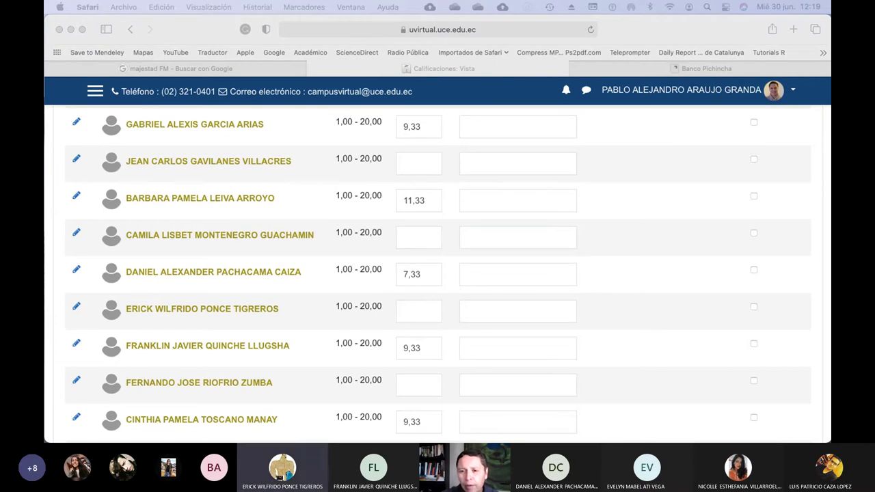
scroll(362, 312, down, 5)
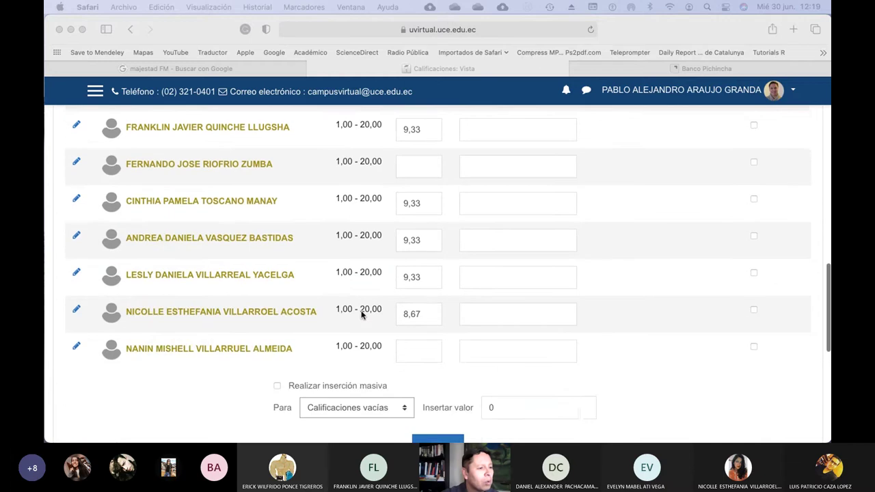
scroll(362, 314, up, 3)
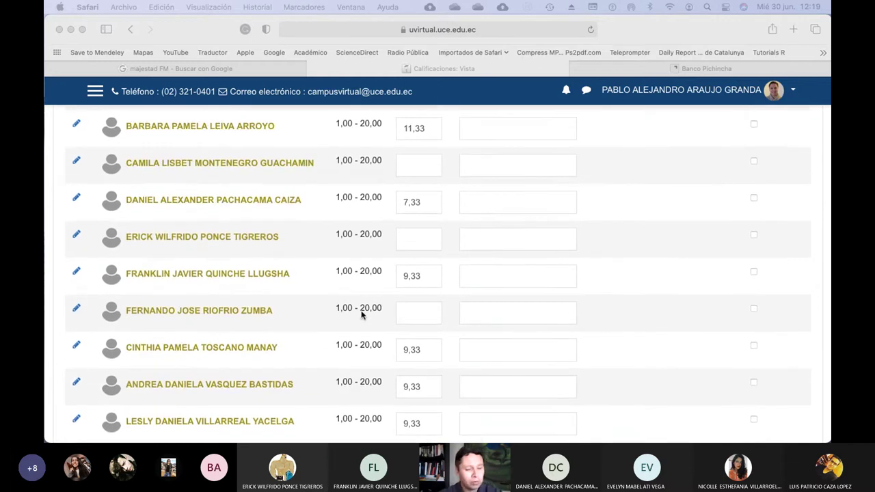
key(super+Tab)
key(super+Tab)
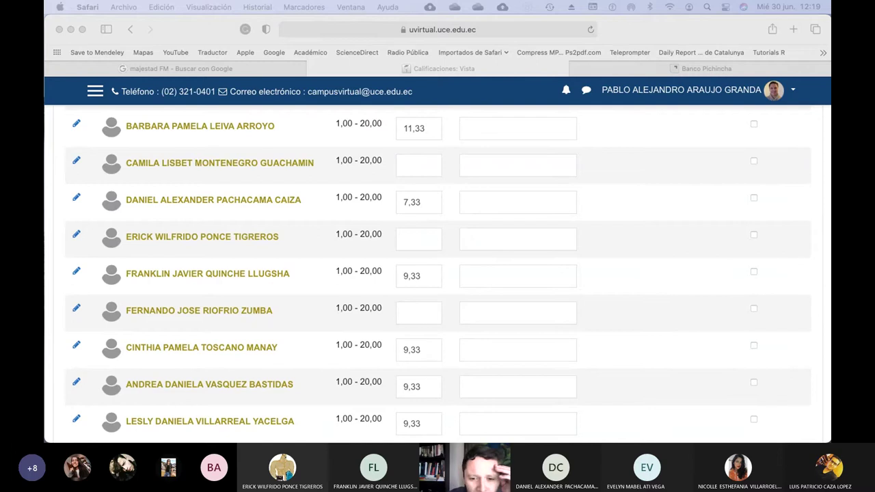
Back in the rubric workbook, copy the scored block A53:H61.
click(529, 213)
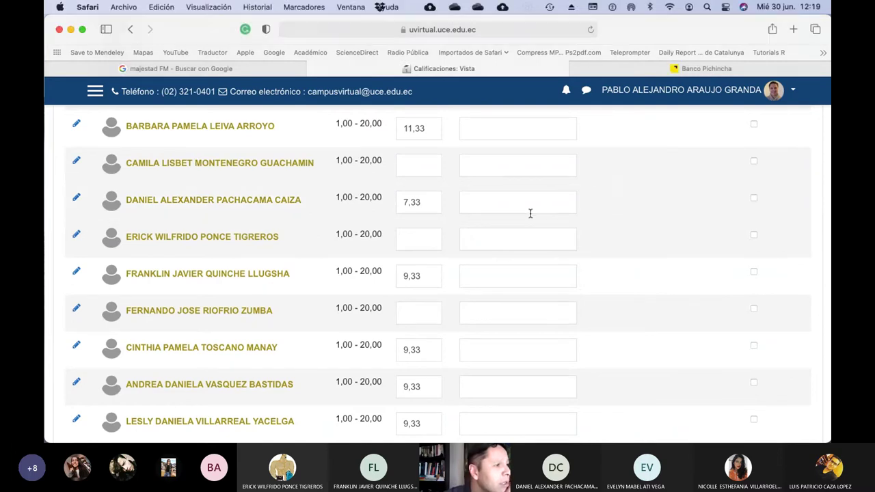
key(ctrl+Right)
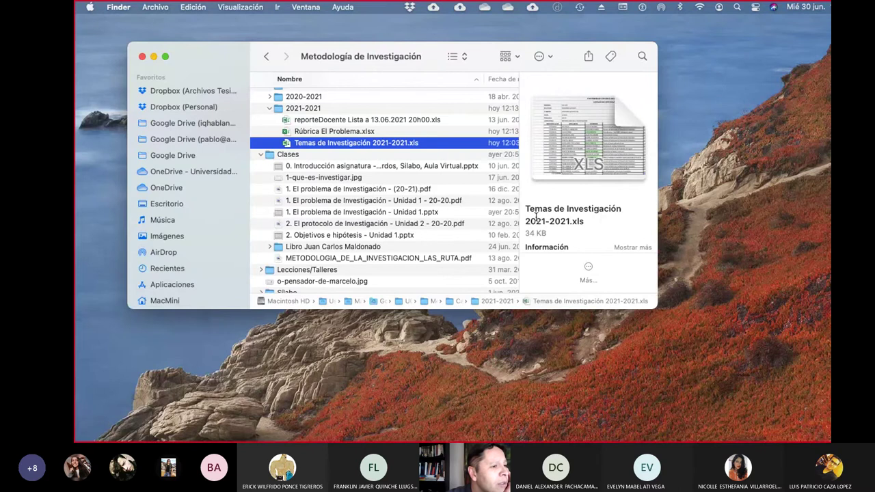
key(ctrl+Right)
key(ctrl+Left)
key(ctrl+Left)
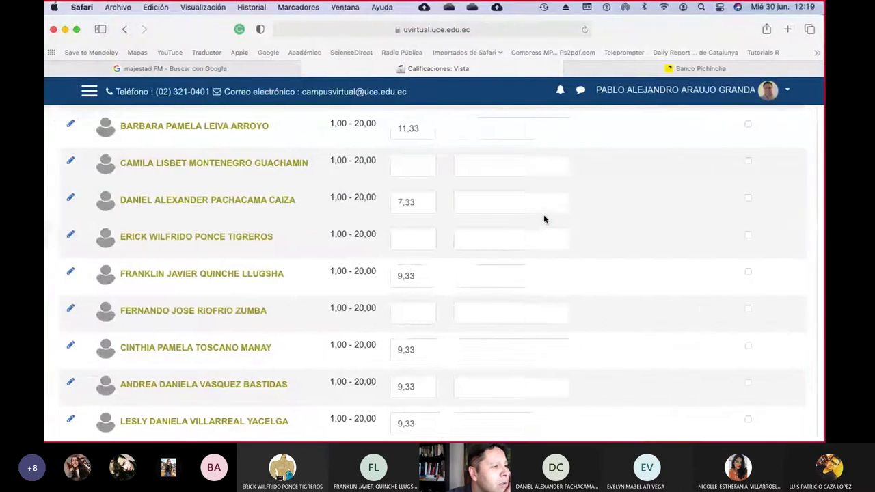
key(ctrl+Left)
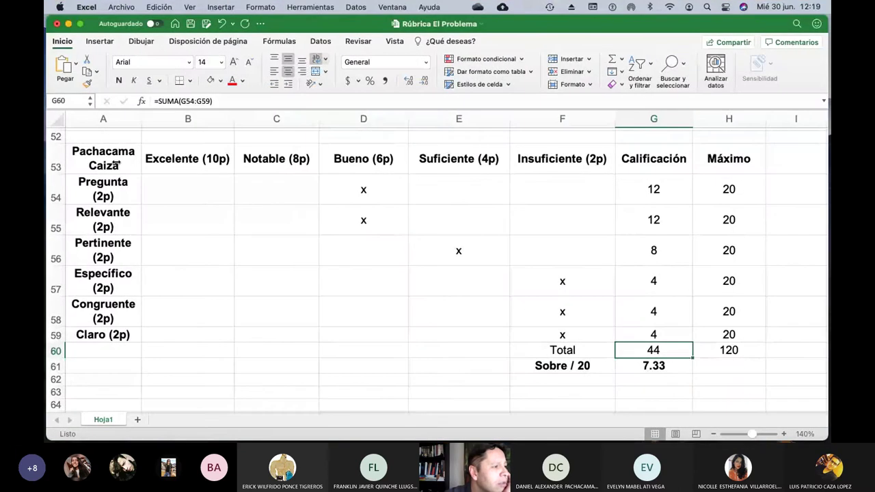
click(116, 163)
key(shift+Right)
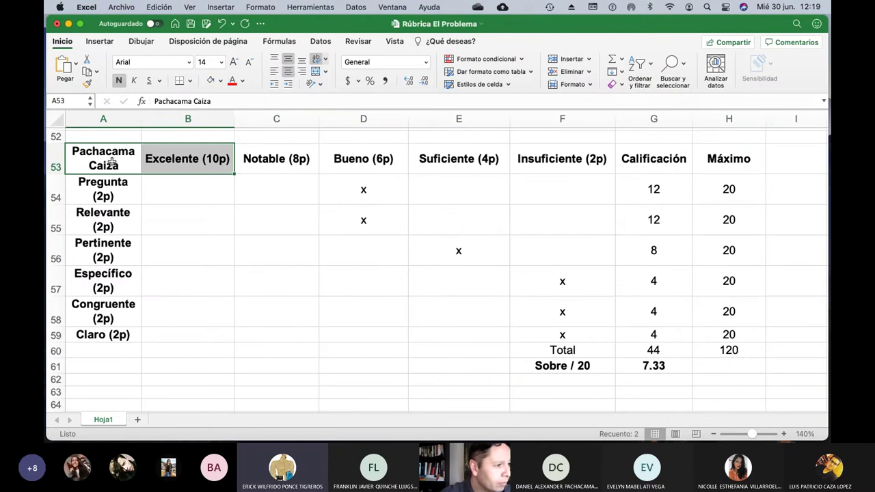
key(shift+Right)
key(shift+Right)
key(shift+Right)
key(shift+Right)
key(shift+Right)
key(shift+Right)
key(shift+Down)
key(shift+Down)
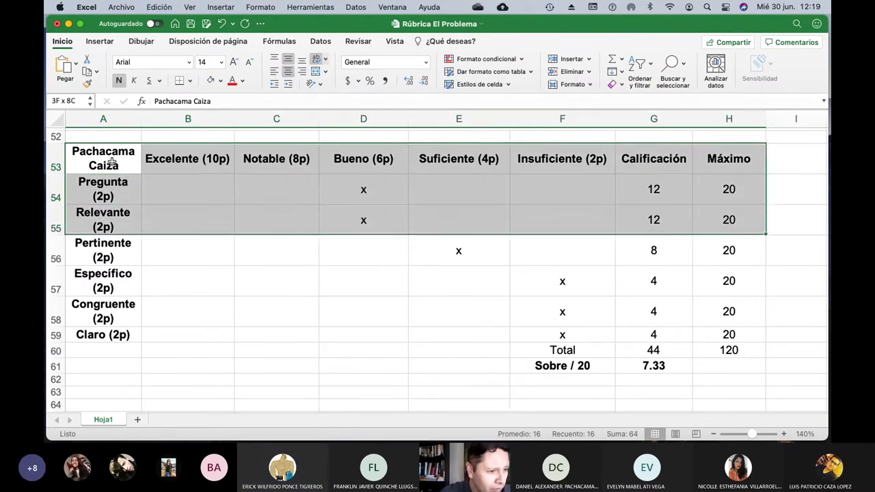
key(shift+Down)
key(shift+Down)
key(shift+Down)
key(shift+Down)
key(shift+Down)
key(shift+Down)
key(super+c)
Paste the block at A63 and enter the next student's surnames in A63, correcting a typo.
key(Down)
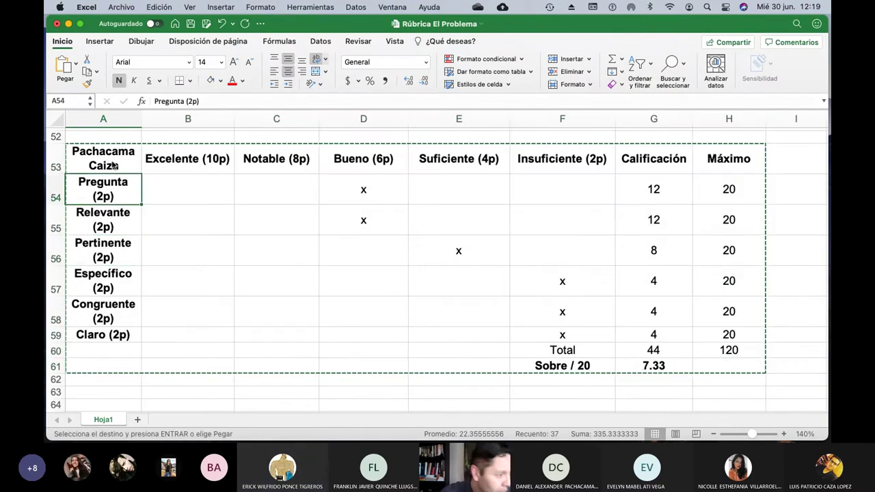
key(Down)
key(Down)
key(Down)
key(Down)
key(Down)
key(Down)
key(Down)
key(Down)
key(Down)
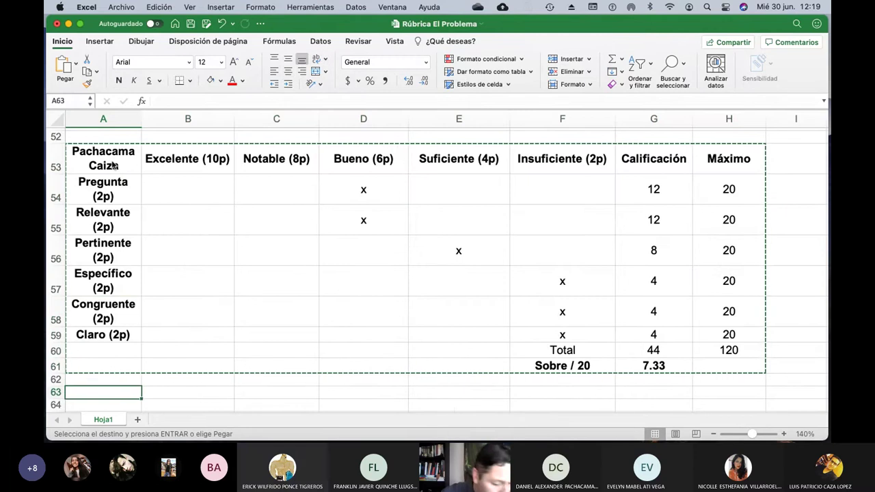
key(super+v)
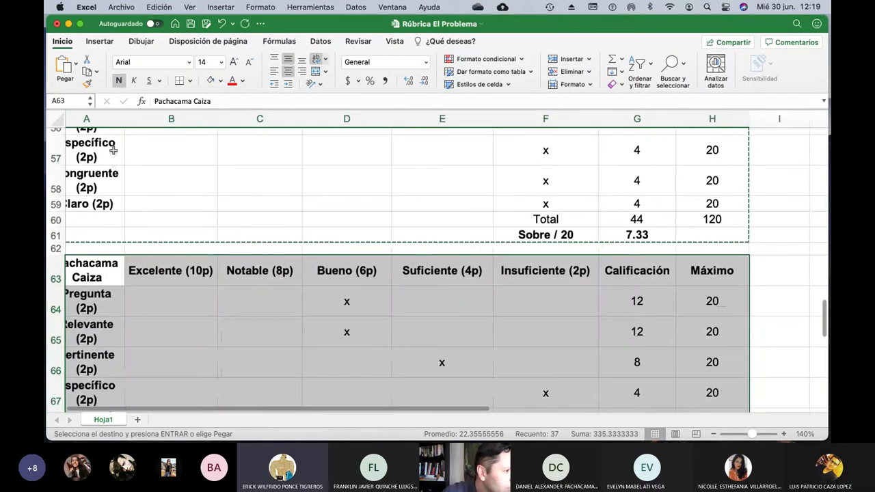
click(103, 273)
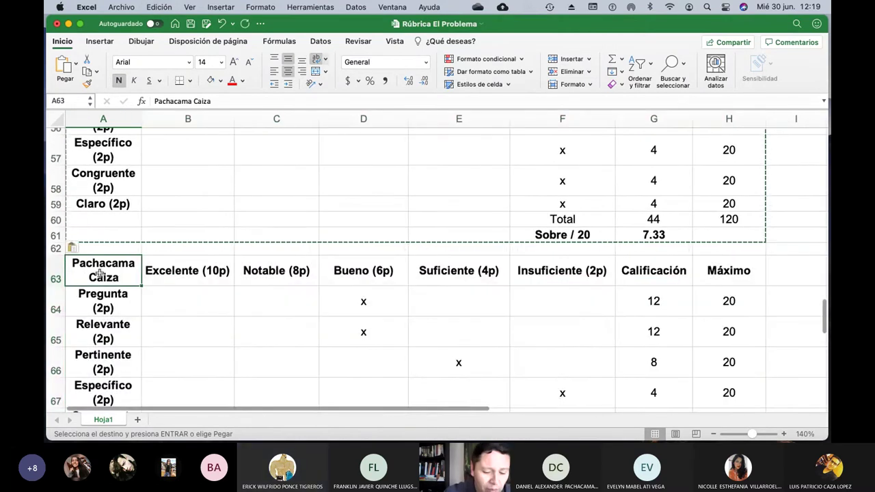
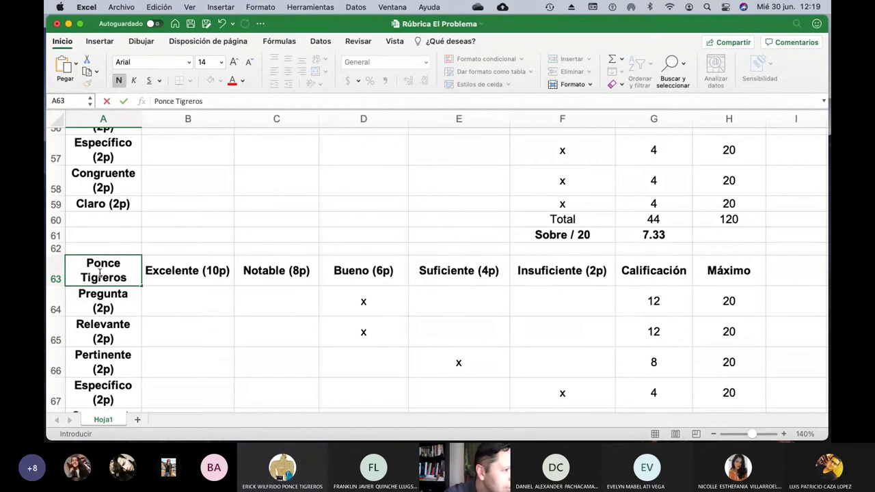
key(Return)
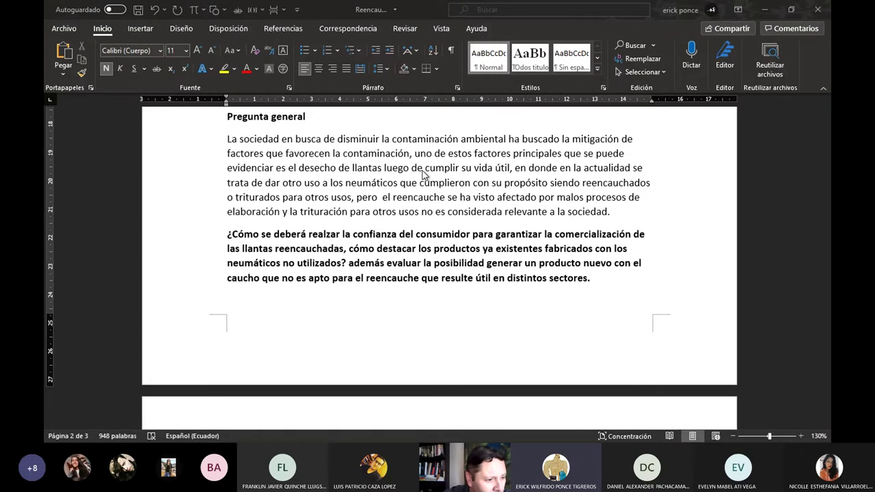
Select the first paragraph under Pregunta general in the retreaded-tire document.
click(228, 142)
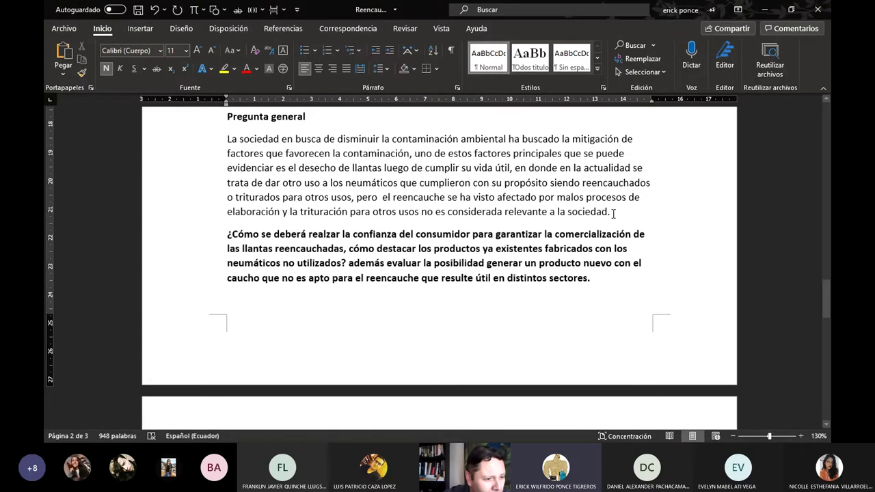
drag(613, 213, 228, 139)
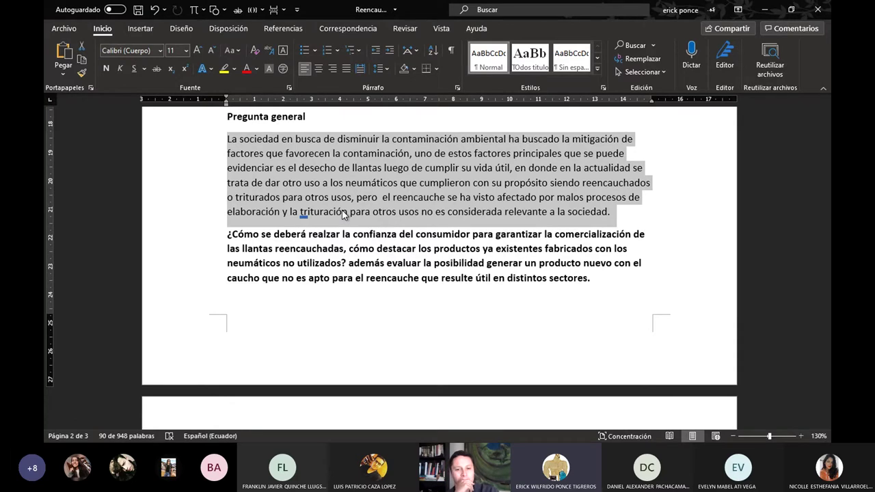
Deselect the Pregunta general paragraph after reading the student's bold research question.
click(424, 298)
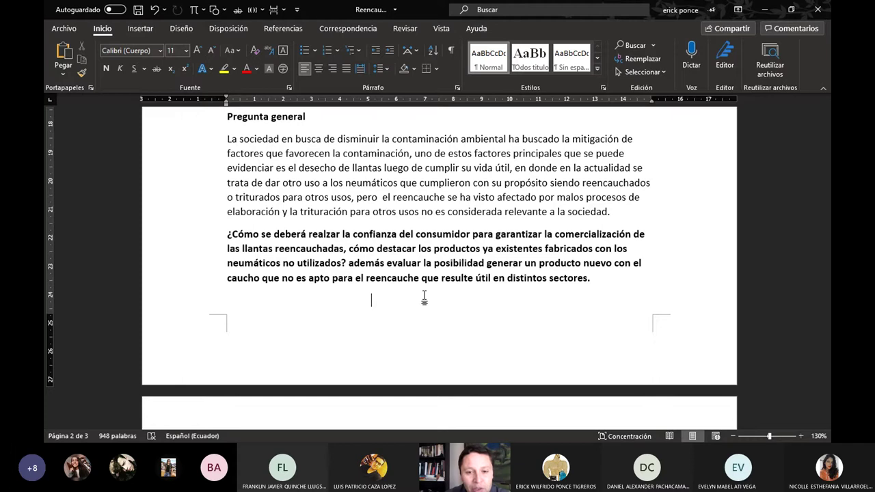
Add '? ¿' after 'reencauchadas', remove the comma and capitalise 'Cómo' to split the question.
click(346, 250)
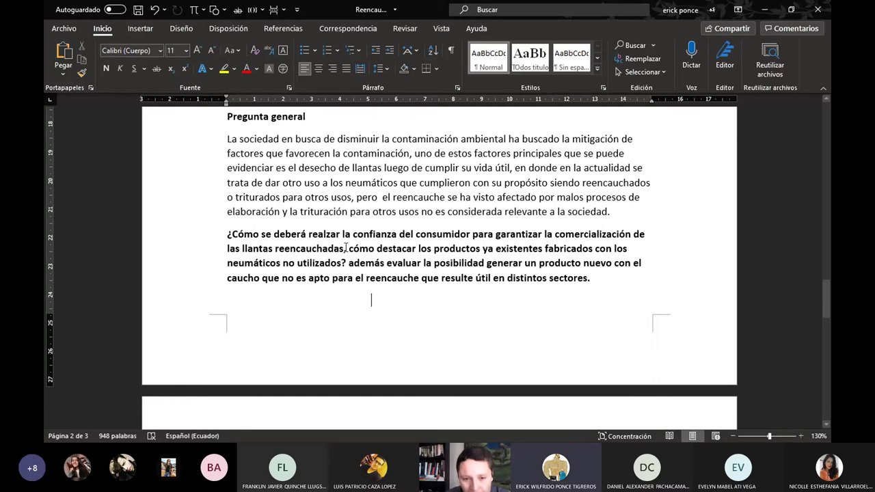
text(? )
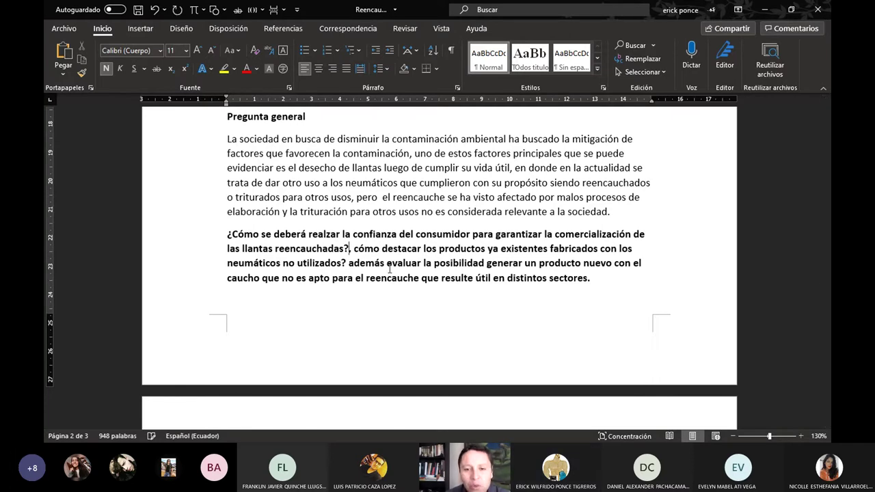
text(¿)
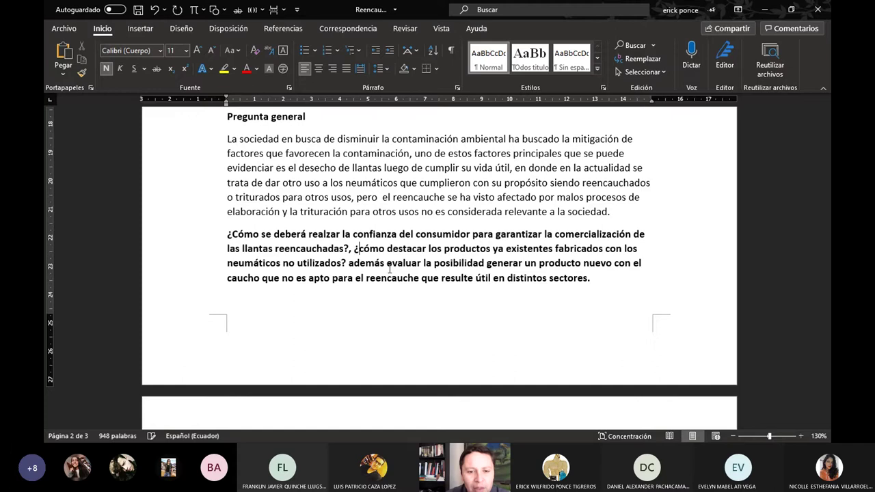
key(Left)
key(BackSpace)
key(BackSpace)
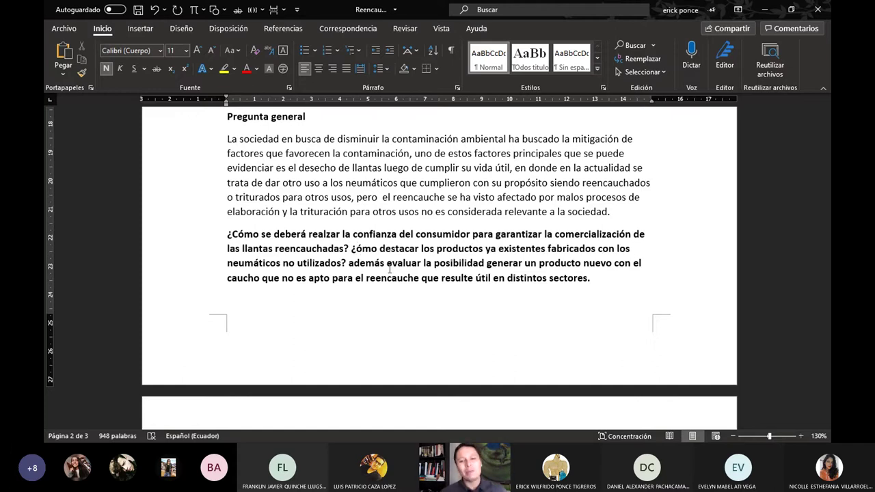
key(Right)
key(Right)
key(BackSpace)
text(C)
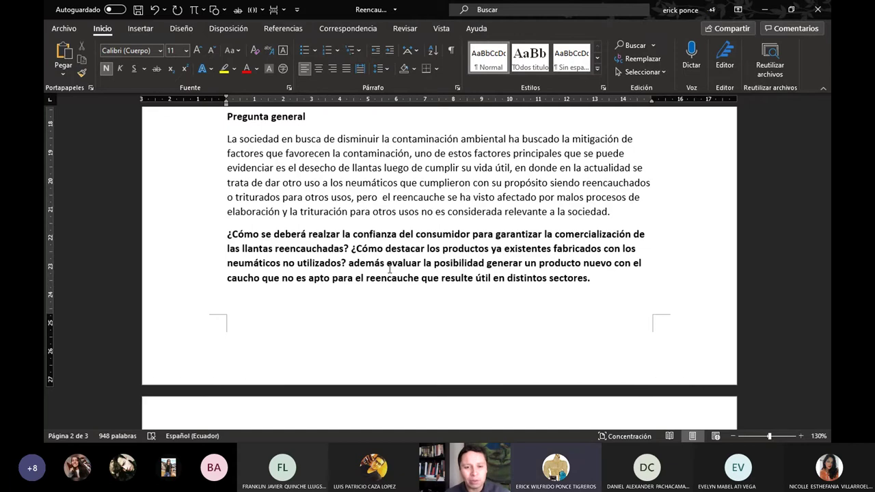
Select the closing sentences from '¿Cómo' to 'utilizados?' to review them.
drag(349, 263, 592, 276)
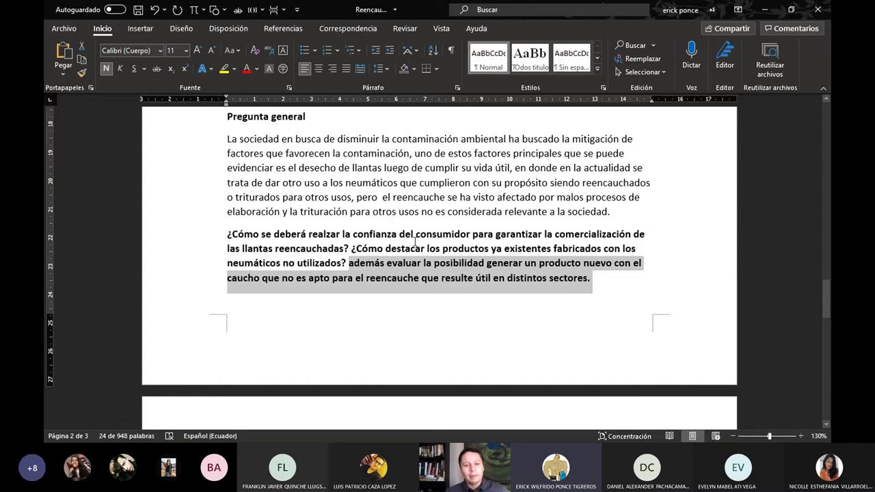
drag(349, 264, 258, 242)
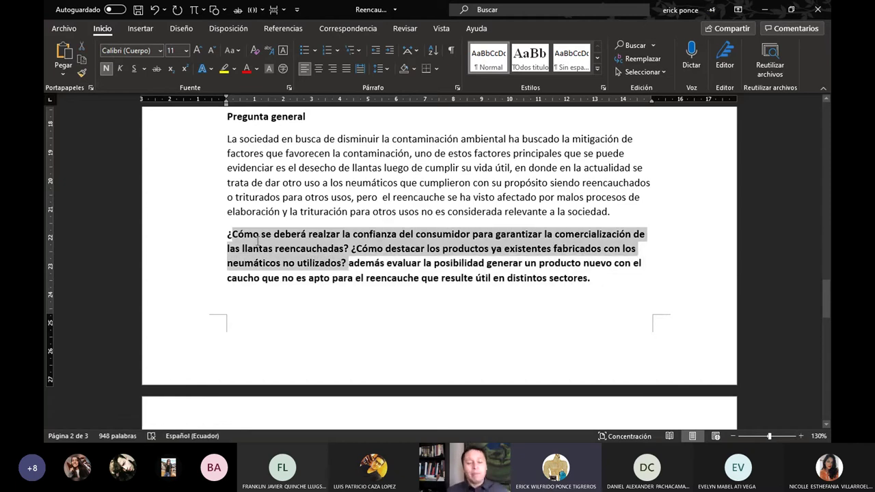
click(618, 280)
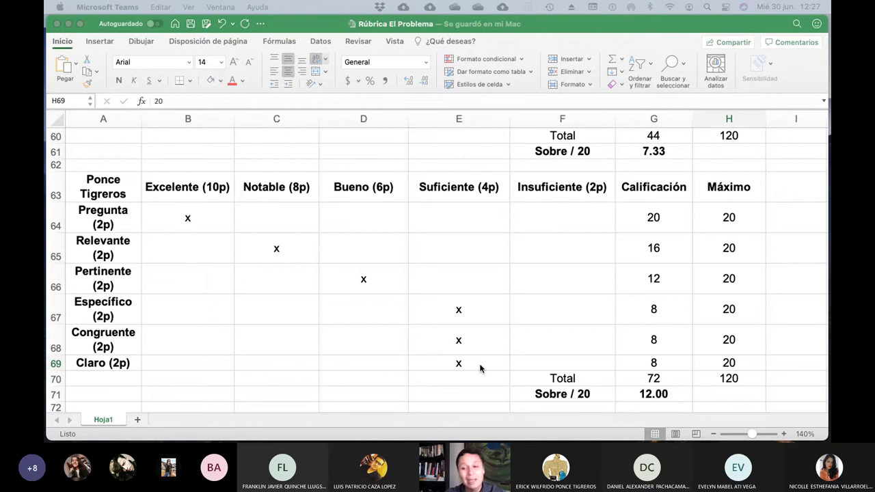
Enter a grade of 12 for the student in Moodle's simple grader and save it.
key(super+Tab)
key(super+Tab)
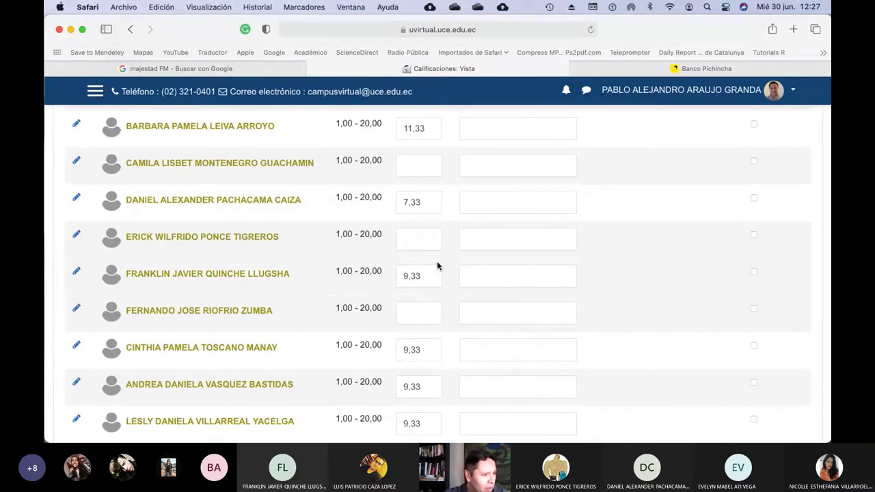
click(420, 241)
text(12)
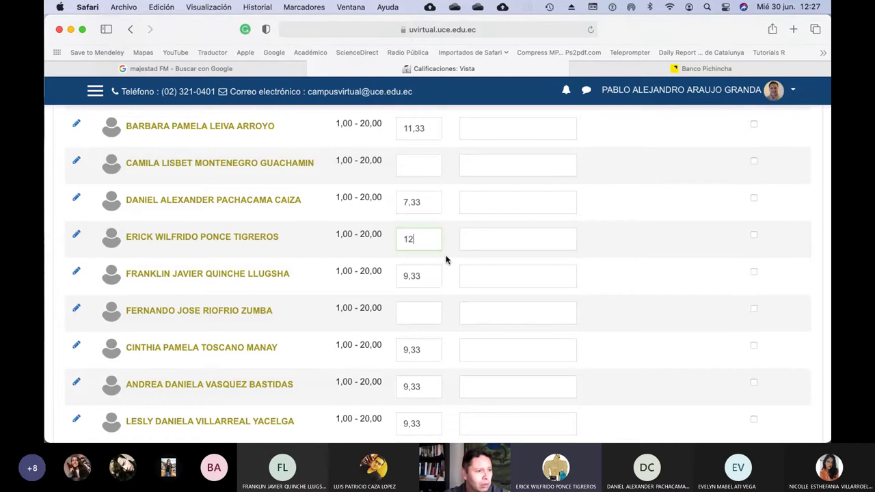
scroll(449, 260, down, 1)
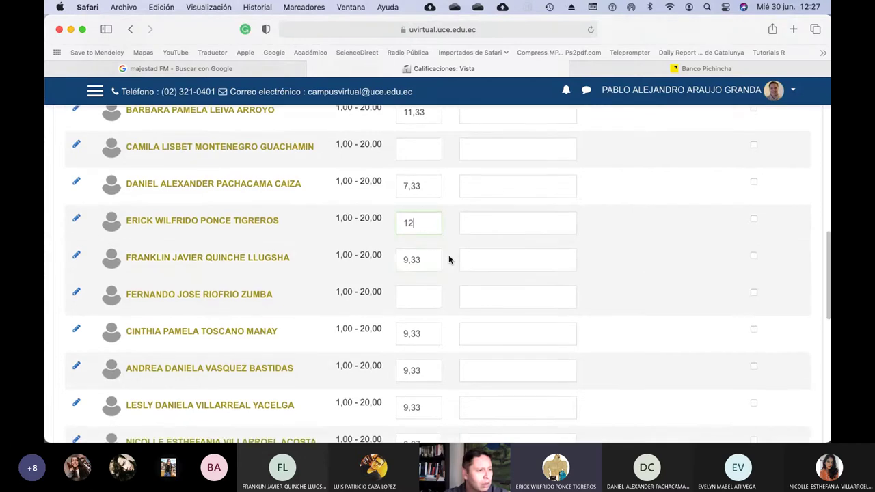
scroll(449, 259, down, 8)
scroll(449, 259, down, 1)
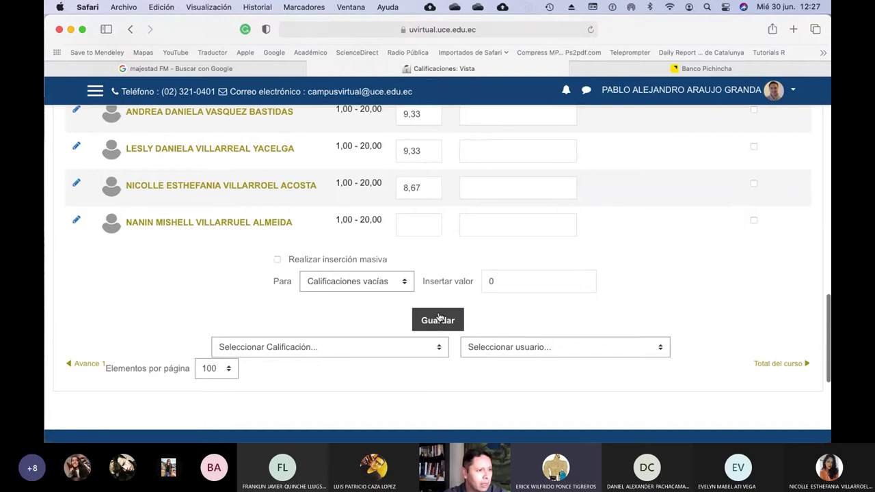
click(438, 317)
click(438, 127)
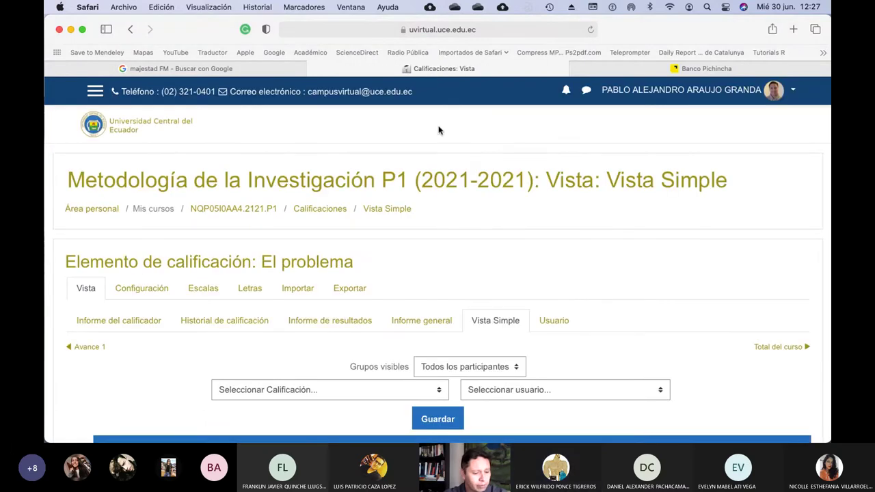
key(super+Tab)
key(super+Tab)
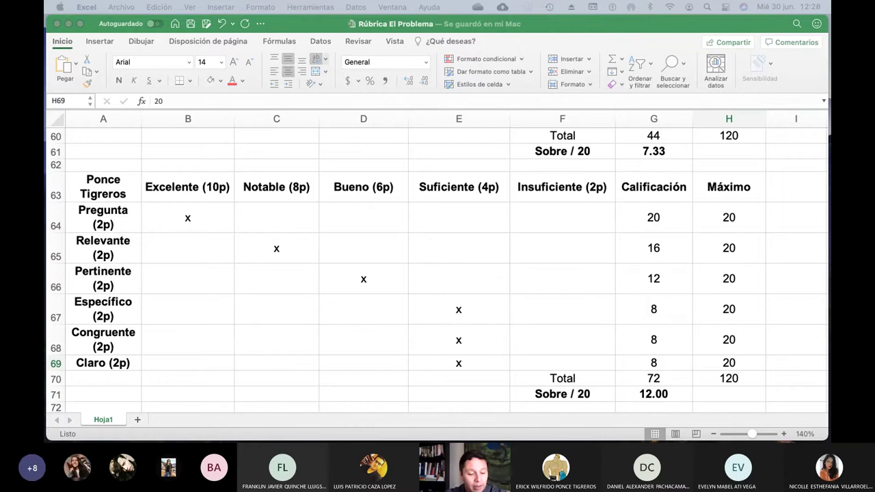
key(super+Tab)
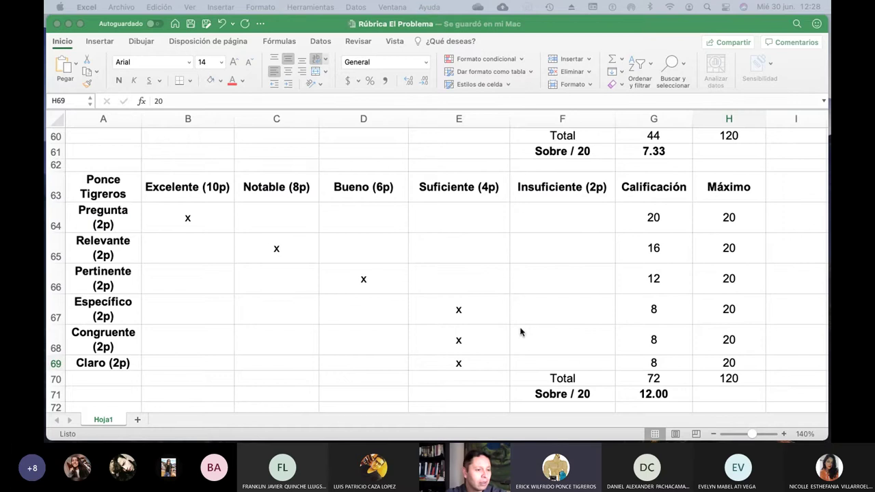
scroll(523, 333, right, 5)
scroll(525, 334, right, 2)
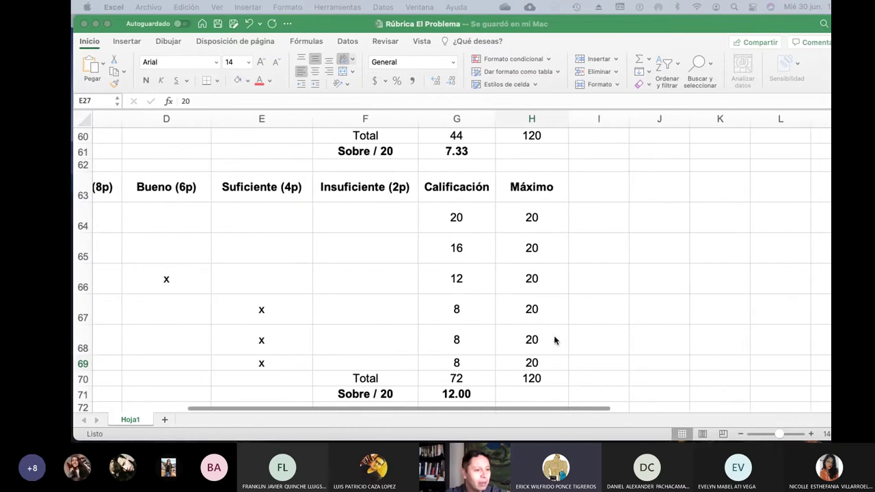
scroll(555, 340, left, 5)
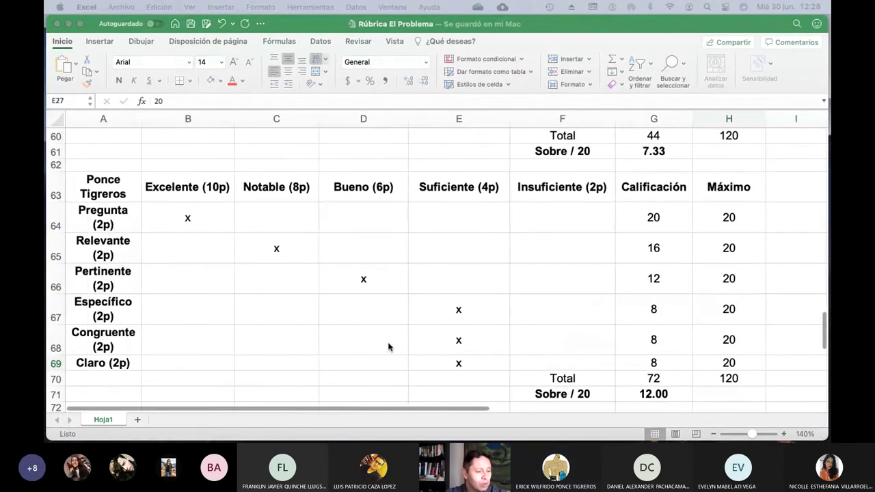
key(super+Tab)
key(super+Tab)
key(super+Tab)
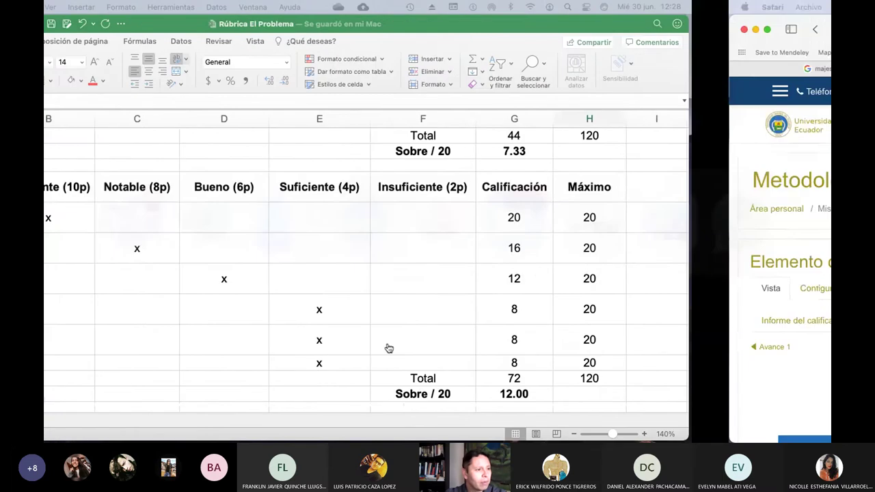
scroll(387, 347, down, 15)
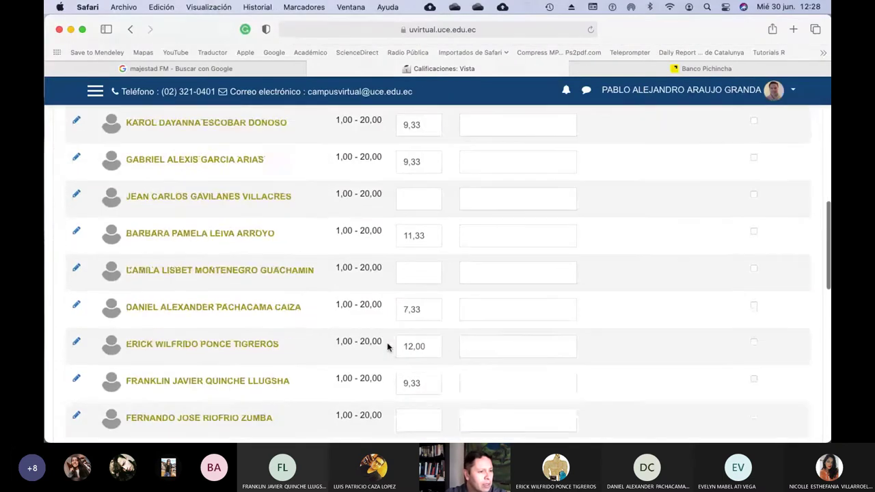
scroll(386, 347, up, 1)
scroll(387, 347, down, 3)
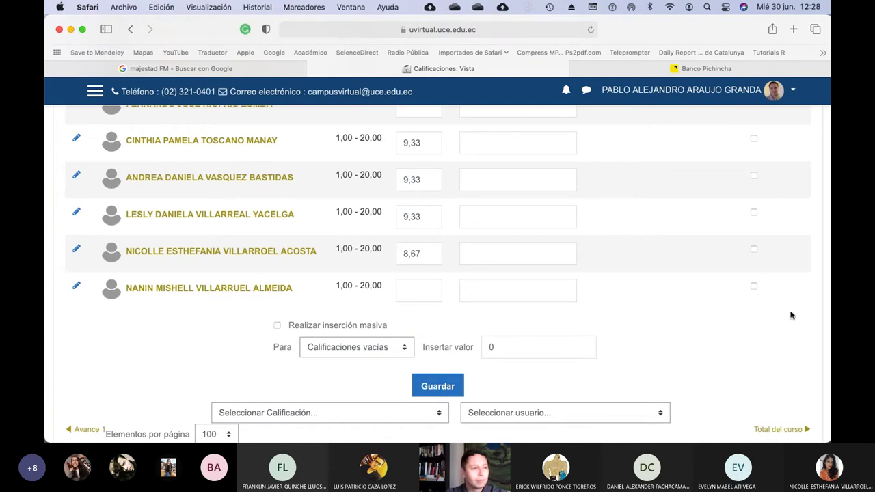
key(super+Tab)
key(super+Tab)
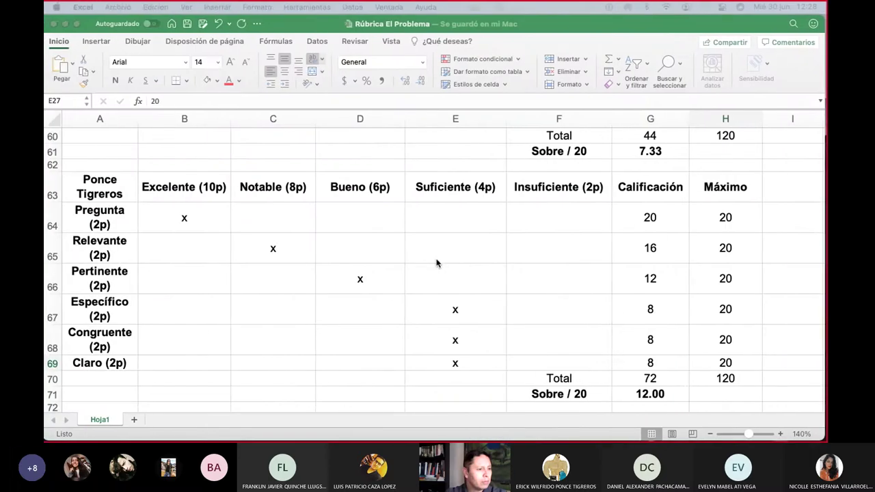
Copy the rubric block A63:H71 and paste it at A73.
click(108, 192)
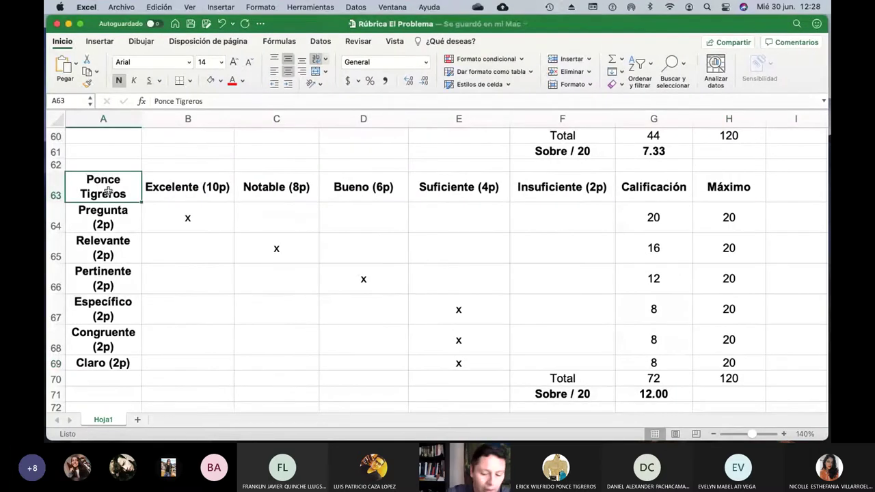
key(shift+Right)
key(shift+Right)
key(shift+Right)
key(shift+Right)
key(shift+Right)
key(shift+Right)
key(shift+Right)
key(shift+Down)
key(shift+Down)
key(shift+Down)
key(shift+Down)
key(shift+Down)
key(shift+Down)
key(shift+Down)
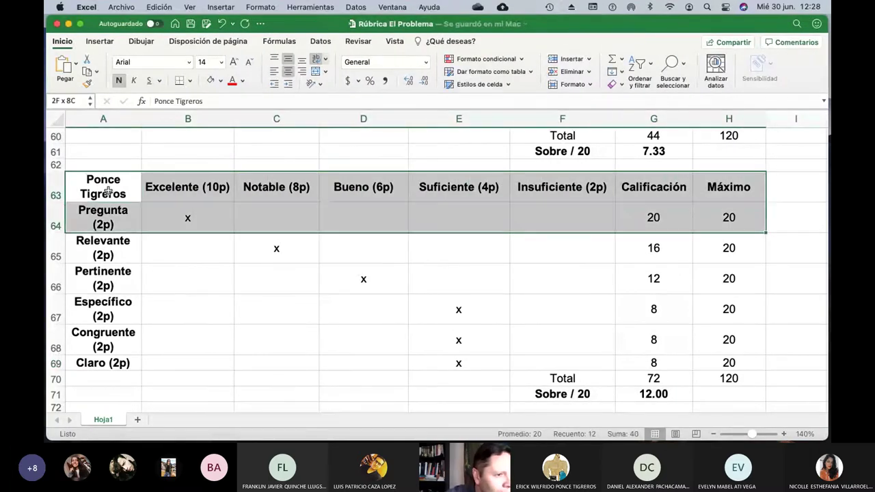
key(shift+Down)
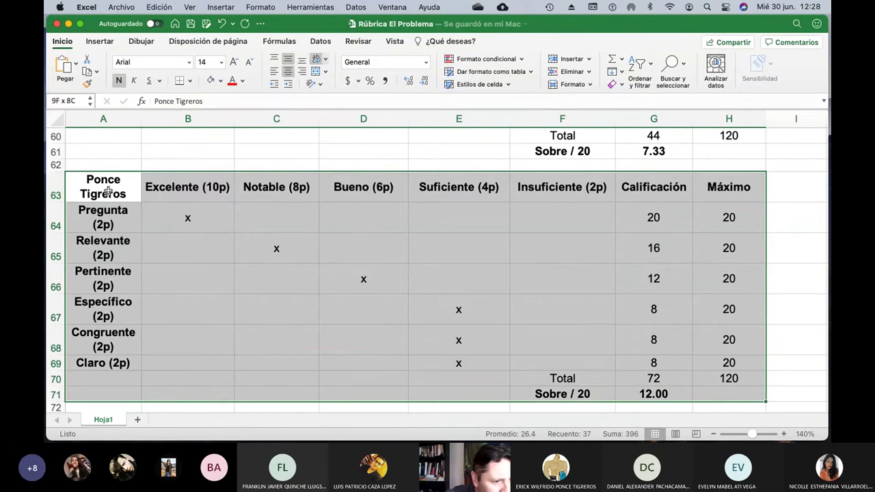
key(super+c)
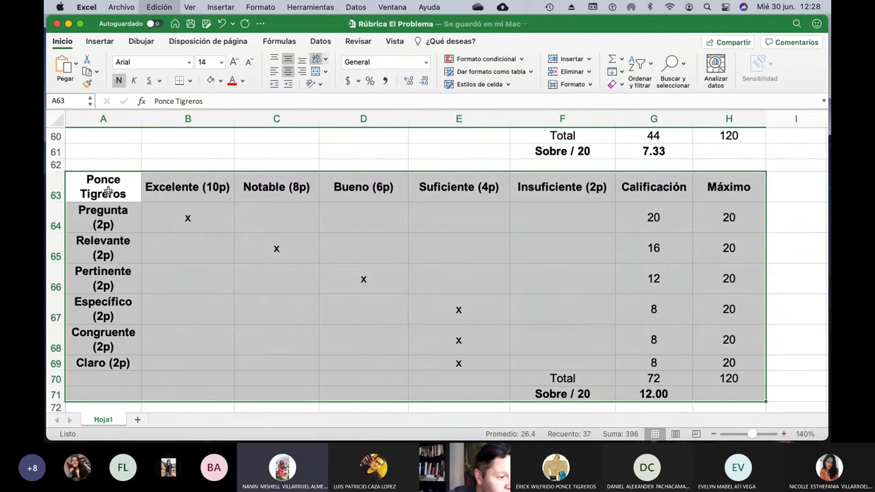
scroll(176, 209, down, 5)
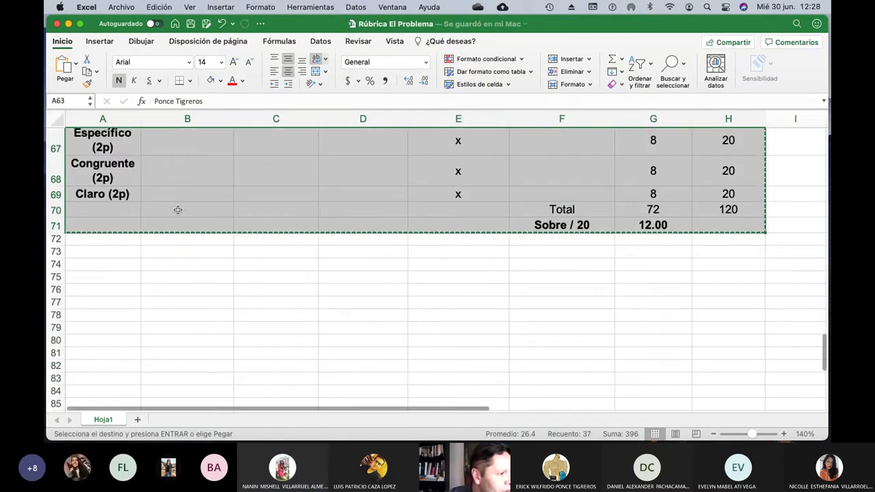
click(107, 252)
key(super+v)
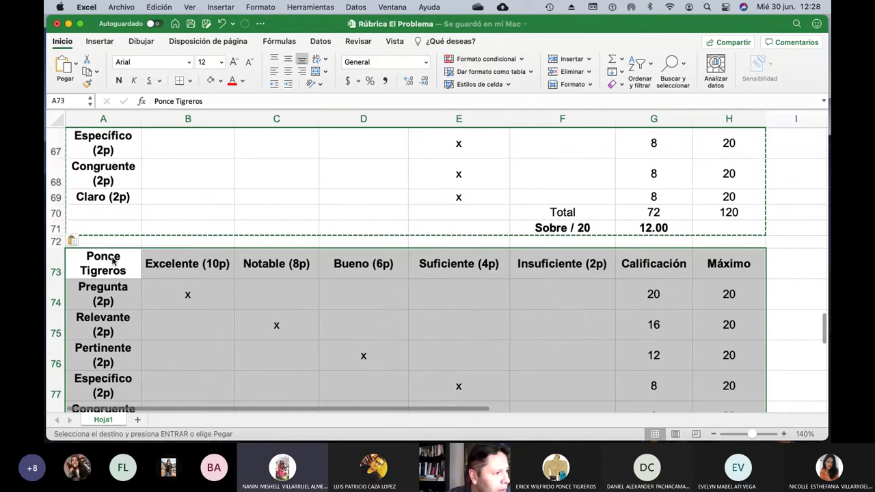
Replace the A73 block header with the next student's surnames, then select B74.
click(113, 260)
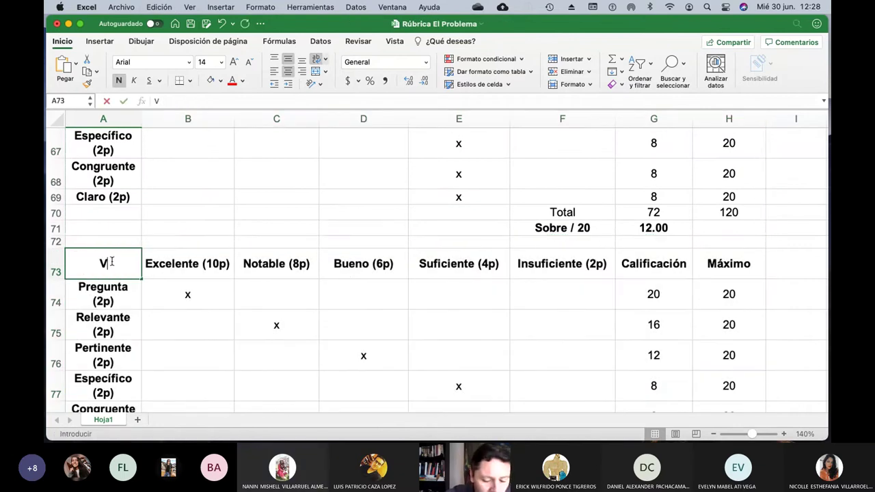
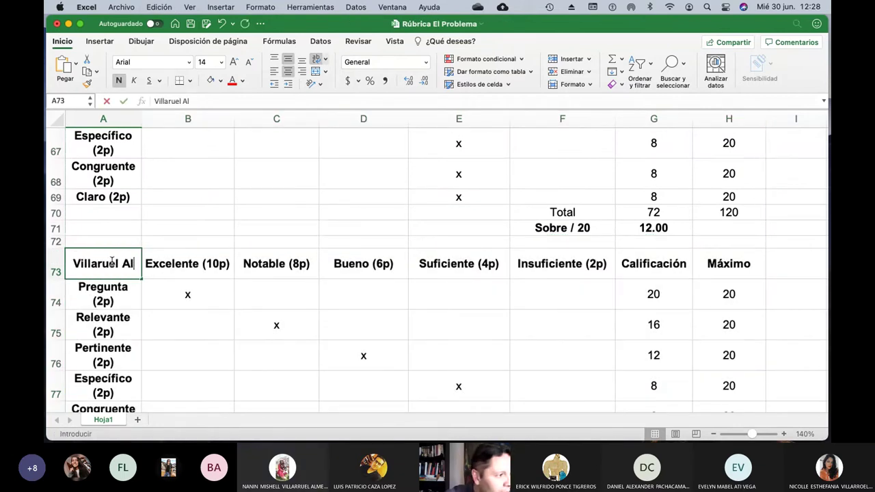
key(Return)
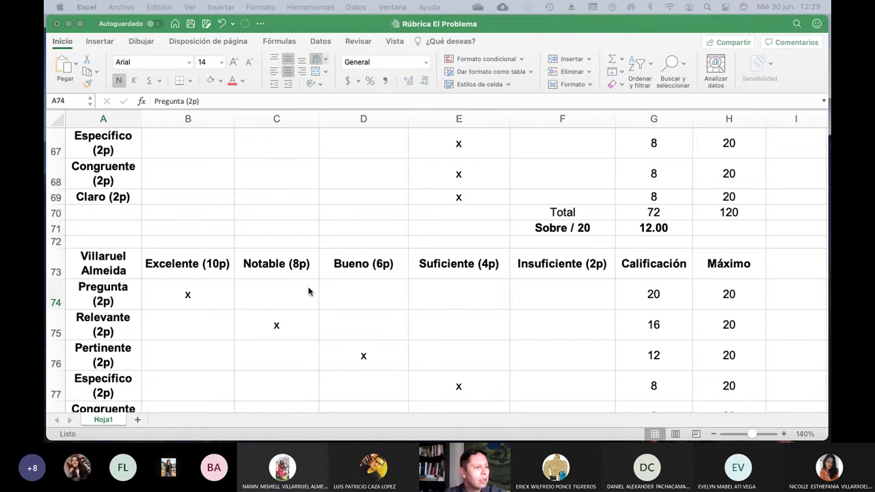
click(179, 297)
click(190, 294)
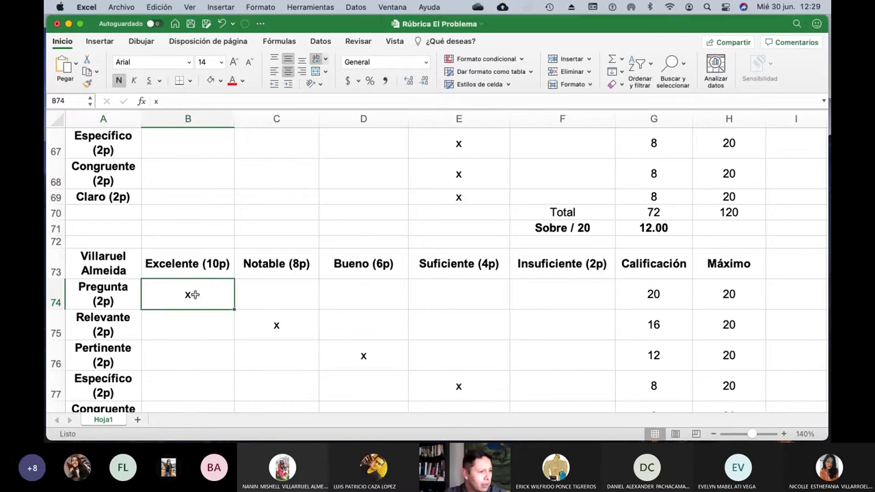
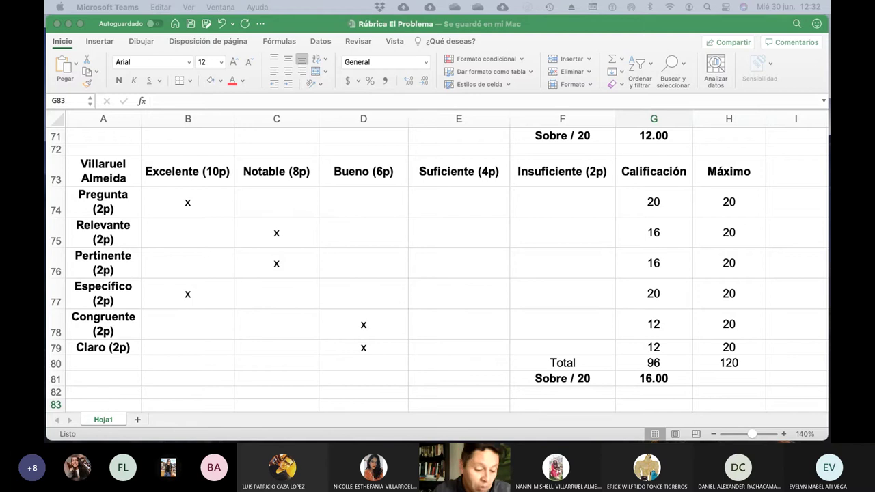
Enter and save a grade of 16 for the last student in the Moodle list.
key(super+Tab)
key(super+Tab)
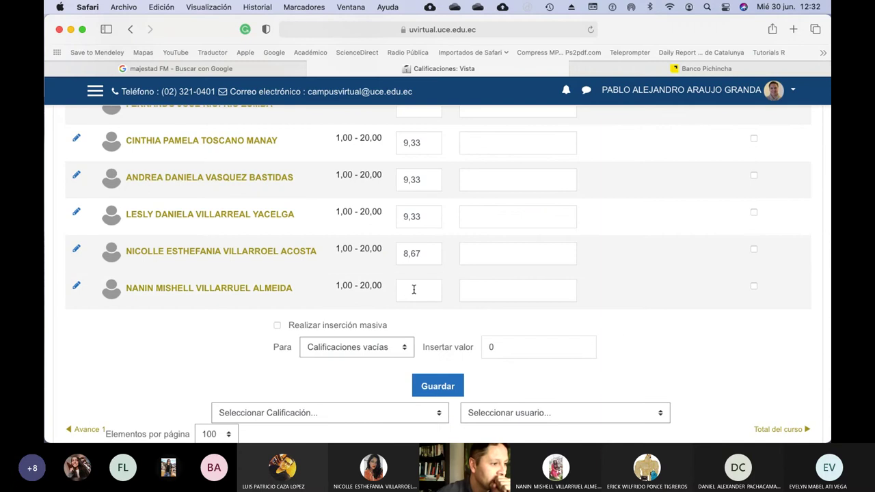
click(414, 290)
text(16)
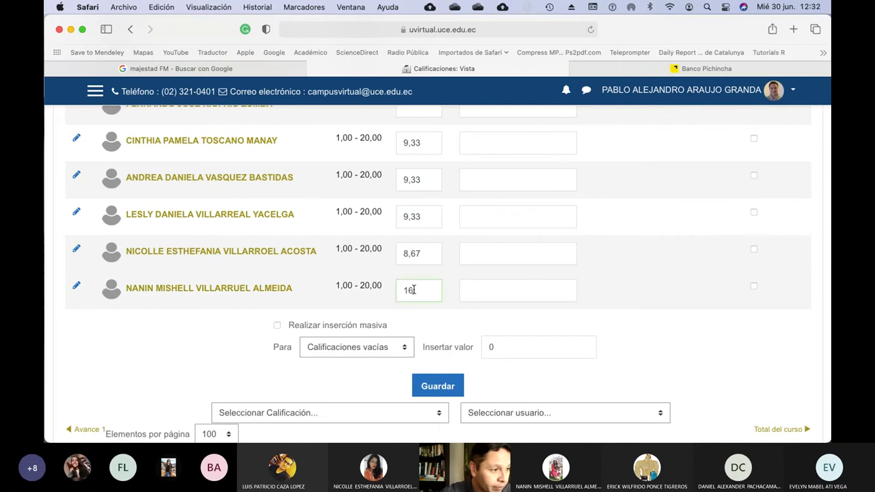
click(444, 387)
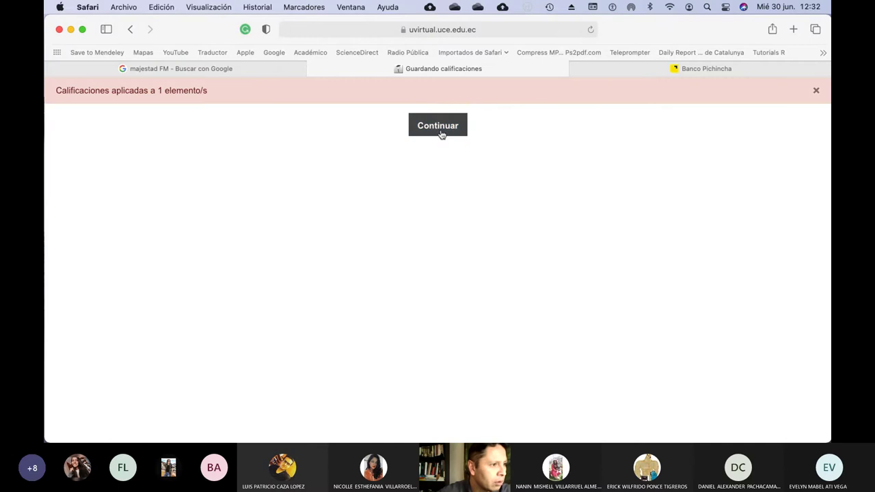
click(440, 131)
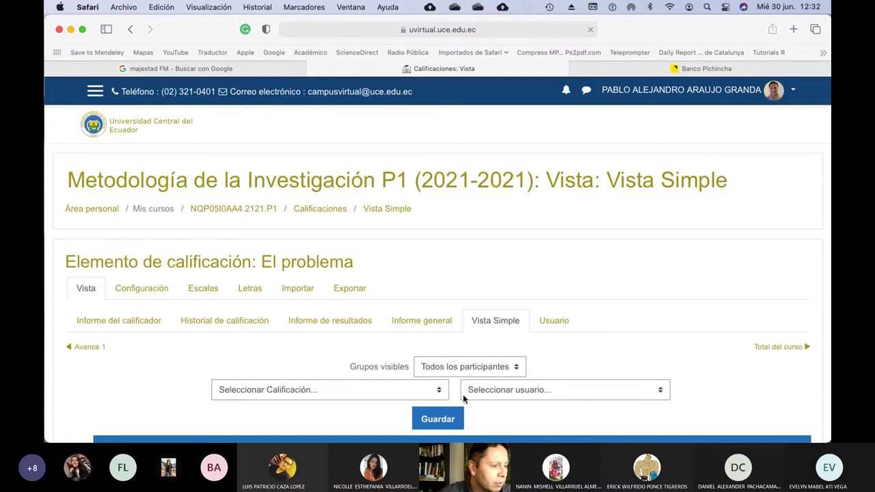
Scroll through the Moodle grade list to check it, then return to Excel.
scroll(466, 398, down, 5)
scroll(467, 398, down, 12)
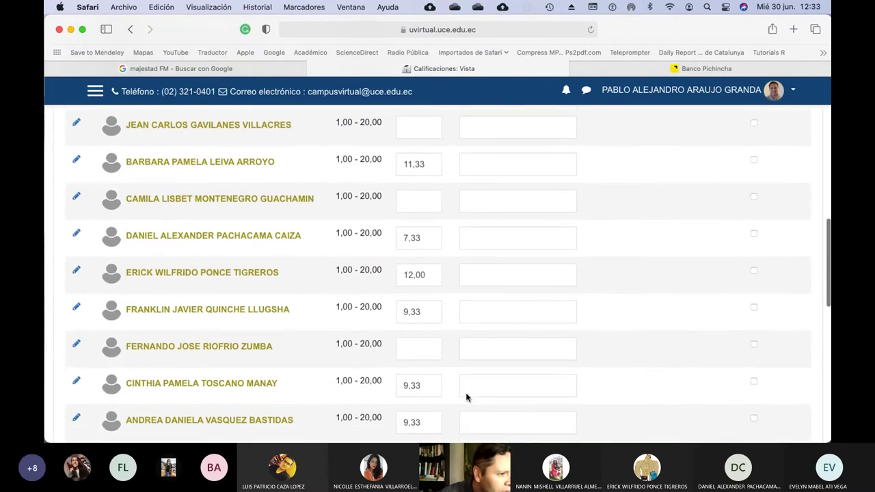
scroll(466, 398, up, 1)
scroll(466, 398, down, 4)
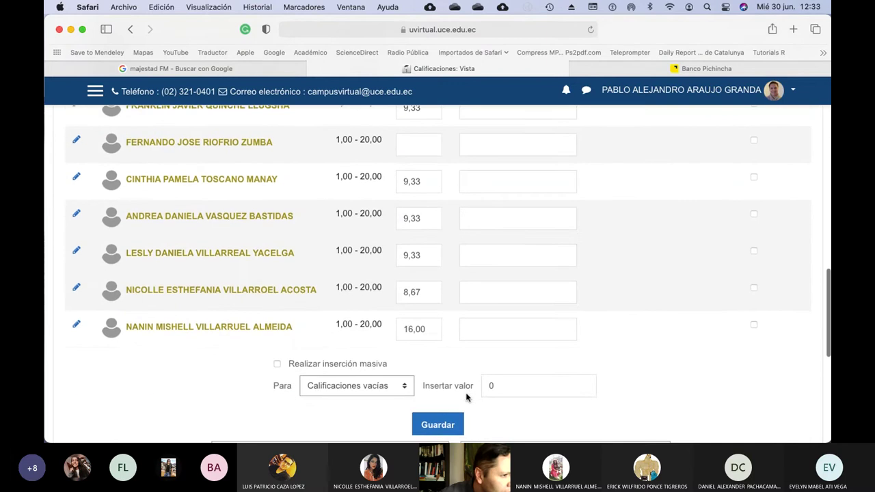
scroll(466, 398, up, 4)
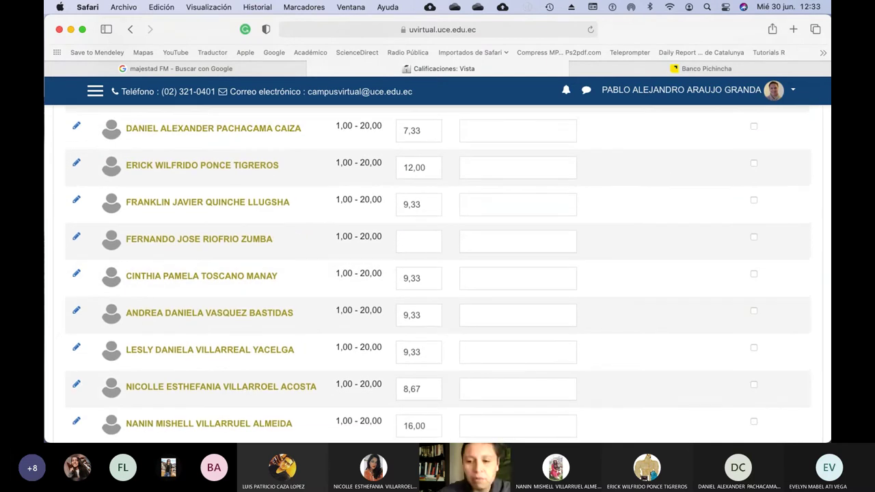
key(super+Tab)
key(super+Tab)
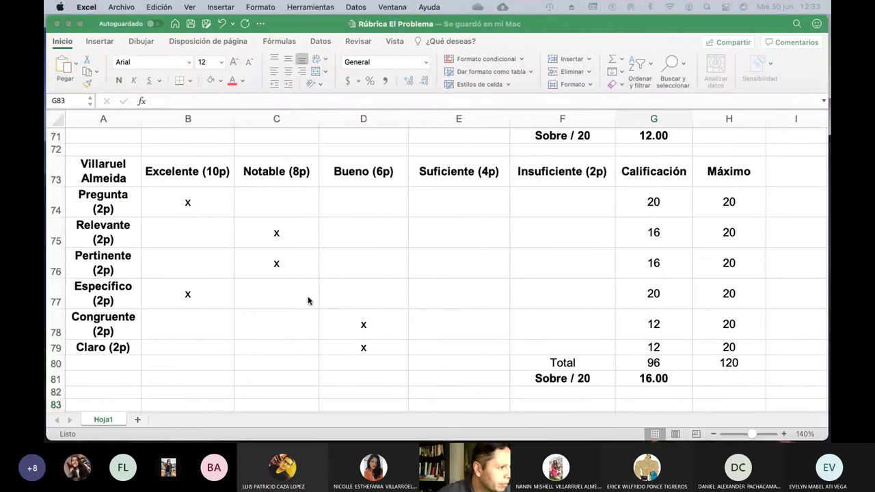
Copy the rubric table A73:H81 and paste it at A83.
click(103, 172)
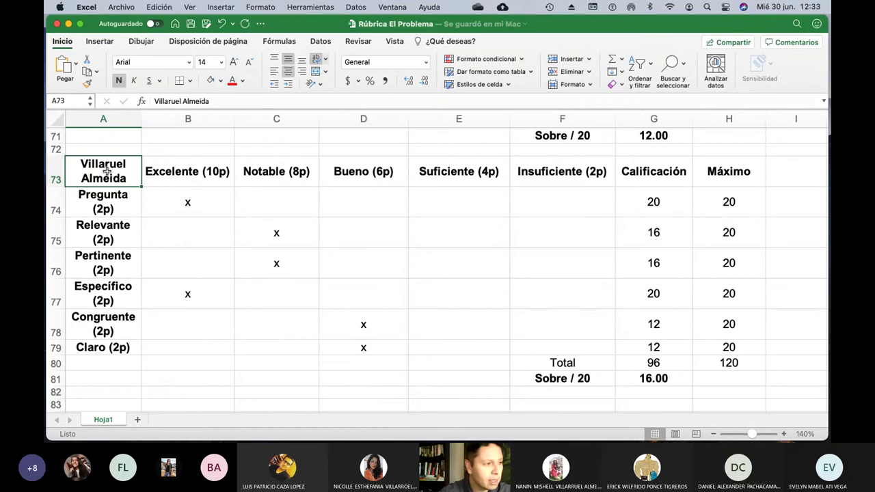
key(shift+Right)
key(shift+Right)
key(shift+Right)
key(shift+Right)
key(shift+Right)
key(shift+Right)
key(shift+Right)
key(shift+Down)
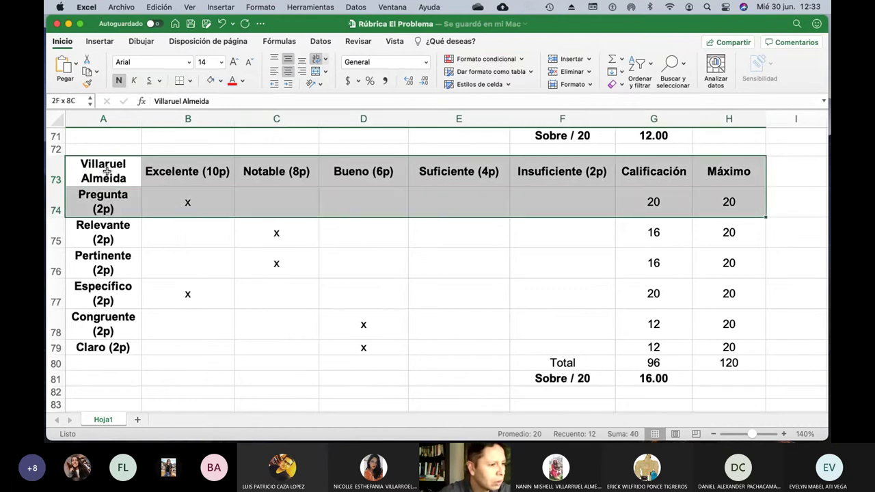
key(shift+Down)
key(shift+Down)
key(shift+Down)
key(shift+Down)
key(shift+Down)
key(shift+Down)
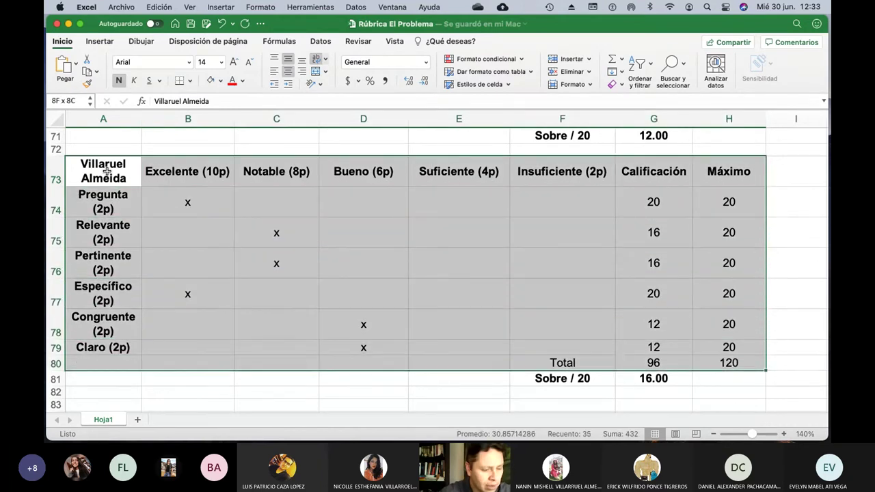
key(shift+Down)
key(super+c)
key(Down)
key(Down)
key(Down)
key(Down)
key(Down)
key(Down)
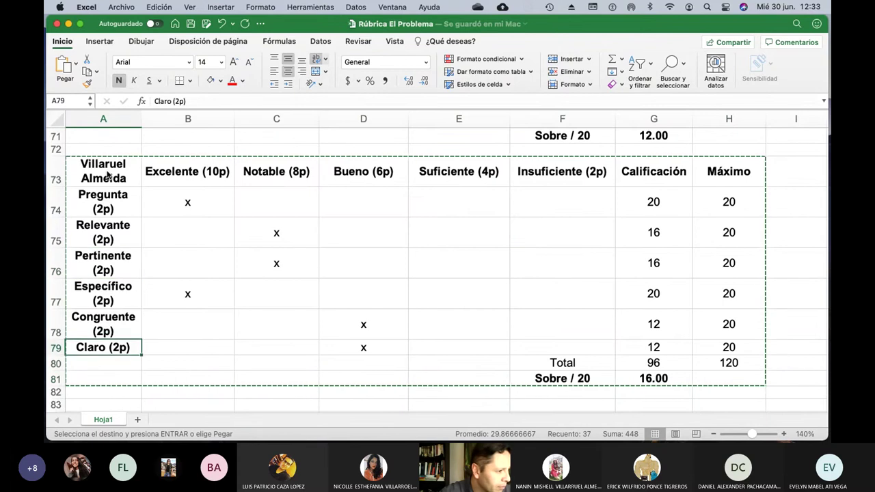
key(Down)
key(Down)
key(Down)
key(Down)
key(super+v)
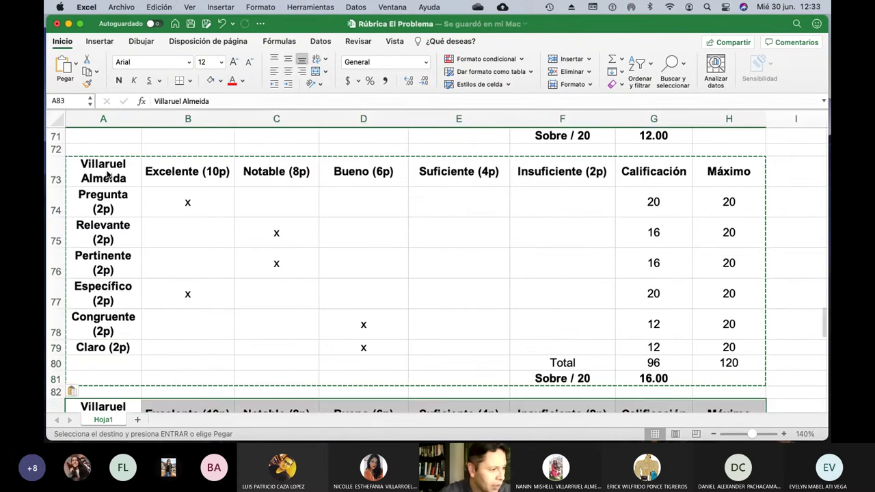
Replace the heading in A83 with the next student's surnames.
key(Down)
key(Down)
key(Down)
key(Down)
key(Up)
key(Up)
key(Up)
key(Up)
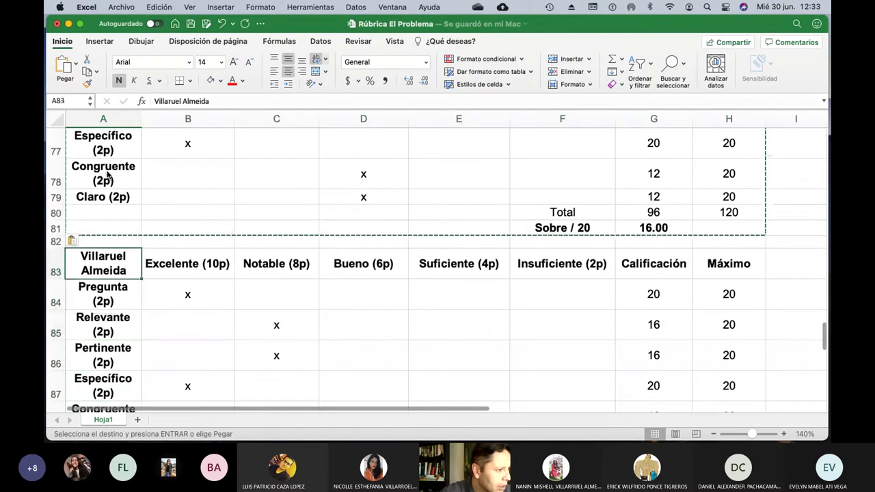
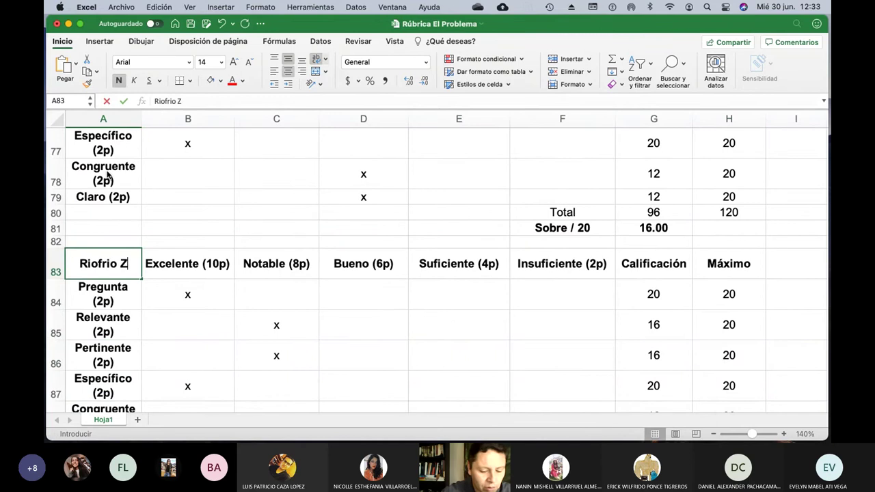
key(Return)
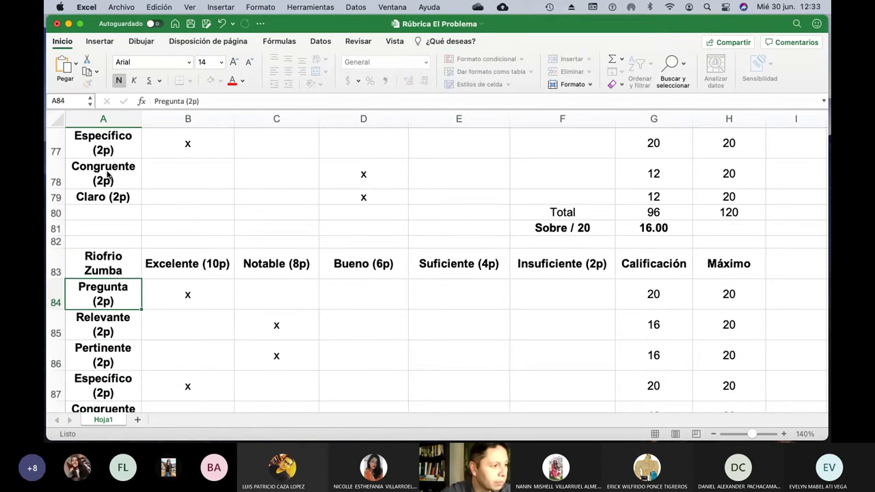
Clear the copied x marks in B84, C85, C86, B87, D89 and D88.
key(Right)
key(Delete)
key(Down)
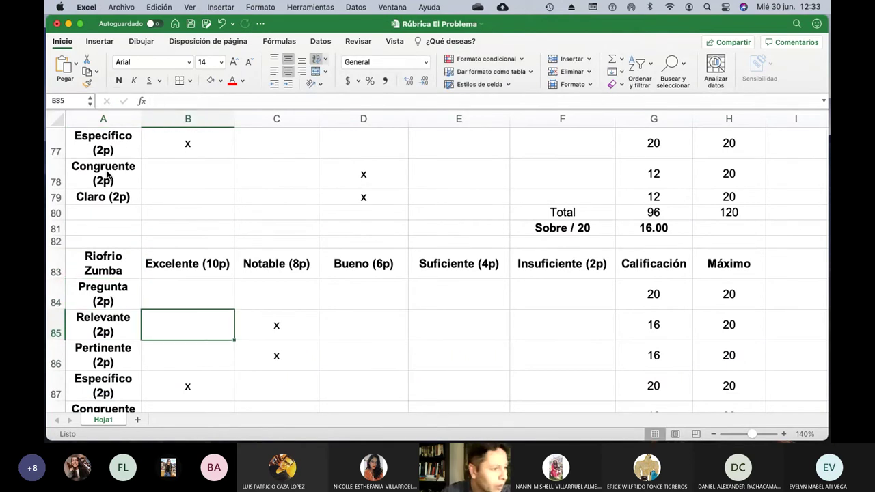
key(Right)
key(Delete)
key(Down)
key(Delete)
key(Left)
key(Down)
key(Delete)
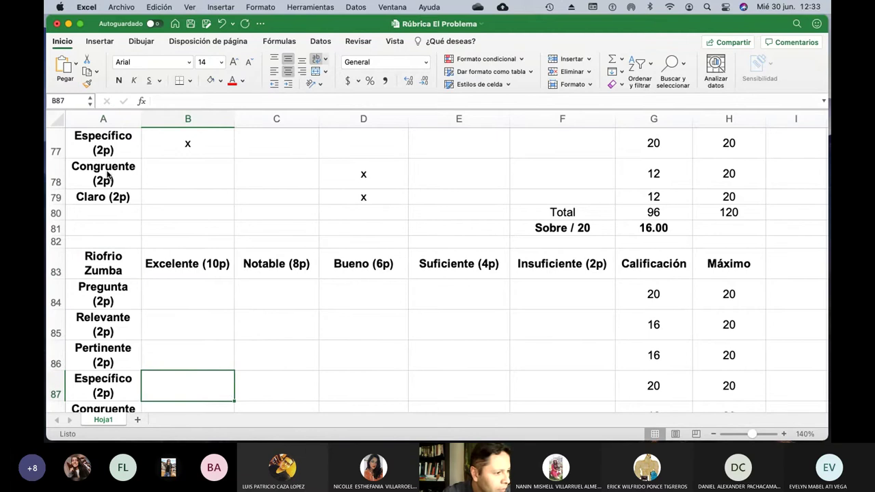
key(Right)
key(Right)
key(Right)
key(Right)
key(Down)
key(Down)
key(Down)
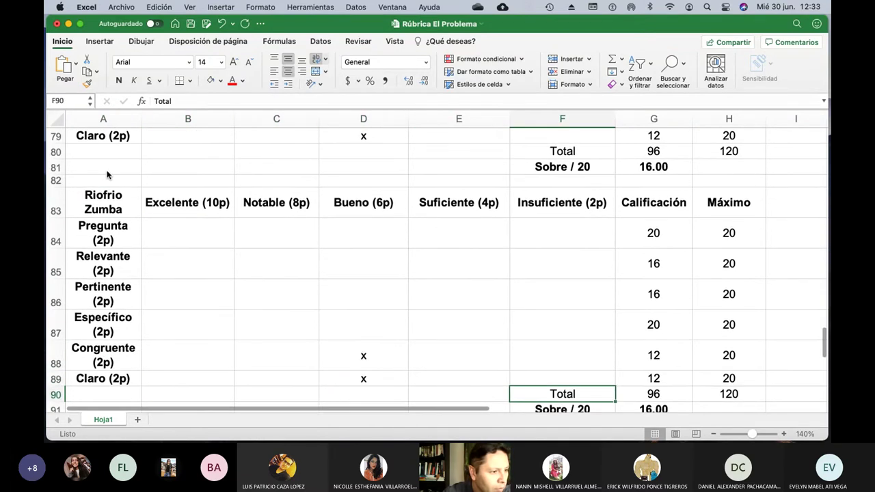
key(Left)
key(Left)
key(Up)
key(Delete)
key(Up)
key(Delete)
Clear the Calificación scores in G84–G89 so the Total shows 0.
key(Right)
key(Right)
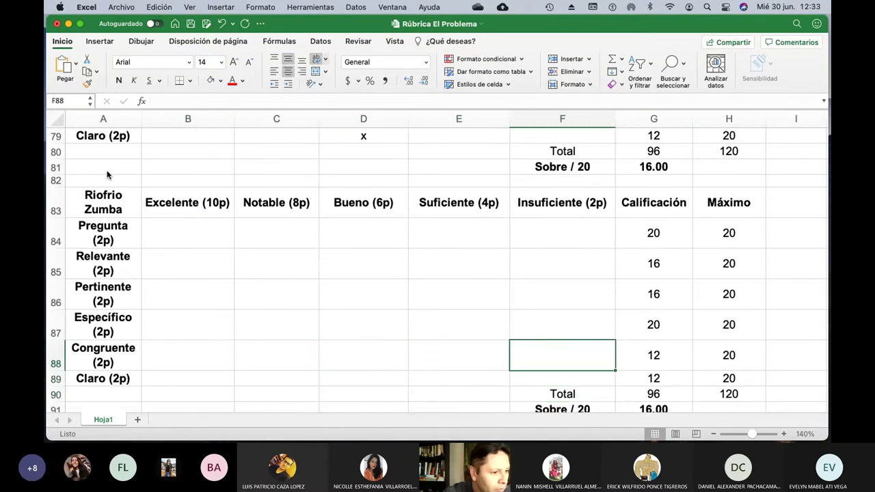
key(Right)
key(Down)
key(Delete)
key(Up)
key(Up)
key(Delete)
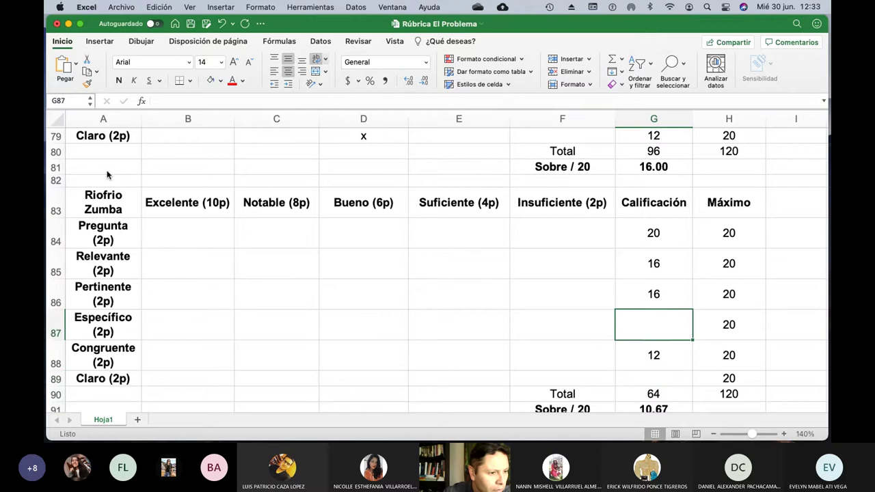
key(Down)
key(Delete)
key(Up)
key(Up)
key(Delete)
key(Up)
key(Delete)
key(Up)
key(Delete)
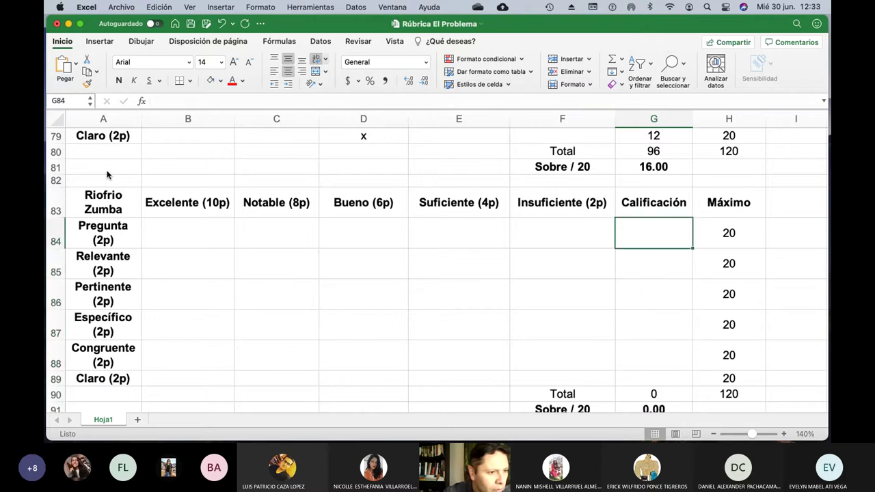
key(Down)
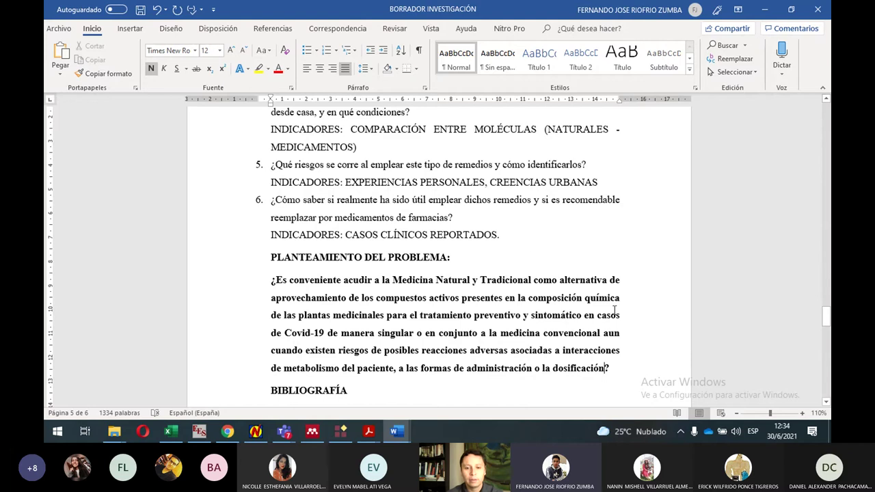
Scroll the draft up one line at the Planteamiento del problema section.
click(825, 100)
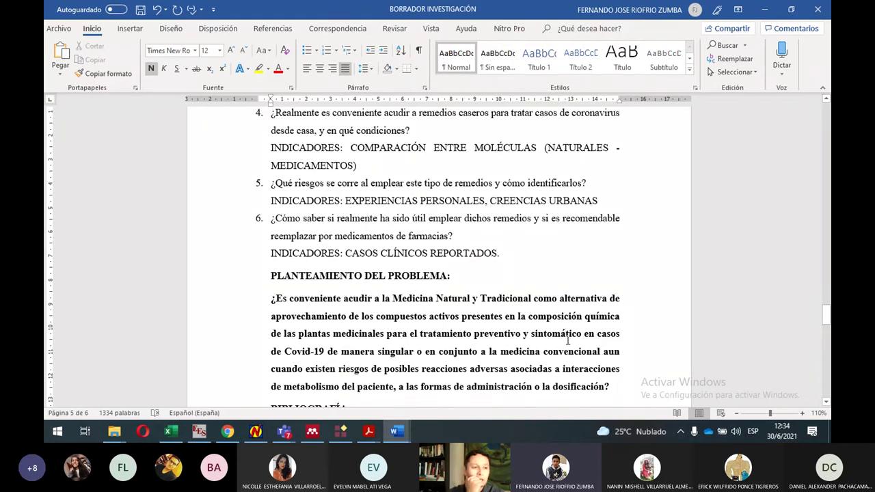
click(566, 337)
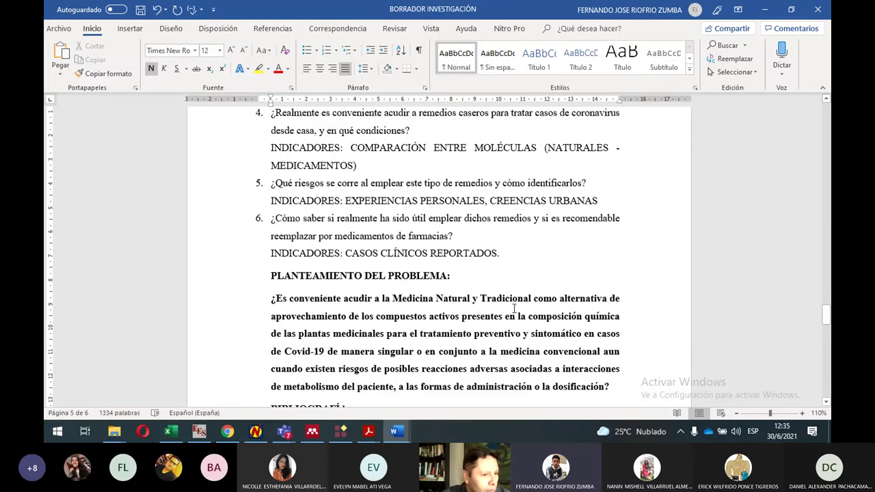
click(421, 317)
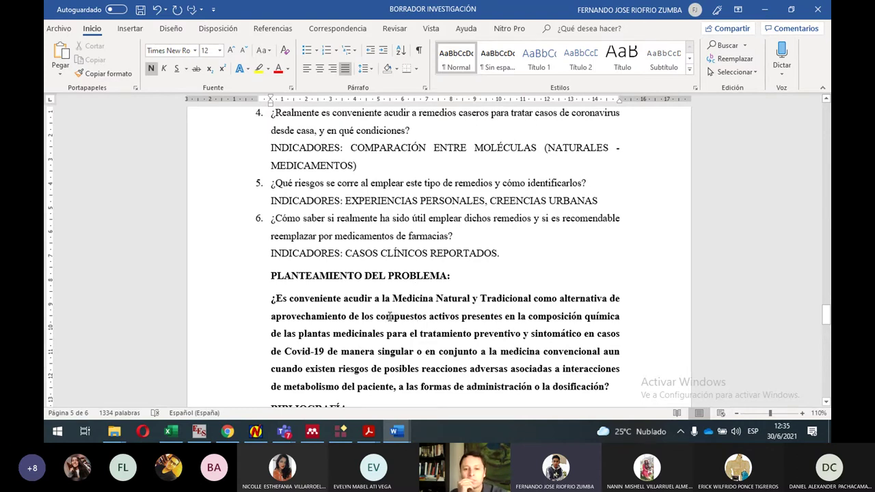
drag(377, 316, 452, 318)
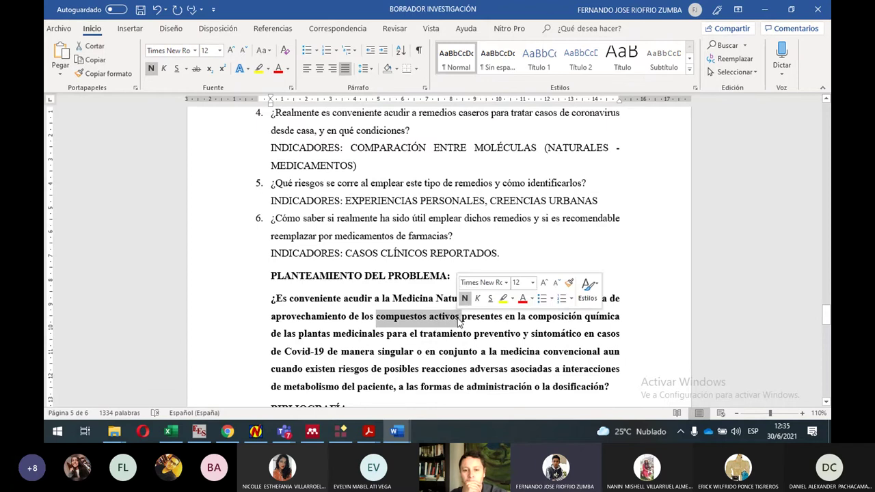
click(462, 318)
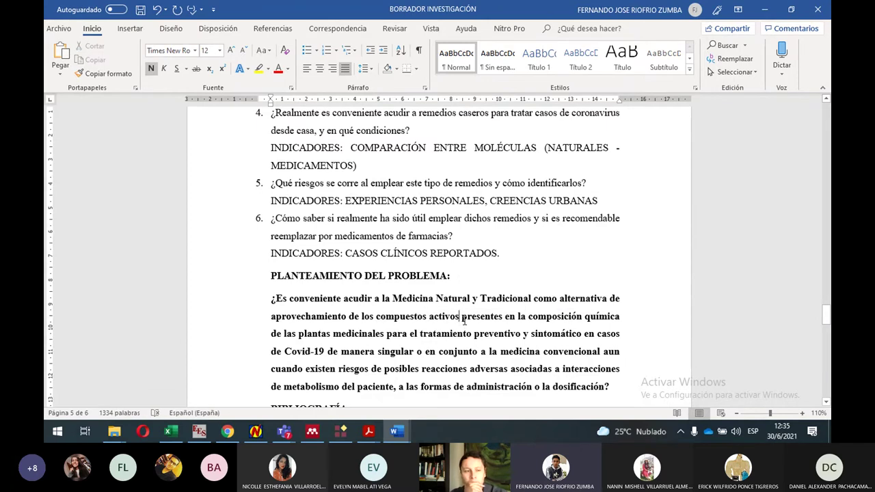
key(Left)
key(Left)
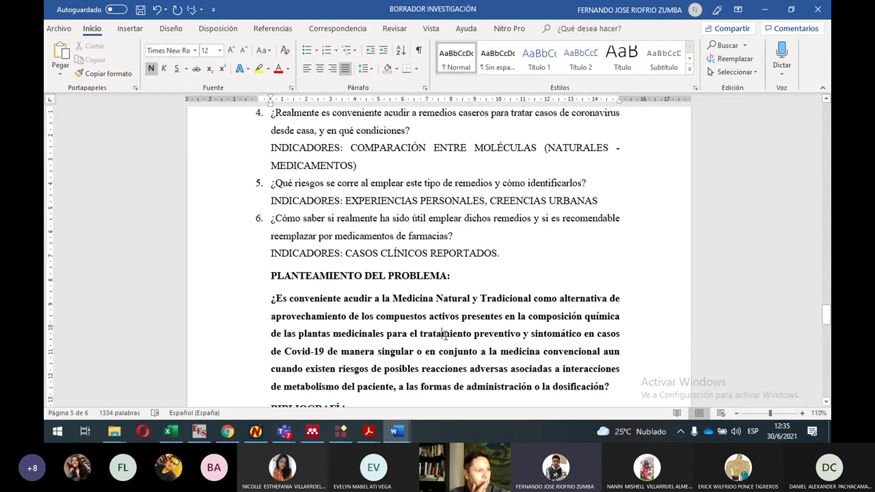
key(Down)
key(Down)
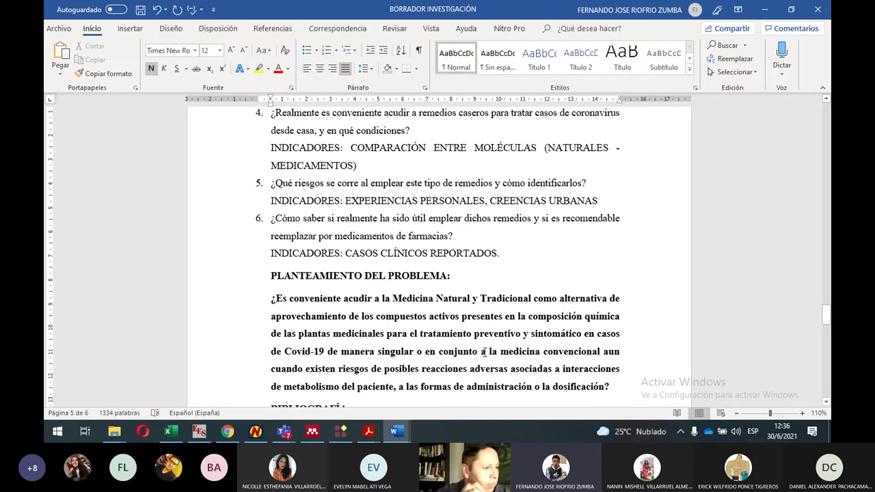
click(504, 361)
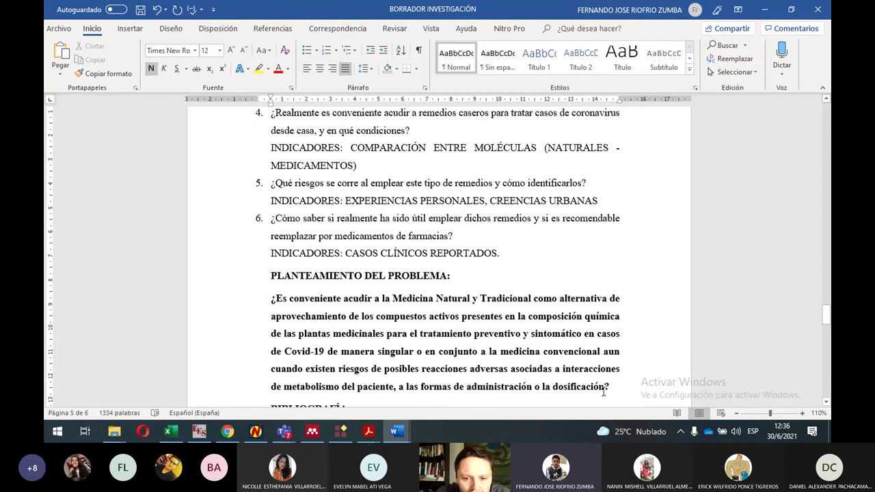
drag(605, 387, 470, 369)
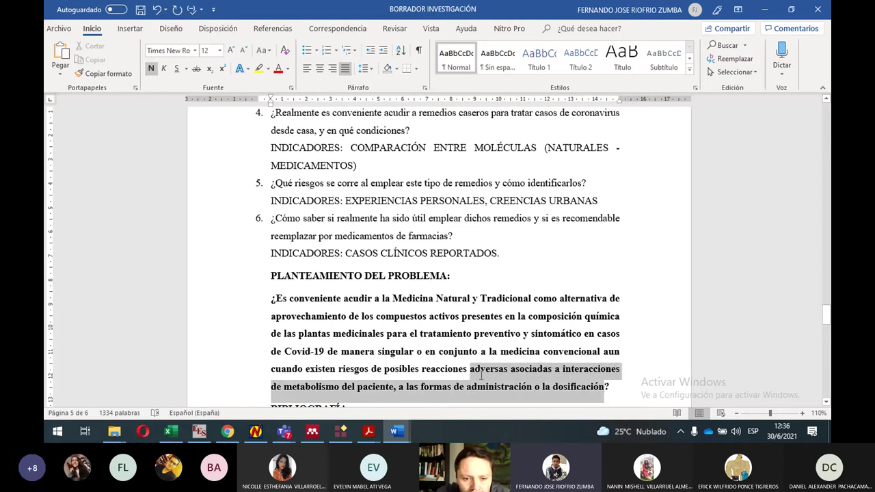
click(519, 383)
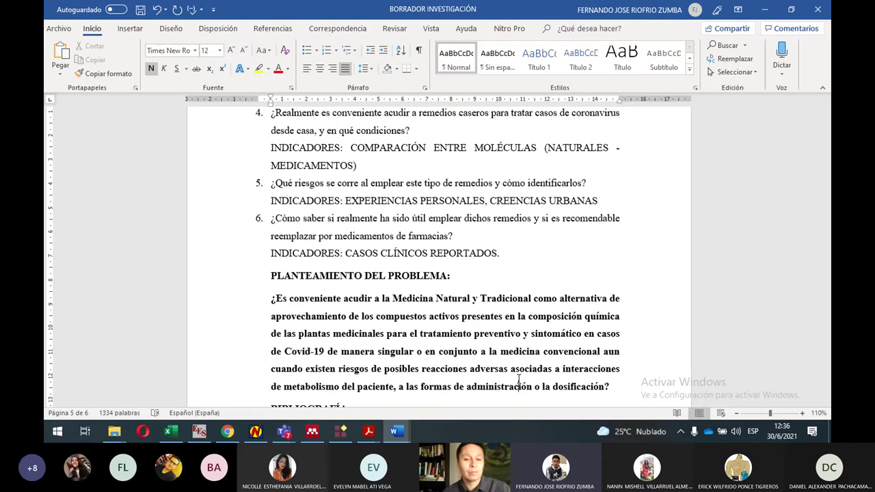
key(ctrl+Right)
key(ctrl+Right)
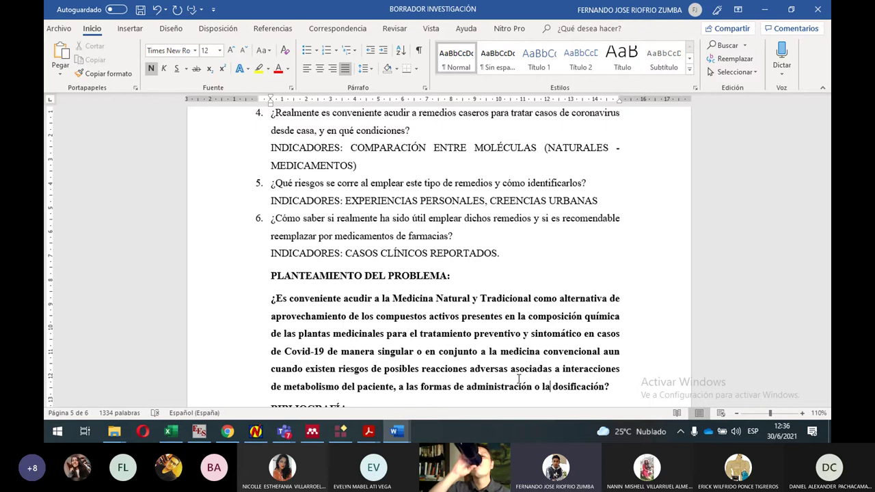
scroll(518, 378, down, 1)
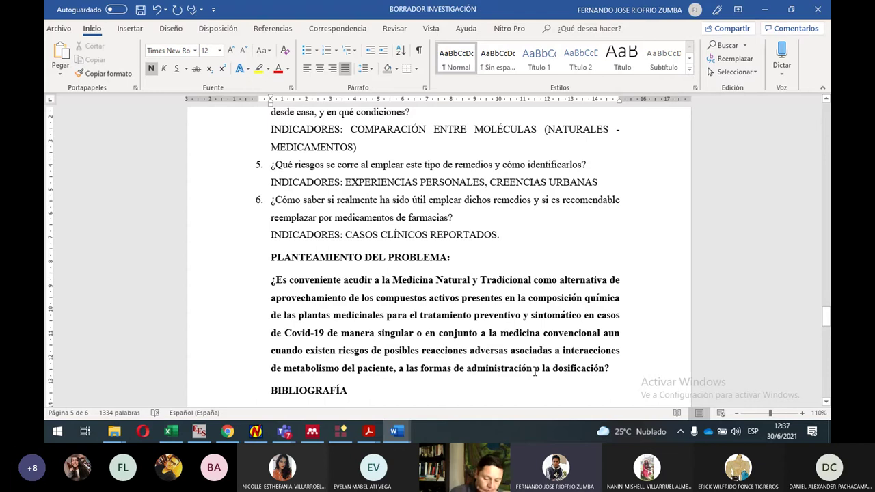
click(565, 369)
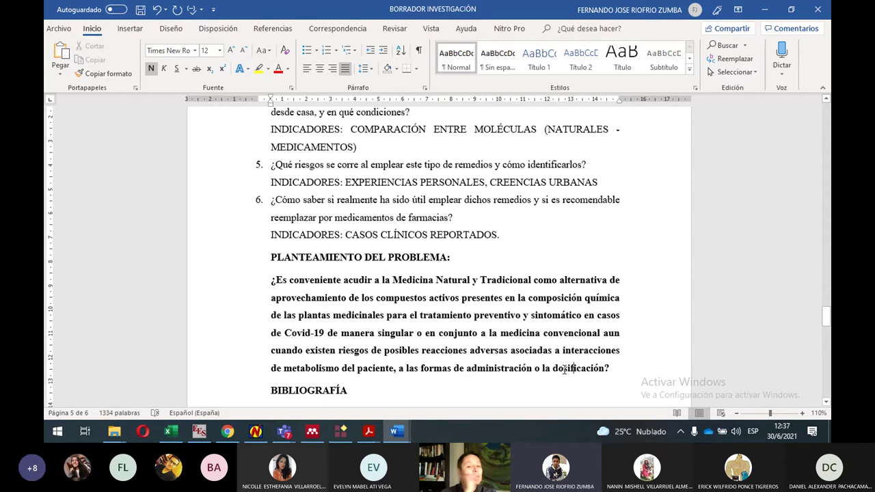
key(Right)
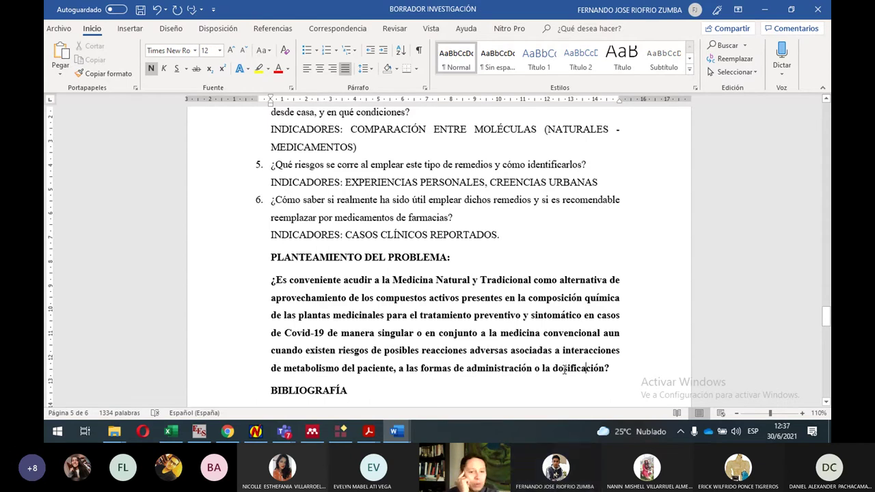
key(Right)
key(Right)
key(Right)
key(Right)
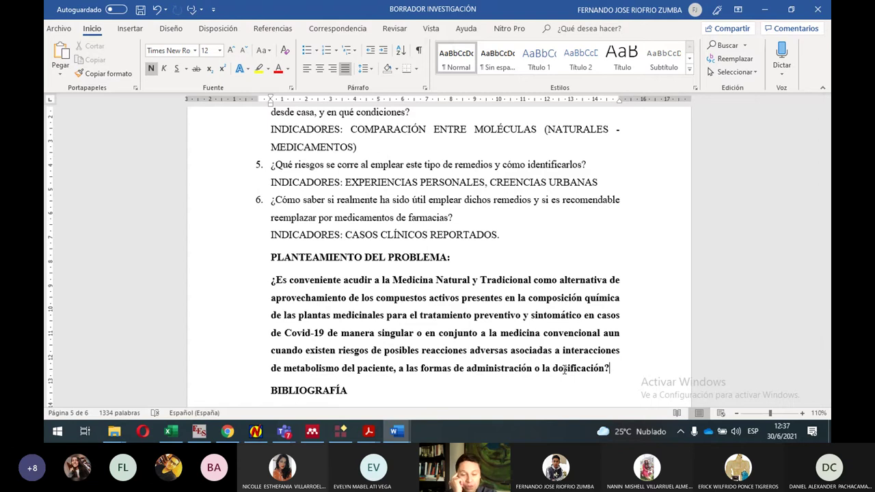
key(Up)
key(Up)
key(Up)
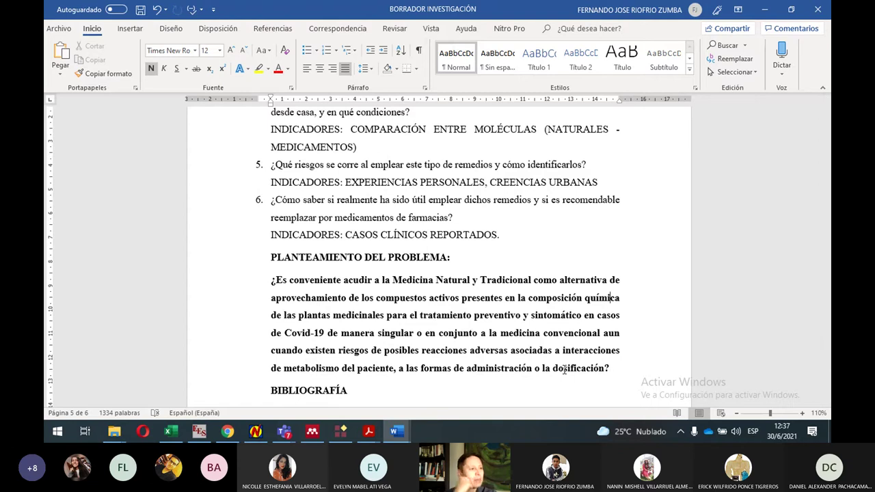
key(Up)
key(Up)
key(Up)
key(Up)
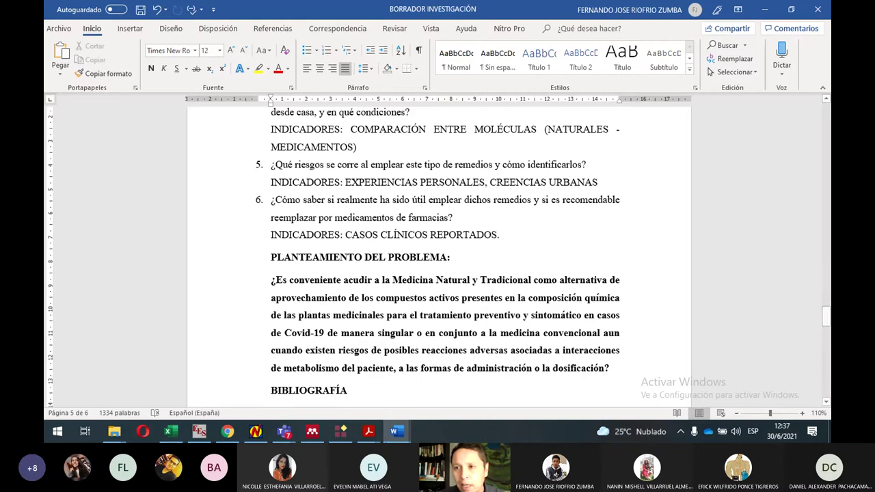
mouse_move(283, 438)
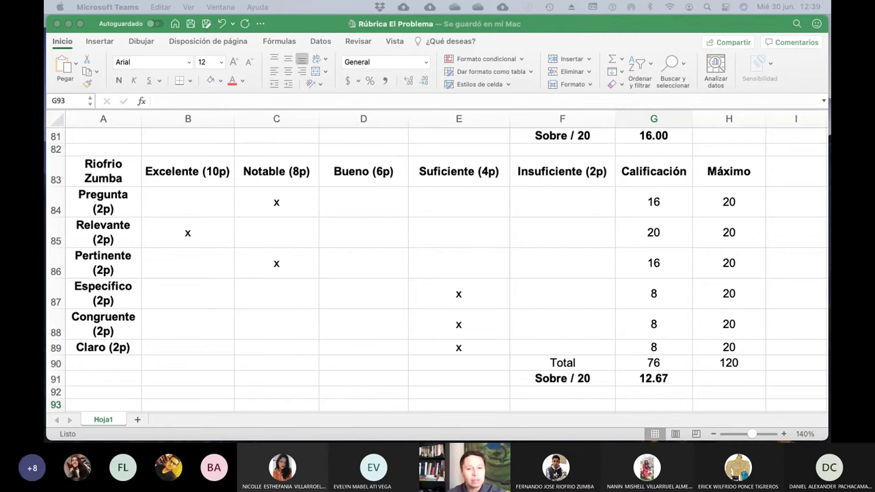
Enter and save a grade of 12,67 for the student in Moodle.
key(super+Tab)
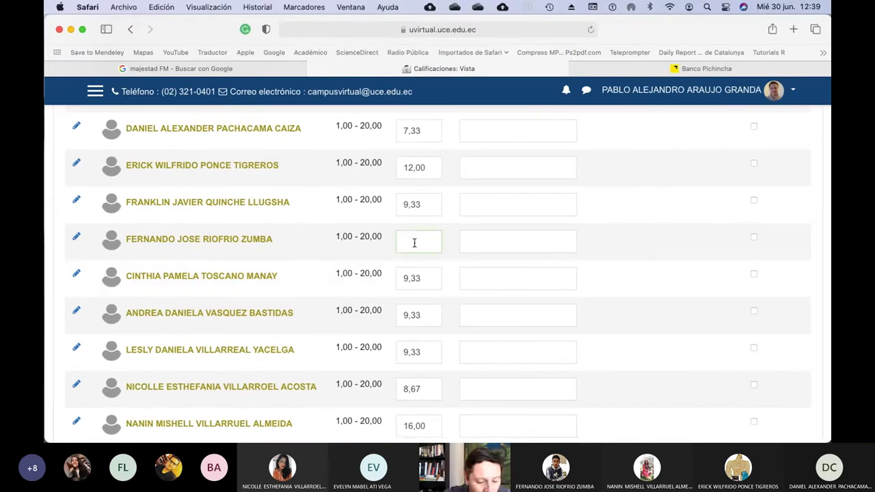
text(12,67)
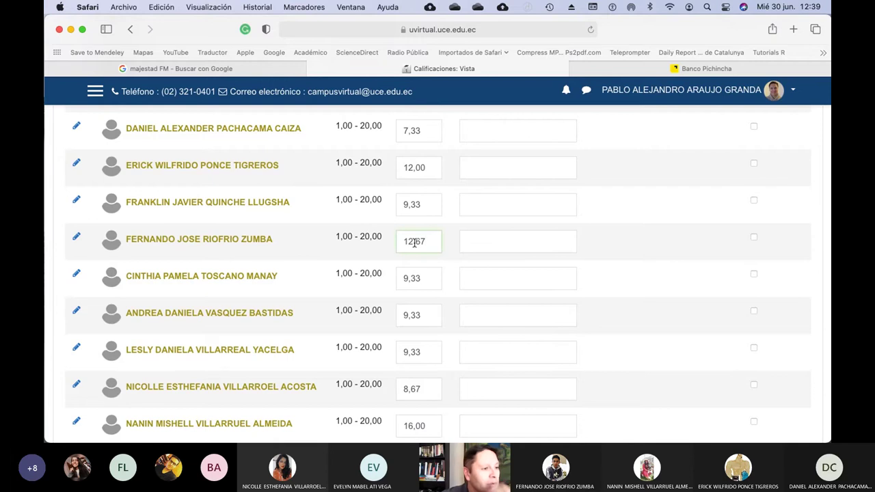
scroll(414, 242, down, 5)
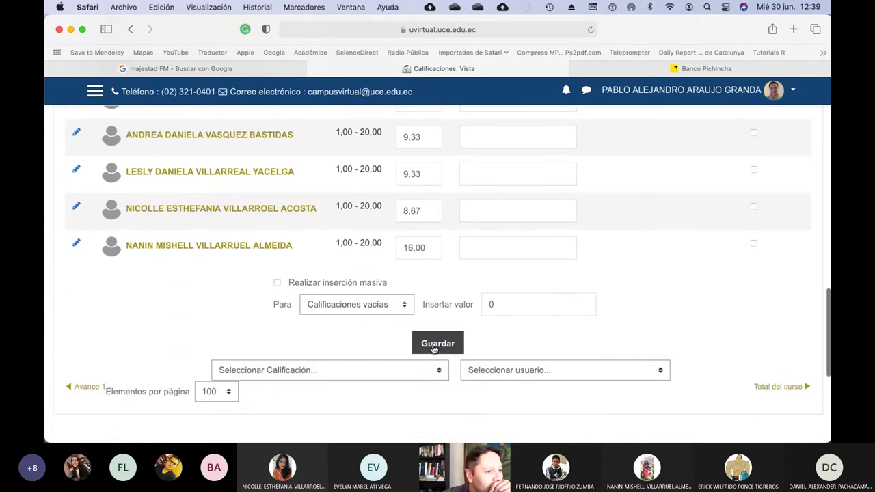
click(432, 348)
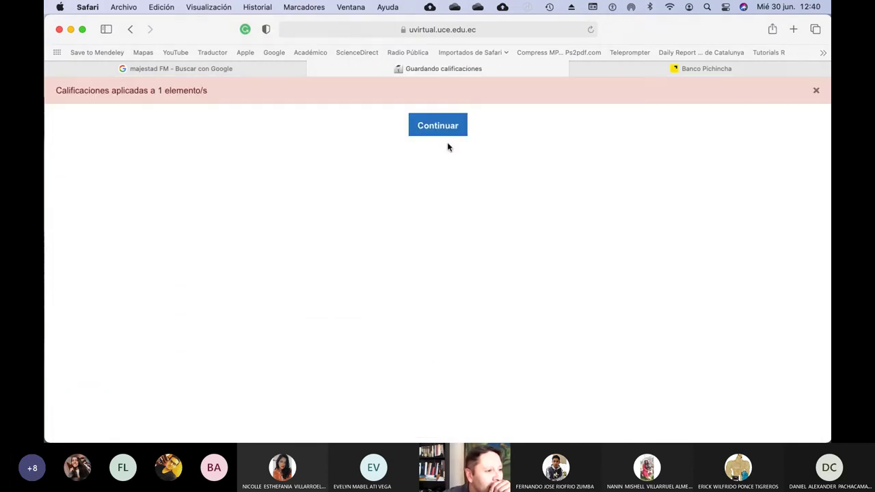
click(440, 125)
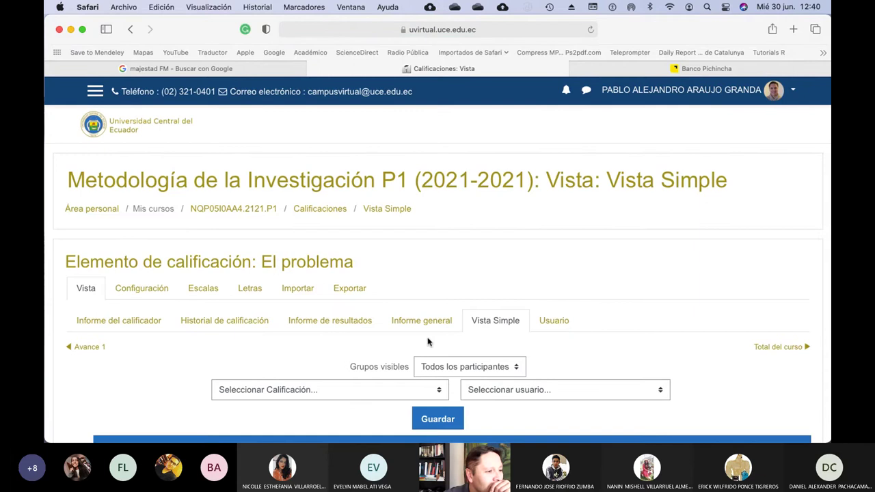
Check the Moodle grade list for missing grades, then switch to Excel.
scroll(428, 342, down, 10)
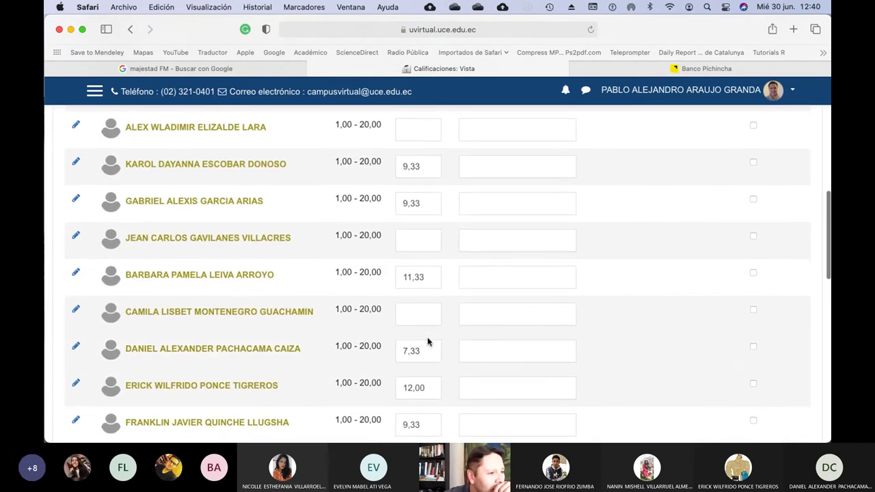
scroll(428, 342, down, 5)
scroll(428, 338, up, 3)
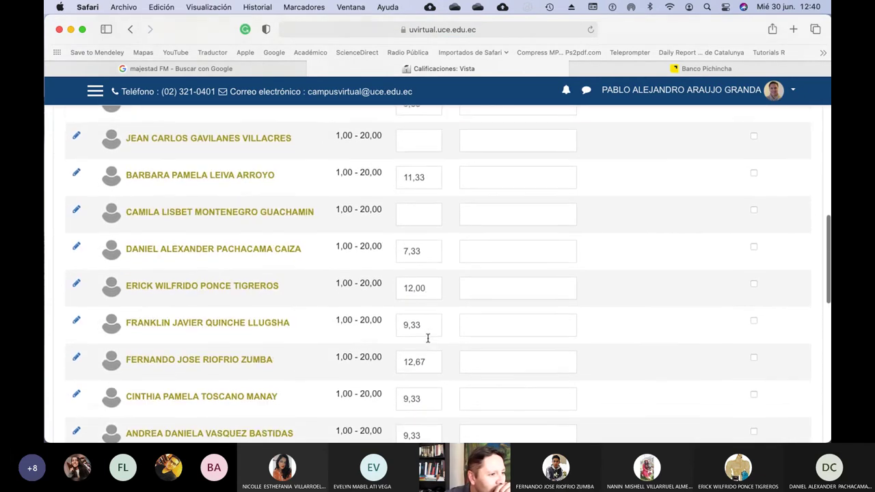
scroll(428, 338, up, 5)
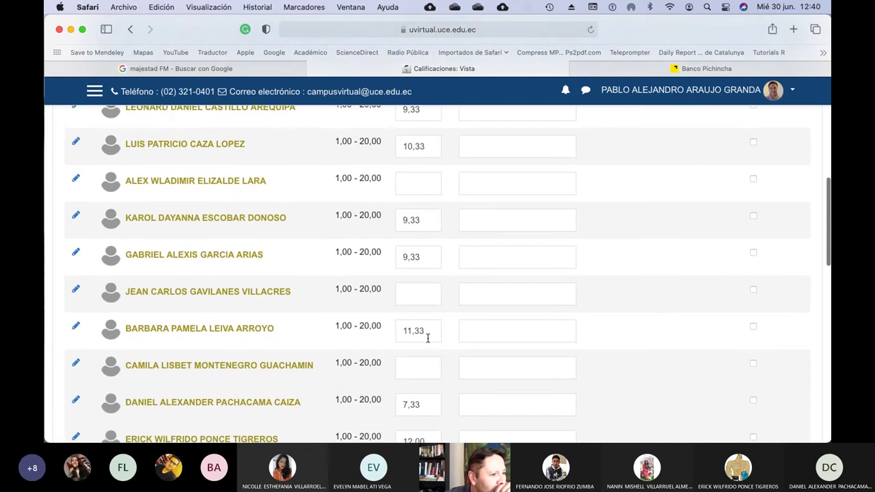
scroll(427, 338, up, 1)
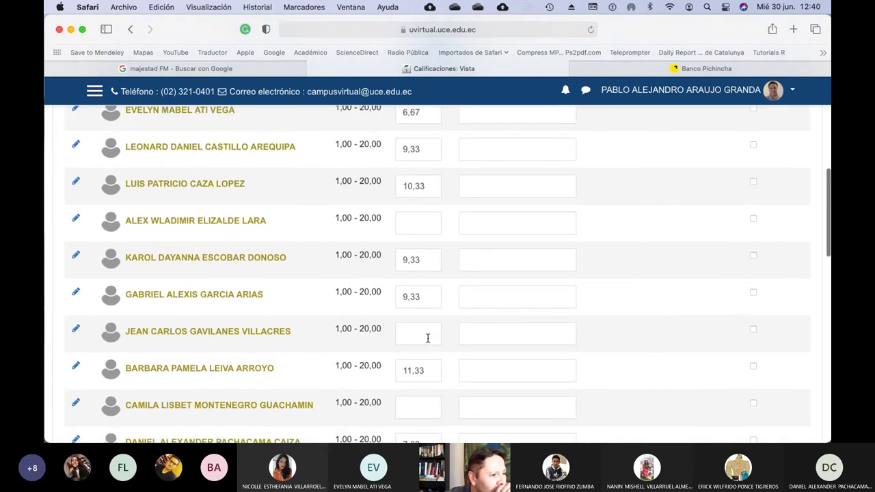
click(427, 408)
scroll(581, 381, down, 1)
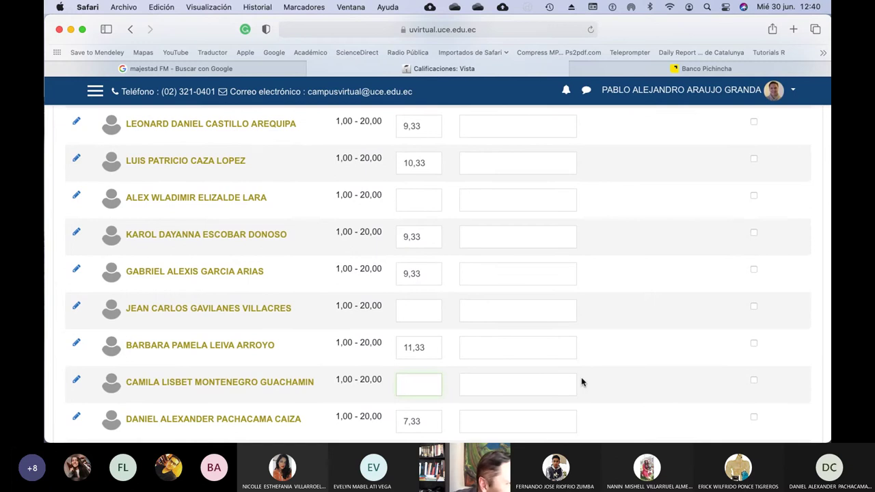
scroll(580, 381, up, 3)
scroll(580, 381, down, 4)
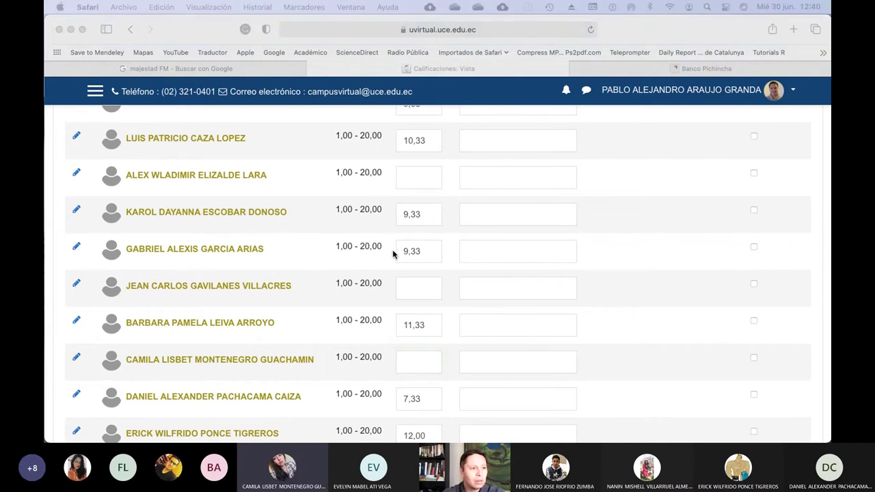
key(ctrl+Left)
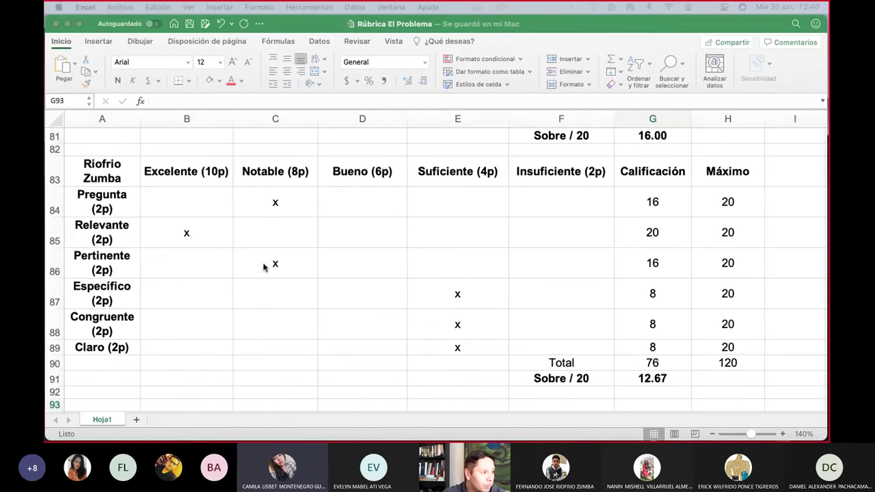
Copy the rubric table A83:H91 and paste it starting at A93.
click(103, 171)
key(shift+Right)
key(shift+Right)
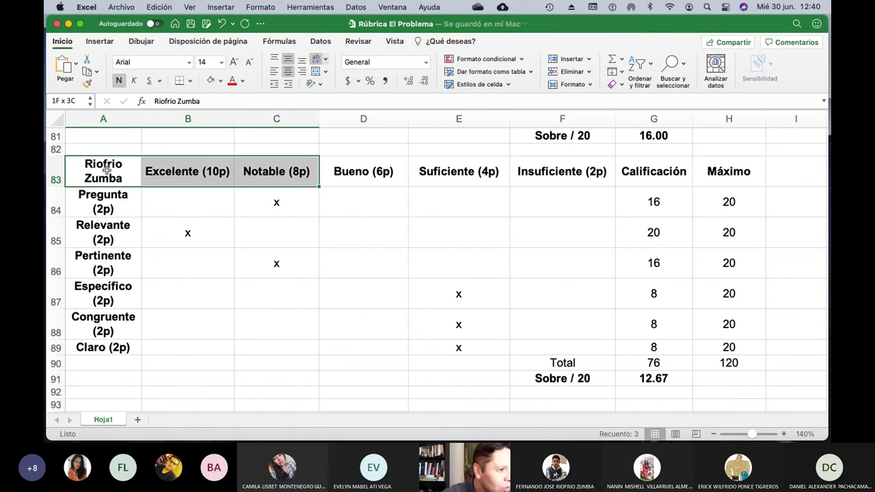
key(shift+Right)
key(shift+Right)
key(shift+Right)
key(shift+Right)
key(shift+Right)
key(shift+Down)
key(shift+Down)
key(shift+Down)
key(shift+Down)
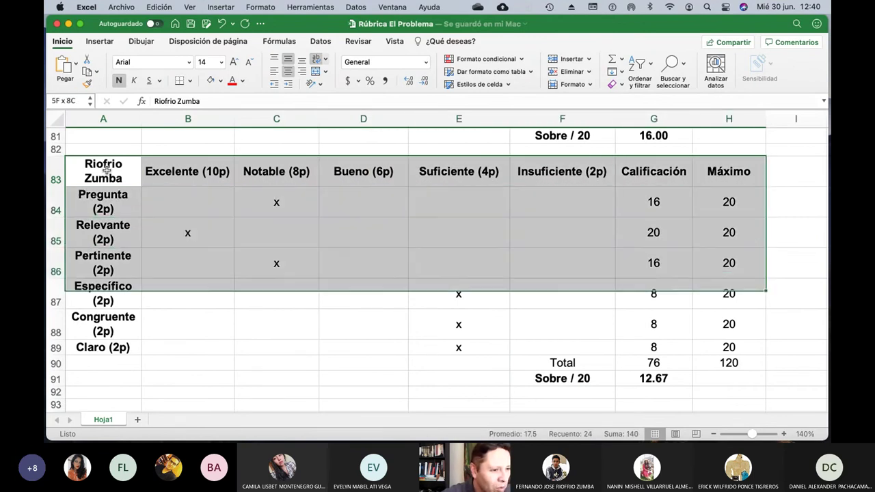
key(shift+Down)
key(shift+Down)
key(shift+Down)
key(shift+Down)
key(shift+Down)
key(shift+Up)
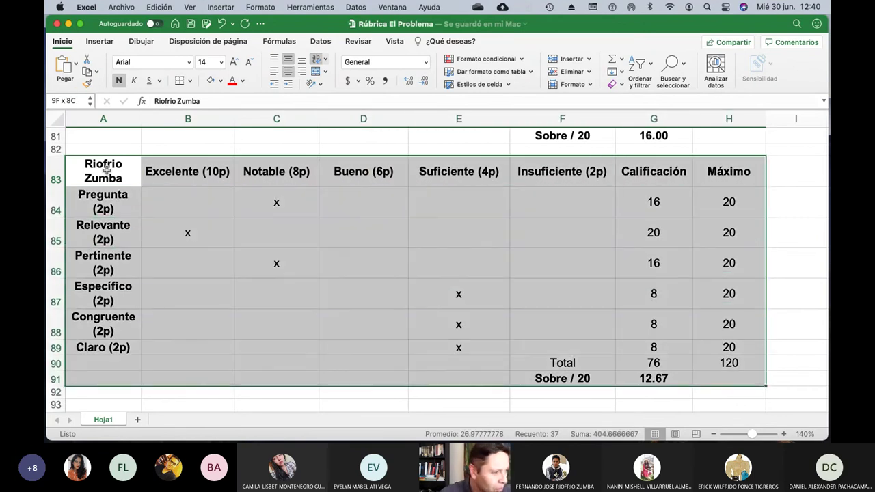
key(super+c)
key(Down)
key(Down)
key(Down)
key(Down)
key(Down)
key(Down)
key(Down)
key(Down)
key(Down)
key(Down)
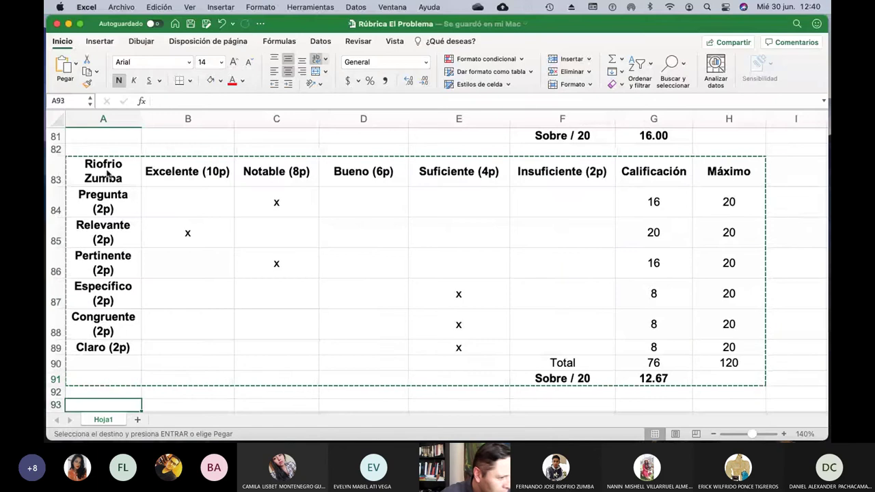
key(super+v)
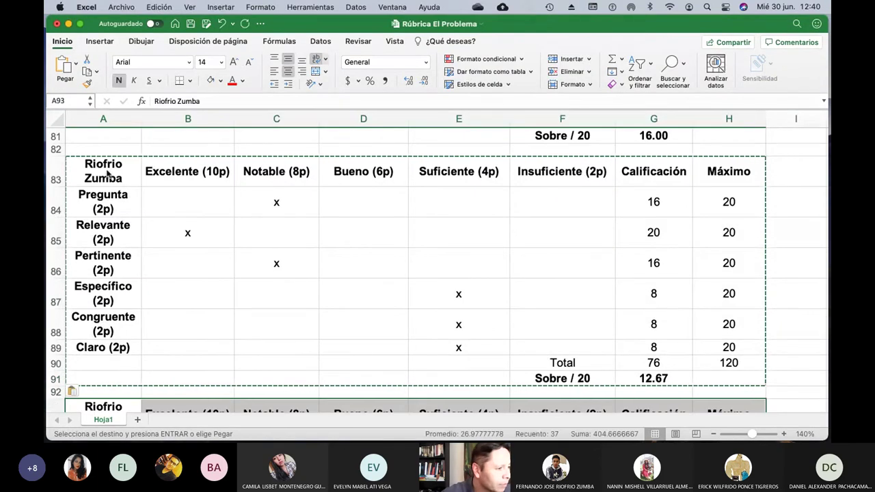
Overwrite the heading in A93 with the next student's surnames.
scroll(221, 250, down, 3)
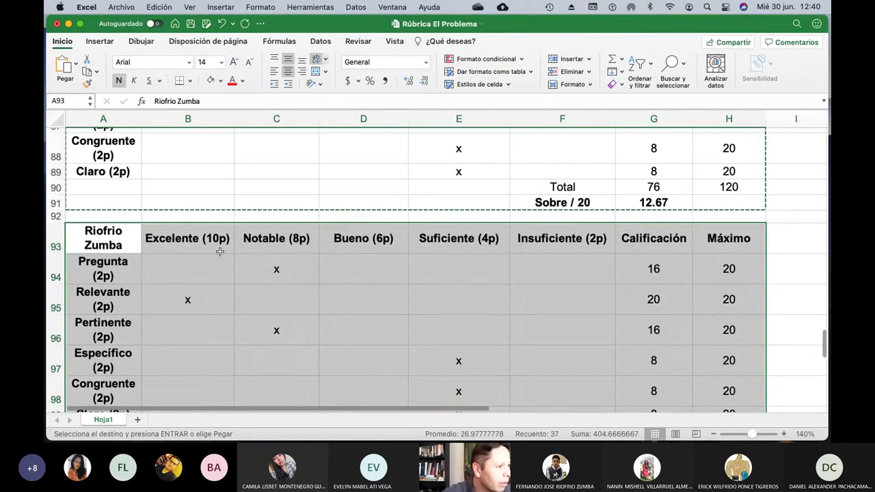
double_click(128, 247)
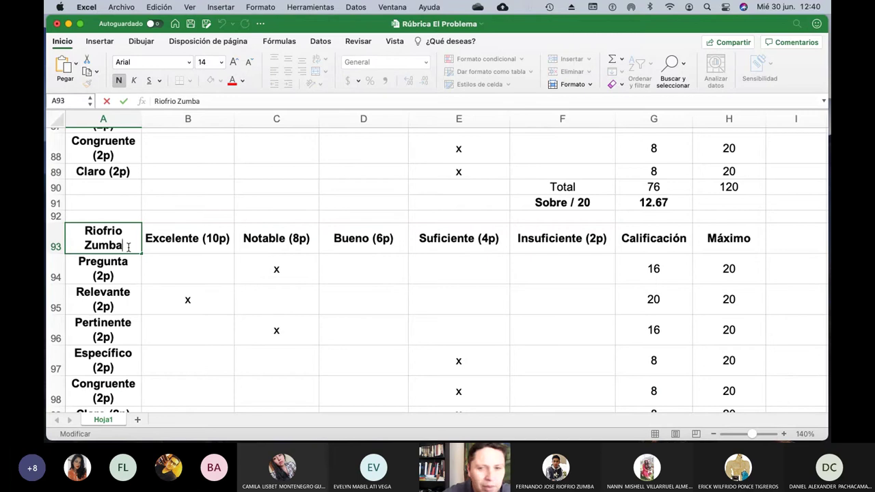
key(BackSpace)
key(BackSpace)
key(BackSpace)
key(BackSpace)
key(BackSpace)
key(BackSpace)
key(BackSpace)
key(BackSpace)
key(BackSpace)
key(BackSpace)
key(BackSpace)
key(BackSpace)
key(BackSpace)
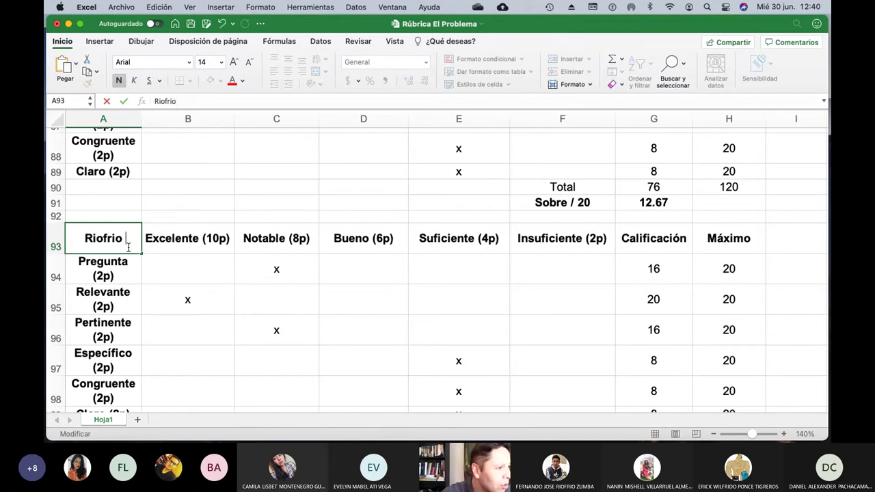
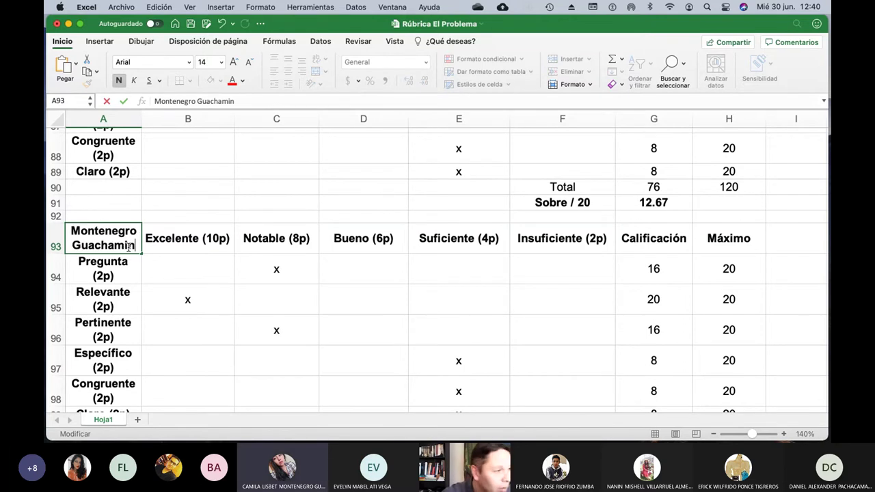
key(Return)
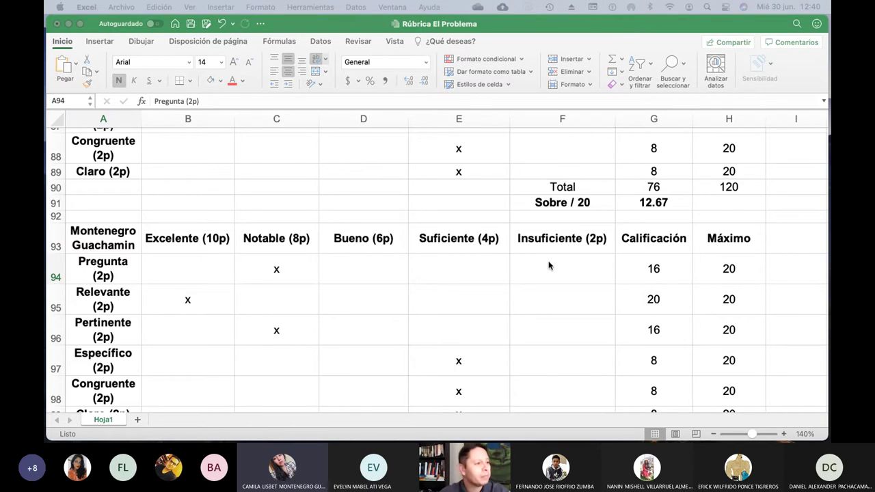
Delete the x marks in B95, C94–C96 and E96–E99.
click(186, 300)
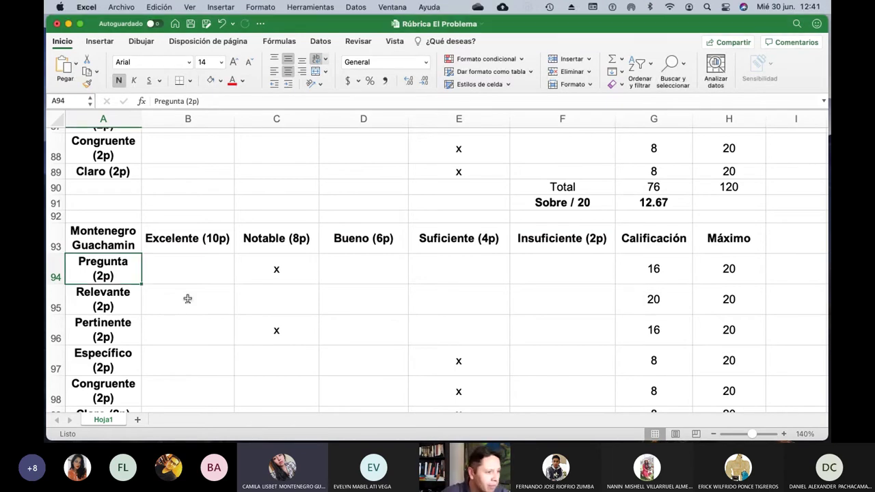
click(187, 299)
key(BackSpace)
key(Tab)
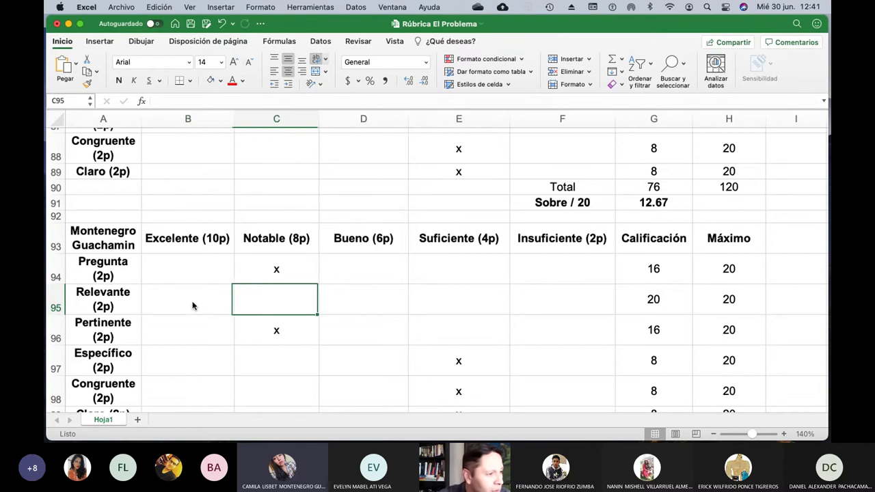
key(Up)
key(BackSpace)
key(Return)
key(Return)
key(BackSpace)
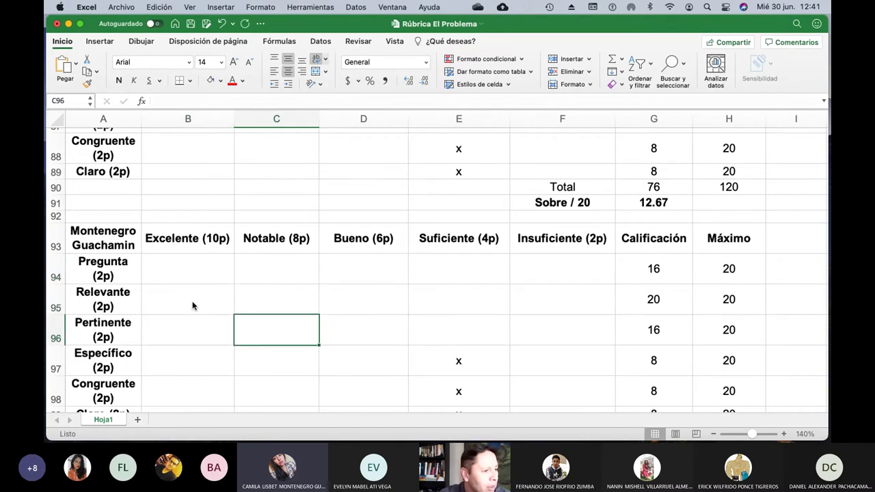
key(Right)
key(Right)
key(Right)
key(Left)
key(Return)
key(BackSpace)
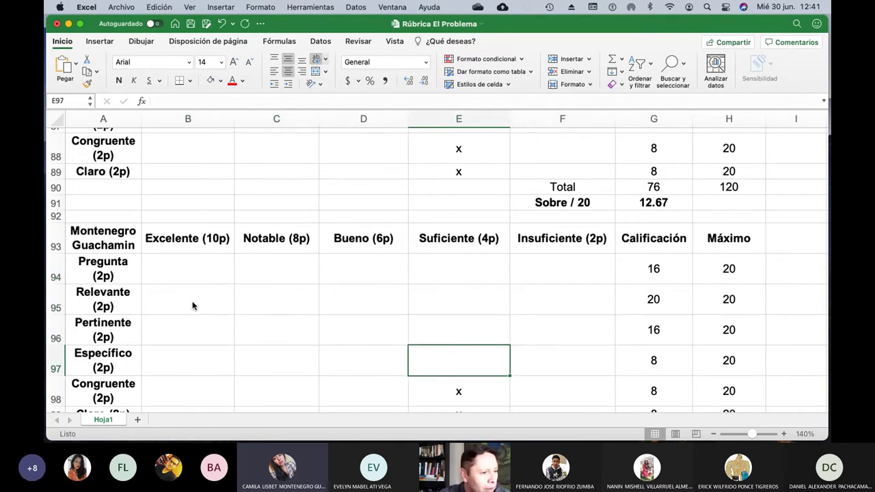
key(Return)
key(BackSpace)
key(Return)
key(BackSpace)
key(Return)
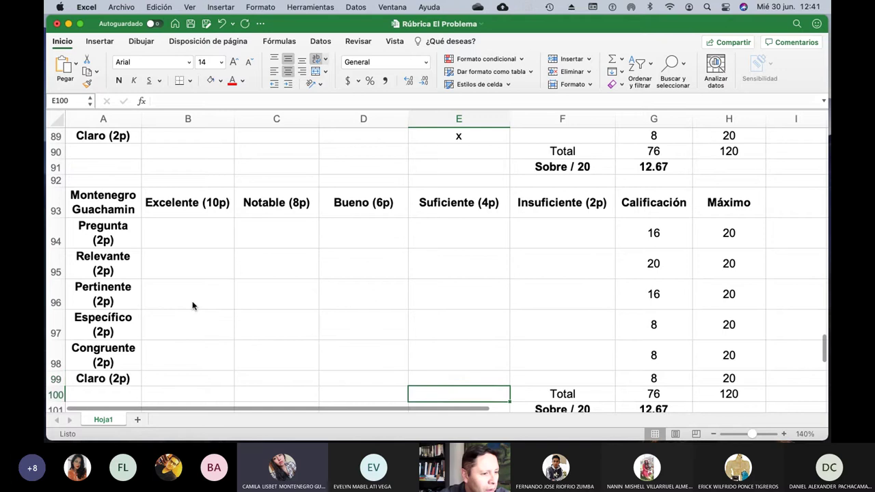
Clear the Calificación scores in G99, G98 and G97.
key(Up)
key(Right)
key(Right)
key(BackSpace)
key(Up)
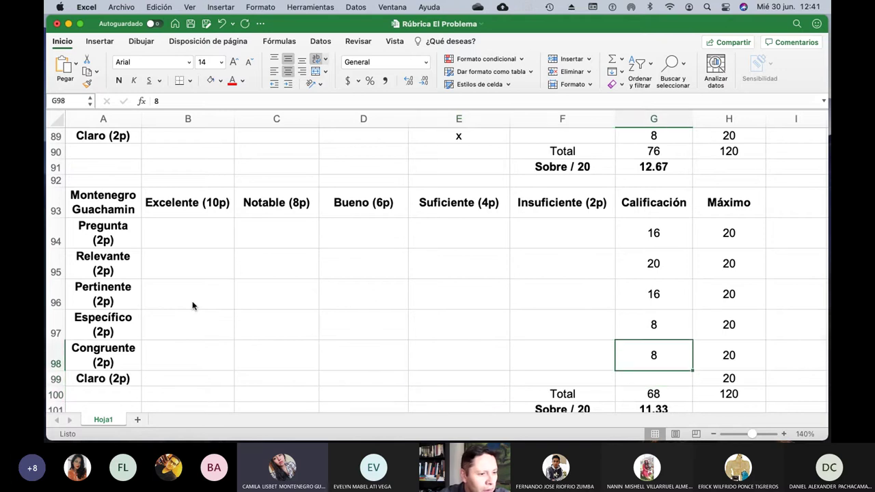
key(BackSpace)
key(Up)
key(BackSpace)
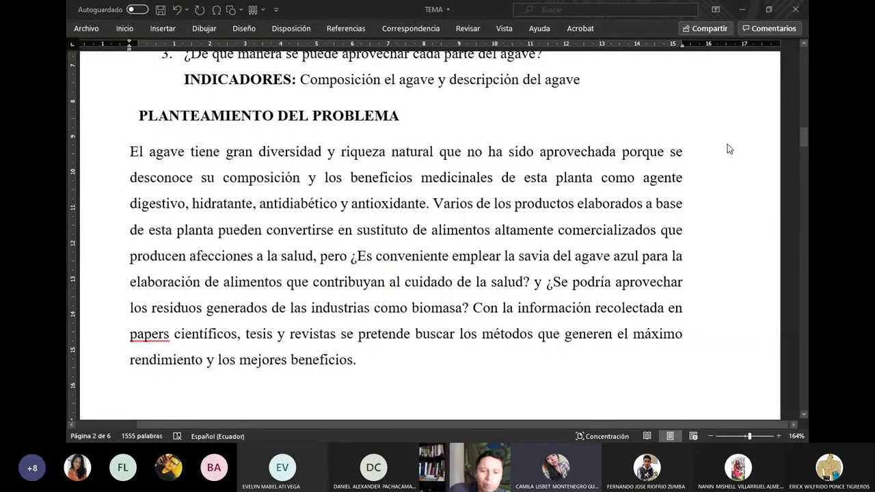
Focus the TEMA document at its agave problem statement text.
click(728, 144)
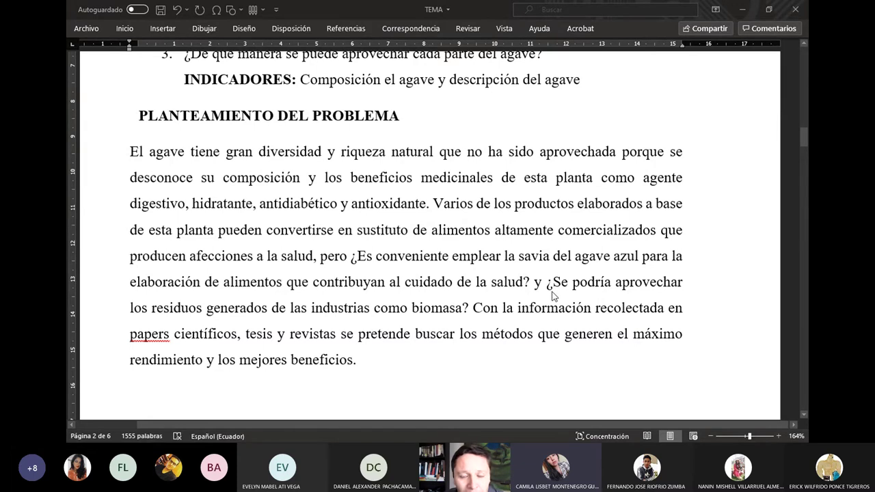
click(470, 307)
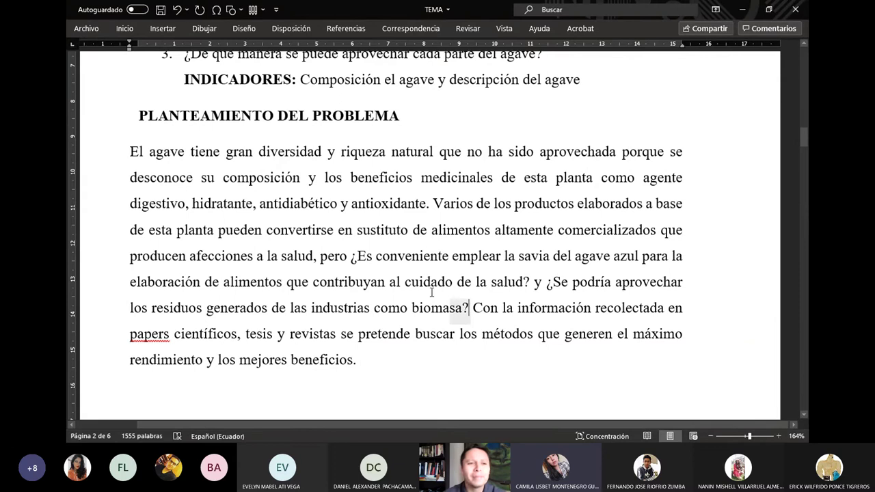
drag(451, 307, 352, 258)
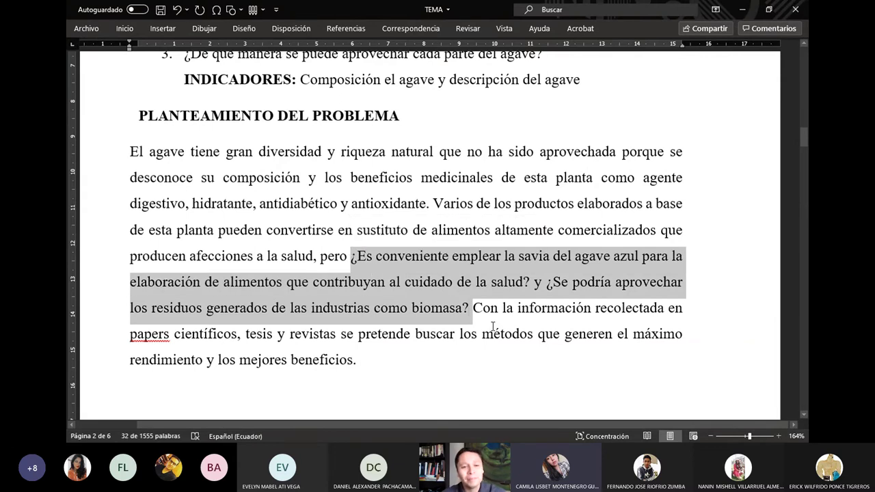
click(538, 348)
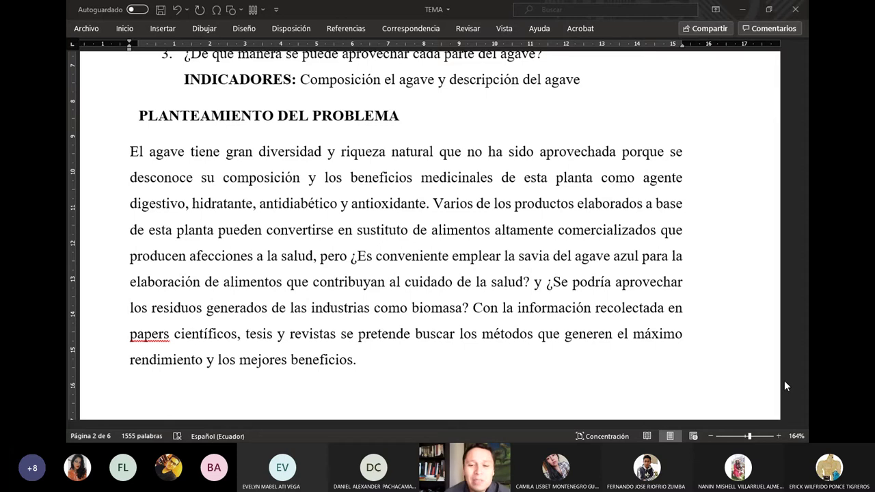
Bring the Word document window back into focus.
click(792, 268)
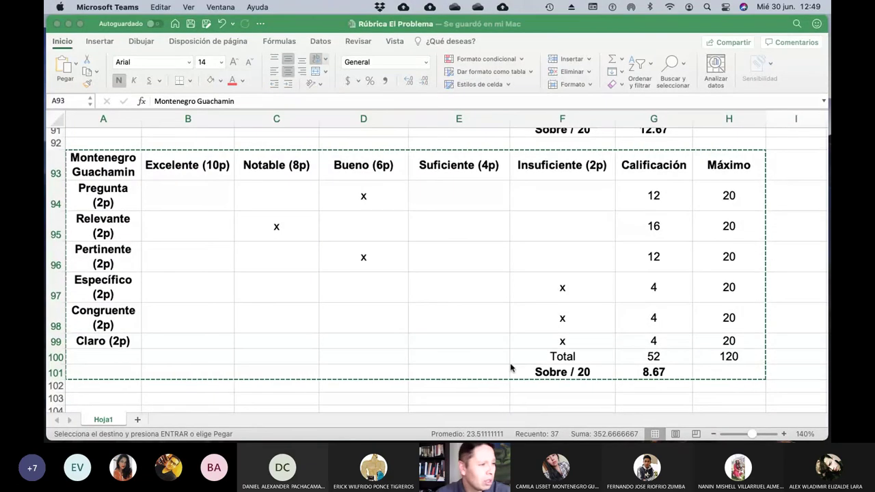
Paste the copied rubric at A103 and enter the next student's name as its header.
click(102, 399)
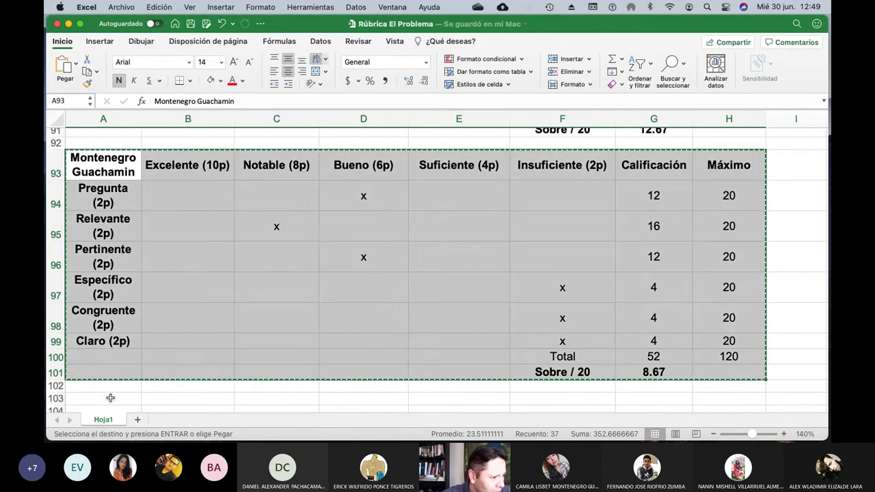
click(110, 398)
key(super+v)
scroll(136, 389, down, 5)
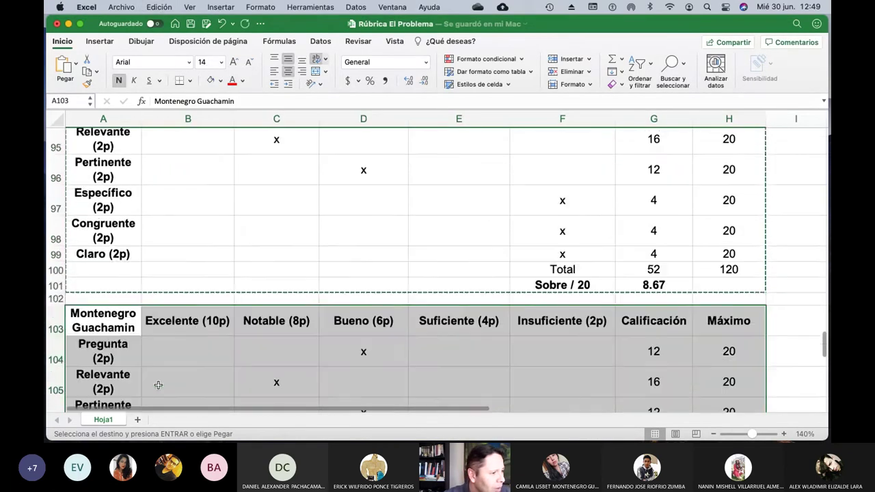
scroll(158, 386, down, 3)
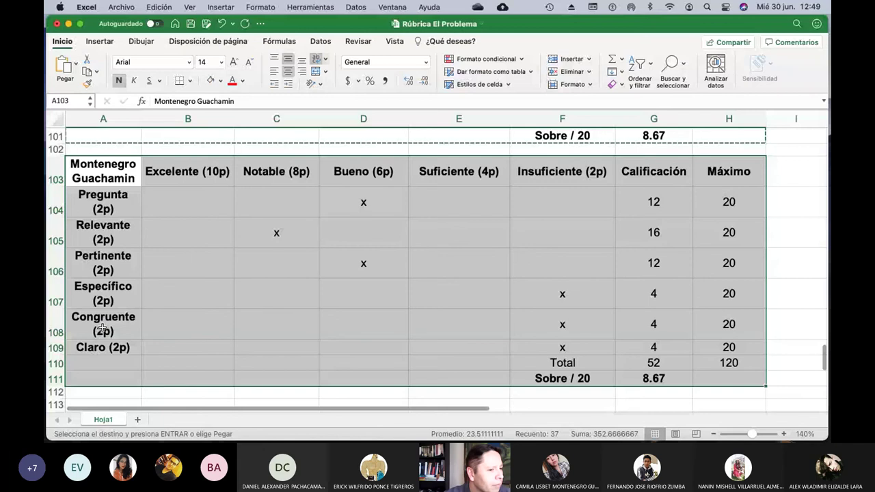
click(102, 165)
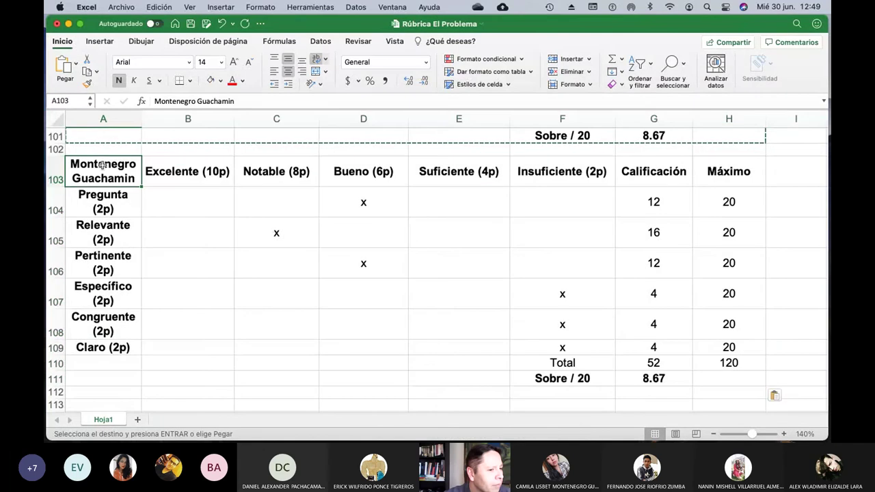
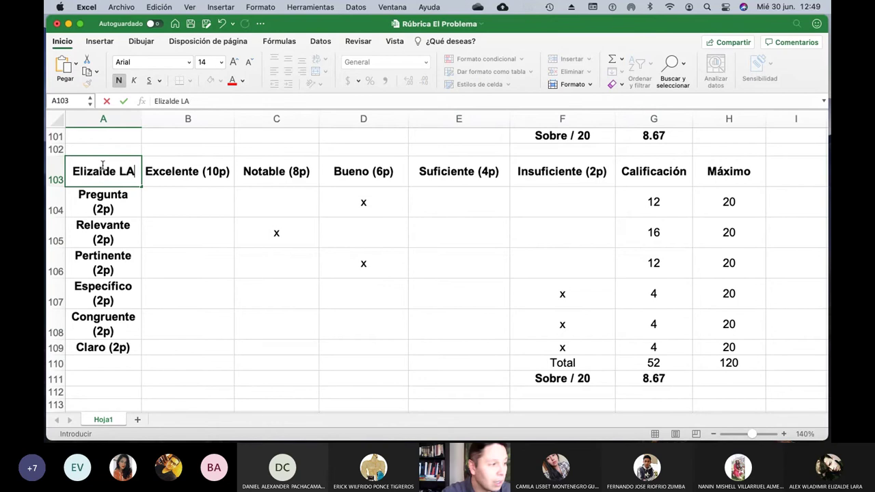
key(Return)
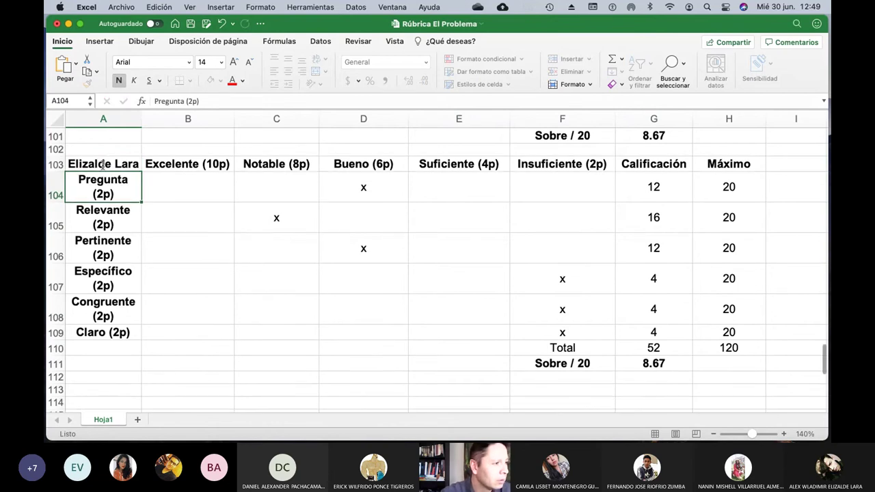
Clear the copied x marks in D104, C105, D106 and F107–F109, then save the workbook.
key(Right)
key(Right)
key(Right)
key(BackSpace)
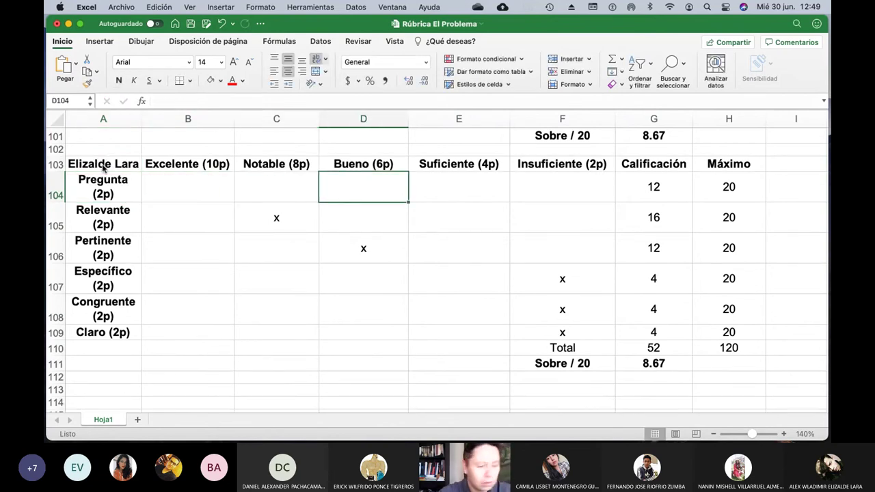
key(Down)
key(Down)
key(BackSpace)
key(Up)
key(Left)
key(BackSpace)
key(Right)
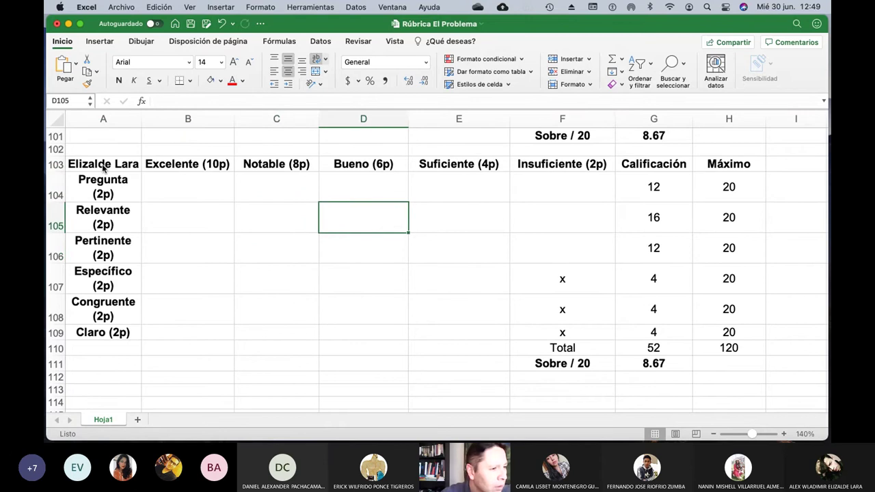
key(Right)
key(Right)
key(Down)
key(Down)
key(BackSpace)
key(Down)
key(BackSpace)
key(Down)
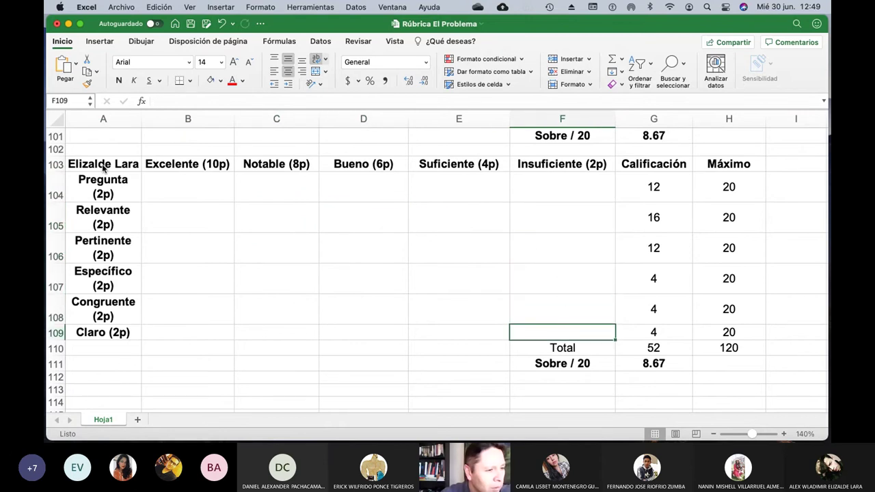
key(BackSpace)
key(Down)
key(super+s)
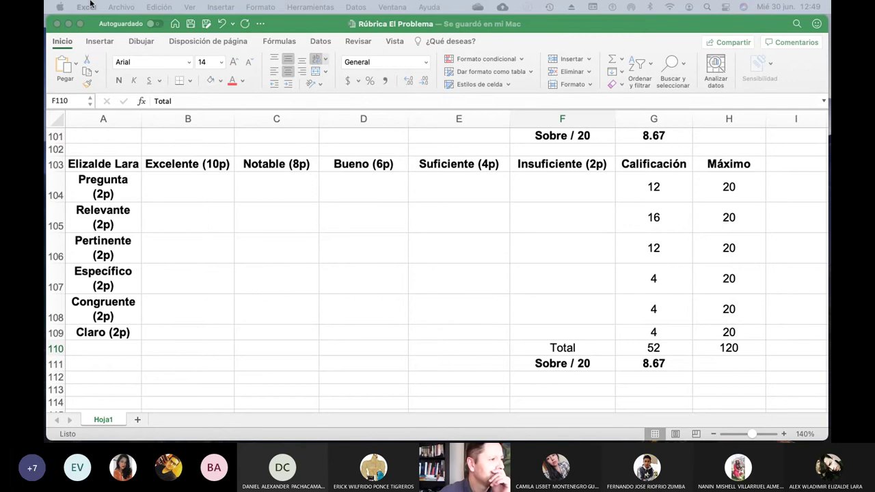
click(562, 348)
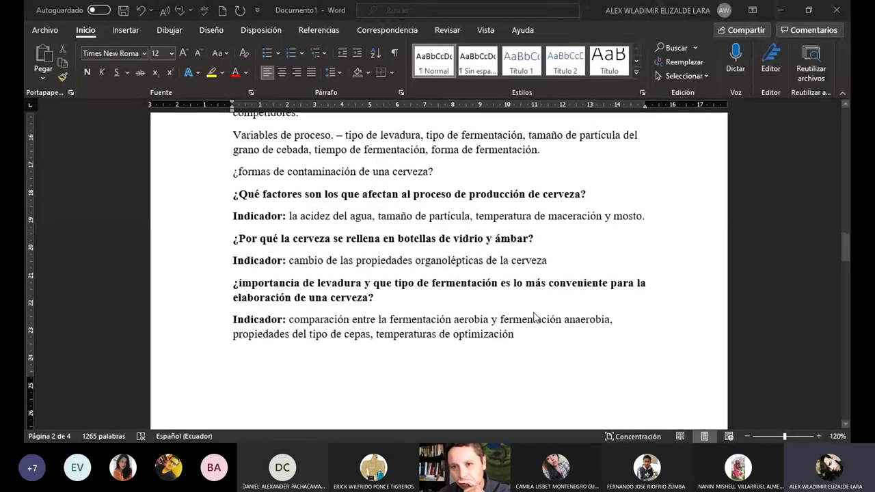
Scroll the student's Word document to the PLANTEAMIENTO DEL PROBLEMA section on page 3.
click(755, 254)
scroll(520, 289, down, 10)
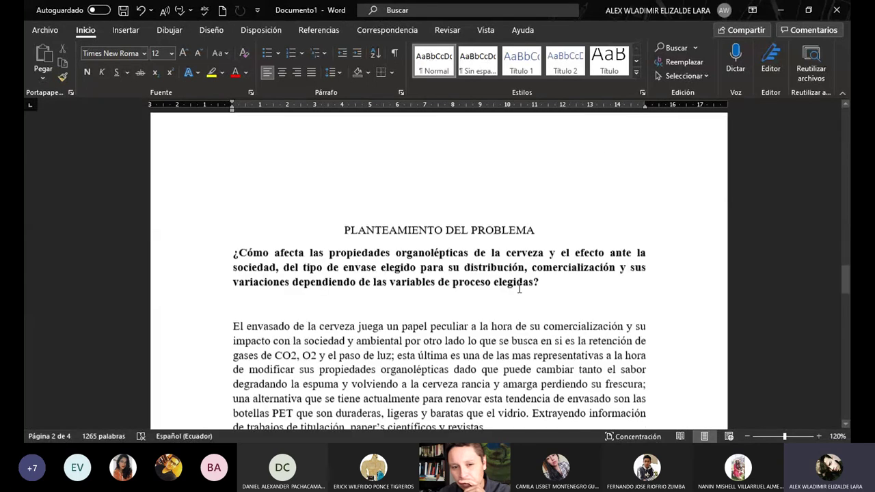
scroll(520, 290, down, 1)
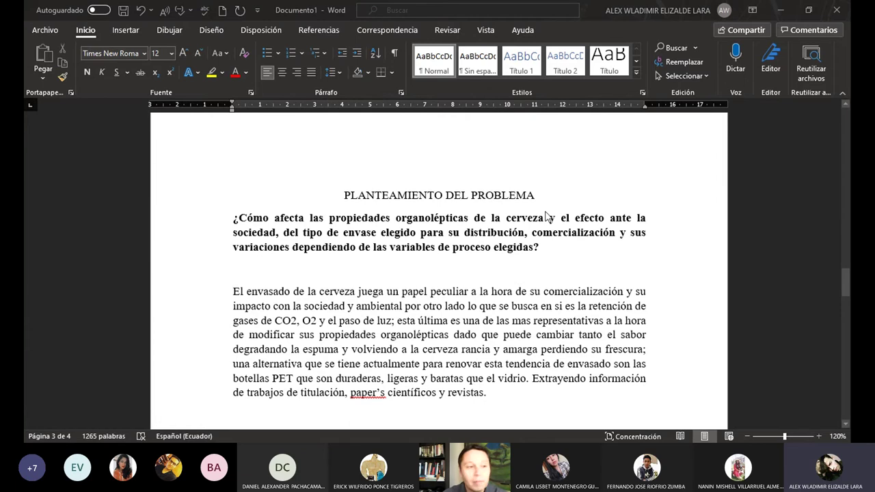
click(410, 245)
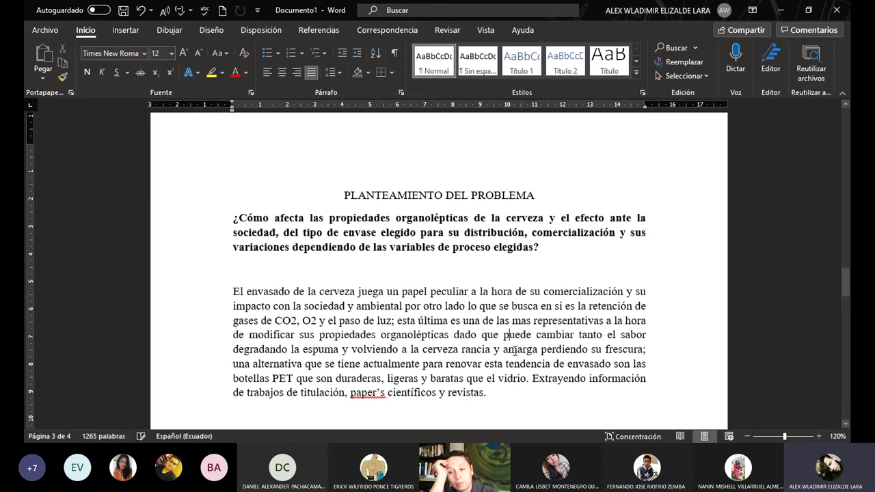
drag(424, 351, 473, 353)
click(408, 350)
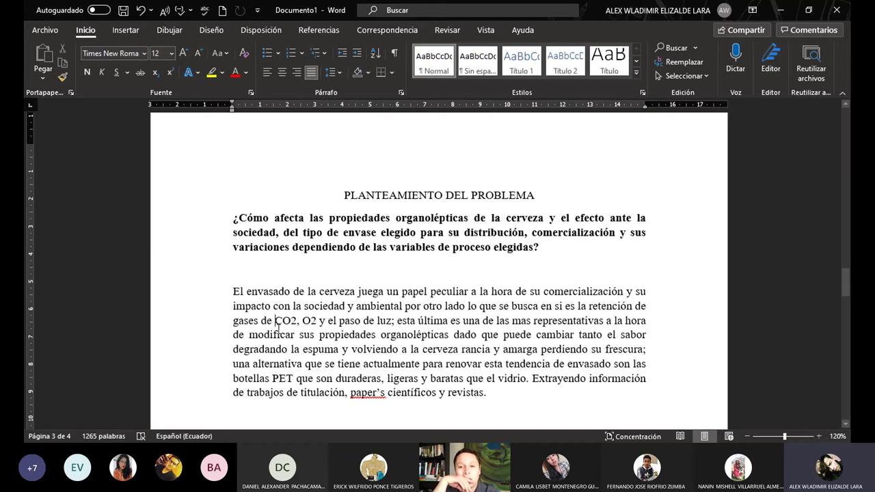
click(360, 333)
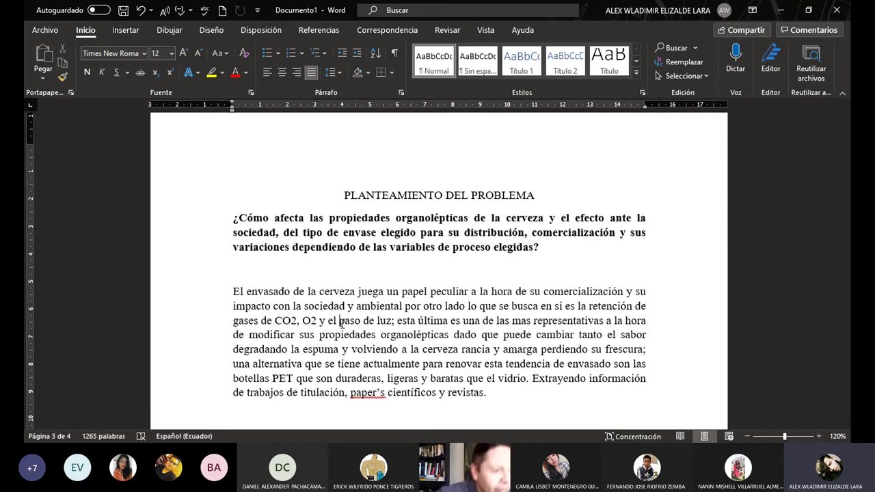
scroll(383, 348, down, 1)
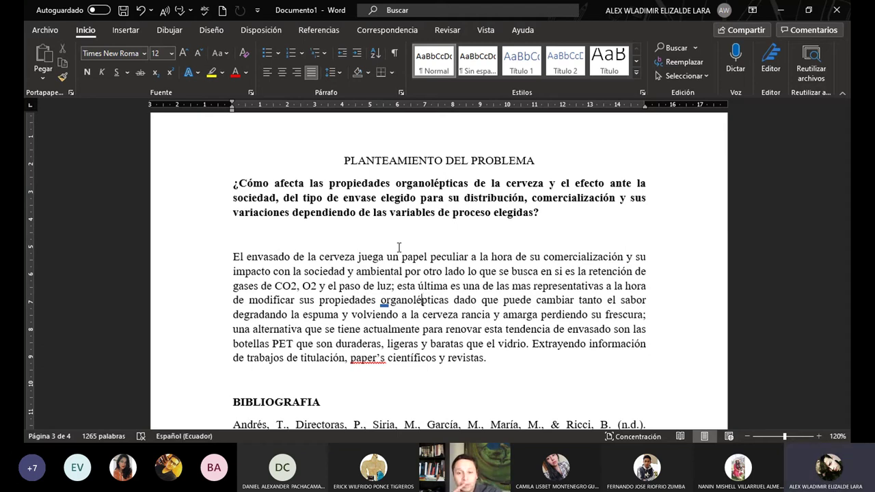
scroll(497, 219, up, 1)
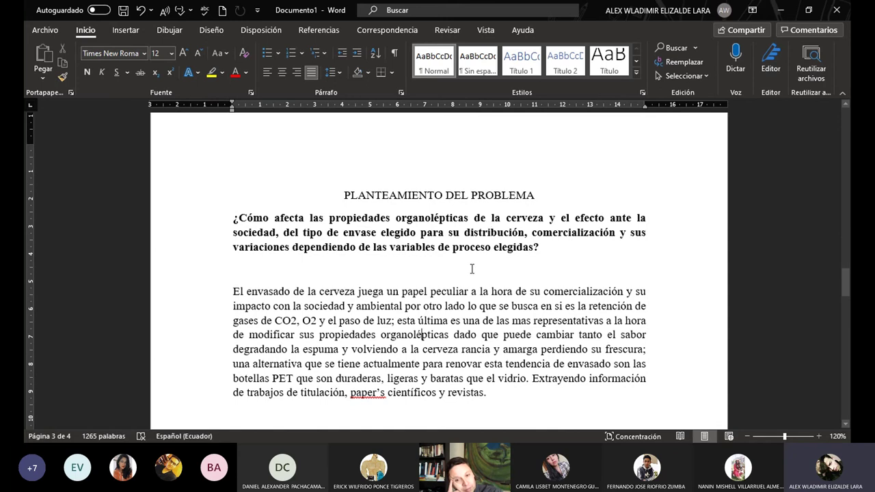
click(391, 248)
scroll(464, 261, down, 15)
scroll(457, 264, up, 2)
scroll(457, 264, up, 2)
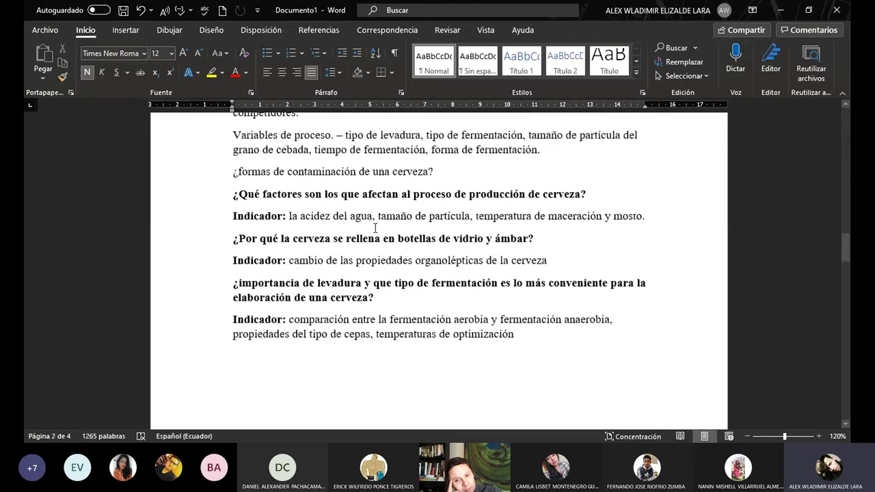
click(358, 253)
scroll(539, 230, up, 3)
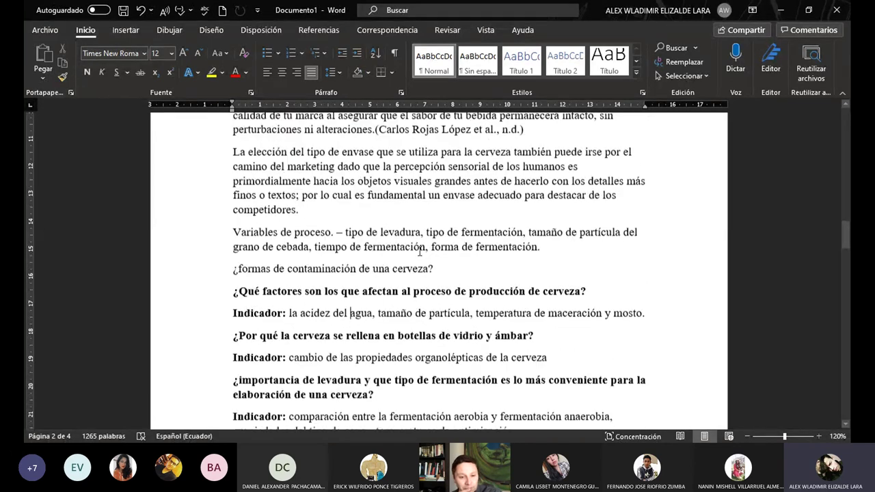
scroll(414, 255, down, 1)
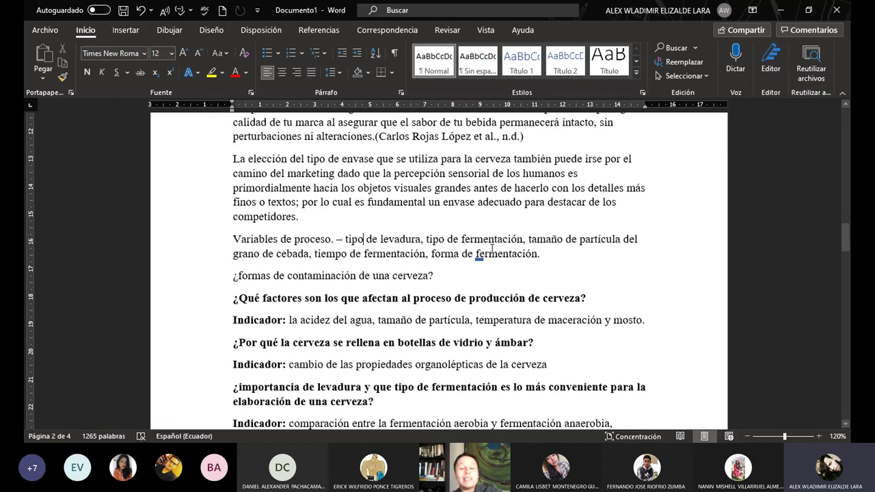
scroll(499, 263, down, 1)
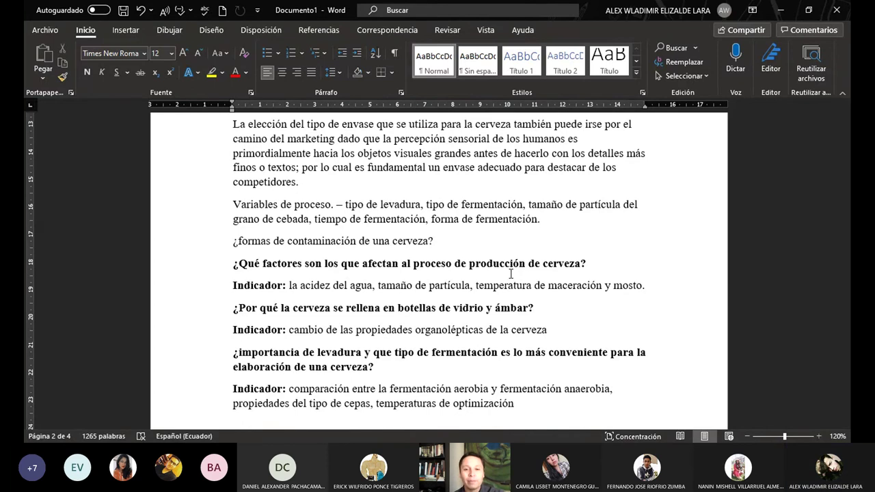
scroll(510, 274, down, 3)
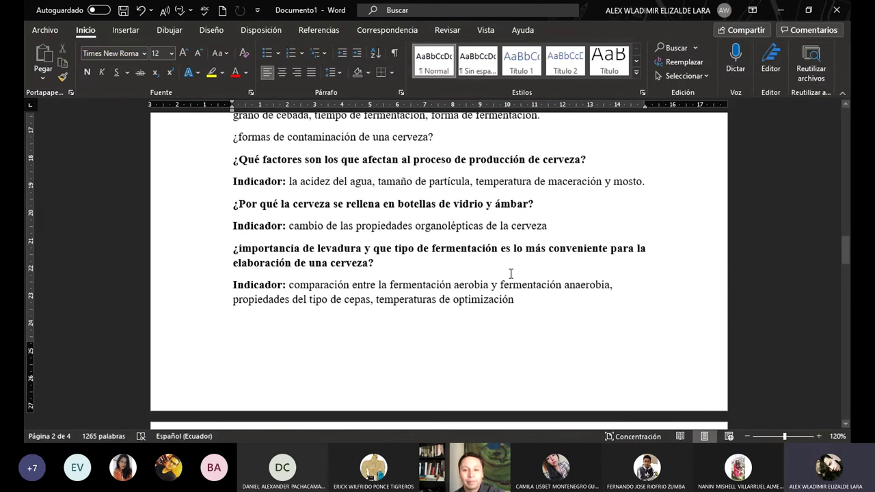
scroll(510, 273, down, 4)
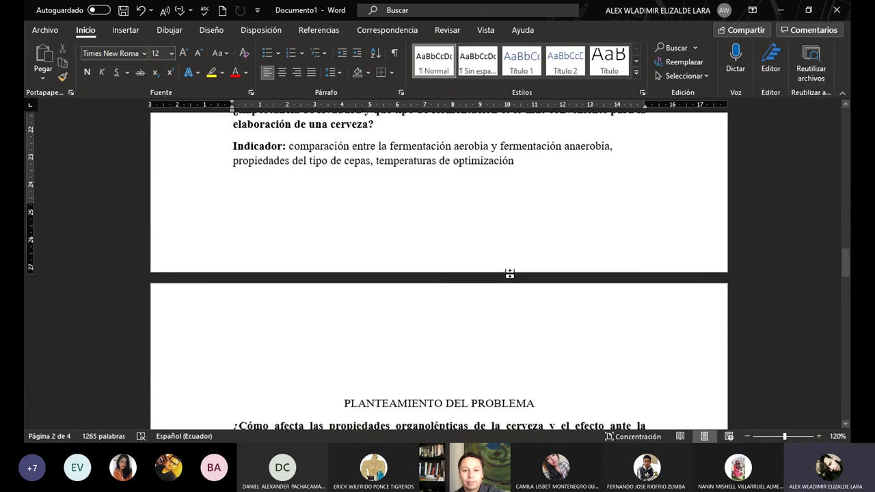
scroll(510, 273, down, 4)
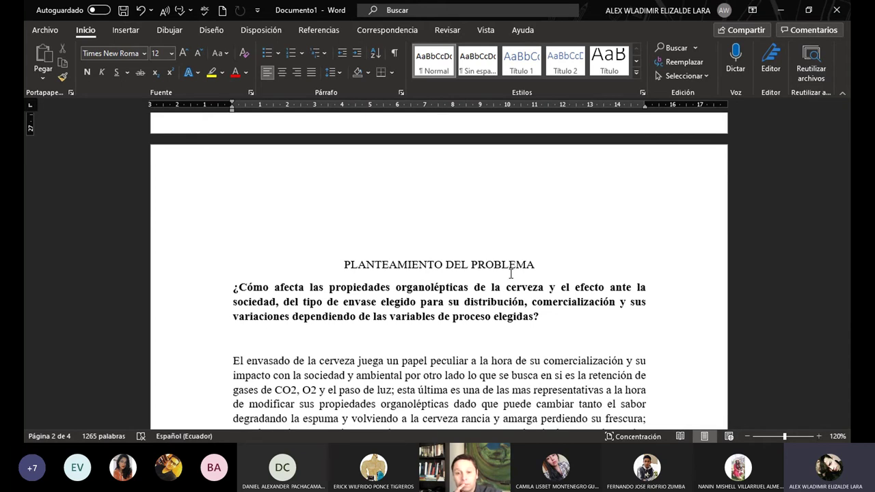
Review the bold research question in Word, selecting the whole question and then deselecting it.
click(450, 331)
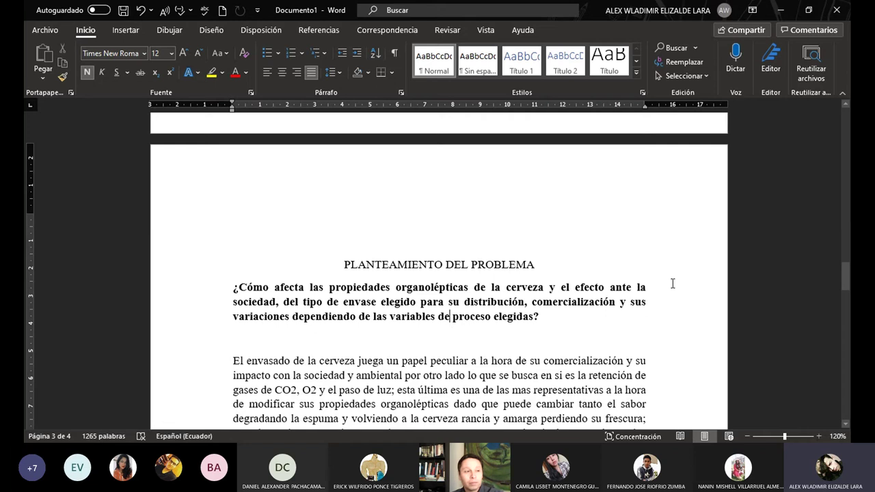
click(445, 301)
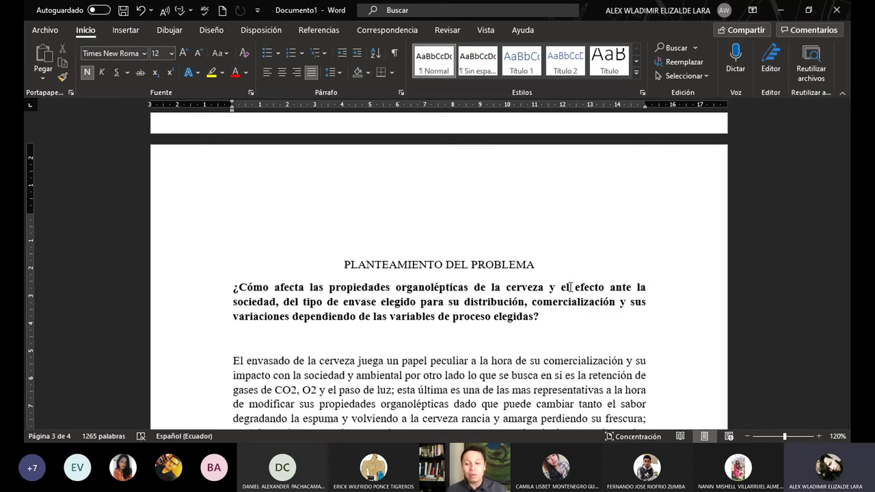
click(571, 287)
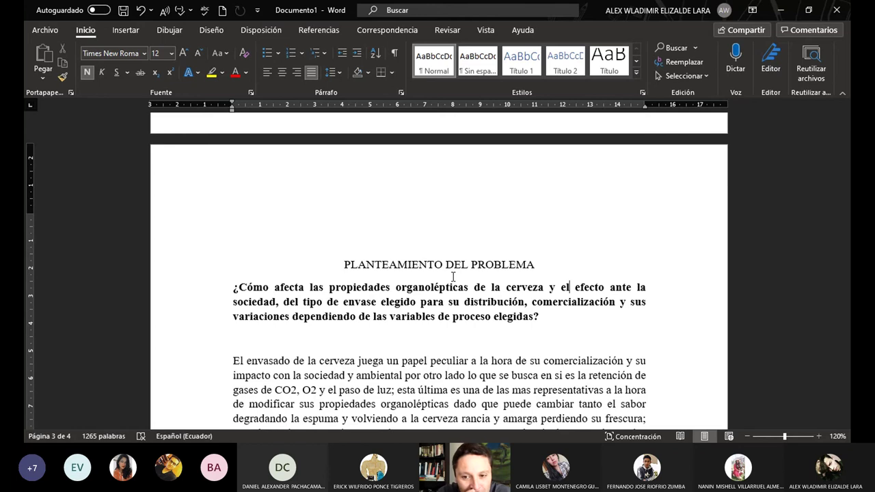
scroll(453, 276, down, 3)
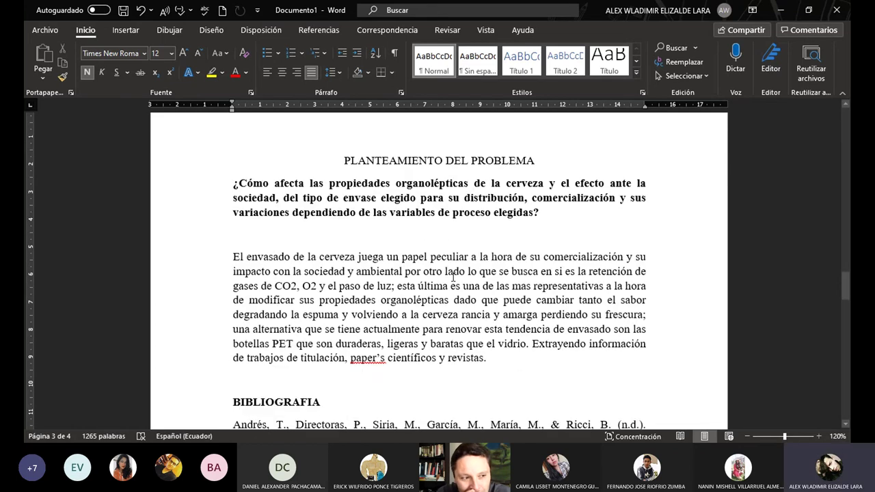
scroll(530, 263, up, 1)
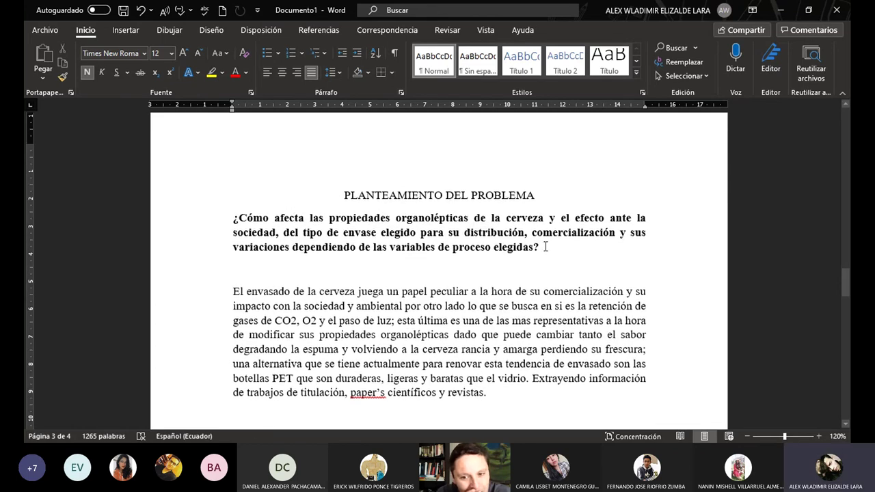
drag(545, 247, 257, 232)
click(303, 246)
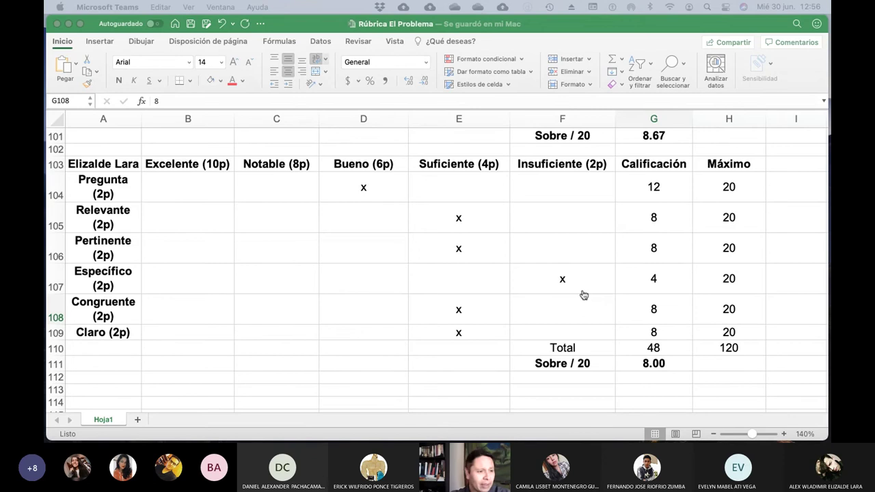
Switch from the Excel rubric to the Moodle grades page in Safari.
key(ctrl+Right)
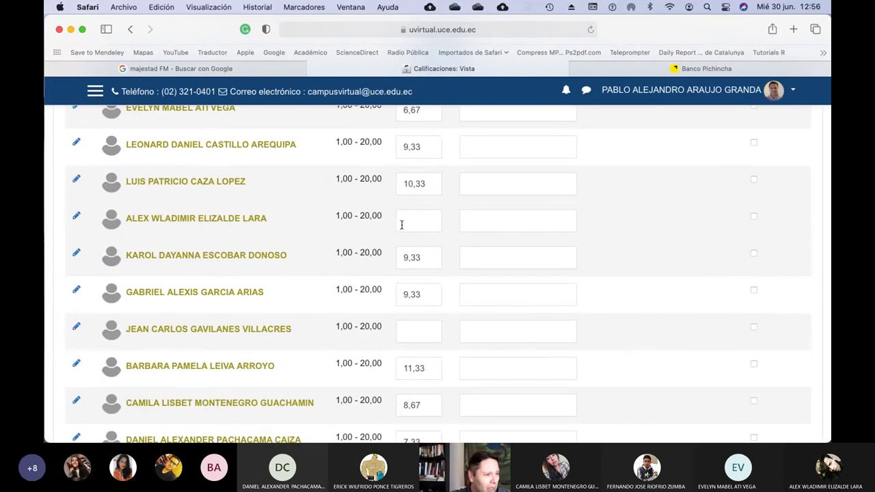
Enter and save a grade of 8 in the student's Calificación field in Moodle.
click(435, 221)
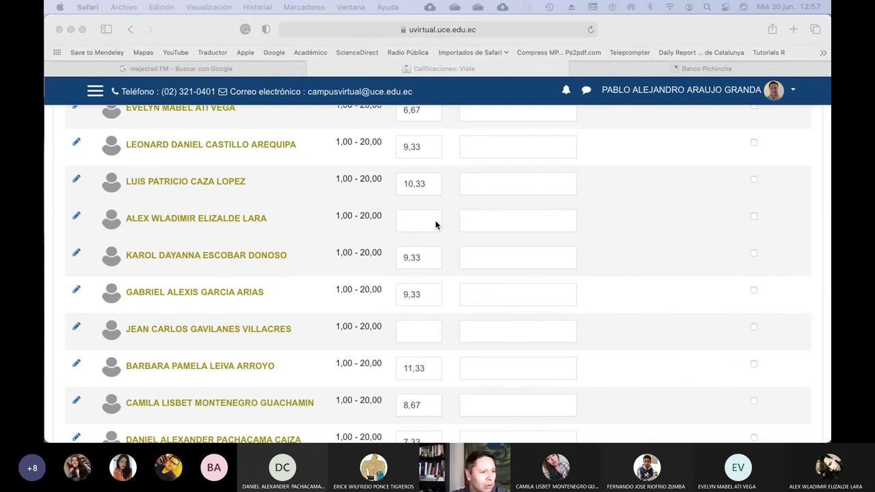
key(ctrl+Left)
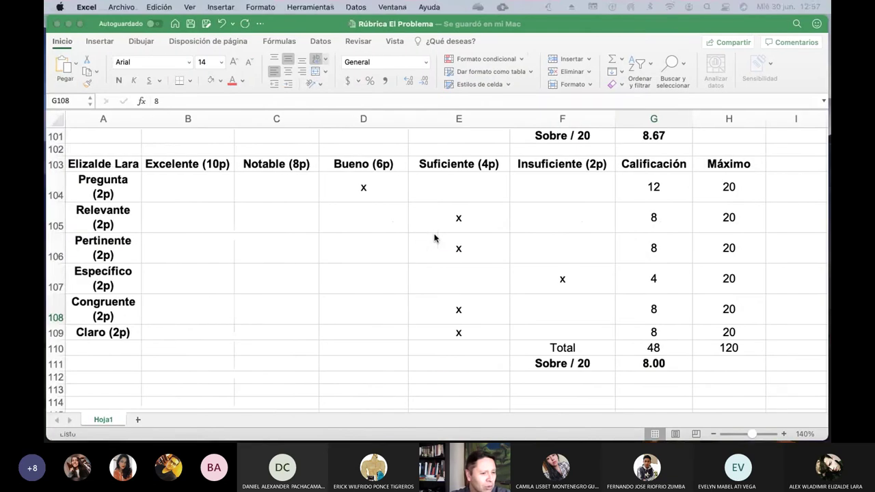
key(ctrl+Right)
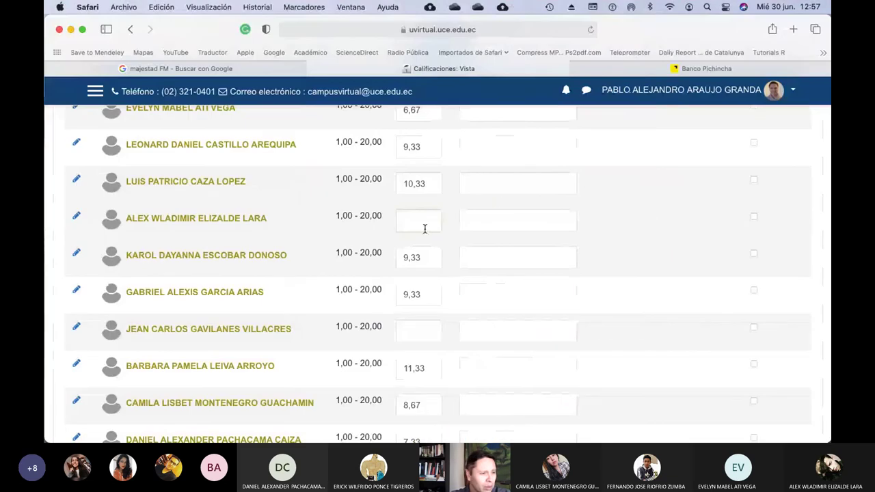
text(8)
scroll(462, 258, down, 10)
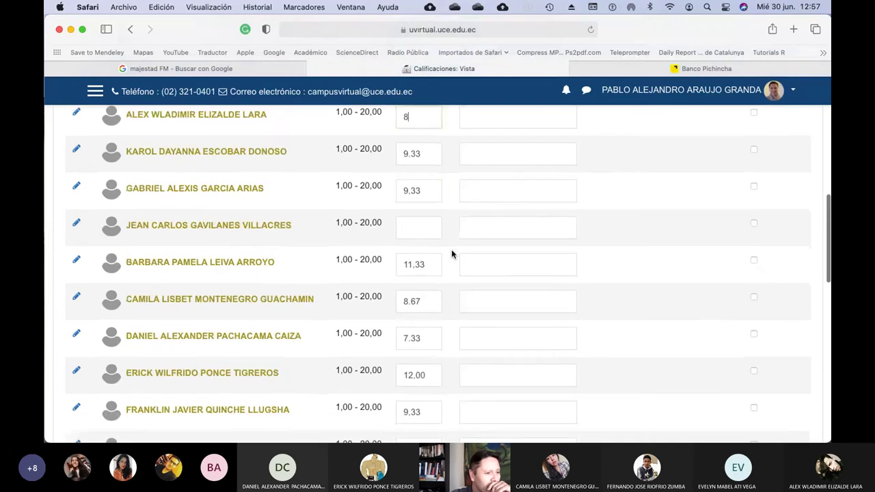
click(436, 394)
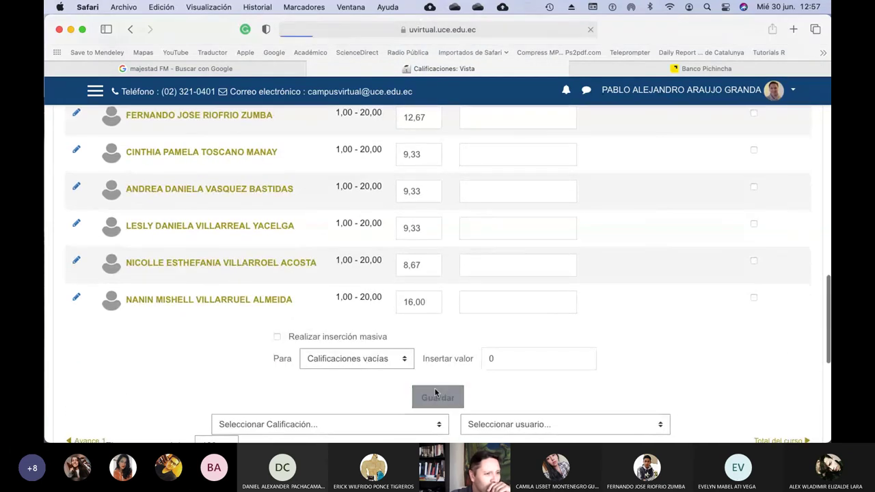
Continue back to the Moodle grading list, then return to the rubric workbook.
click(414, 131)
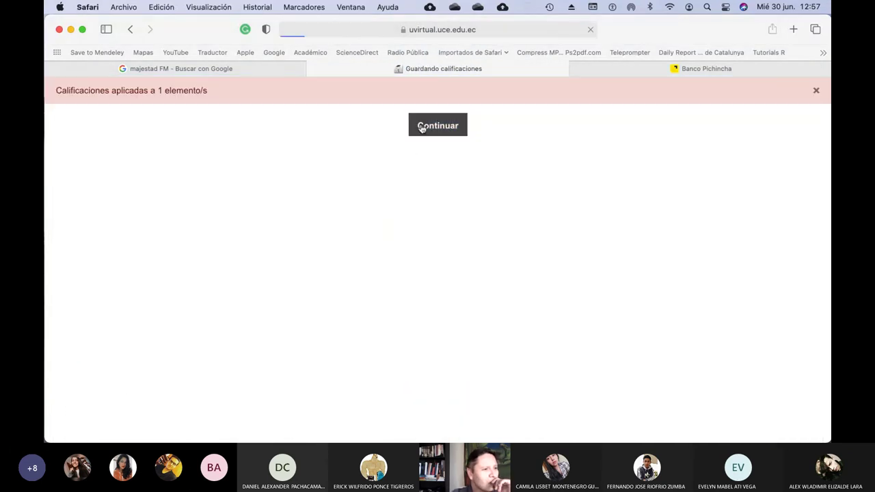
scroll(555, 325, down, 7)
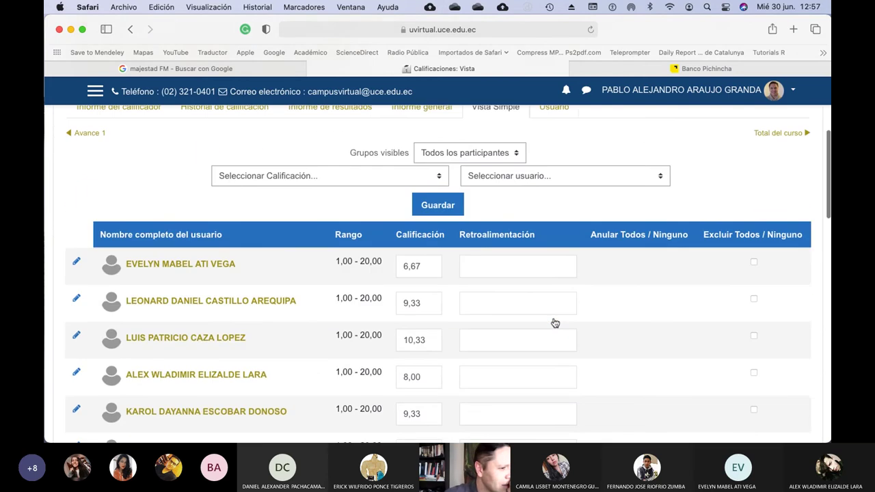
scroll(554, 320, down, 2)
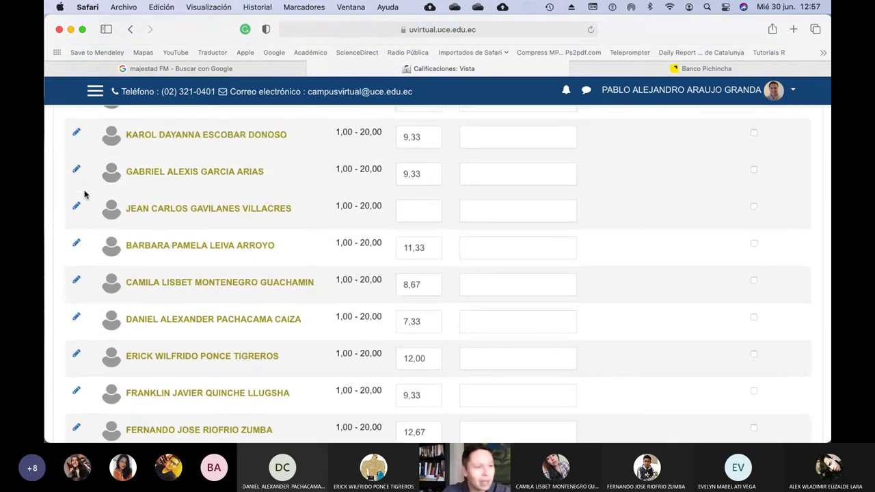
key(ctrl+Left)
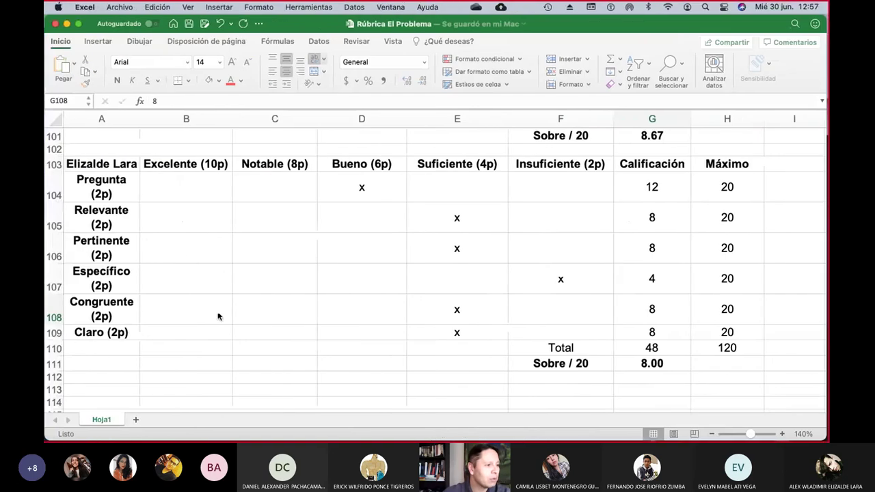
Copy the rubric table A103:H111 and paste it starting at row 113.
click(99, 170)
drag(99, 169, 729, 363)
key(super+c)
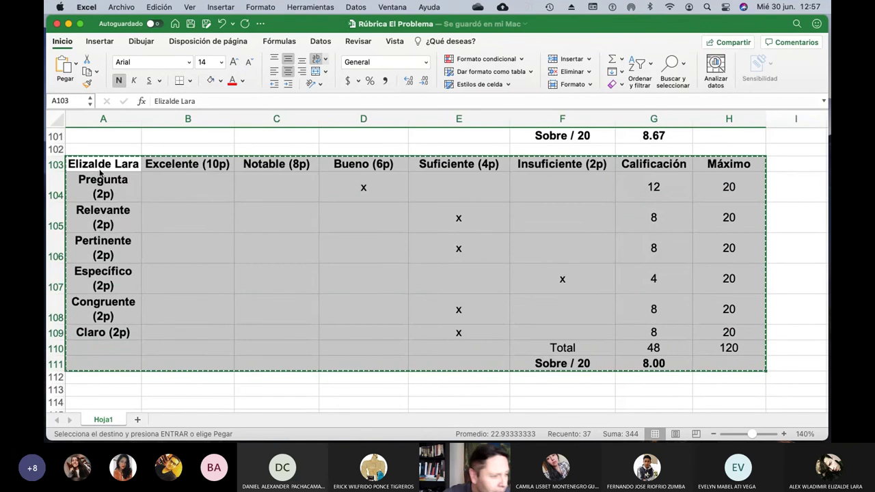
key(Down)
key(Down)
key(Down)
key(Down)
key(Down)
key(Down)
key(Down)
key(Down)
key(Down)
key(Down)
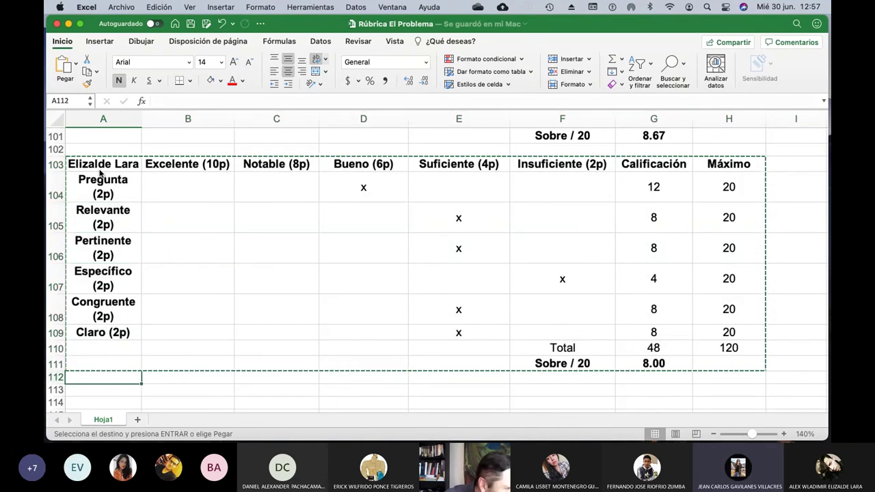
key(super+v)
key(Down)
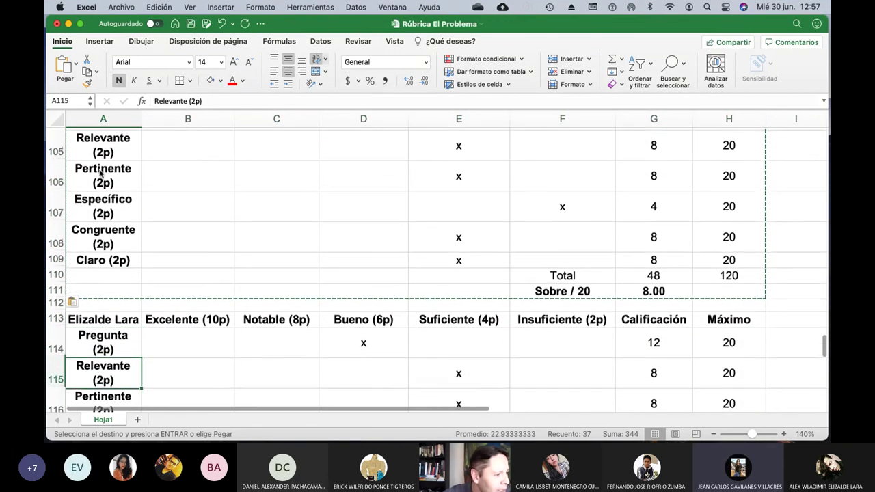
key(Up)
key(Up)
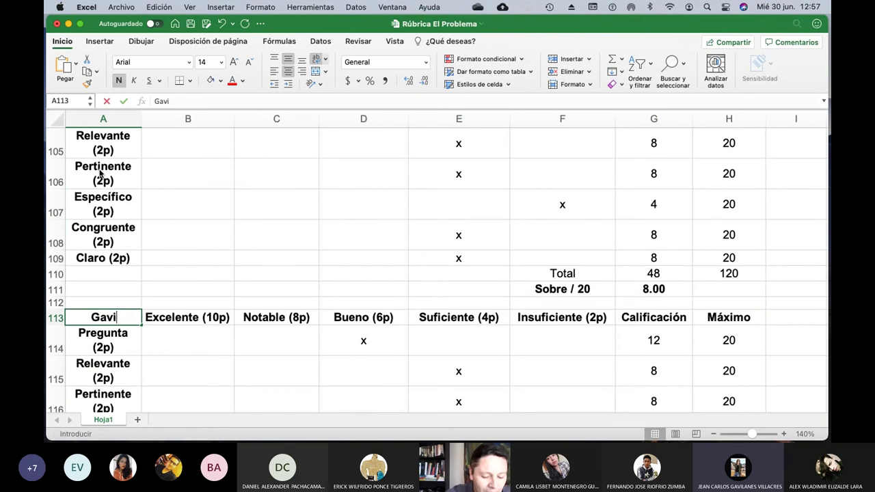
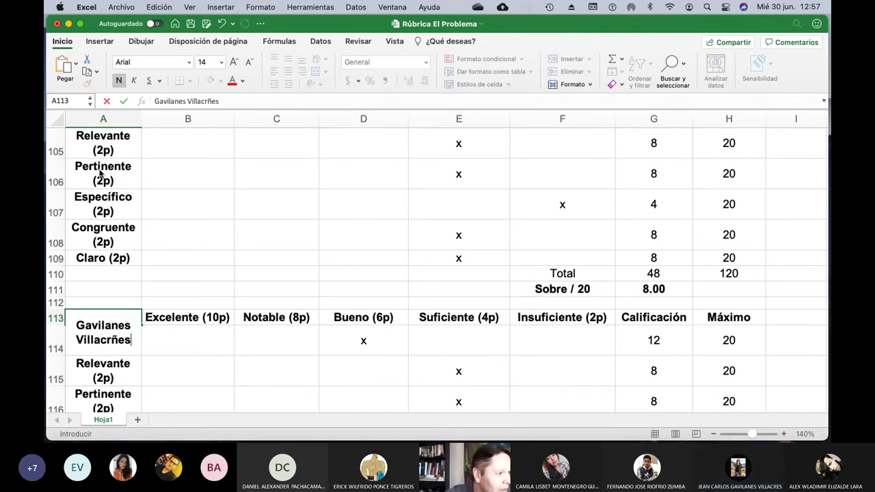
Enter the next student's full name, with its accent, in A113.
key(Return)
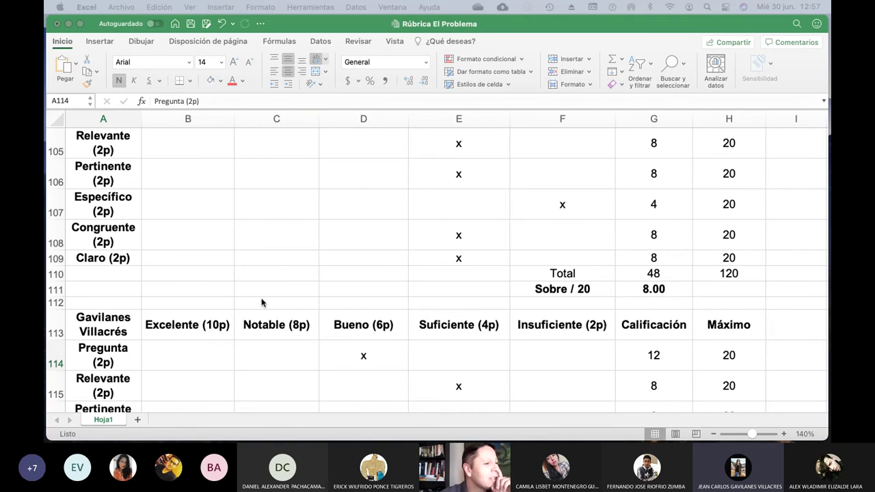
scroll(261, 303, down, 5)
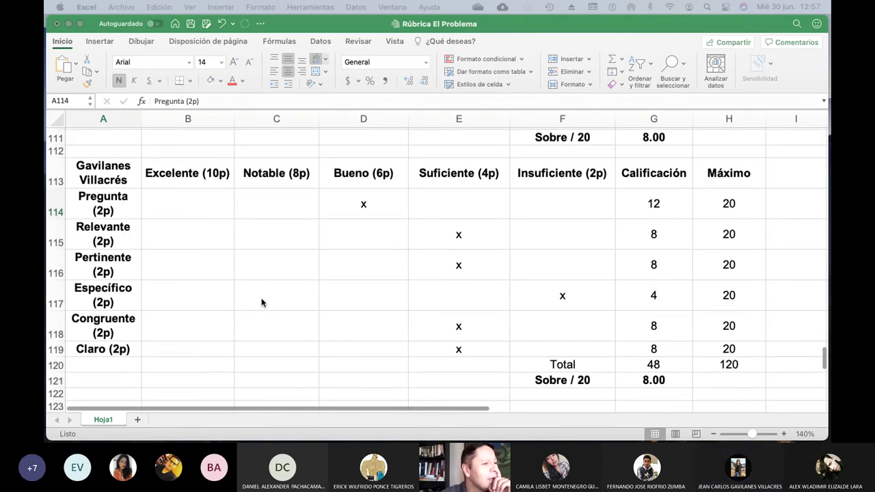
Clear the copied x marks for Pregunta, Relevante, Pertinente, Específico, Congruente and Claro, then save.
click(378, 205)
key(BackSpace)
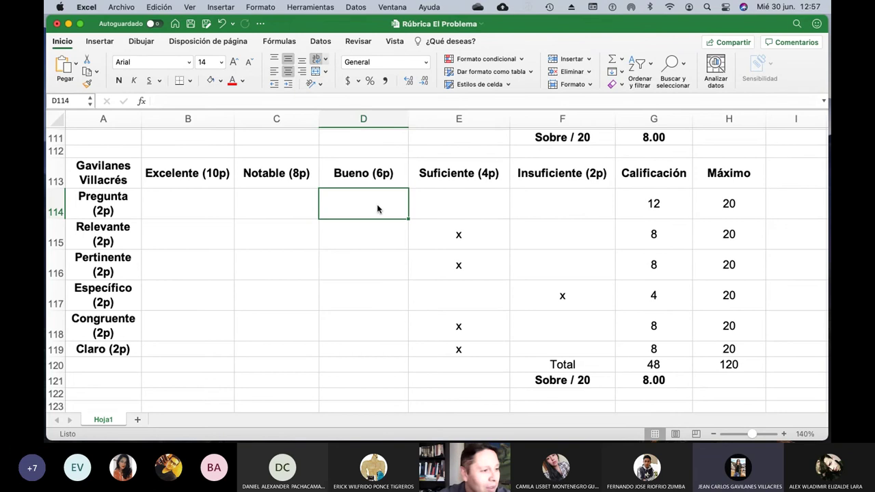
key(Right)
key(Down)
key(BackSpace)
key(Down)
key(BackSpace)
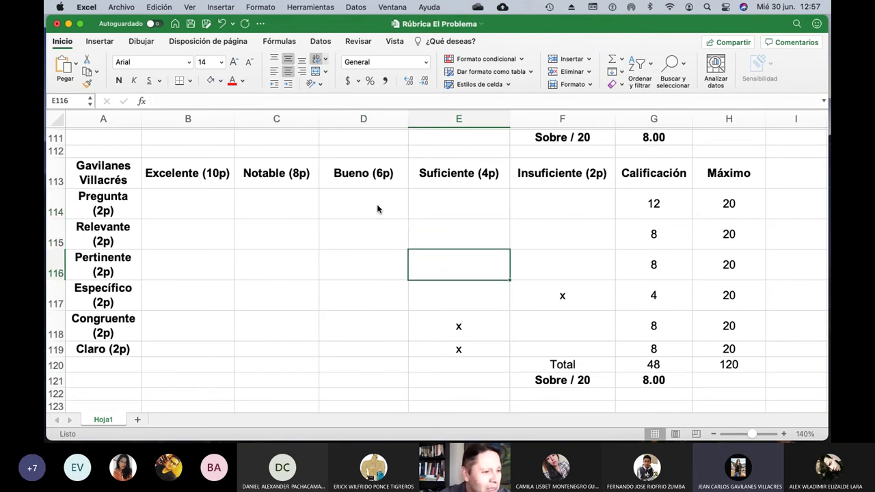
key(Right)
key(Down)
key(BackSpace)
key(Down)
key(Left)
key(BackSpace)
key(Down)
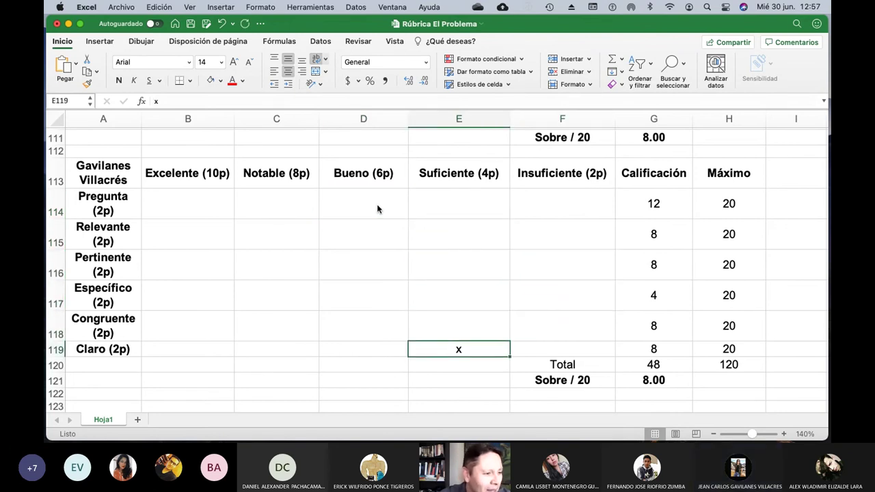
key(BackSpace)
key(Down)
key(super+s)
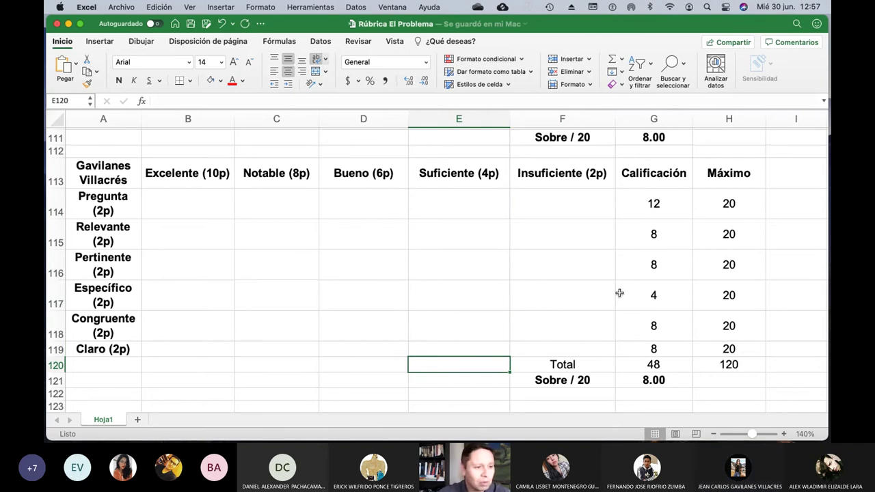
Delete the copied Calificación scores in G114:G119 so Total reads 0.
key(Right)
key(Right)
key(Up)
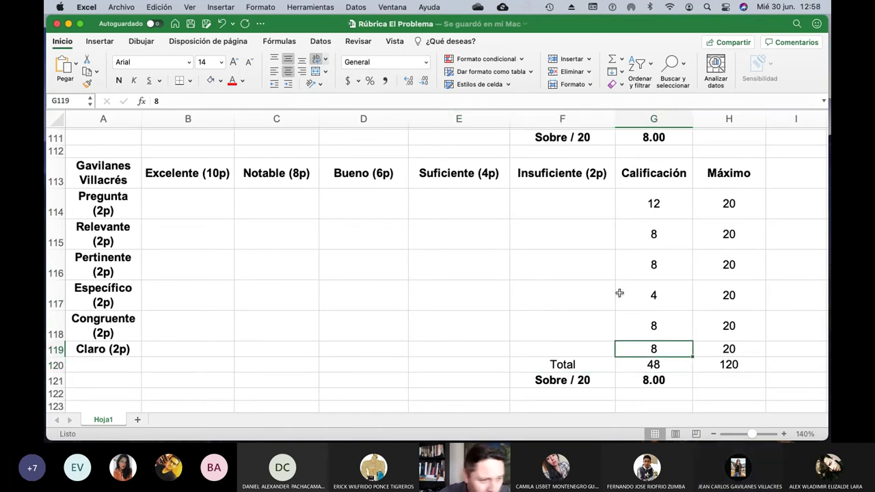
key(BackSpace)
key(Up)
key(BackSpace)
key(Up)
key(BackSpace)
key(Up)
key(BackSpace)
key(Up)
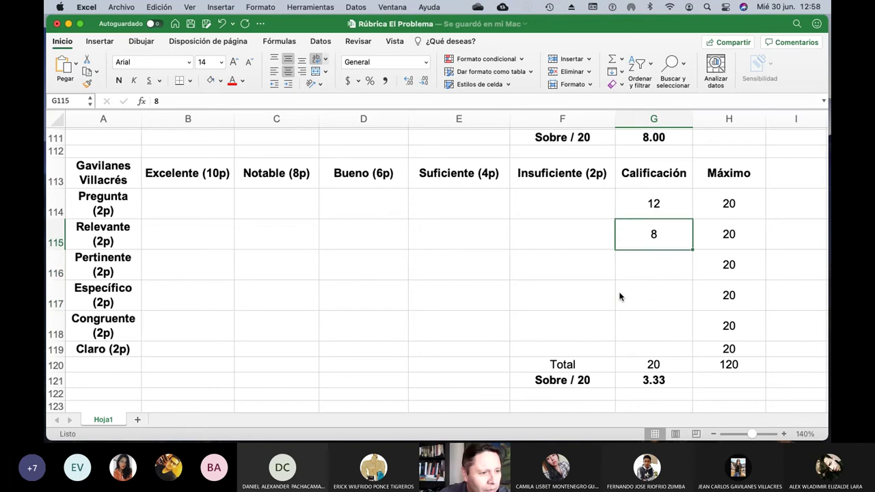
key(BackSpace)
key(Up)
key(BackSpace)
key(Down)
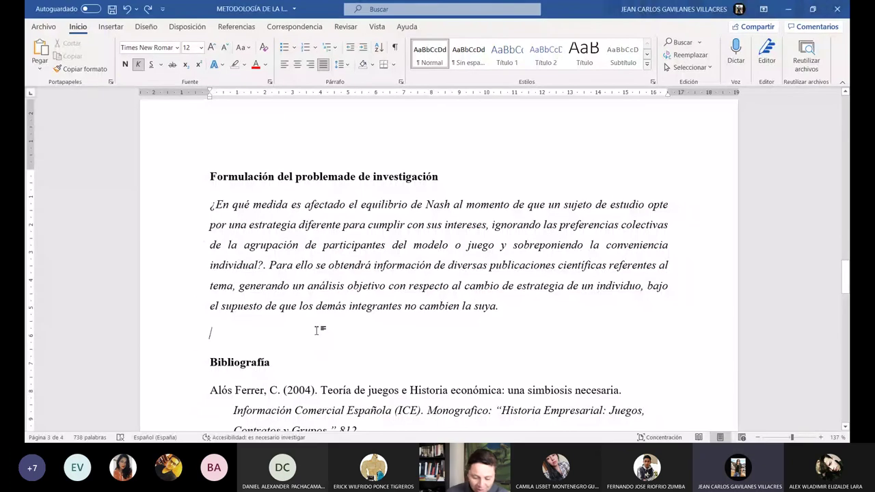
Remove the empty paragraph under the research question so Bibliografía follows directly.
key(BackSpace)
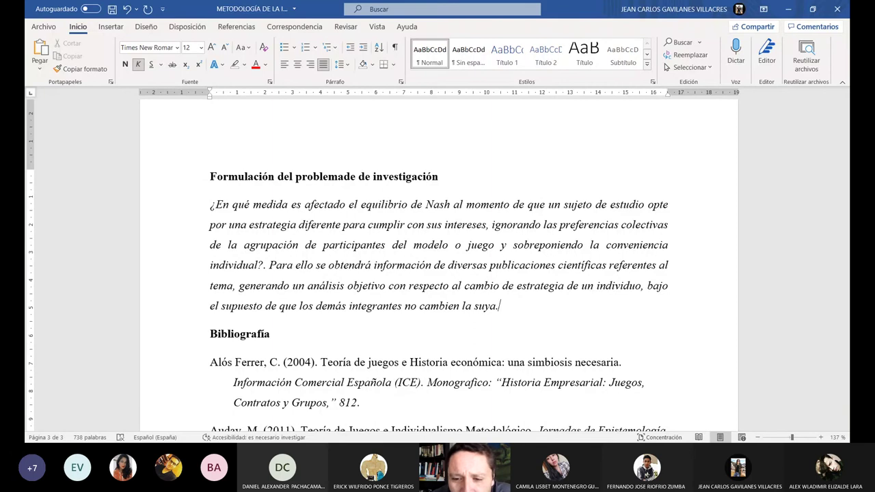
click(493, 318)
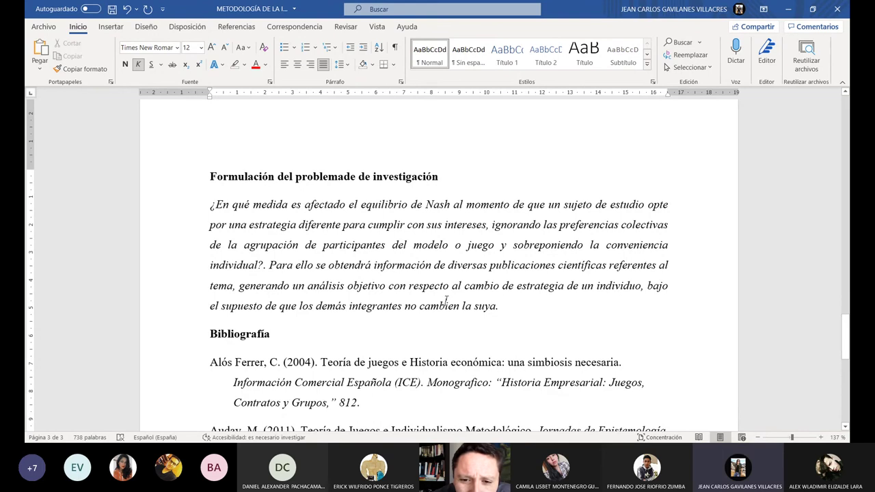
right_click(474, 230)
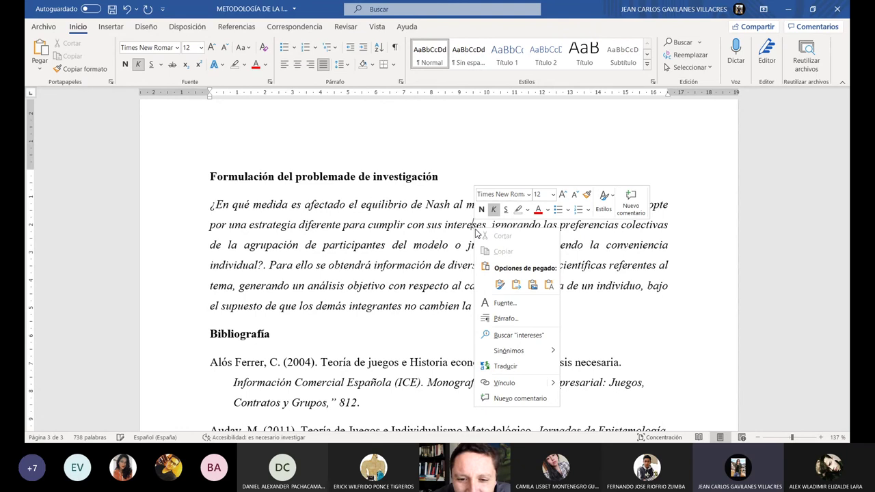
click(477, 231)
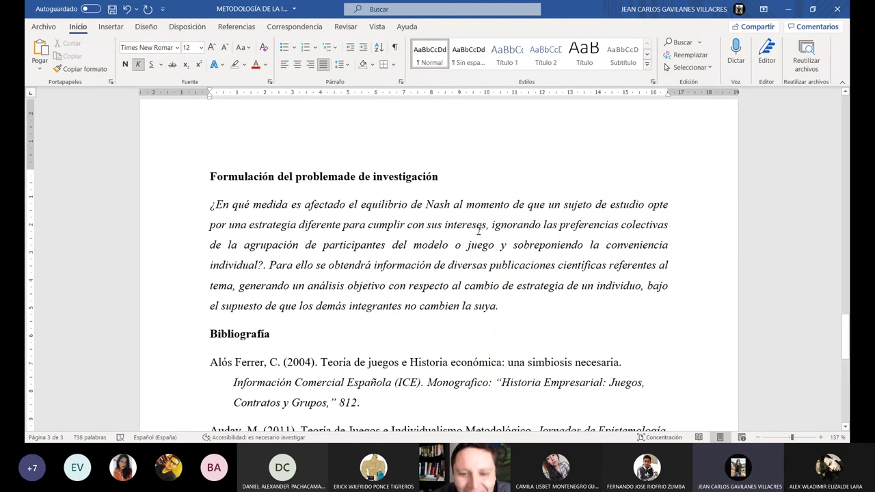
Restore the word 'intereses' in the question paragraph after its ending was deleted.
key(Delete)
key(Delete)
key(Delete)
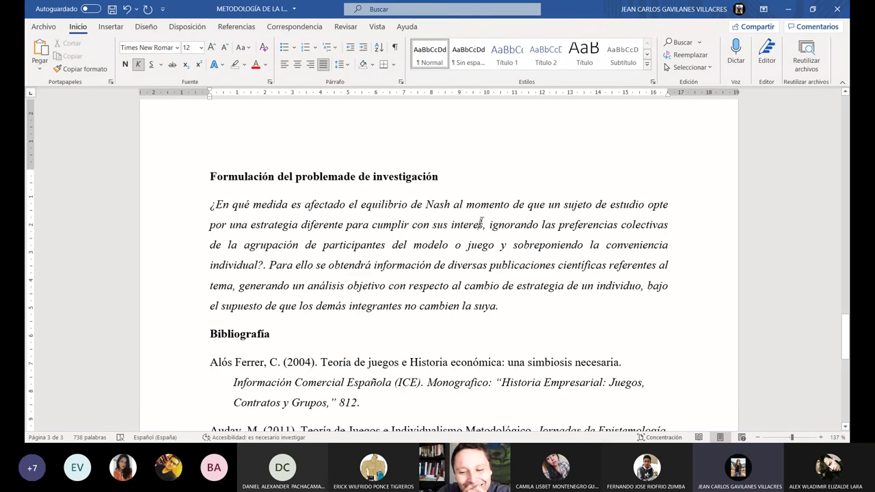
right_click(481, 220)
key(Escape)
click(505, 319)
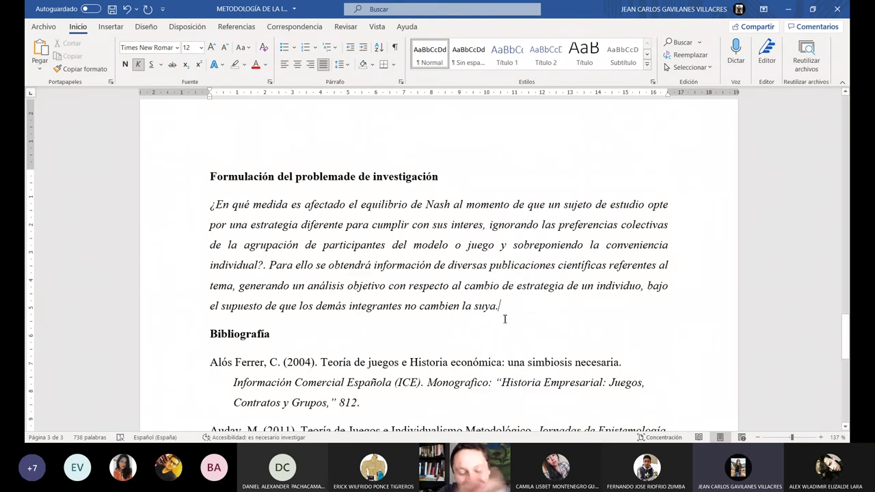
key(Return)
key(BackSpace)
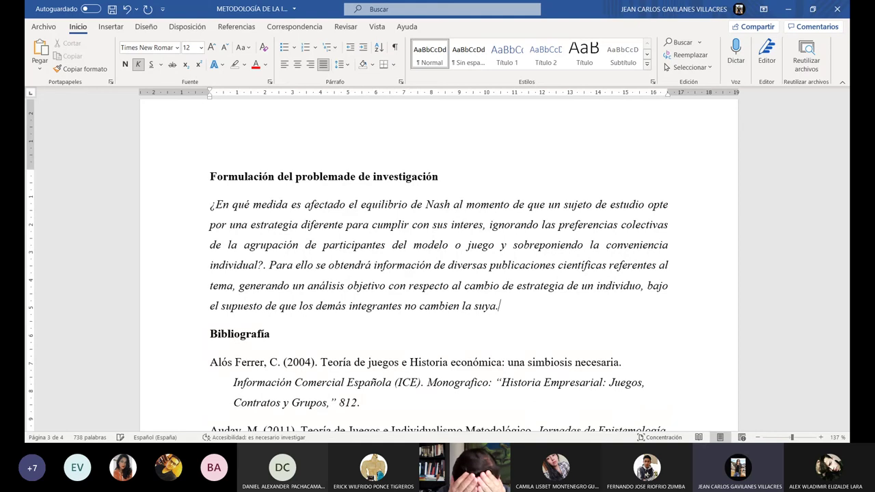
click(485, 225)
text(es)
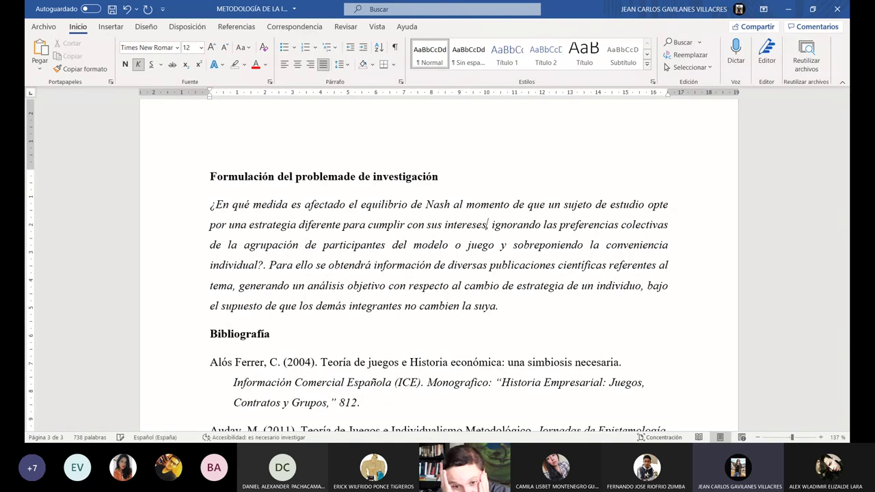
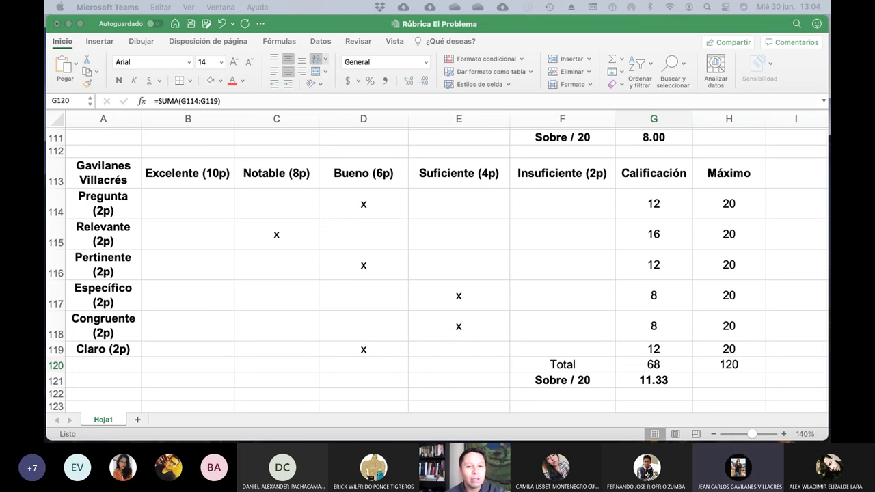
Check the Excel rubric total of 68, or 11.33 out of 20, against the Moodle gradebook.
key(ctrl+Right)
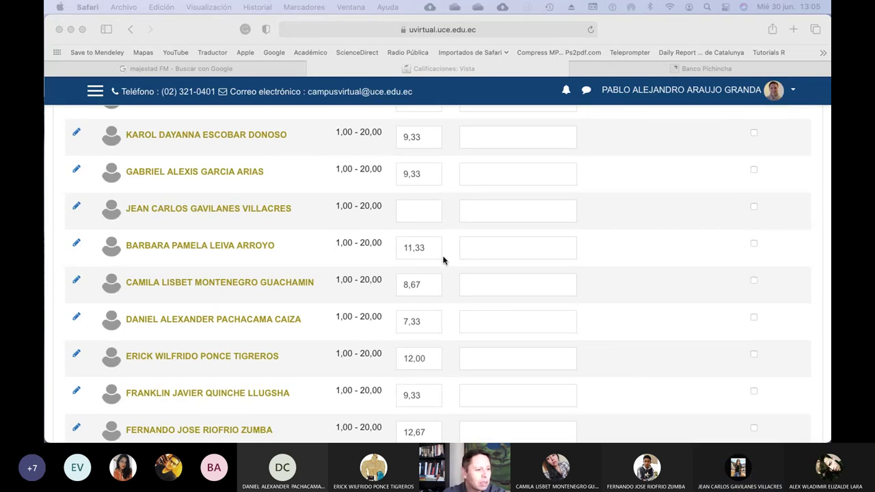
key(super+Tab)
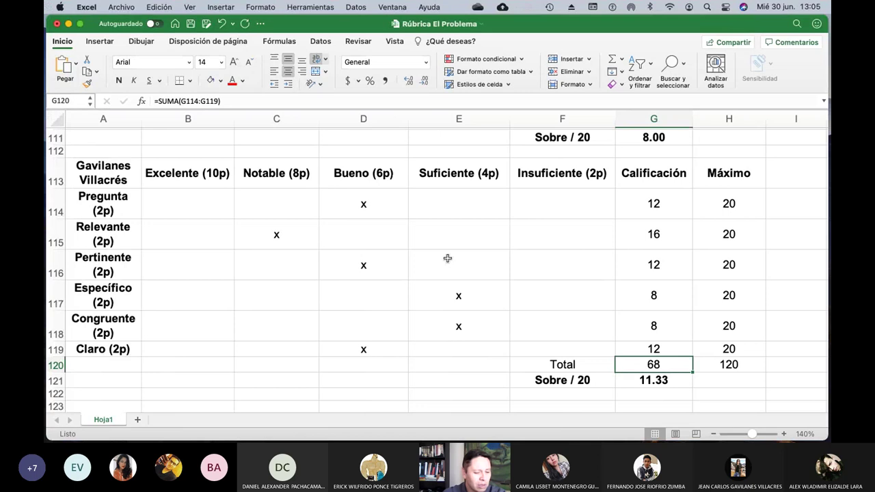
key(super+Tab)
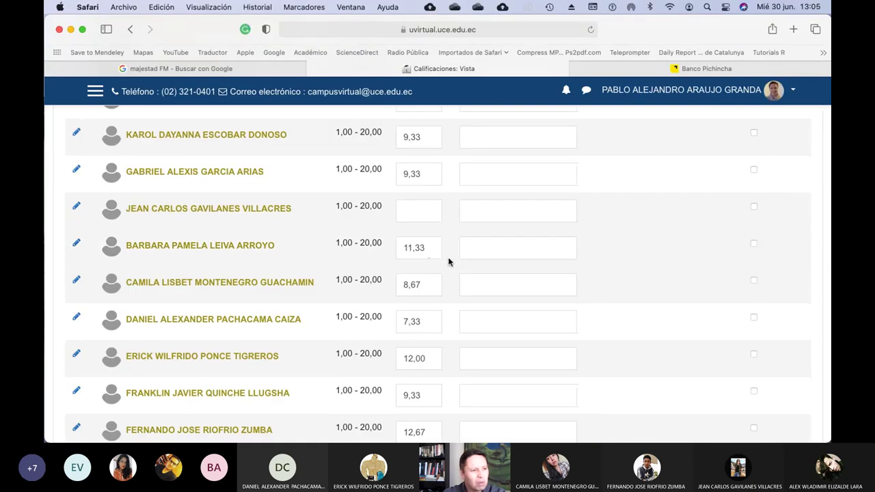
Enter 11,33 as the student's grade for El problema, save it, and continue to Vista Simple.
click(415, 210)
text(11,33)
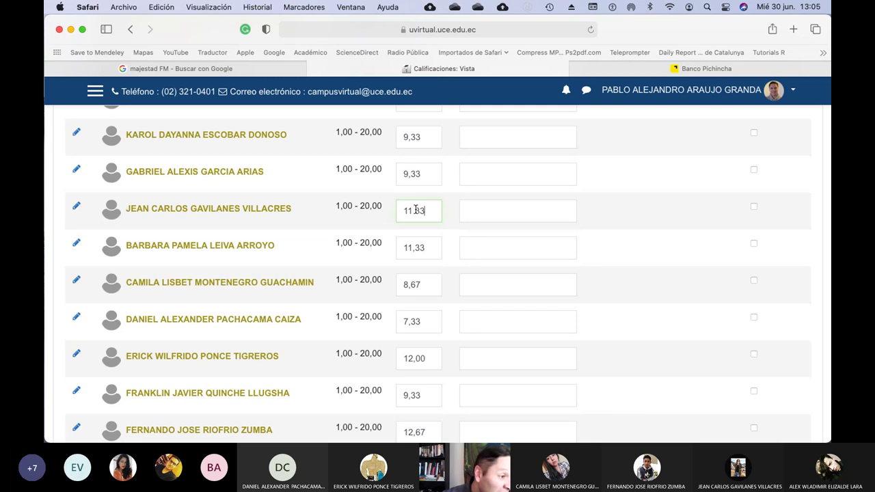
scroll(455, 232, down, 10)
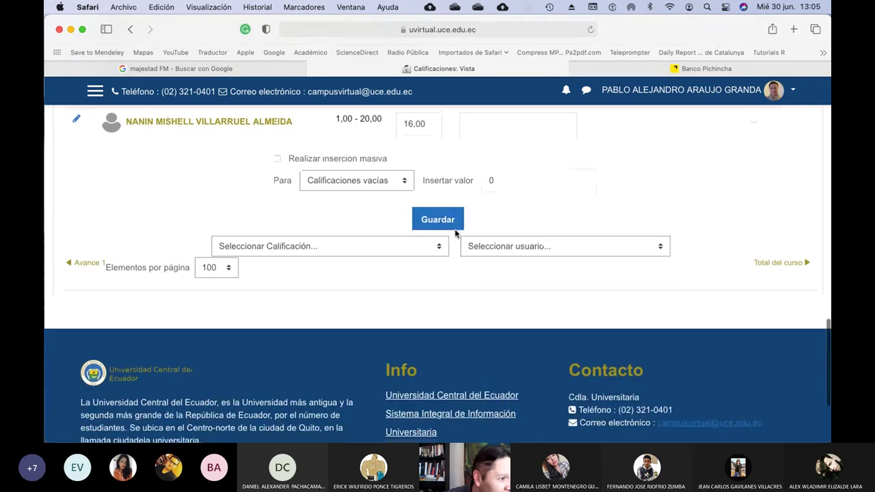
click(455, 230)
scroll(455, 232, down, 15)
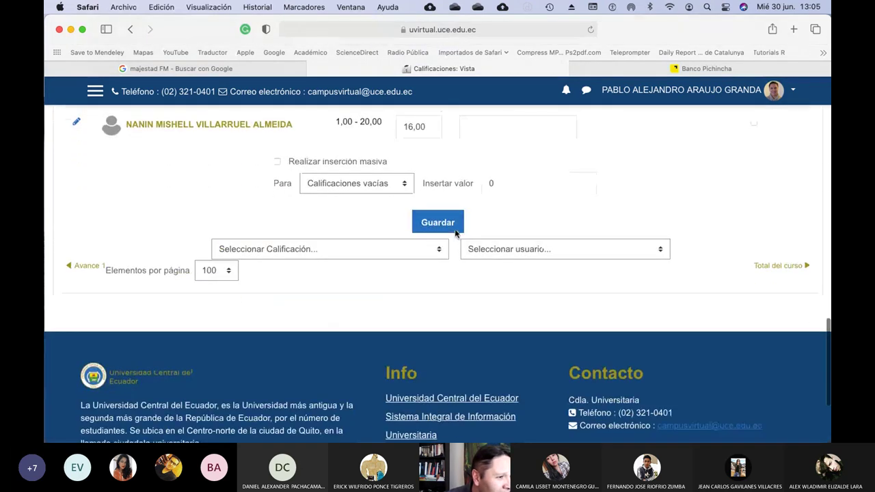
click(439, 230)
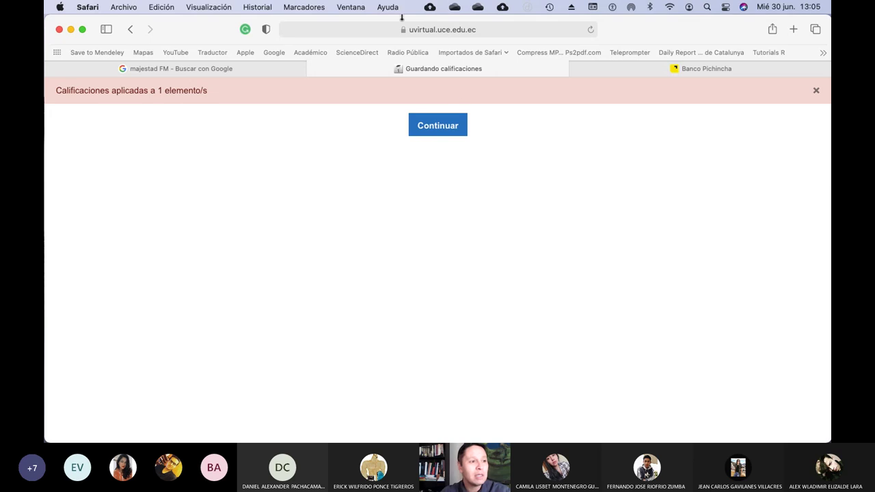
click(442, 126)
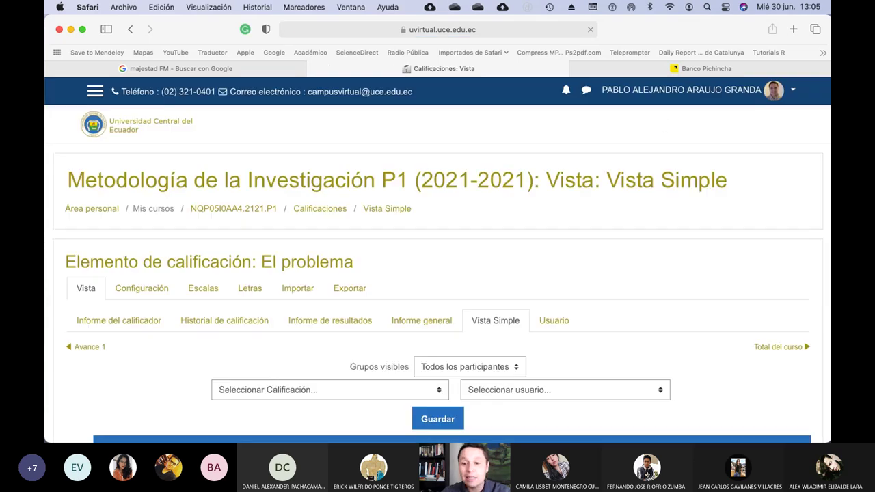